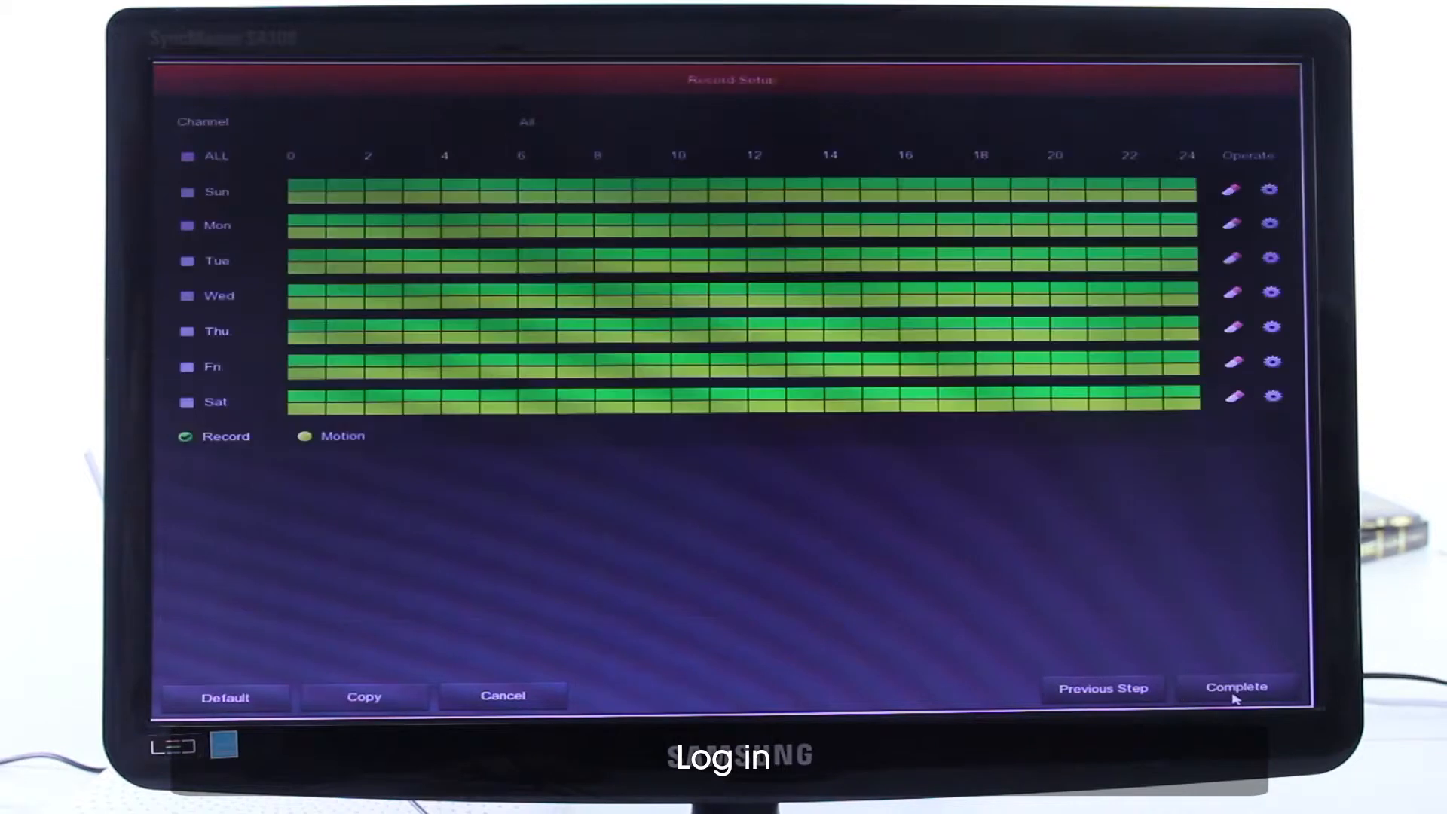
- Open the camera management page and search the network for devices to add
{"action": "right_click", "coordinate": [716, 534]}
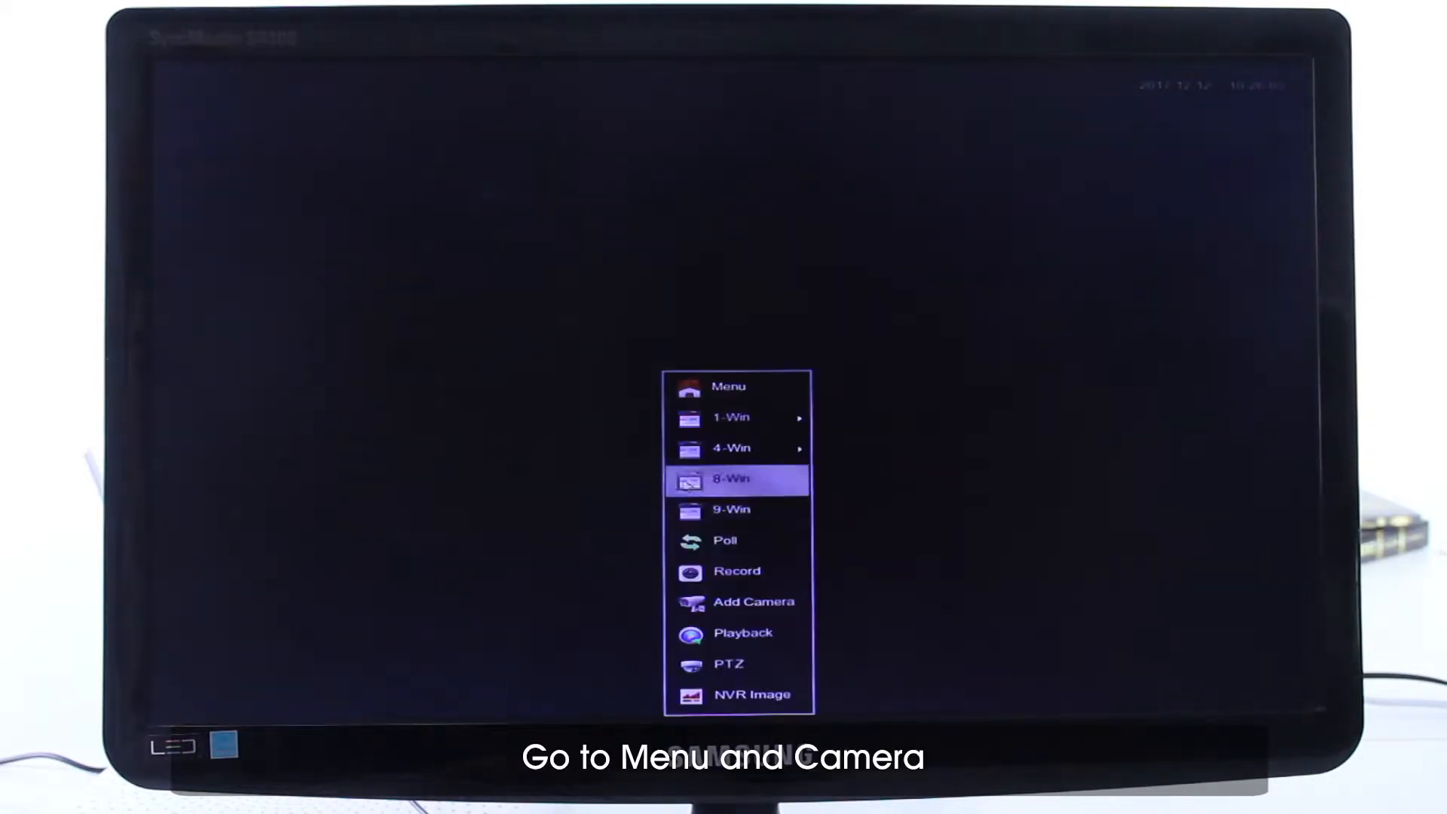
{"action": "left_click", "coordinate": [708, 389]}
{"action": "left_click", "coordinate": [539, 435]}
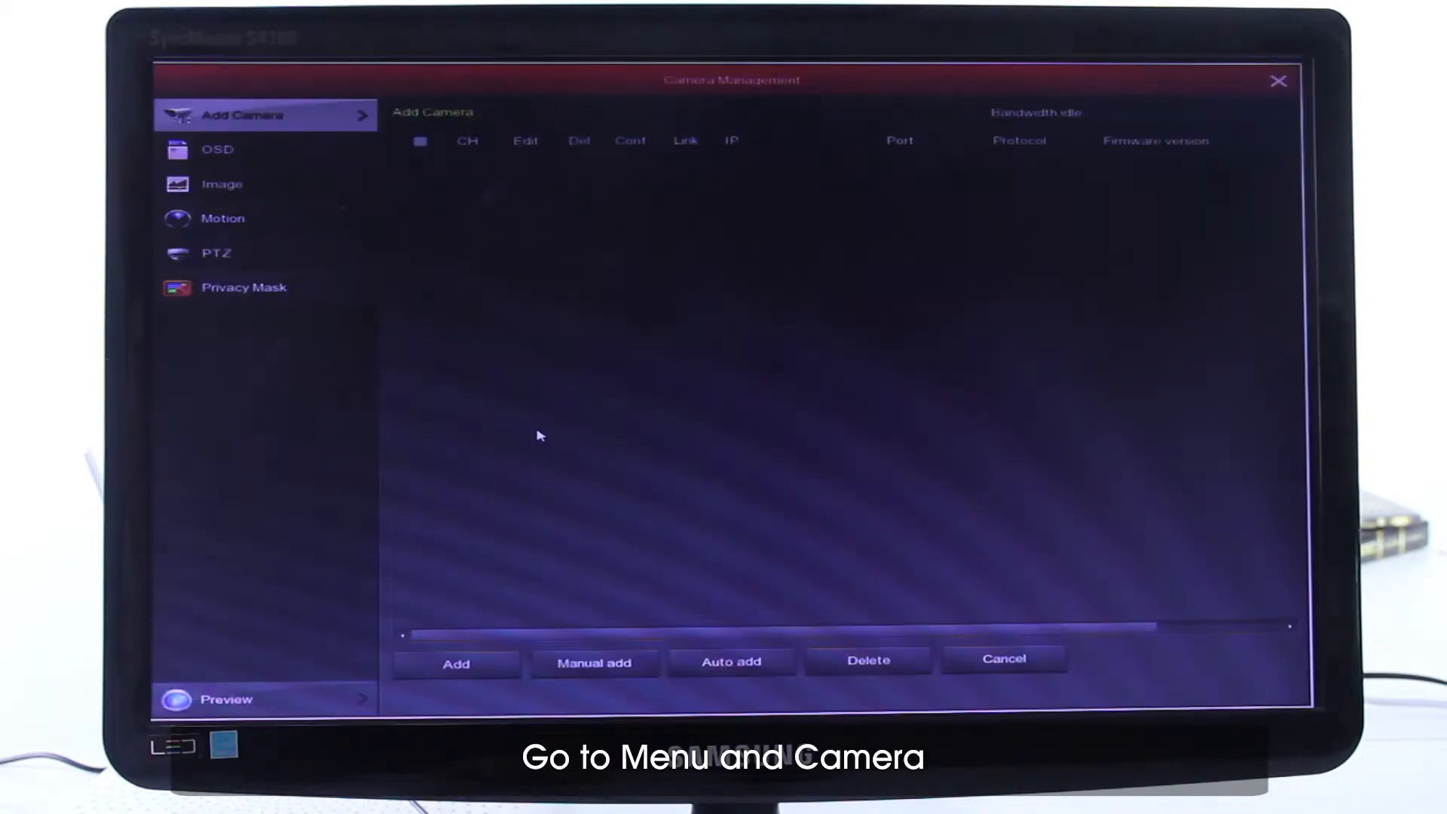
{"action": "left_click", "coordinate": [494, 665]}
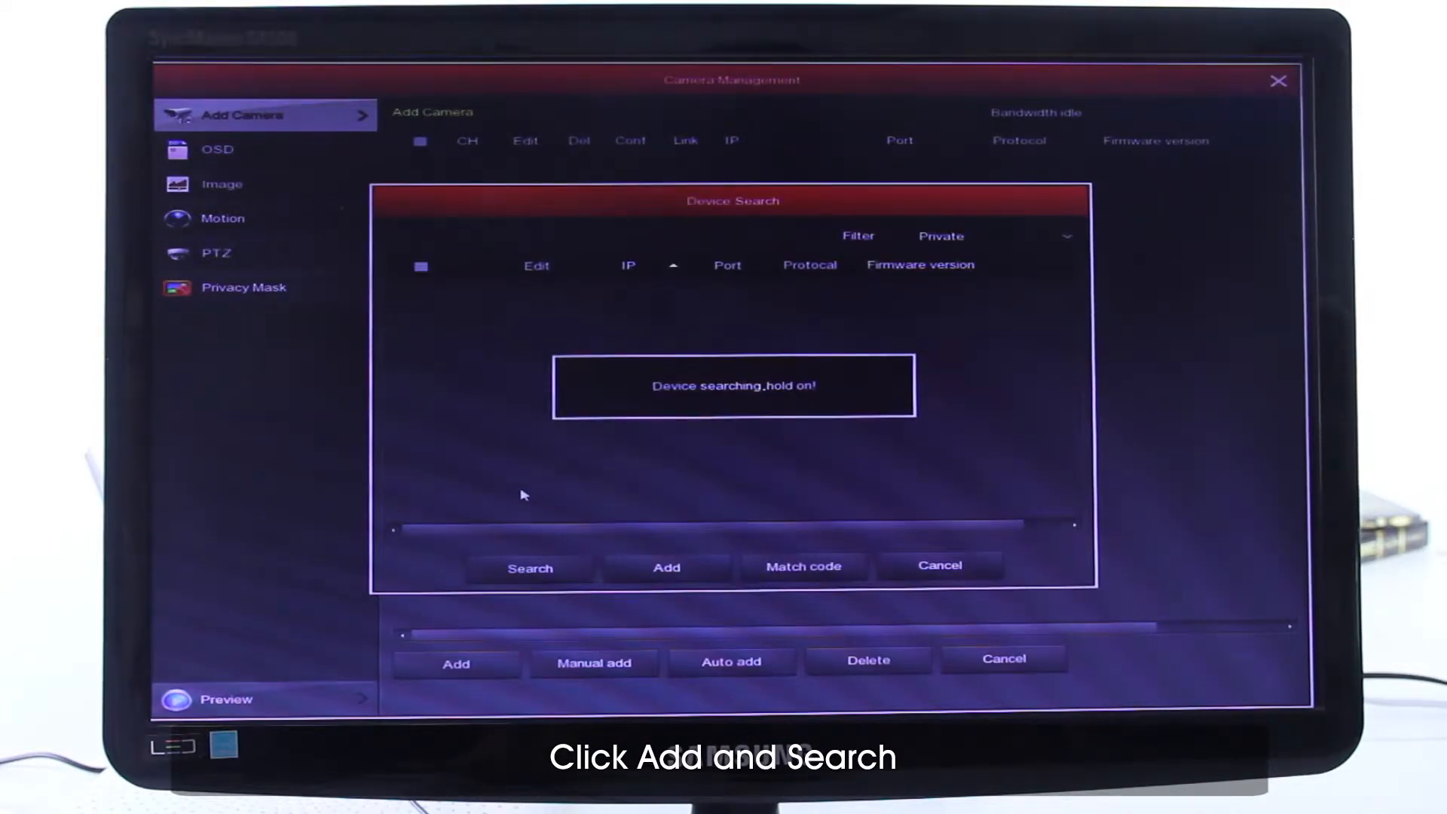
{"action": "left_click", "coordinate": [536, 569]}
- Select the found device at 172.136.123.101, set the device filter to Private, and add it as a camera
{"action": "left_click", "coordinate": [440, 320]}
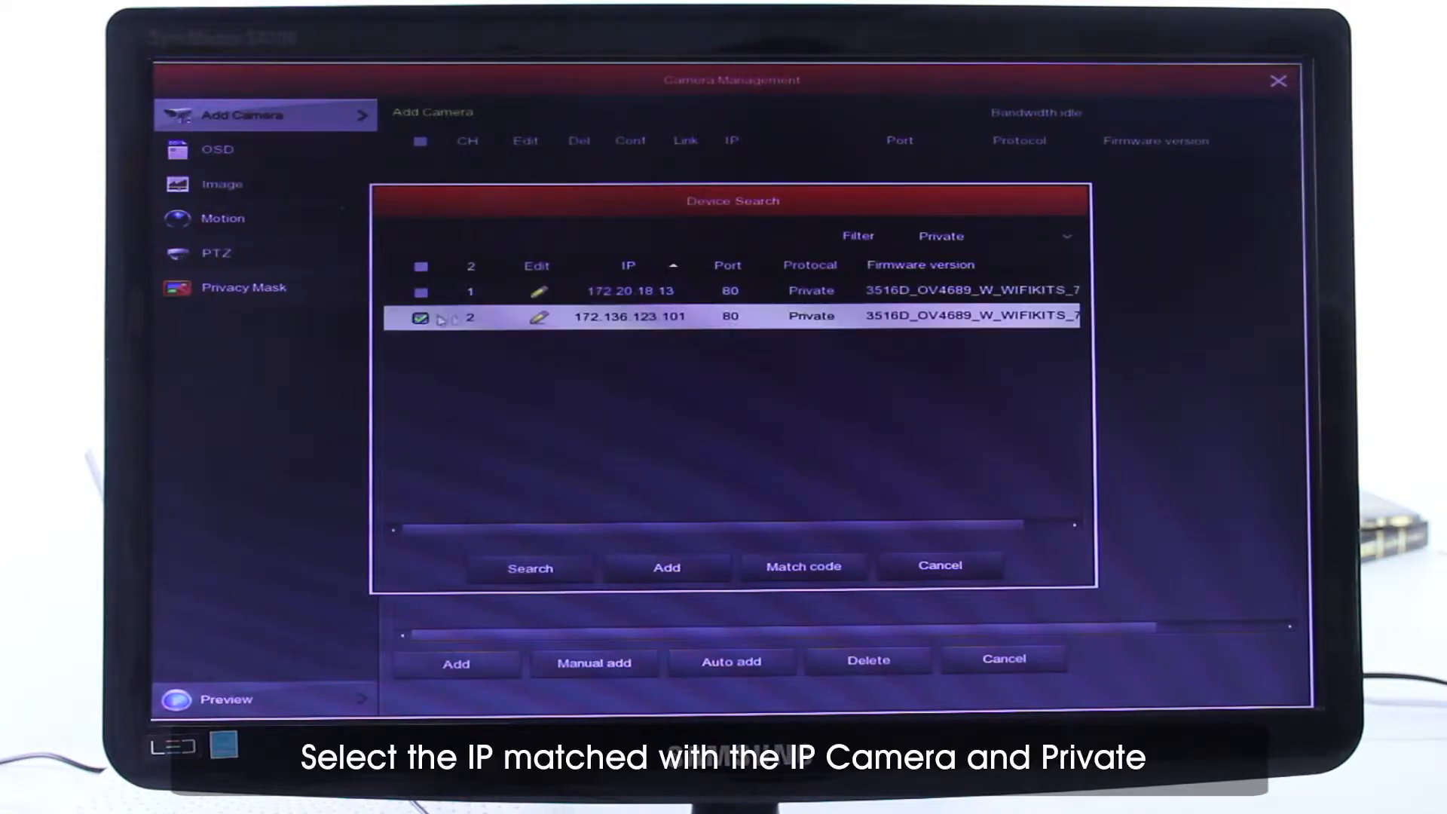
{"action": "left_click", "coordinate": [1038, 241]}
{"action": "left_click", "coordinate": [1010, 313]}
{"action": "left_click", "coordinate": [667, 567]}
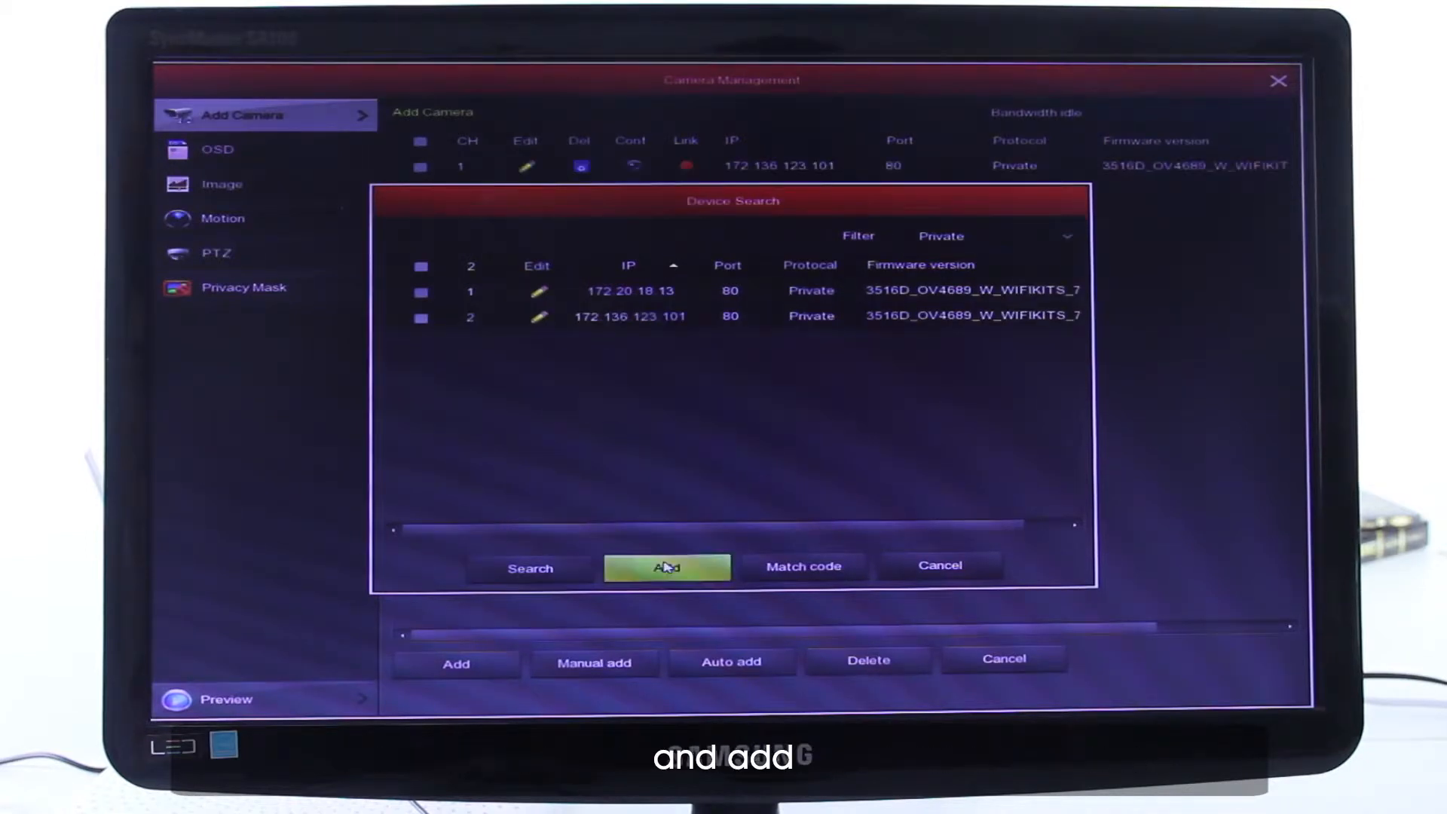
- Return to the live view and enlarge the added camera's picture to full screen
{"action": "right_click", "coordinate": [701, 422]}
{"action": "right_click", "coordinate": [729, 415]}
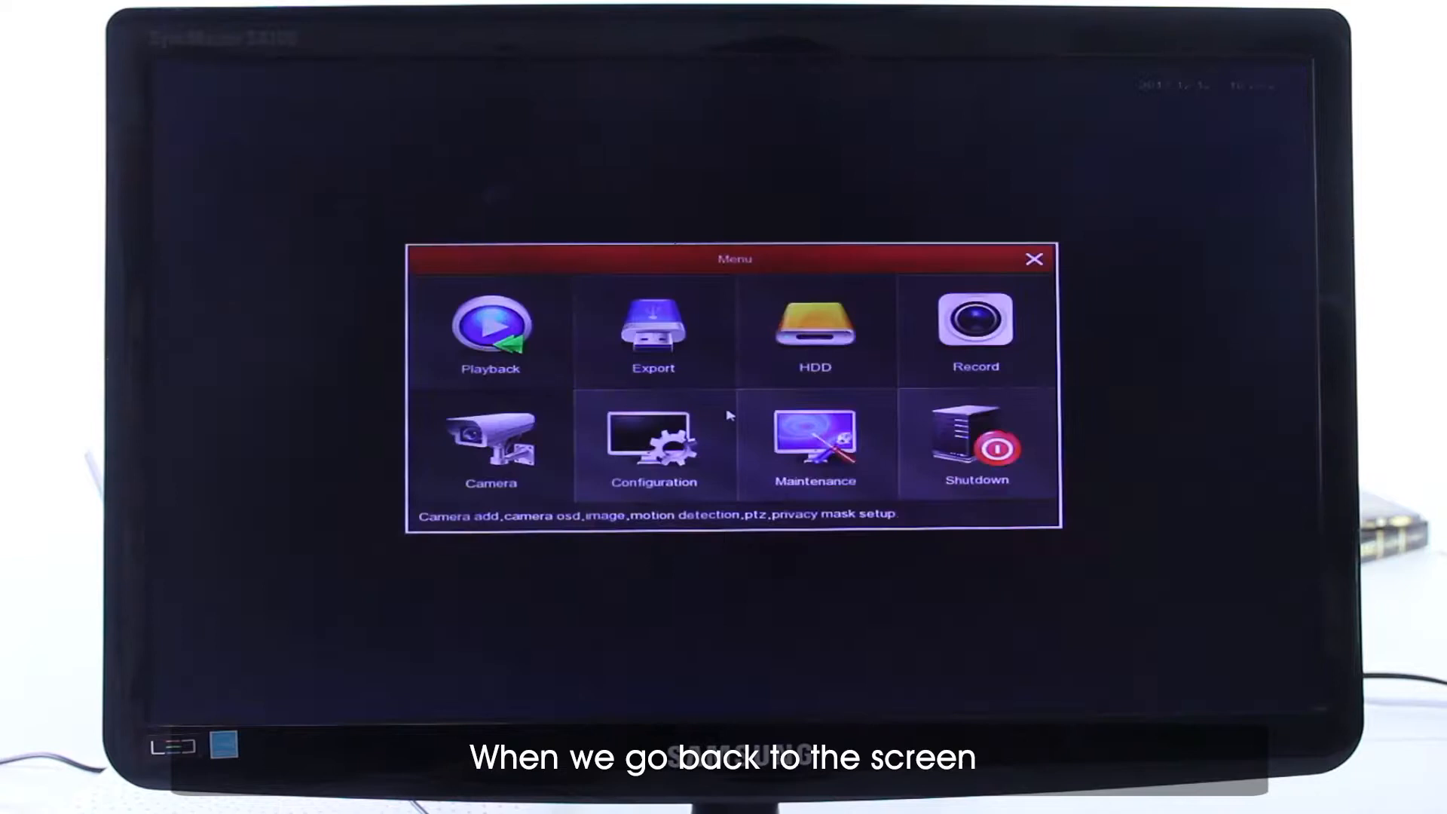
{"action": "right_click", "coordinate": [729, 416]}
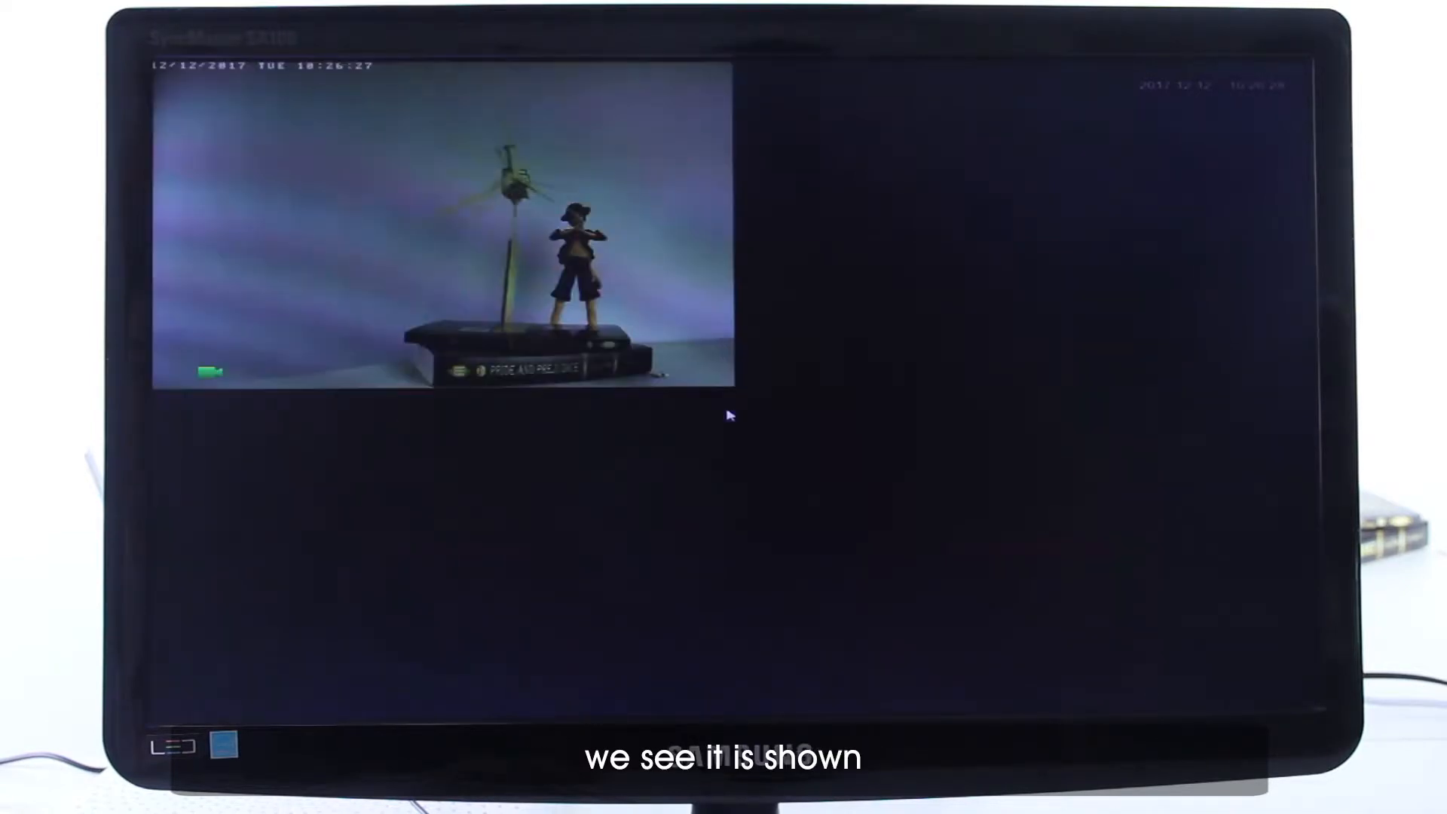
{"action": "left_click", "coordinate": [567, 332]}
{"action": "double_click", "coordinate": [568, 332]}
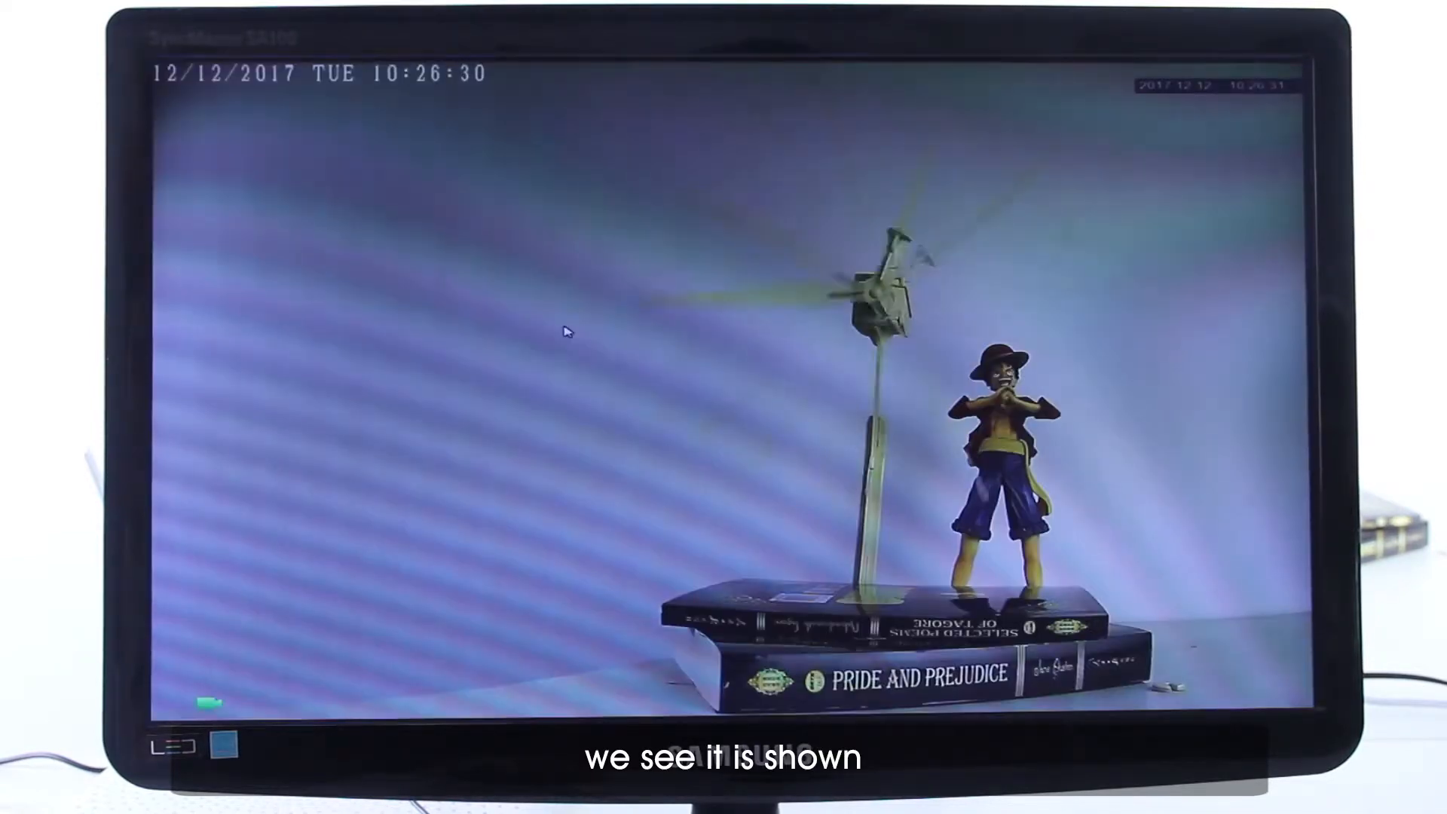
- Open the hard disk management page, select disk 1, and format it with confirmation
{"action": "right_click", "coordinate": [568, 332]}
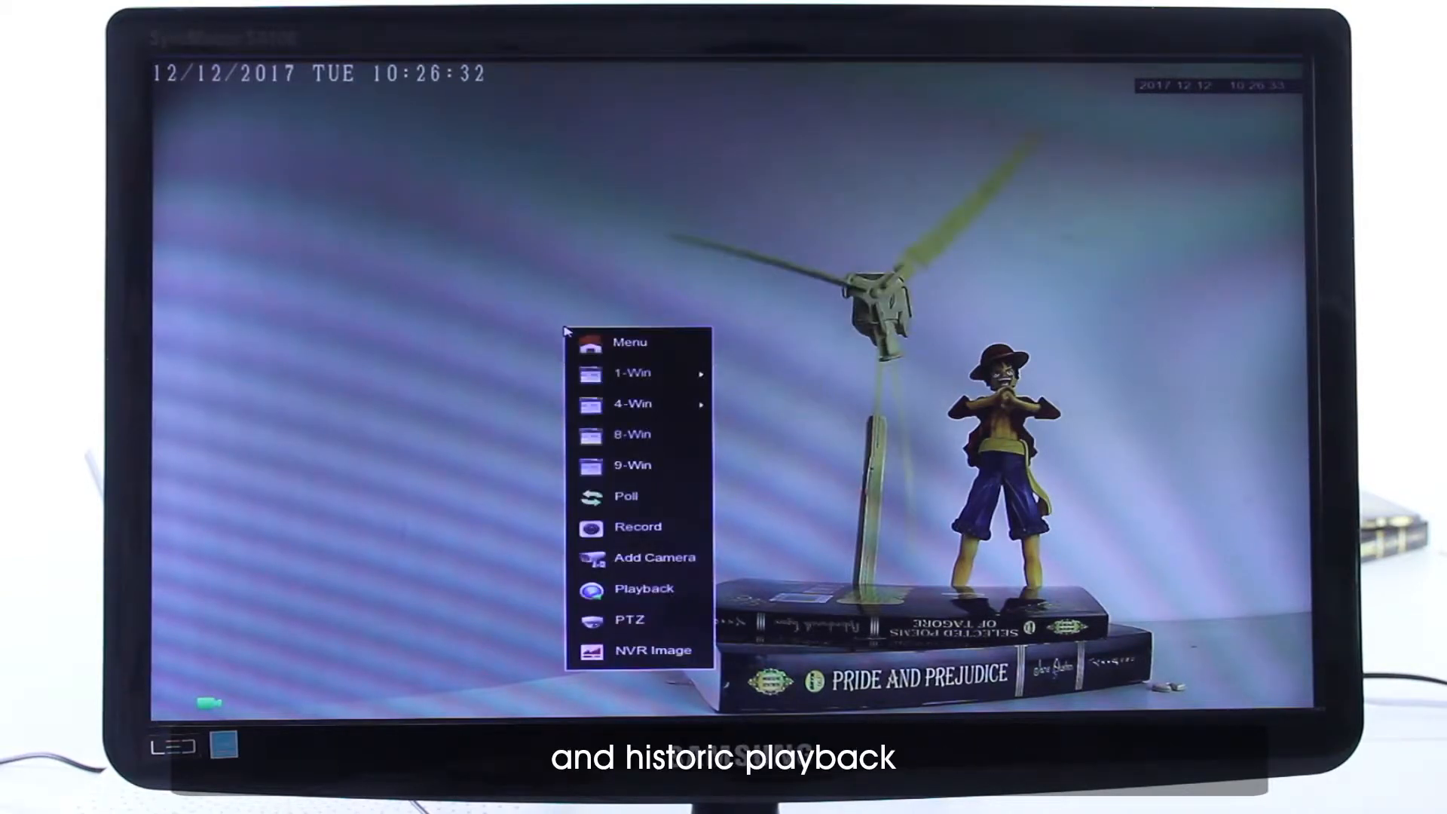
{"action": "left_click", "coordinate": [614, 343]}
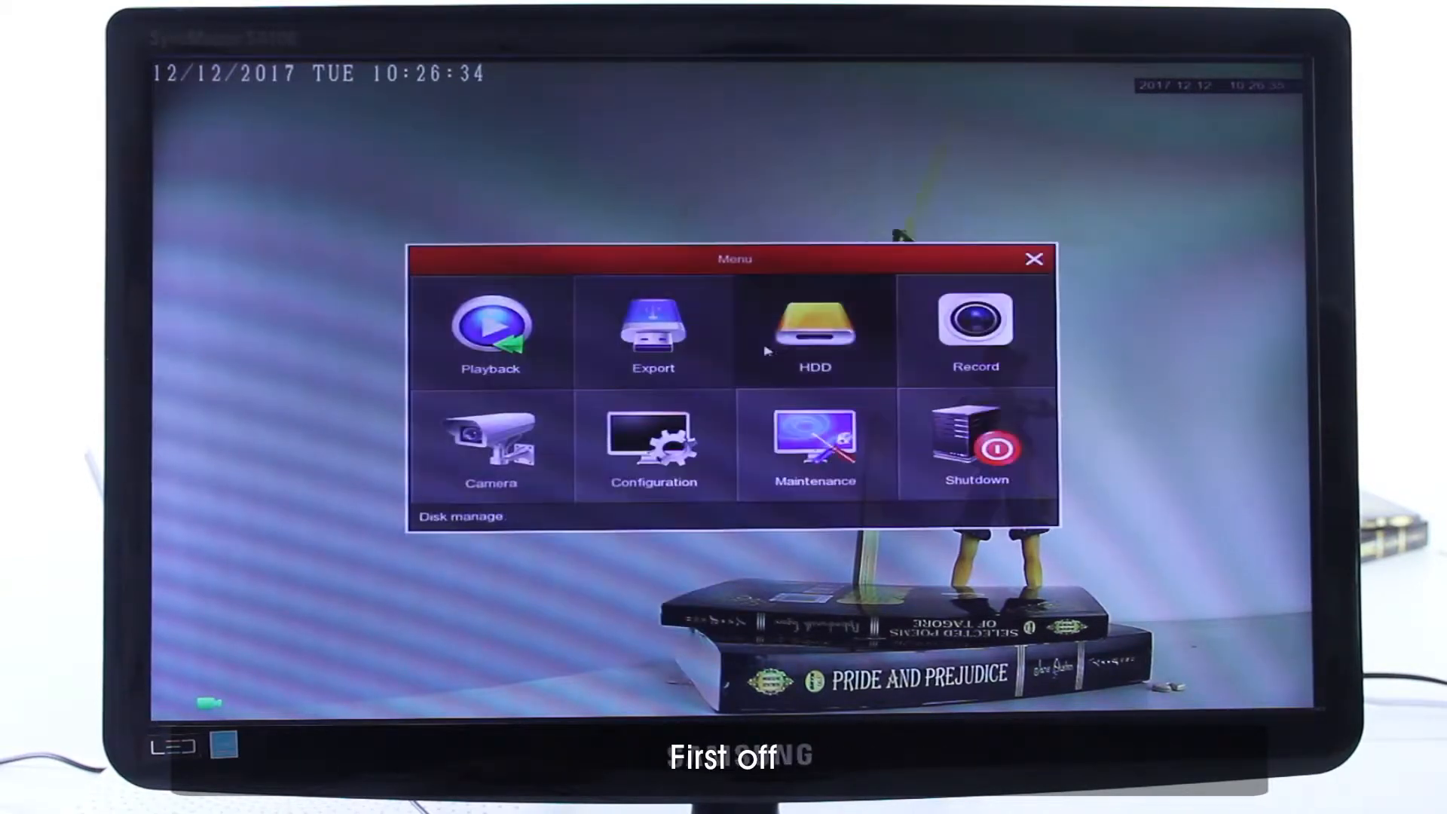
{"action": "left_click", "coordinate": [803, 352]}
{"action": "left_click", "coordinate": [440, 170]}
{"action": "left_click", "coordinate": [571, 398]}
{"action": "left_click", "coordinate": [673, 445]}
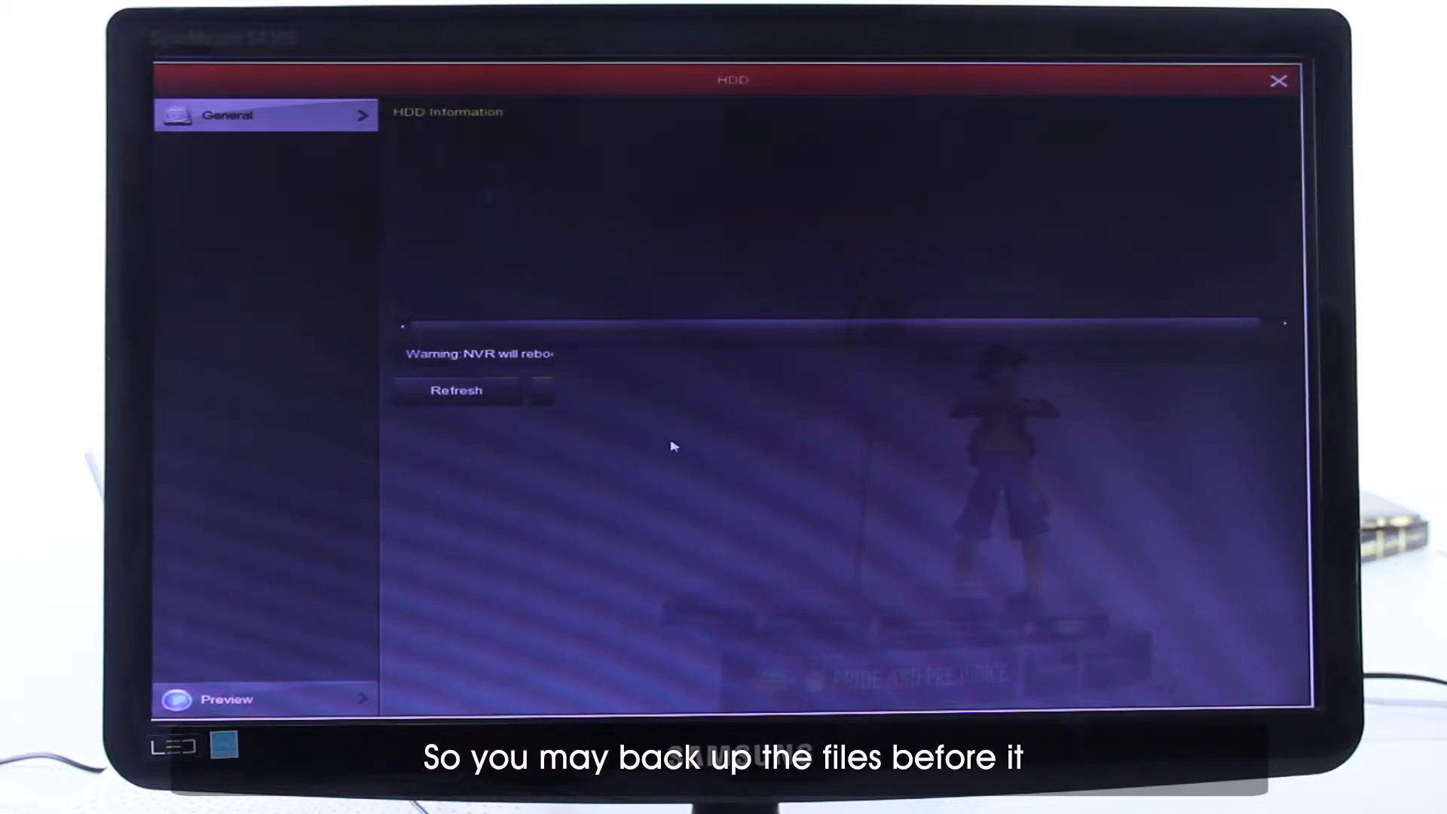
{"action": "left_click", "coordinate": [707, 441]}
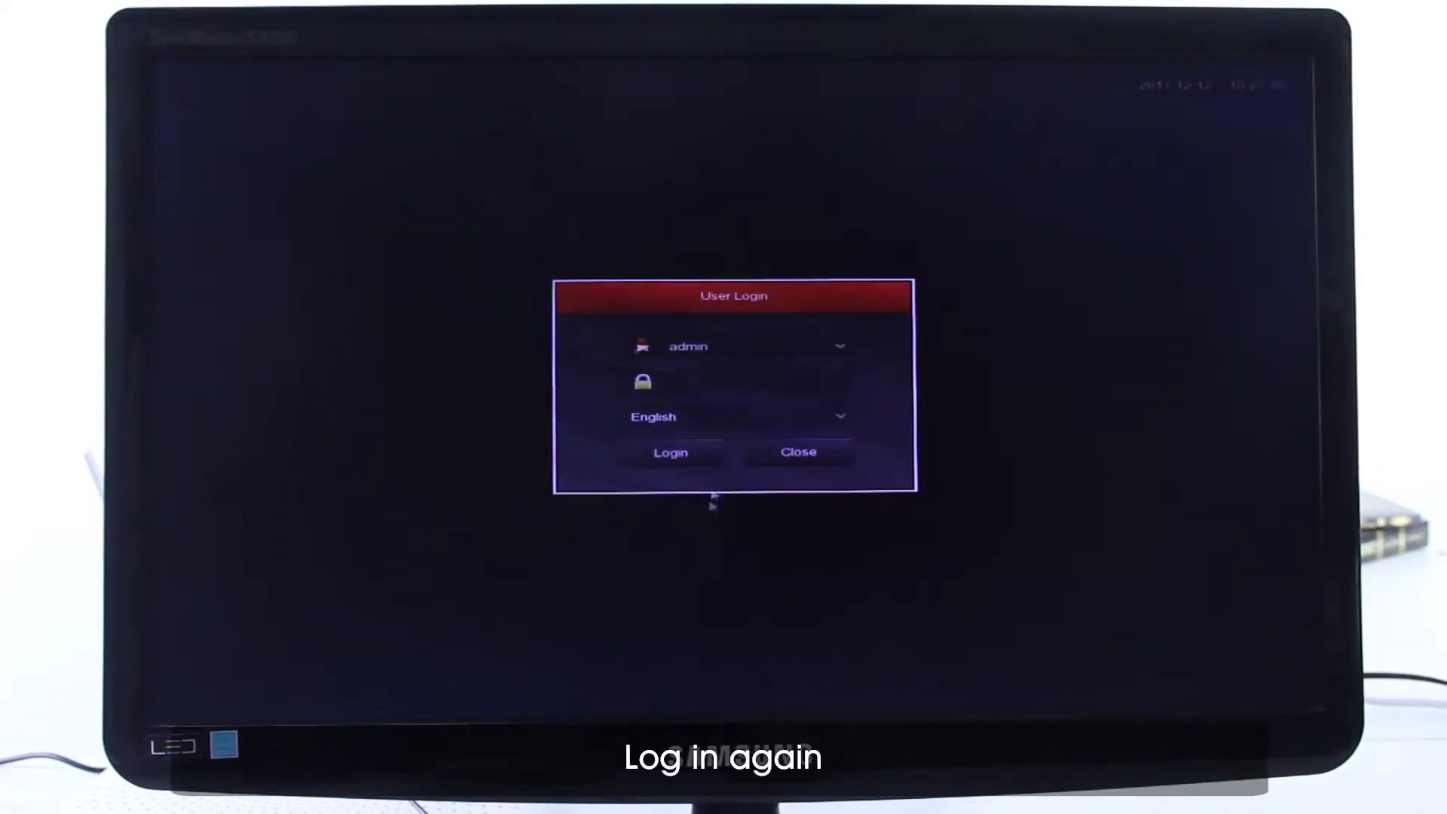
- Log in to the recorder again by entering the admin account's password
{"action": "left_click", "coordinate": [698, 383]}
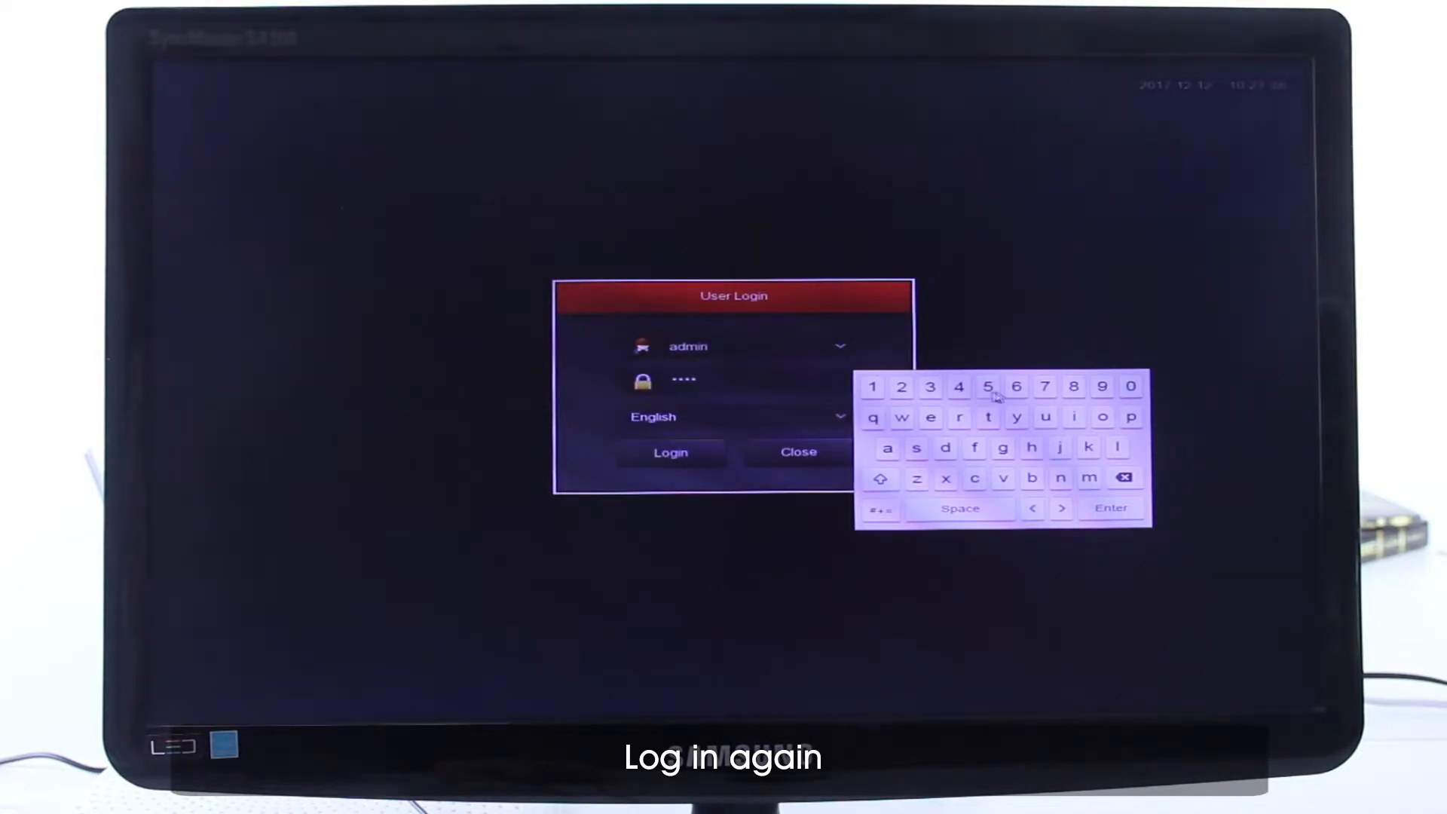
{"action": "left_click", "coordinate": [1109, 509]}
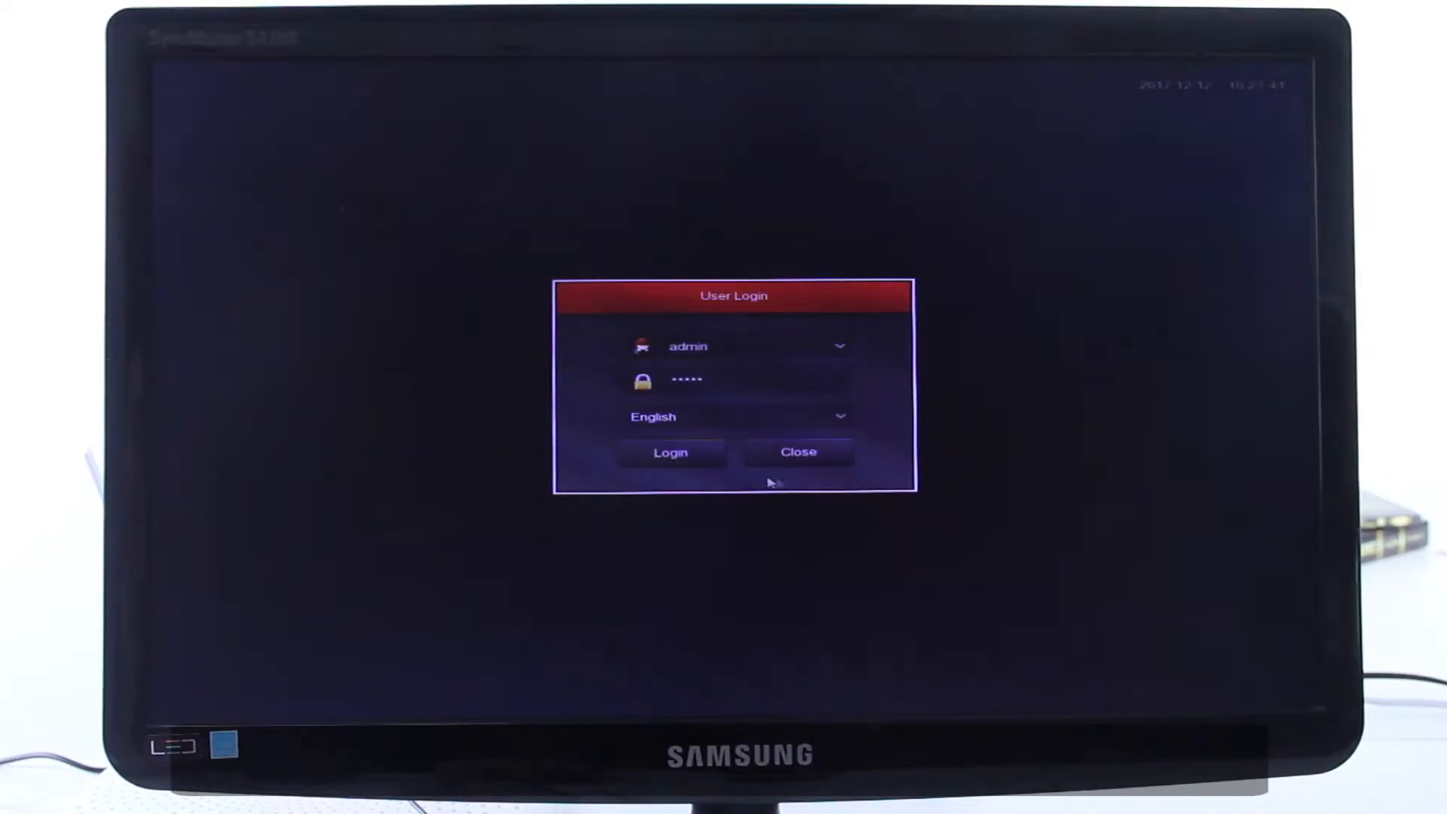
{"action": "left_click", "coordinate": [673, 453]}
- Go through the boot wizard's remaining pages without changes and complete it
{"action": "left_click", "coordinate": [1005, 558]}
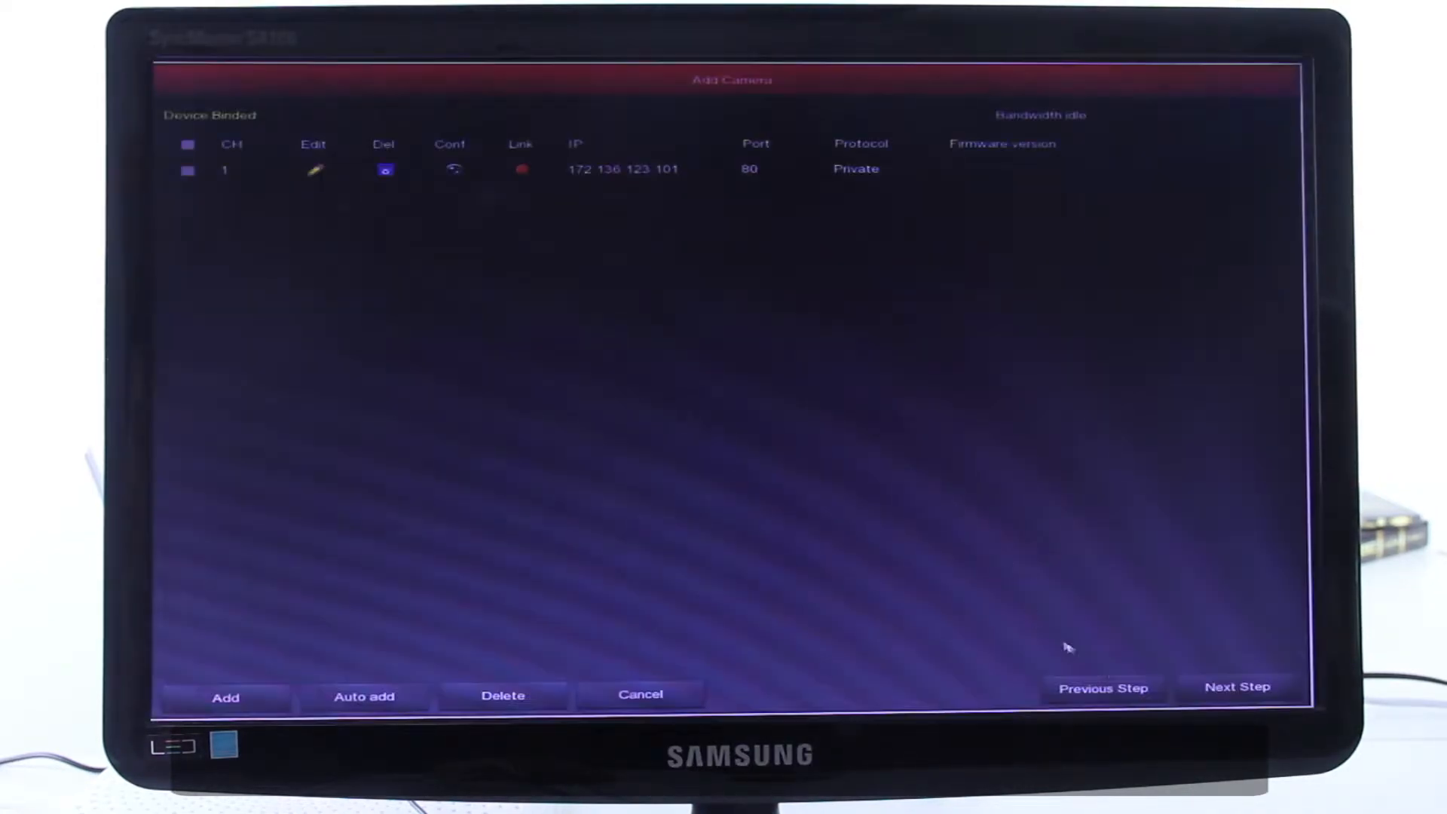
{"action": "left_click", "coordinate": [1213, 687]}
{"action": "left_click", "coordinate": [1187, 682]}
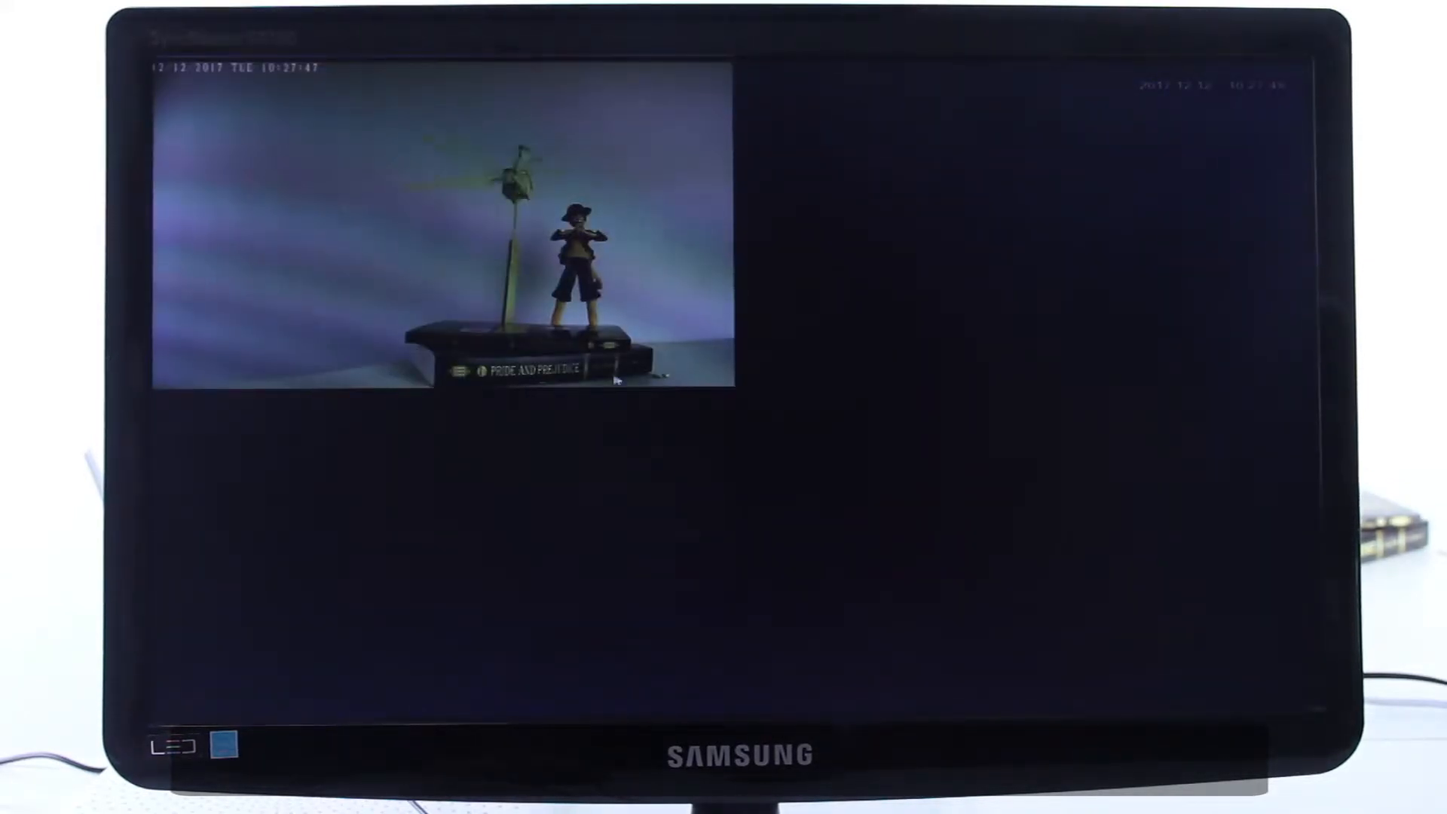
- Enlarge the camera's live picture and open the hard disk information to check the formatted disk's state
{"action": "left_click", "coordinate": [571, 348]}
{"action": "double_click", "coordinate": [572, 348]}
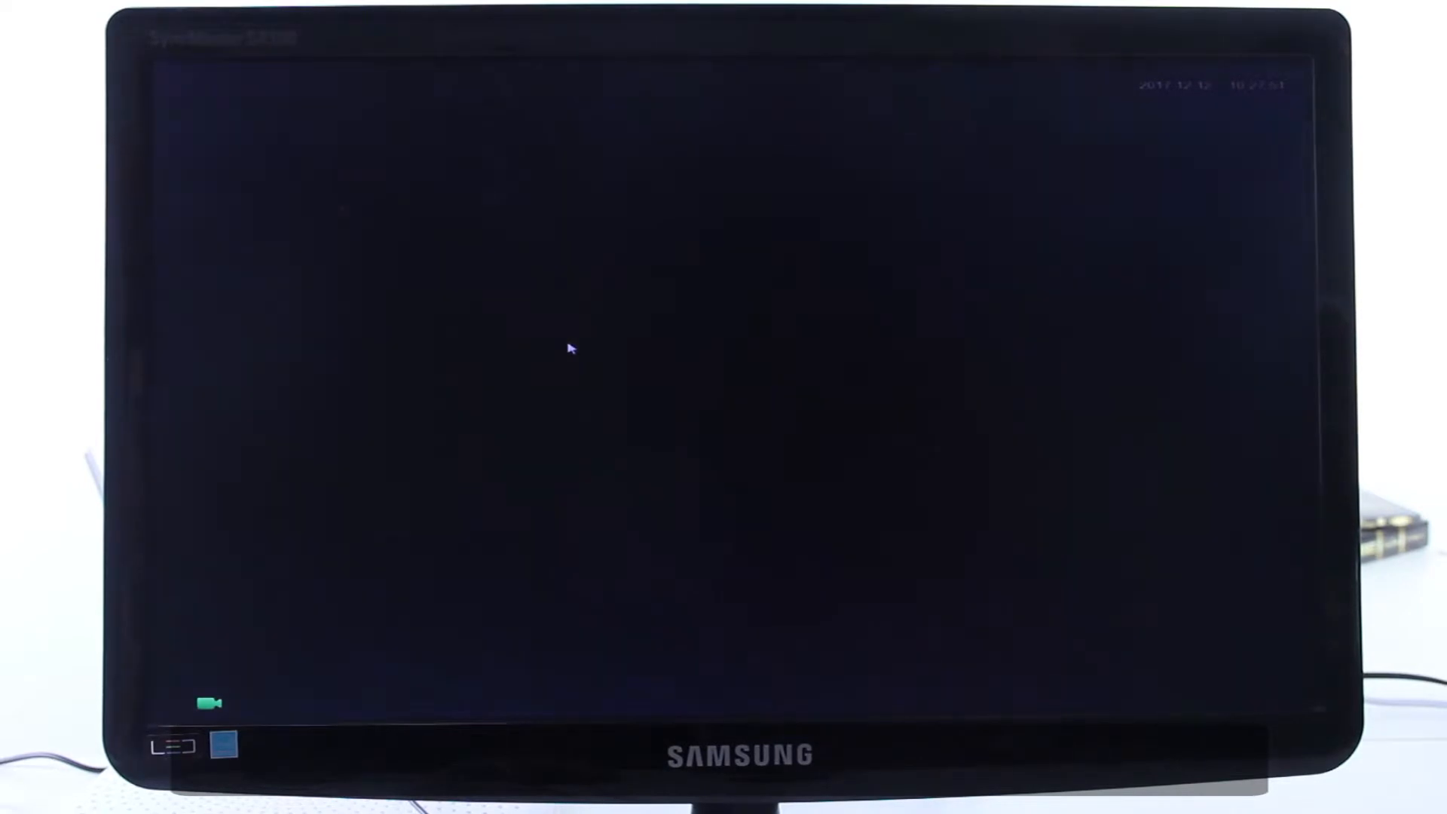
{"action": "right_click", "coordinate": [798, 336]}
{"action": "left_click", "coordinate": [827, 344]}
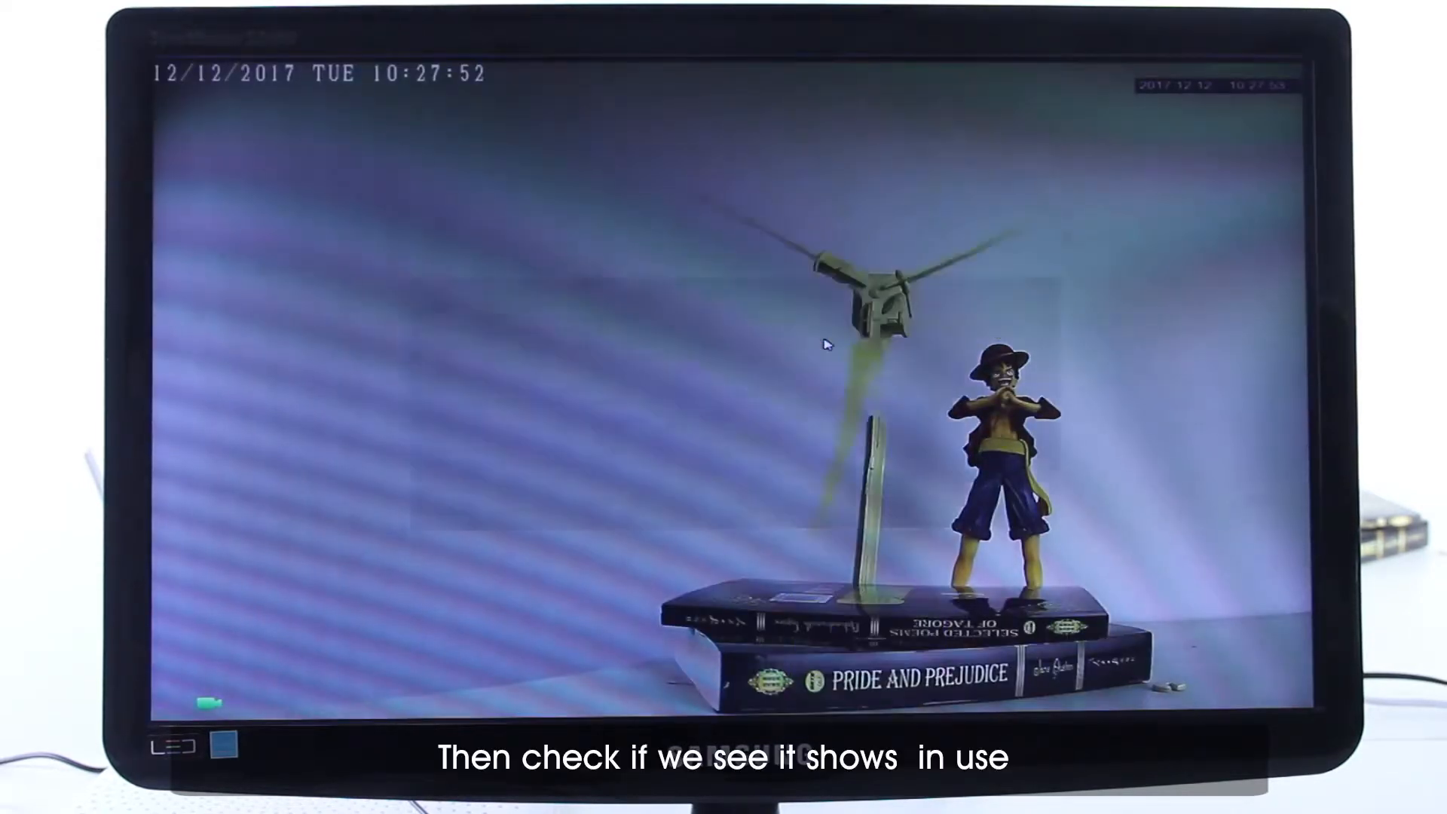
{"action": "left_click", "coordinate": [829, 340]}
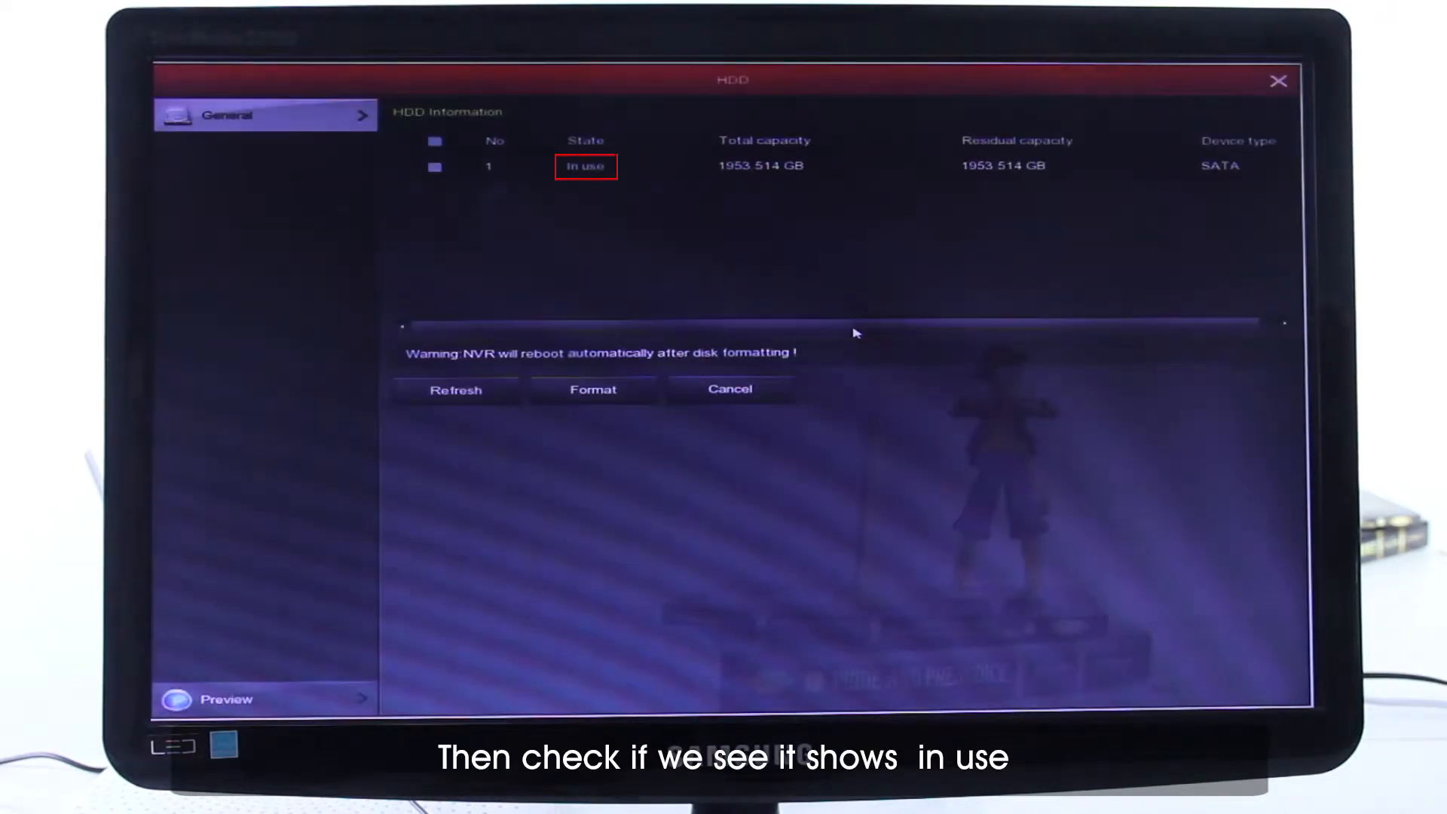
- Set channel 1's recording schedule to all days from 0 to 24, copy it to all nine channels, and apply it
{"action": "right_click", "coordinate": [855, 333]}
{"action": "left_click", "coordinate": [956, 346]}
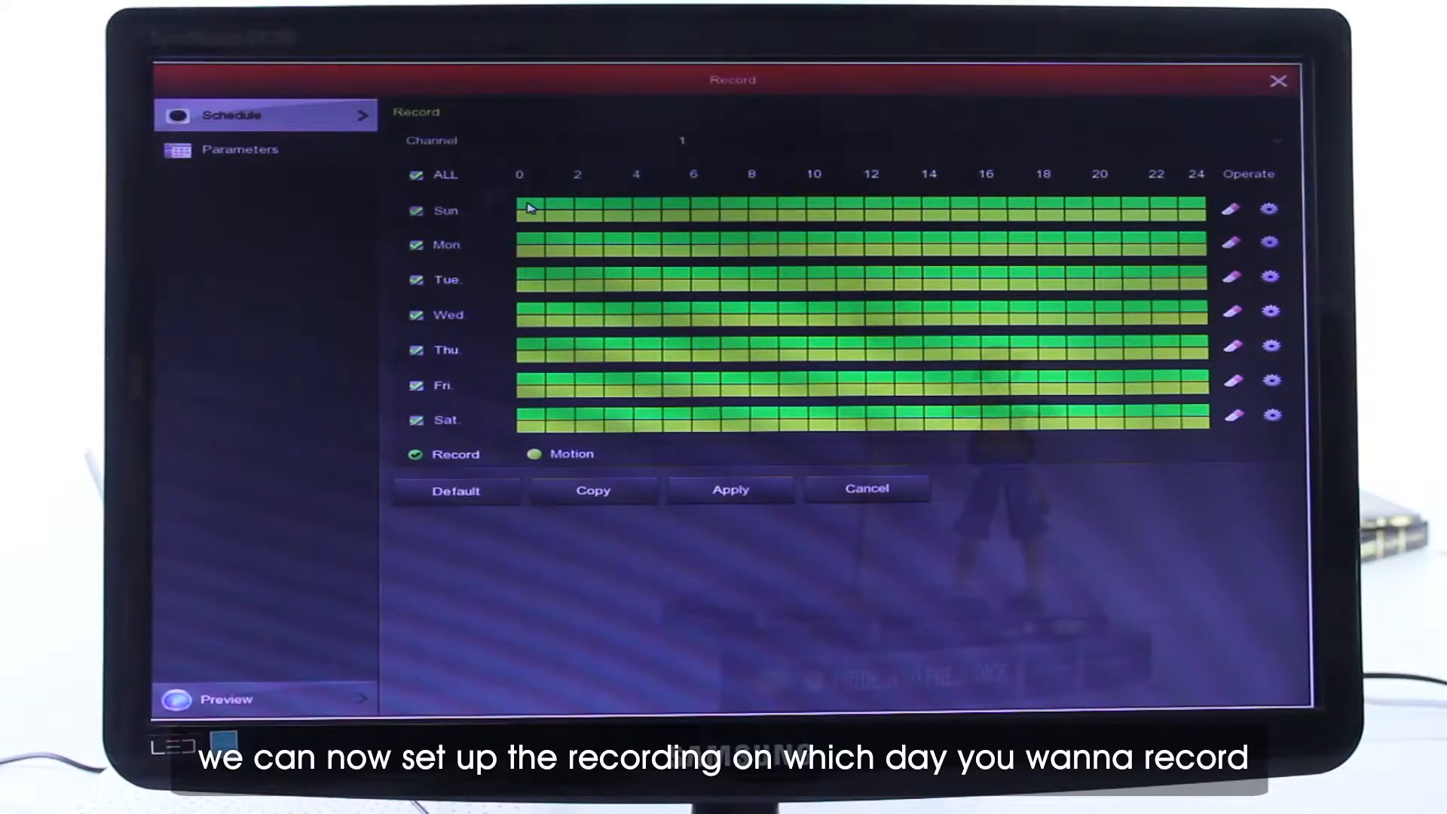
{"action": "mouse_move", "coordinate": [1200, 211]}
{"action": "left_mouse_down"}
{"action": "mouse_move", "coordinate": [533, 223]}
{"action": "mouse_move", "coordinate": [1185, 217]}
{"action": "left_mouse_up"}
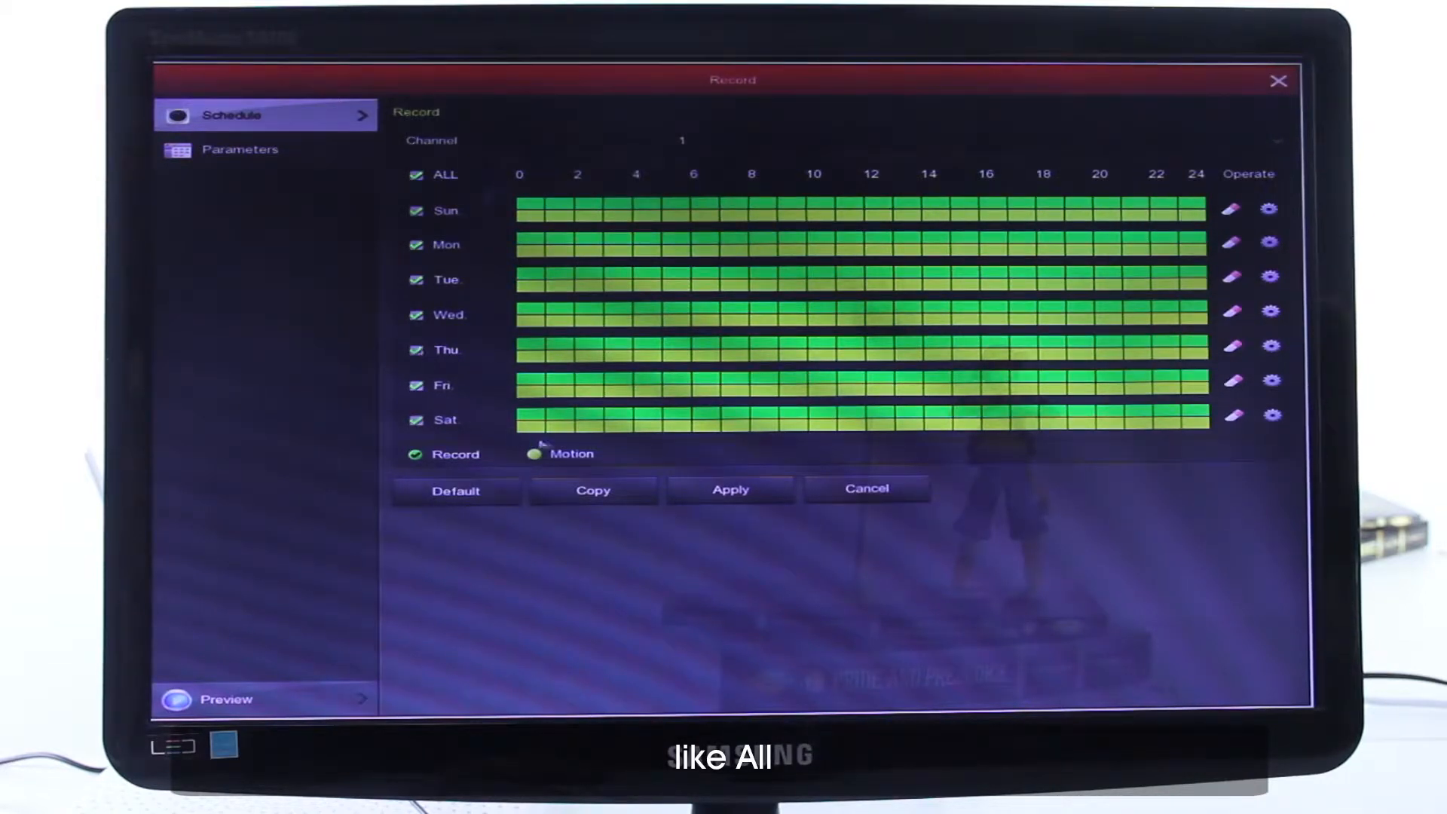
{"action": "left_click", "coordinate": [596, 496]}
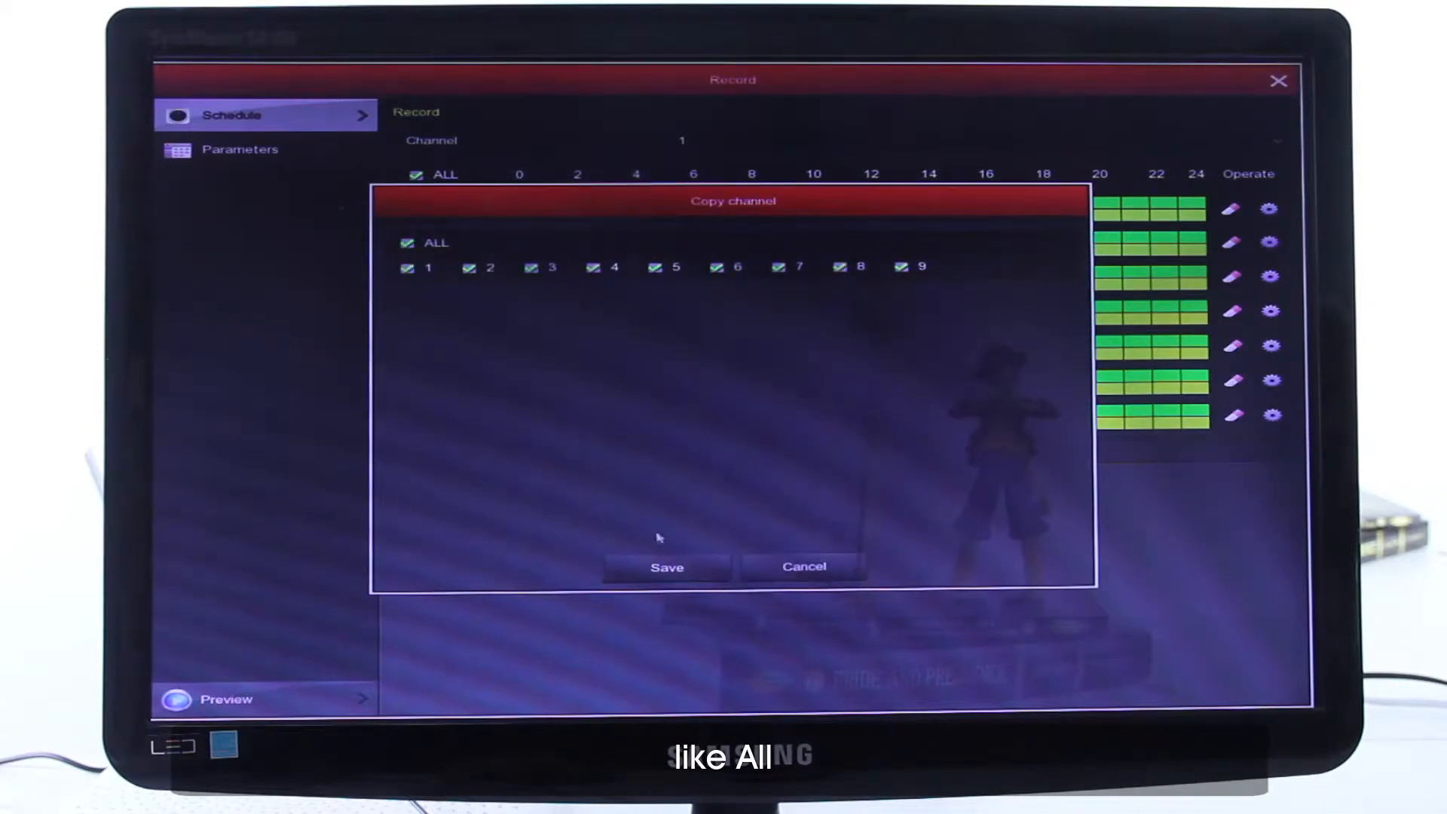
{"action": "left_click", "coordinate": [679, 570]}
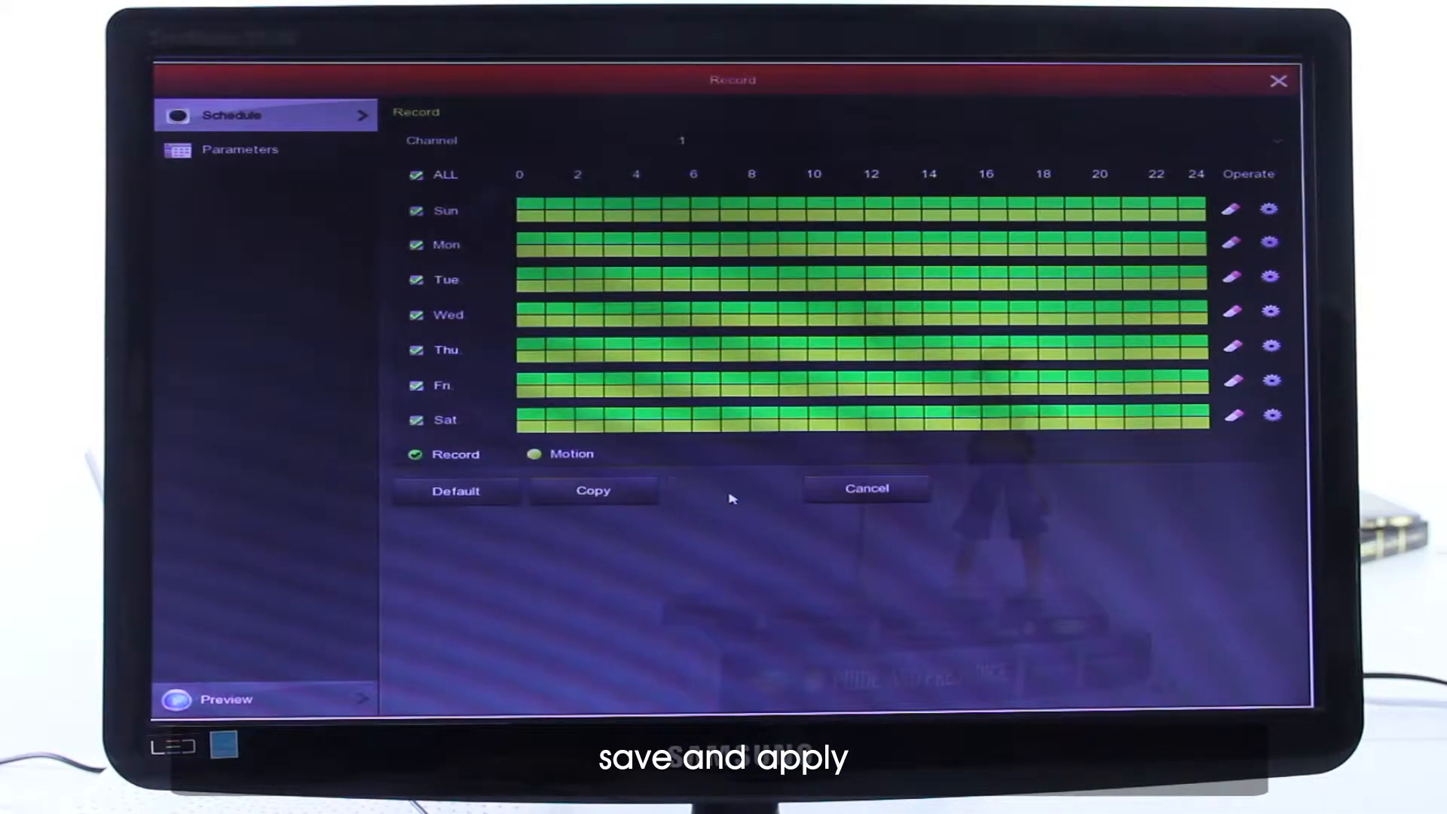
{"action": "left_click", "coordinate": [718, 494]}
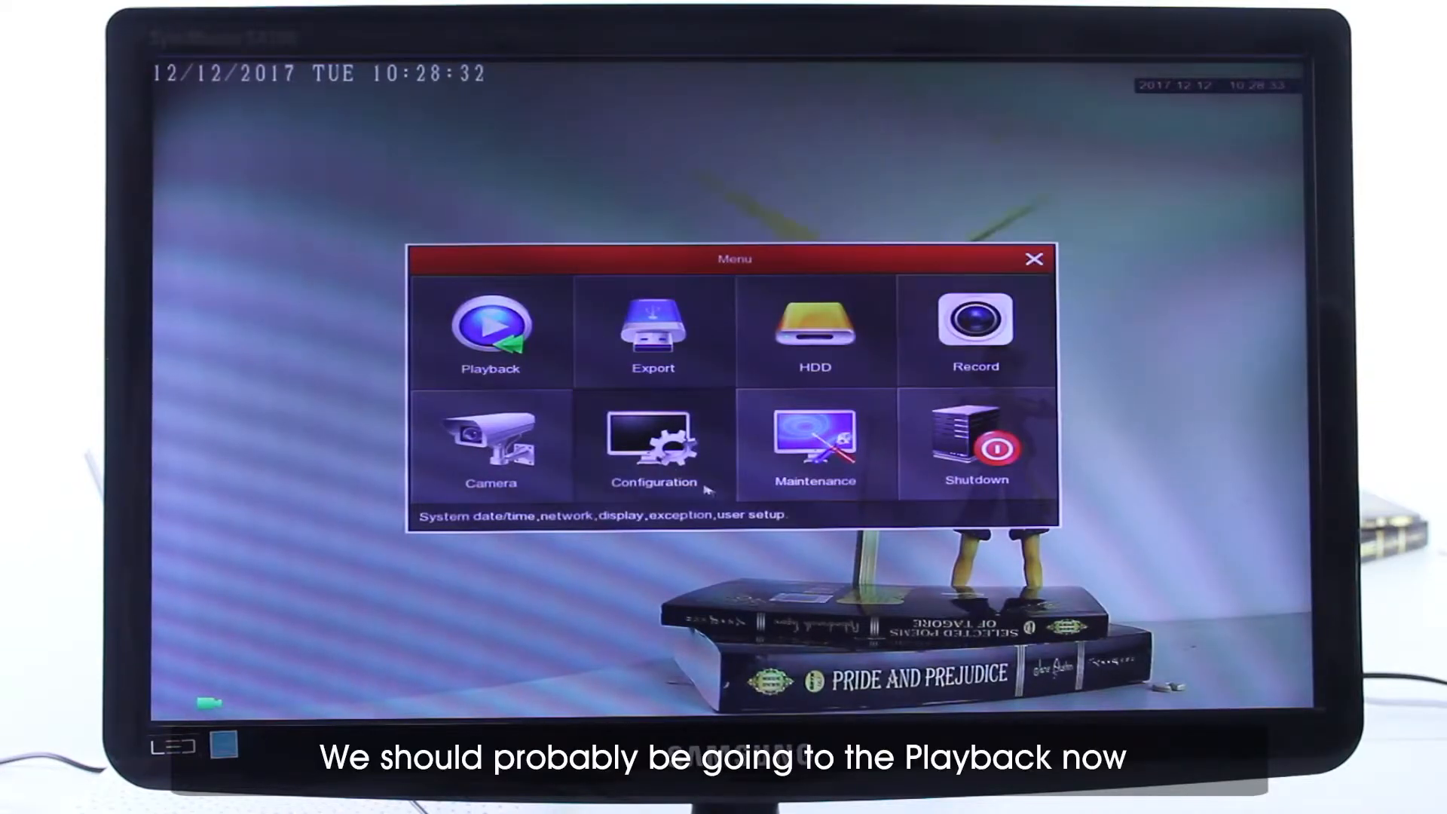
- Play back channel 1's recording of December 12, 2017 that starts at 10:27:48, fast-forward through it, and leave playback
{"action": "left_click", "coordinate": [500, 372]}
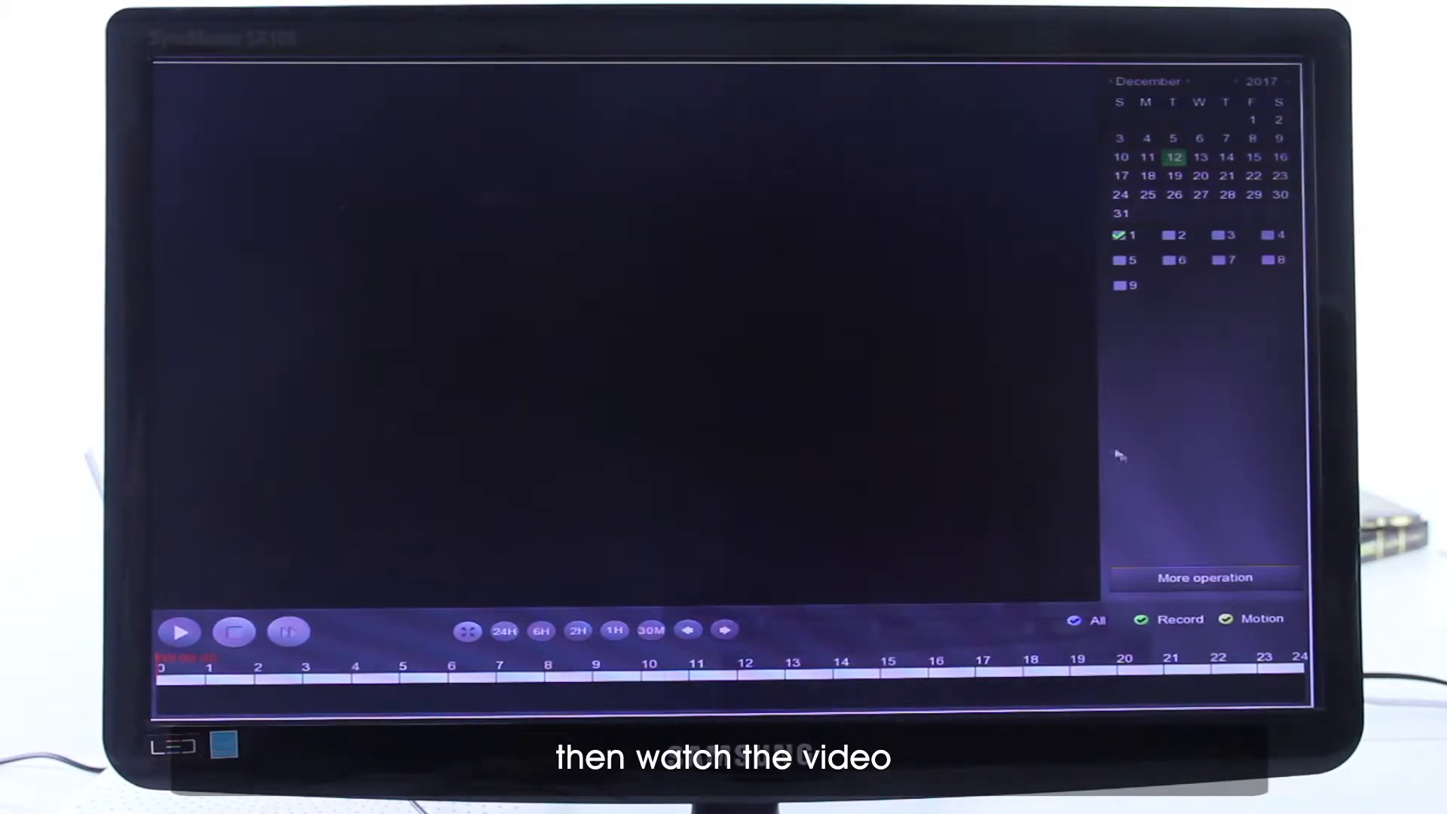
{"action": "left_click", "coordinate": [1185, 575]}
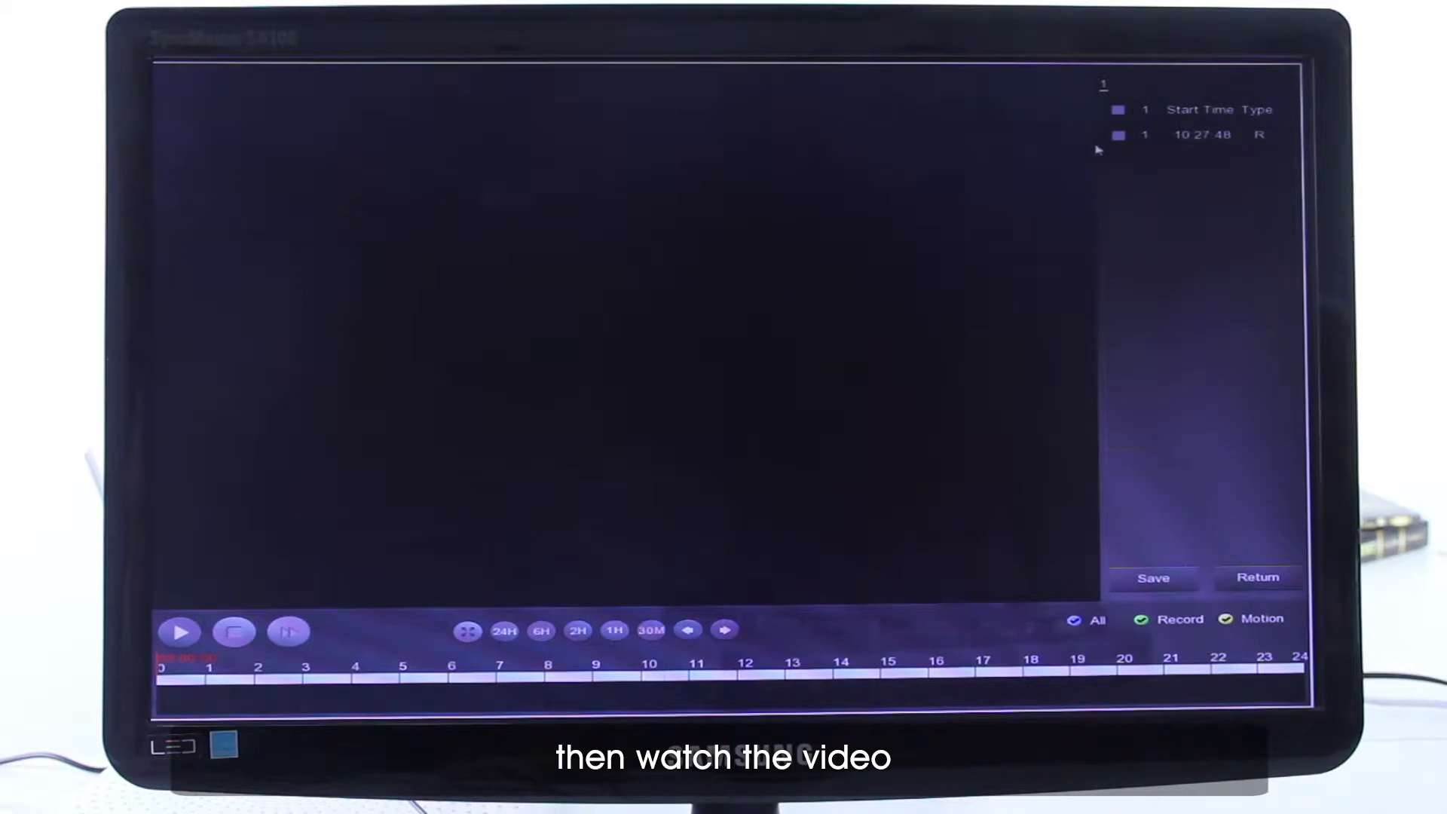
{"action": "left_click", "coordinate": [1120, 137]}
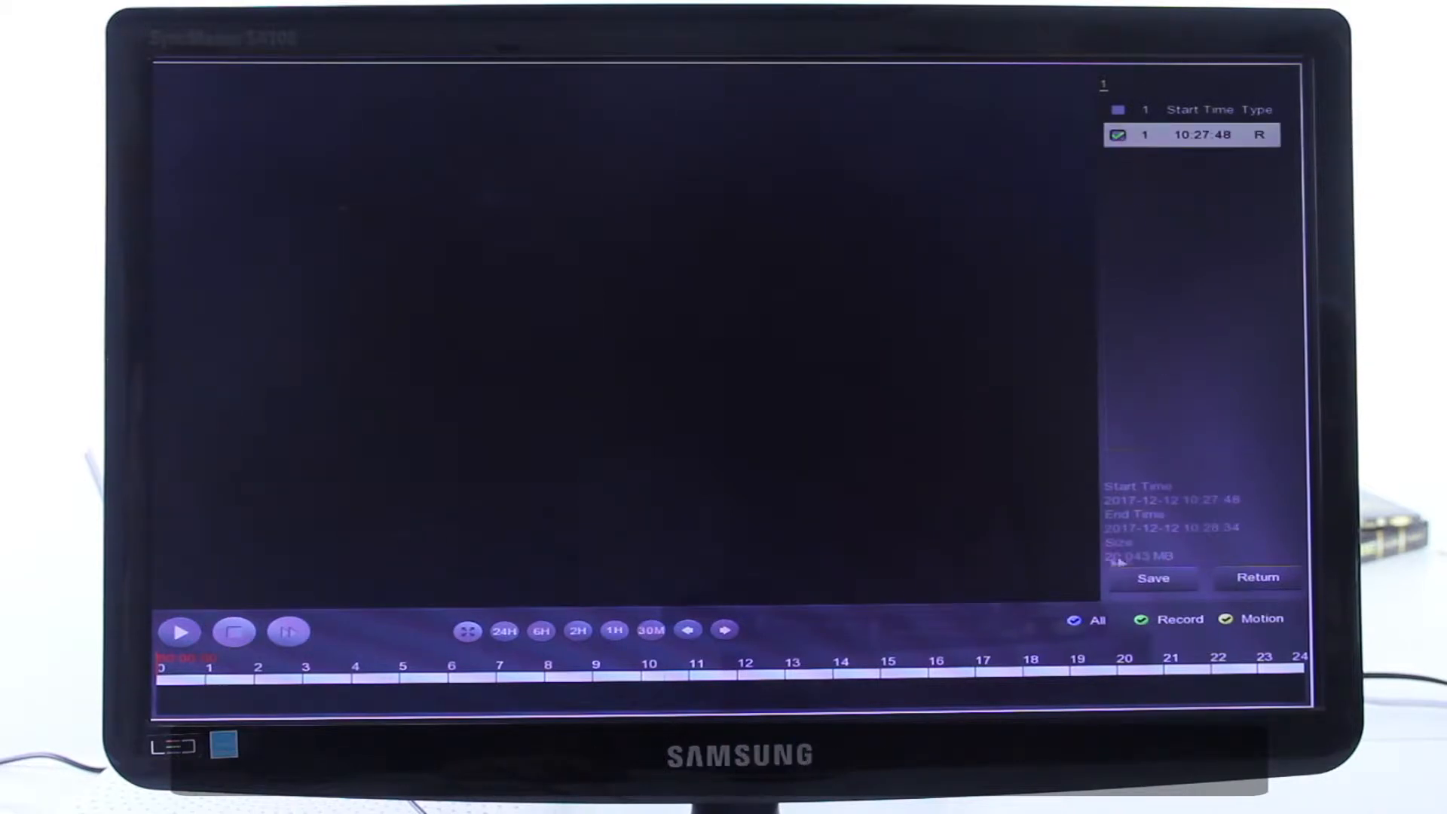
{"action": "left_click", "coordinate": [181, 632]}
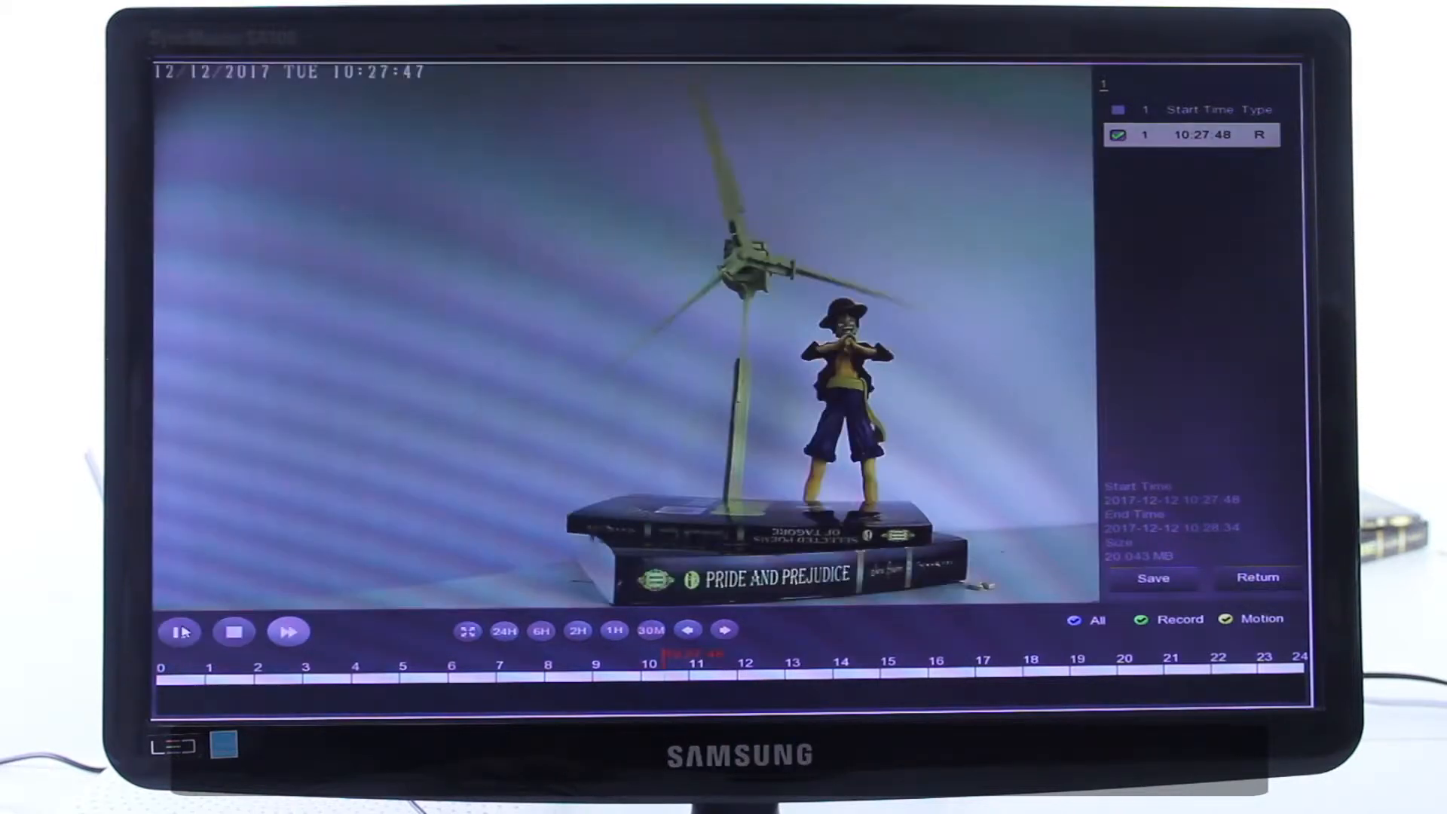
{"action": "left_click", "coordinate": [288, 632]}
{"action": "left_click", "coordinate": [287, 632]}
{"action": "left_click", "coordinate": [288, 631]}
{"action": "left_click", "coordinate": [288, 631]}
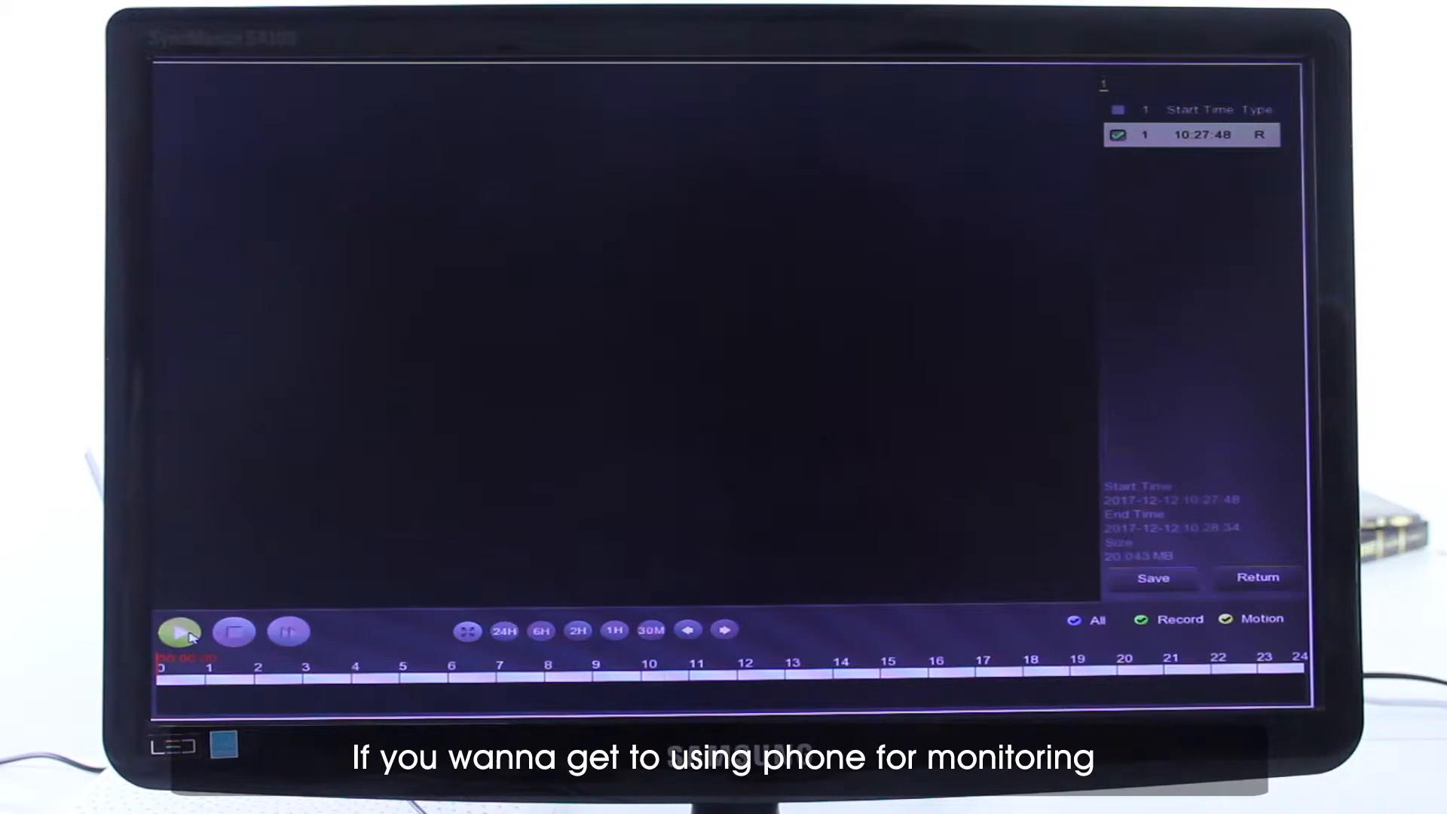
{"action": "right_click", "coordinate": [605, 311]}
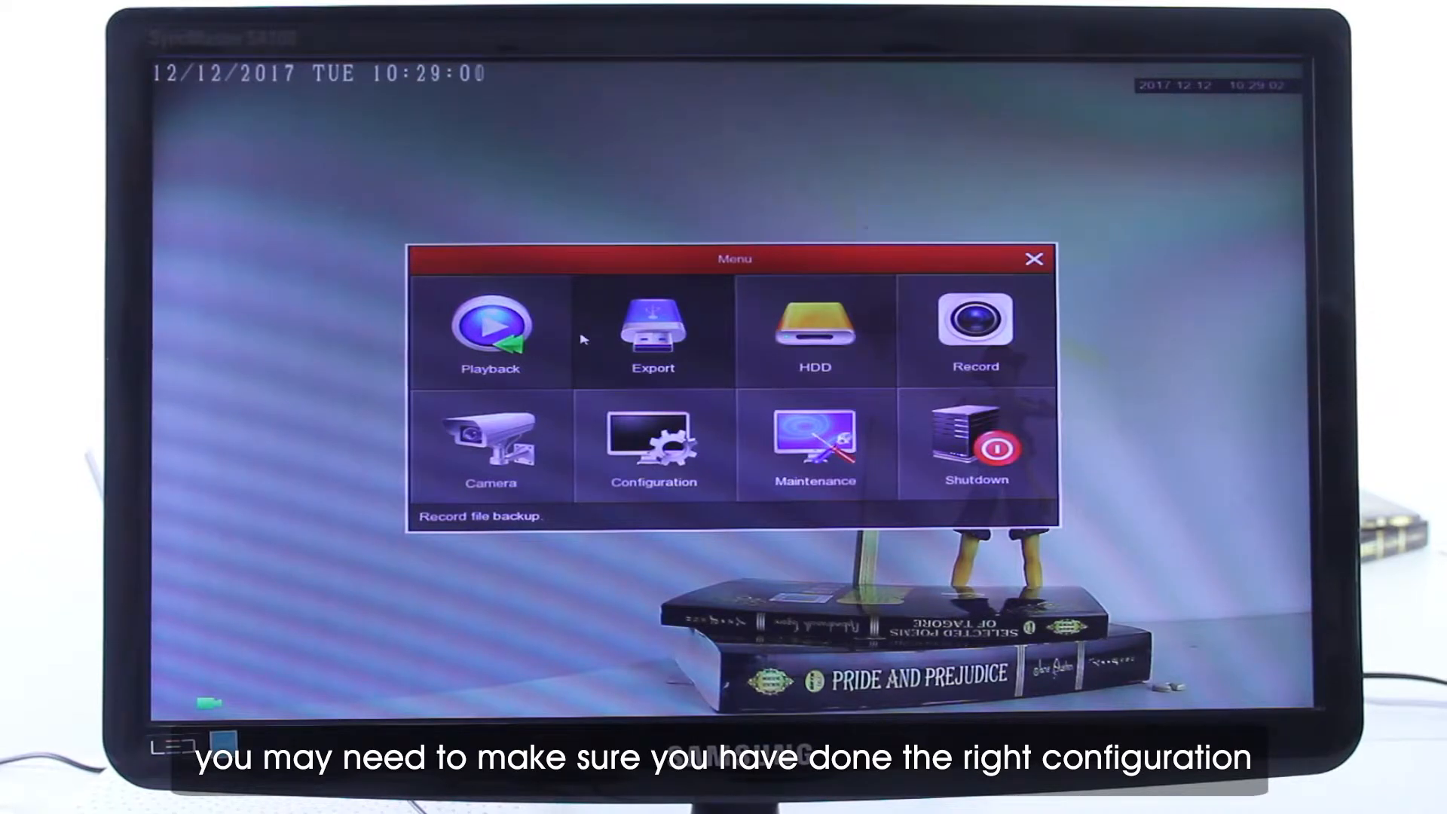
- Open the P2P page of the recorder's network configuration
{"action": "left_click", "coordinate": [636, 443]}
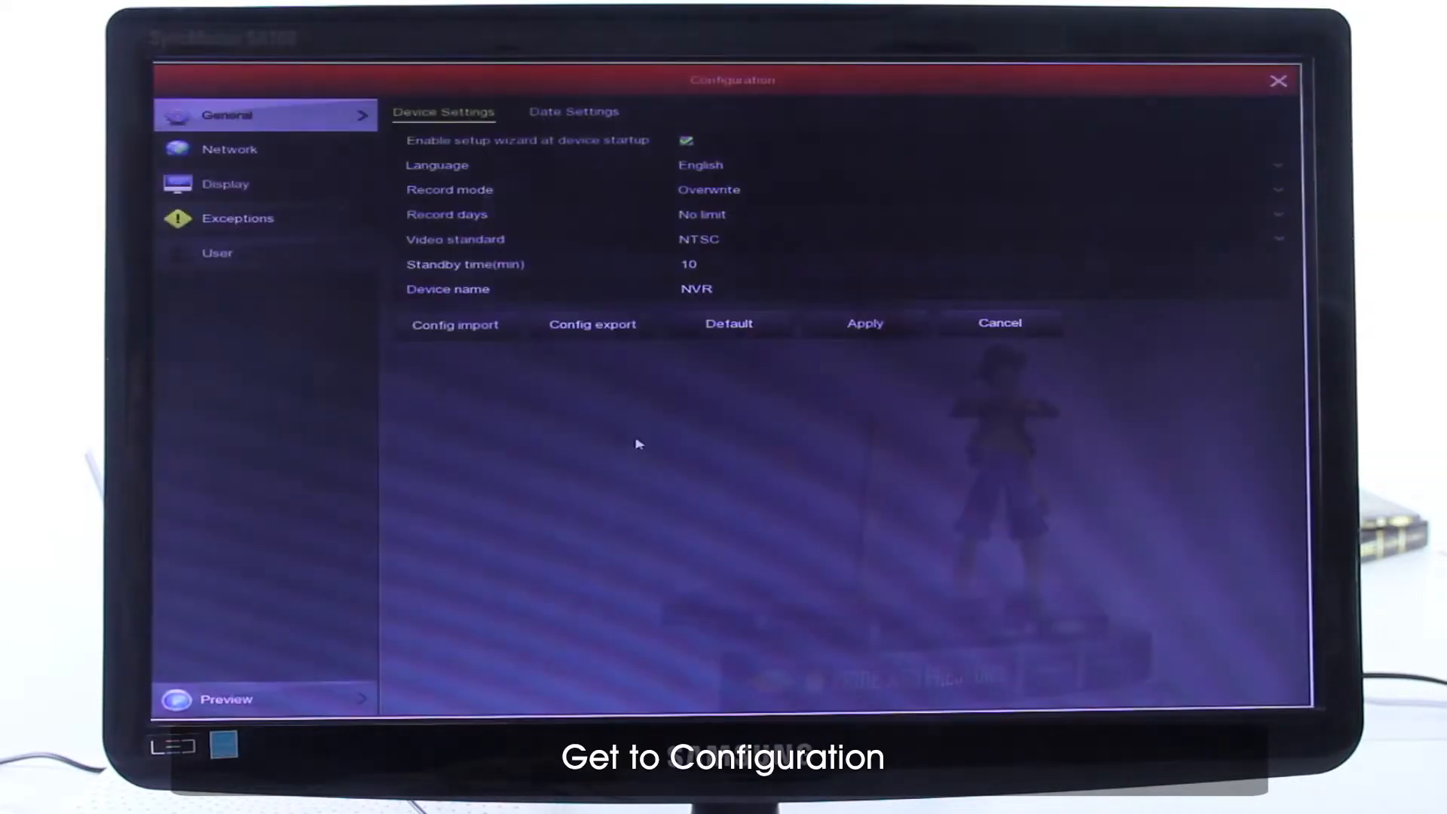
{"action": "left_click", "coordinate": [249, 153]}
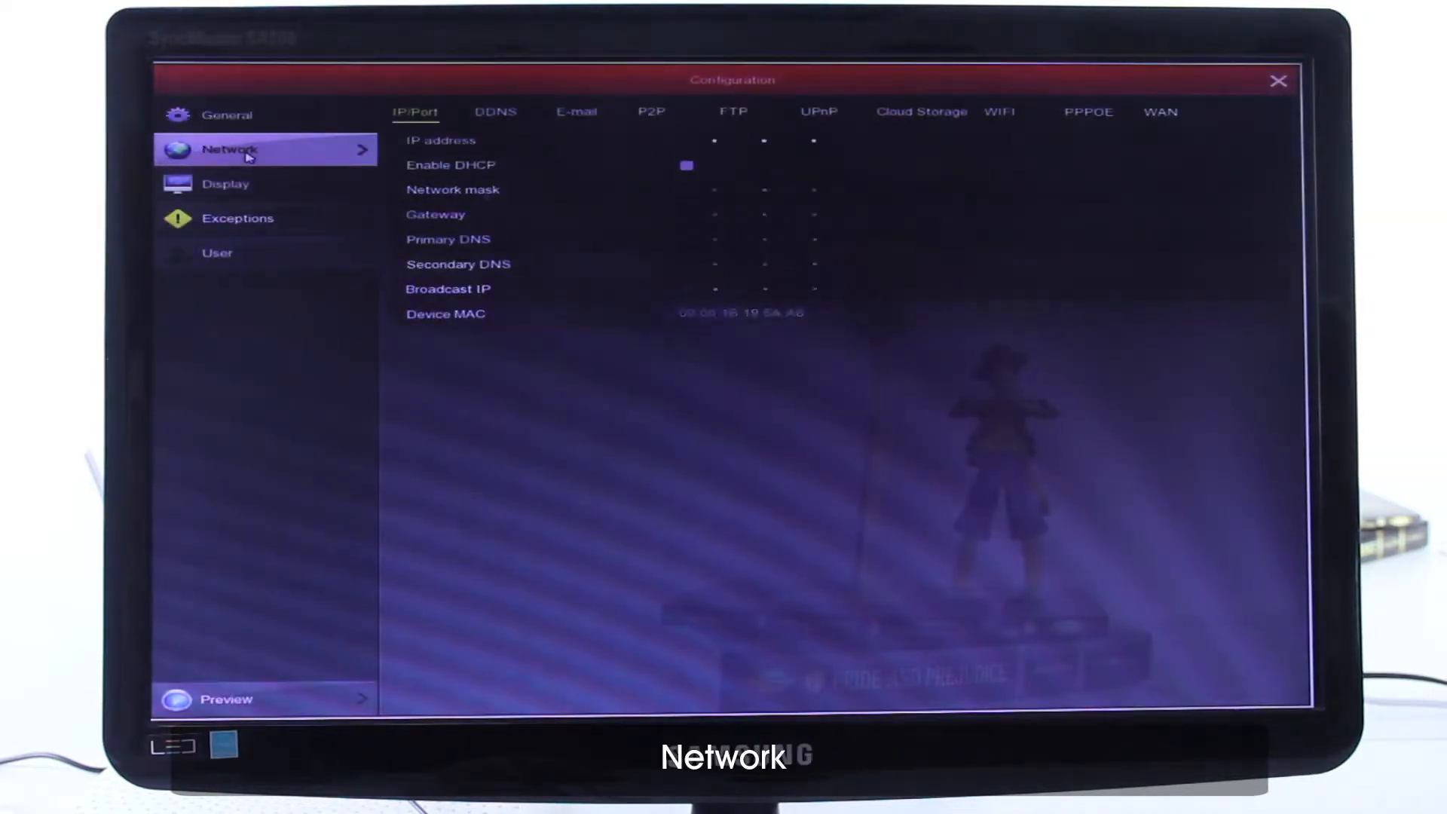
{"action": "left_click", "coordinate": [655, 113]}
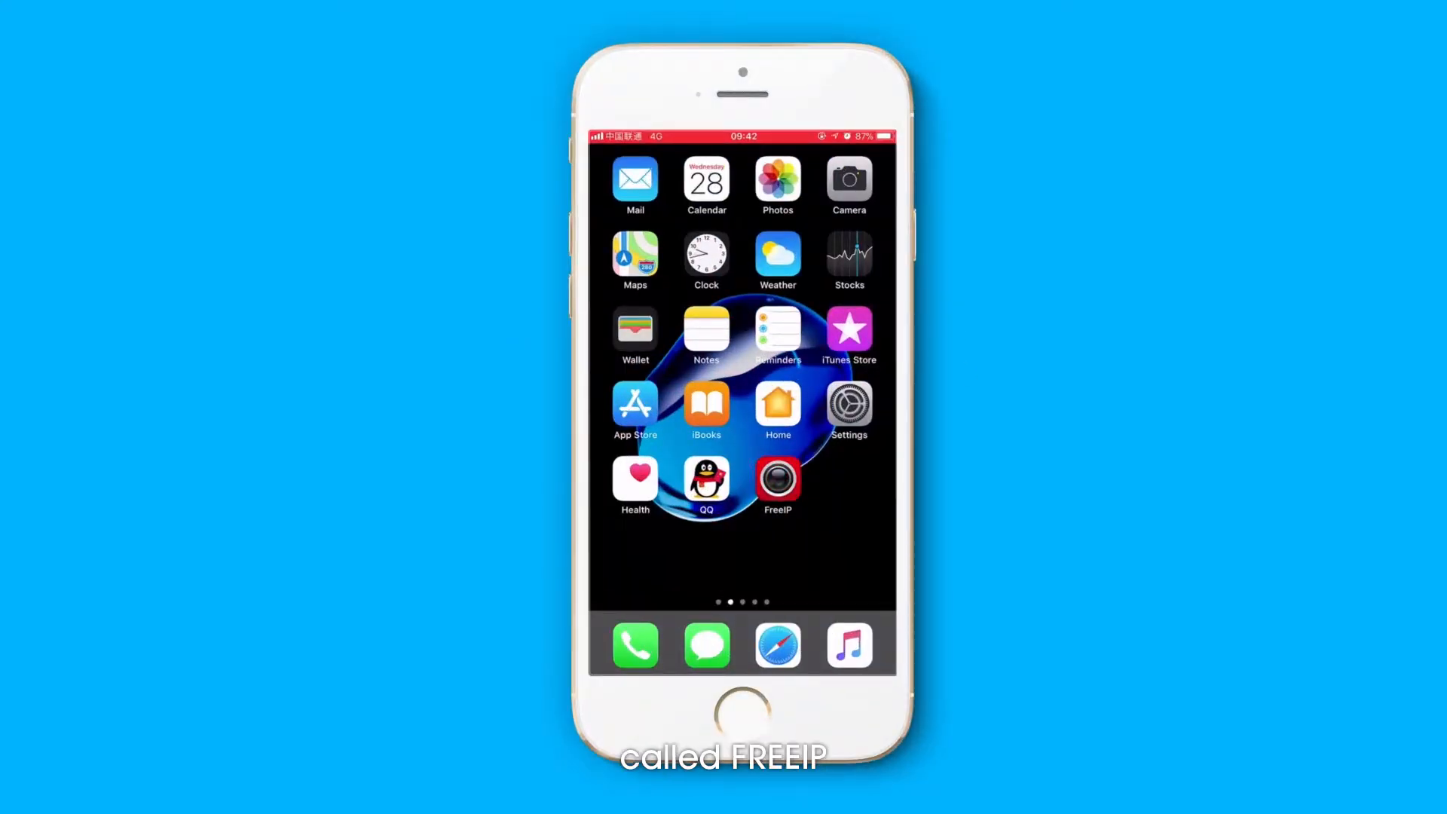
- Switch to FreeIP on the phone, open its login page from the user info, and view the account registration form
{"action": "left_click", "coordinate": [778, 479]}
{"action": "left_click", "coordinate": [608, 160]}
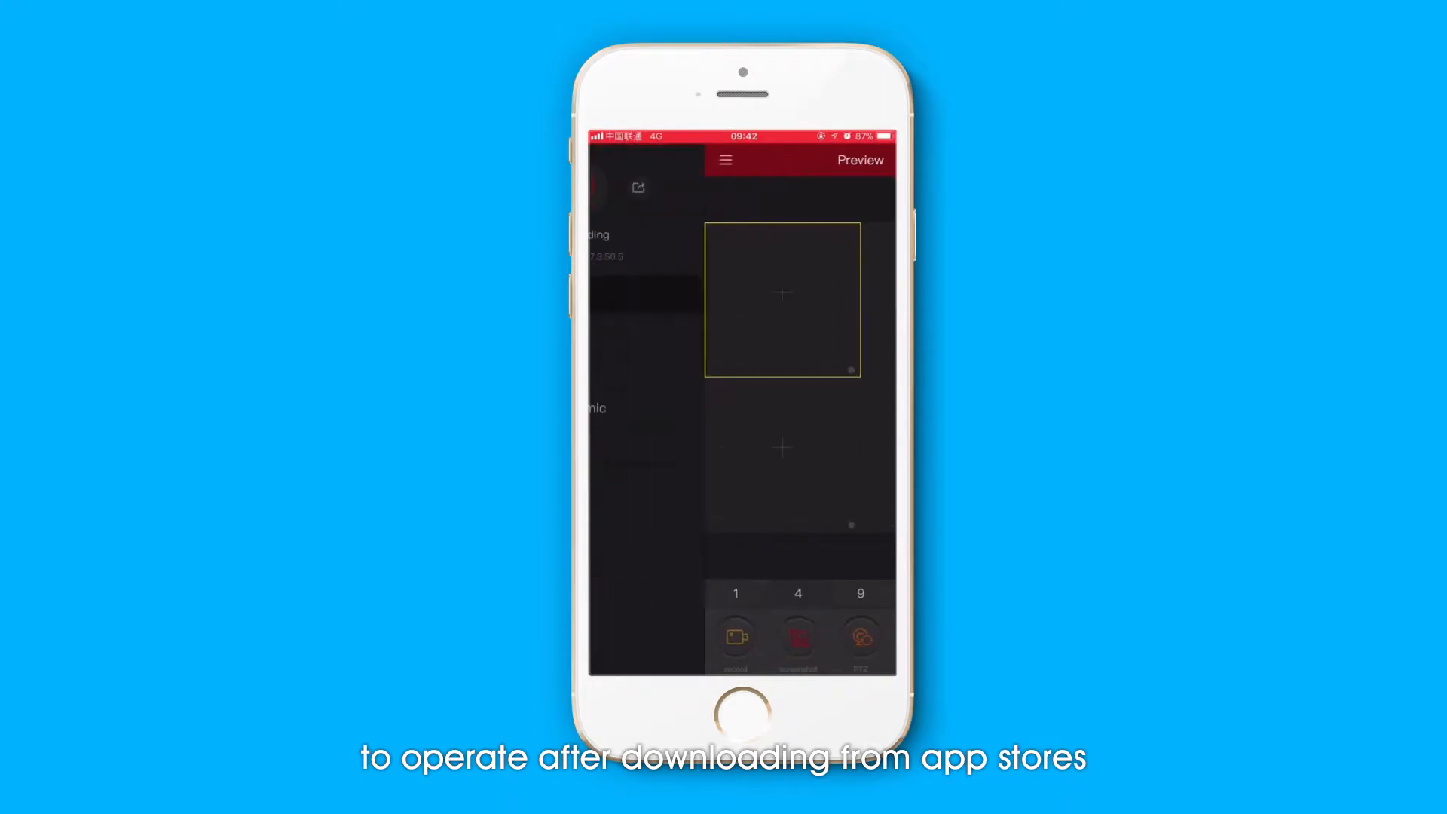
{"action": "left_click", "coordinate": [724, 189]}
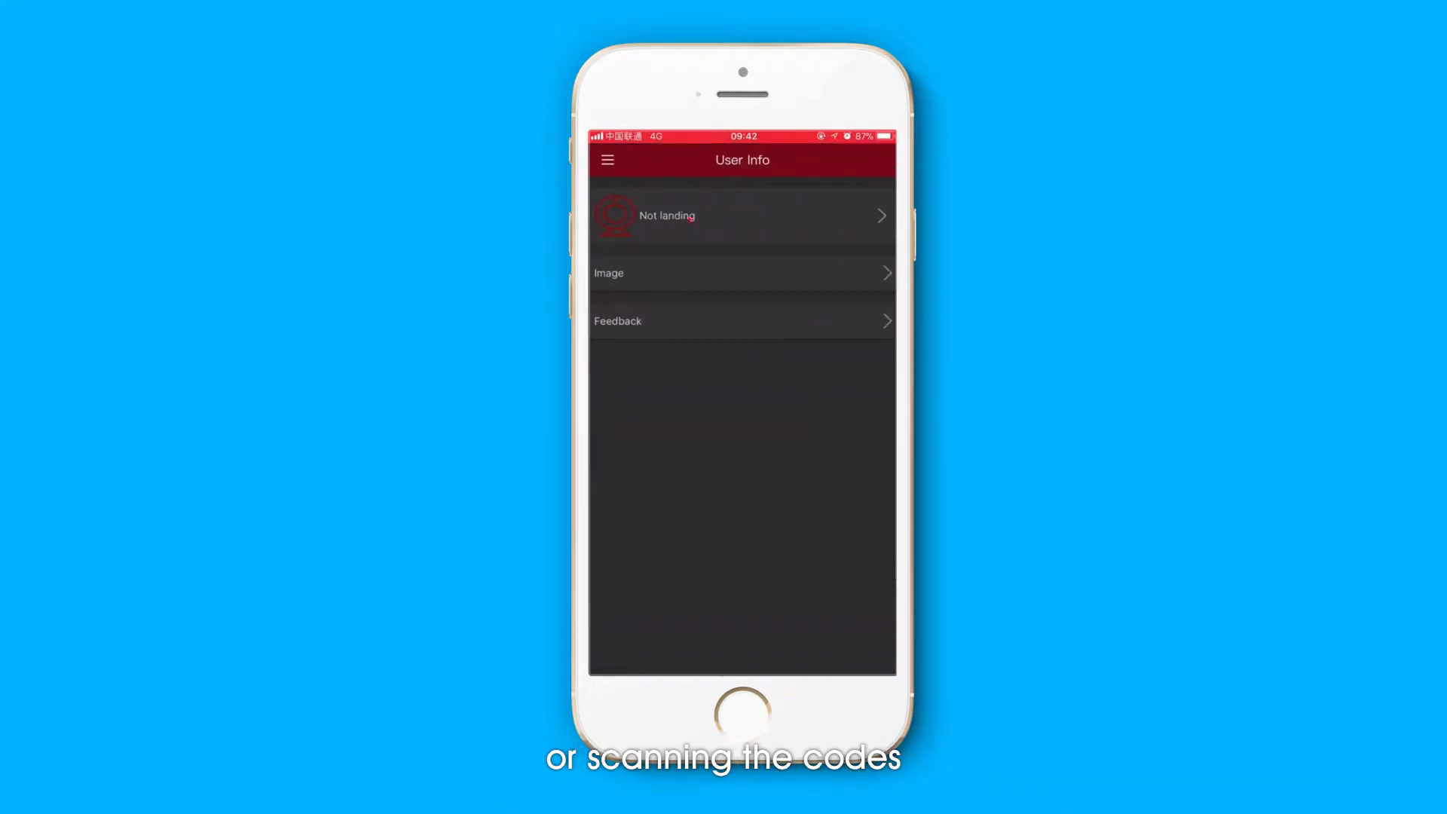
{"action": "left_click", "coordinate": [690, 219]}
{"action": "left_click", "coordinate": [614, 376]}
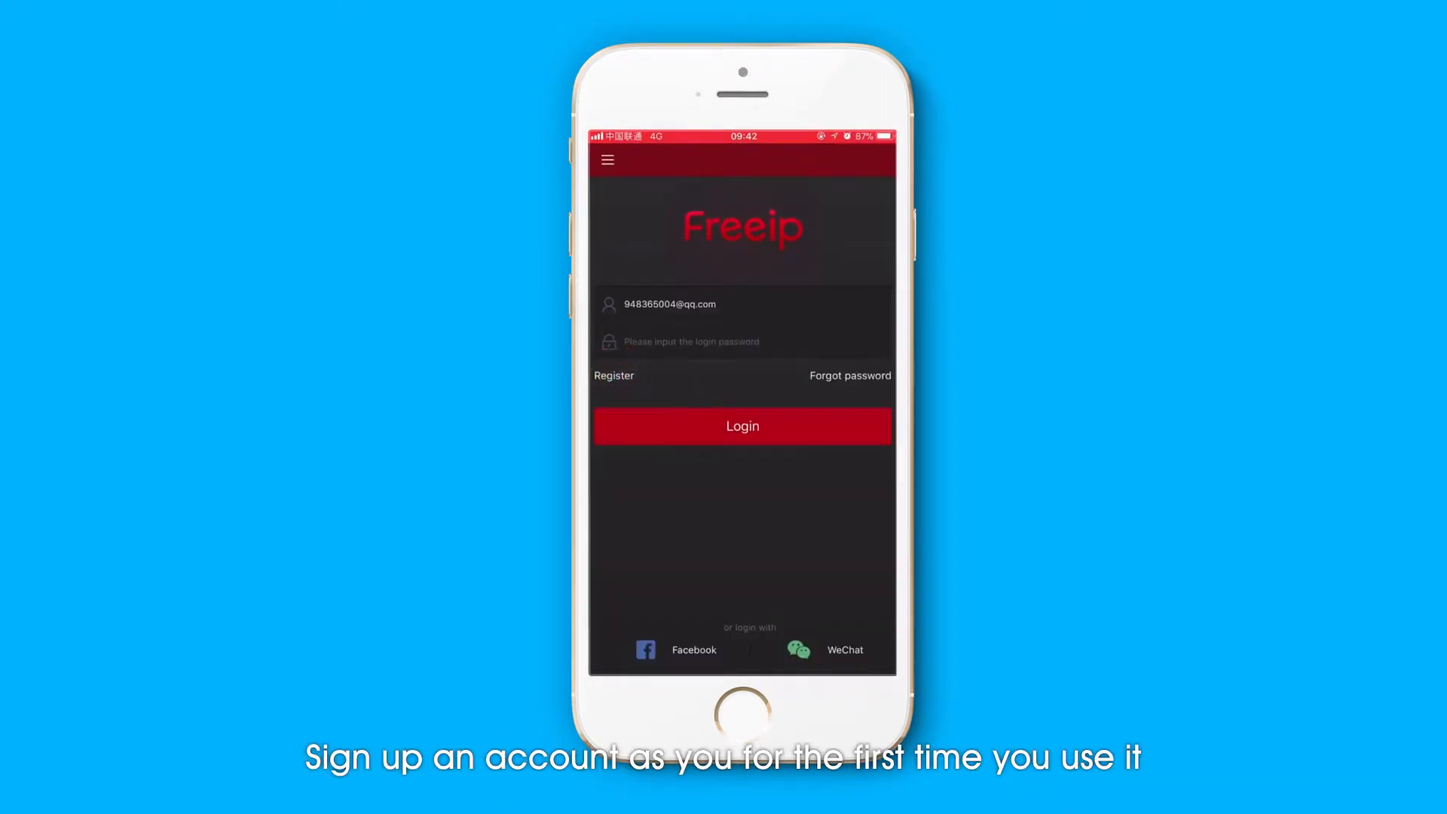
{"action": "left_click", "coordinate": [607, 160]}
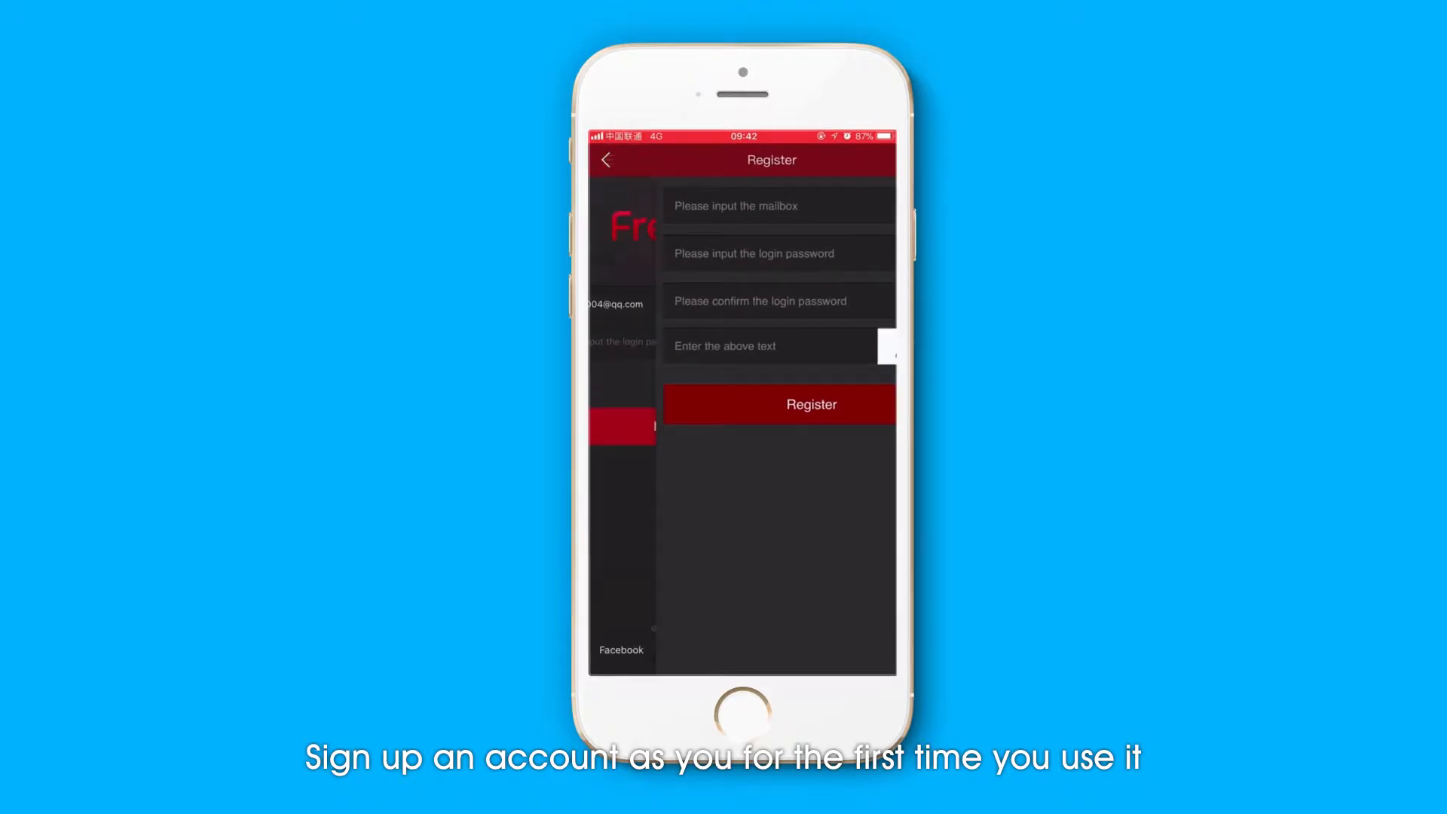
- Replace the account on the FreeIP login form with the other saved account e-mail
{"action": "left_click", "coordinate": [692, 341]}
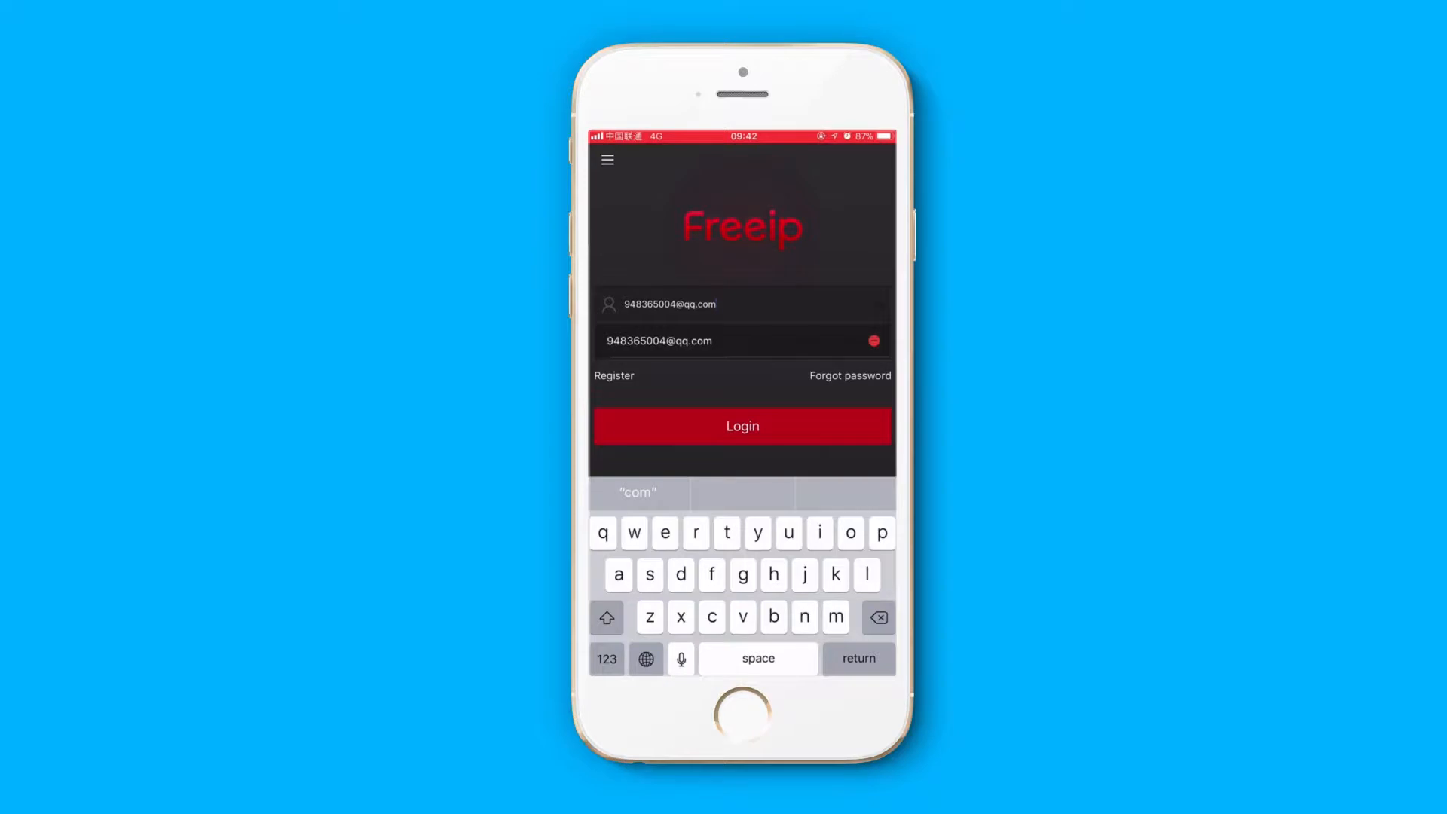
{"action": "key", "text": "BackSpace"}
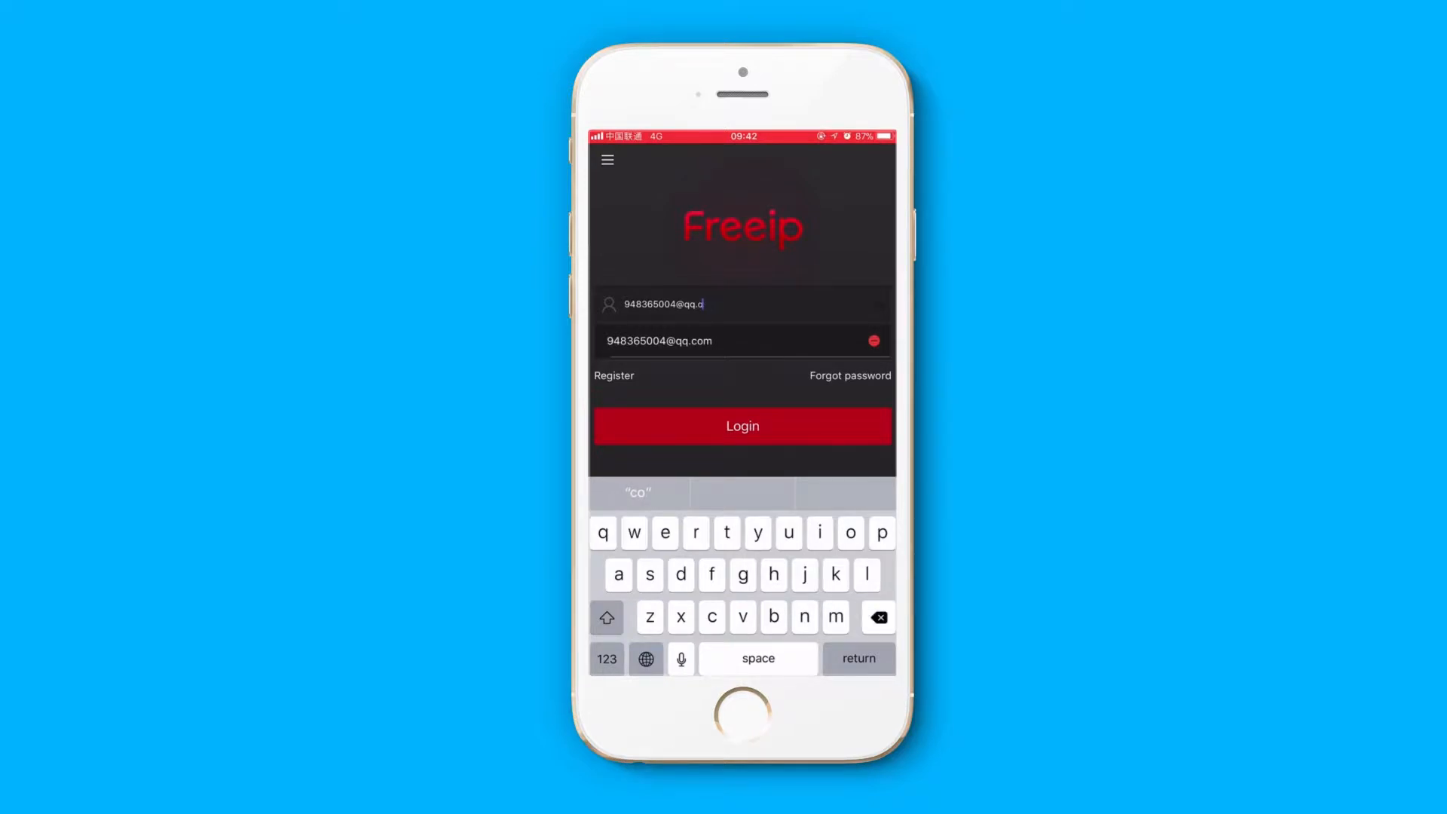
{"action": "key", "text": "BackSpace"}
{"action": "key", "text": "BackSpace"}
{"action": "key", "text": "BackSpace"}
{"action": "key", "text": "BackSpace"}
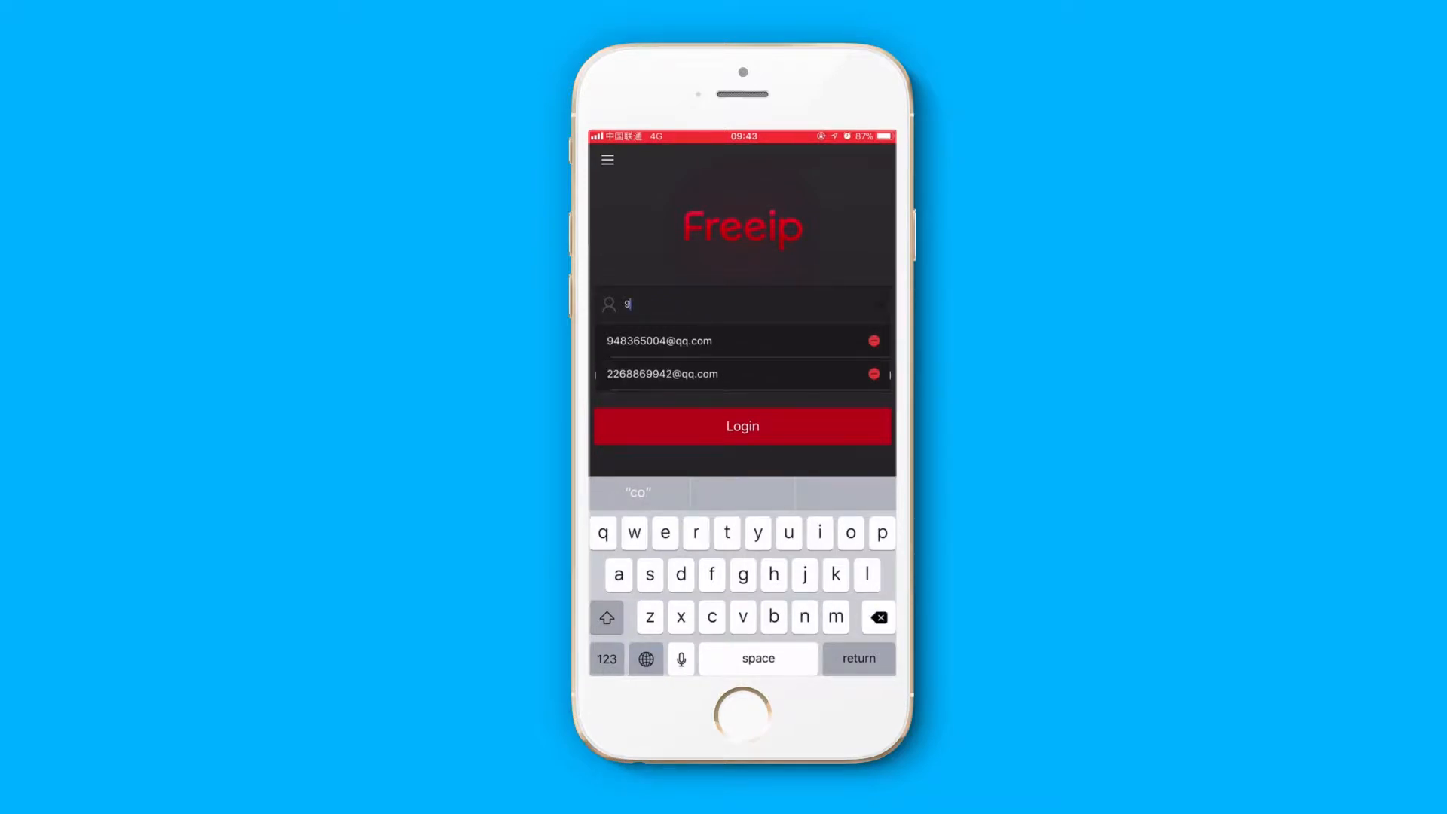
{"action": "key", "text": "shift"}
{"action": "type", "text": "f"}
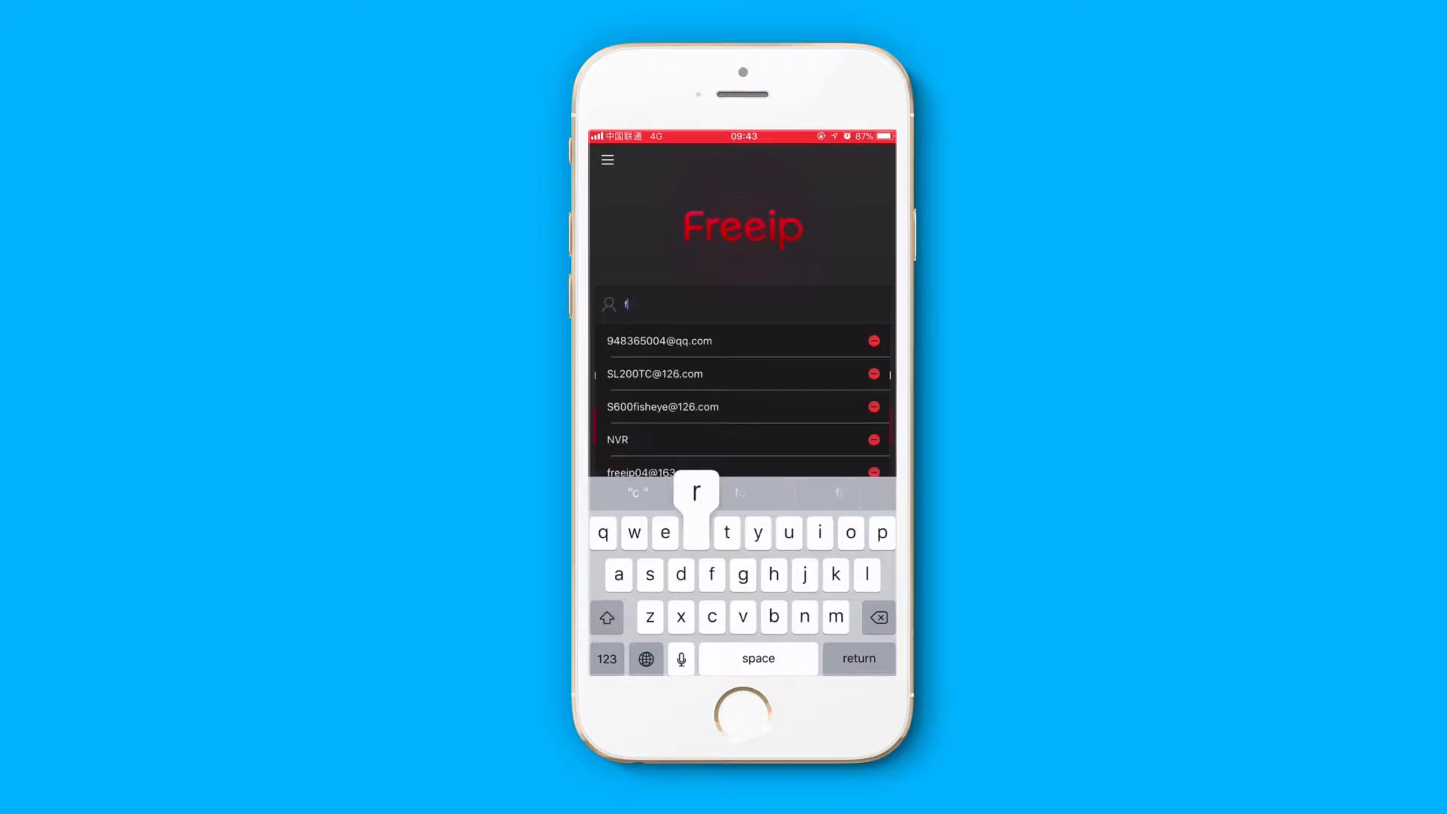
{"action": "type", "text": "reeip"}
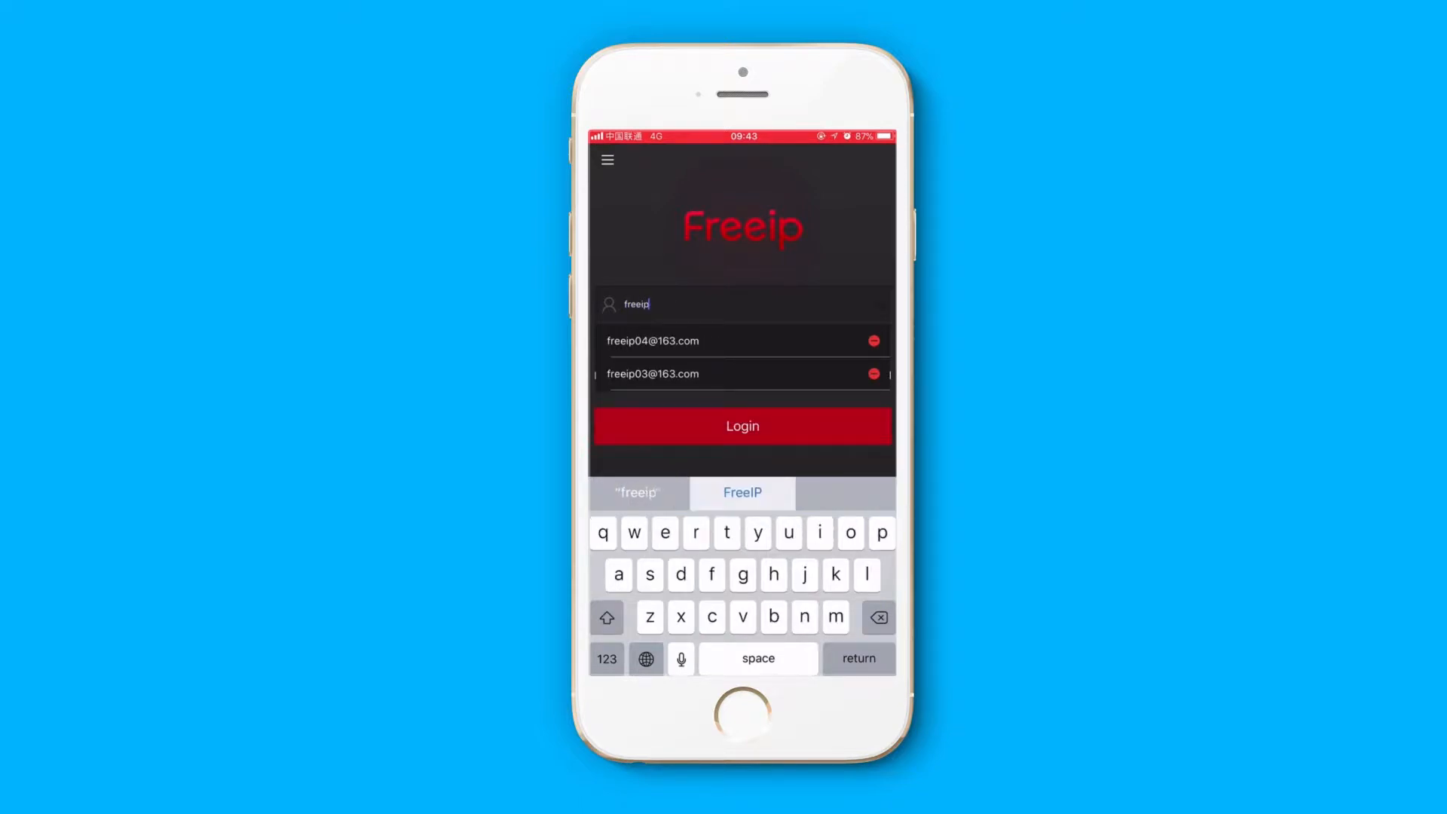
{"action": "type", "text": "04"}
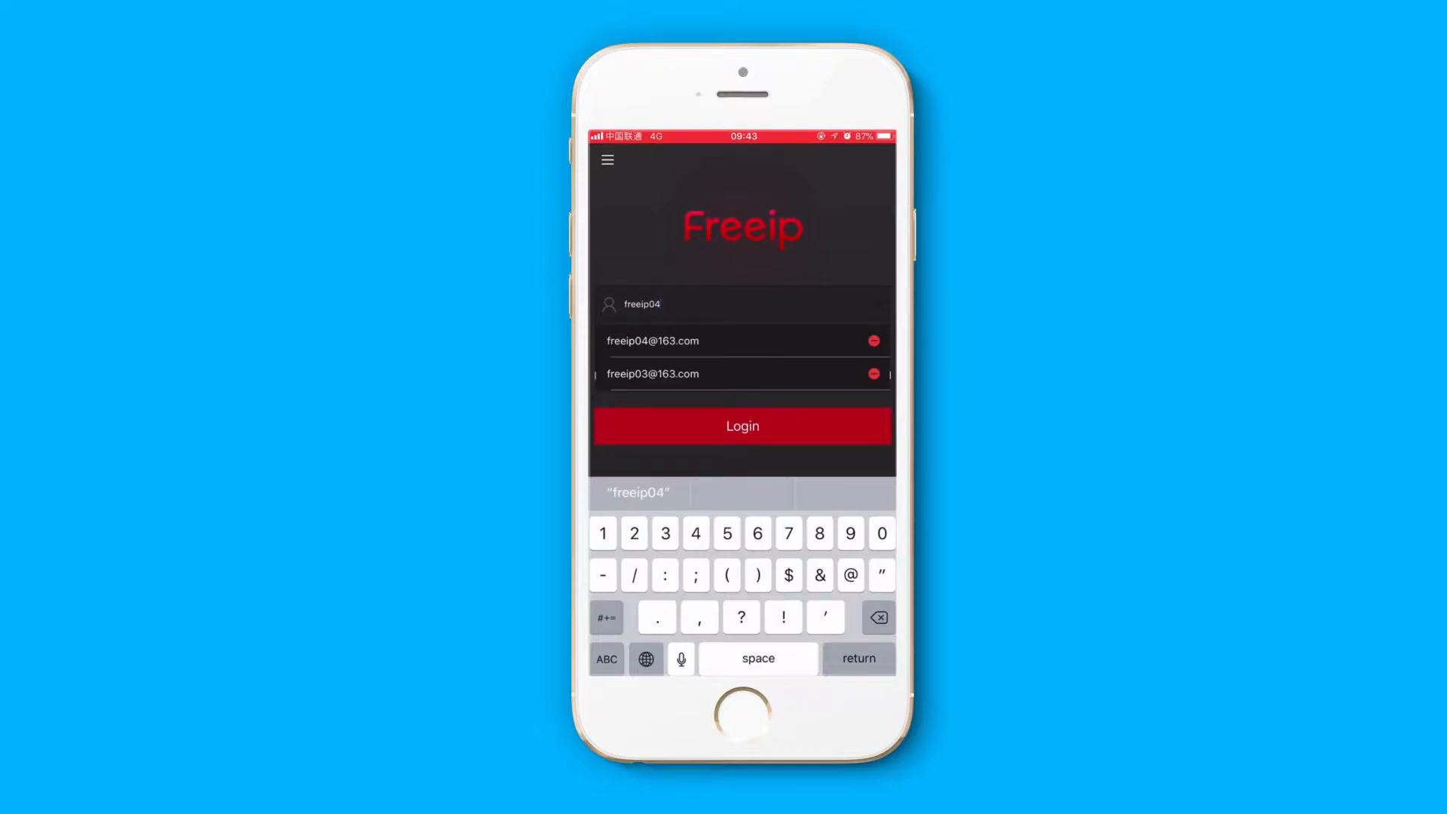
{"action": "left_click", "coordinate": [653, 341]}
- Enter the account password and log in to FreeIP
{"action": "left_click", "coordinate": [692, 341]}
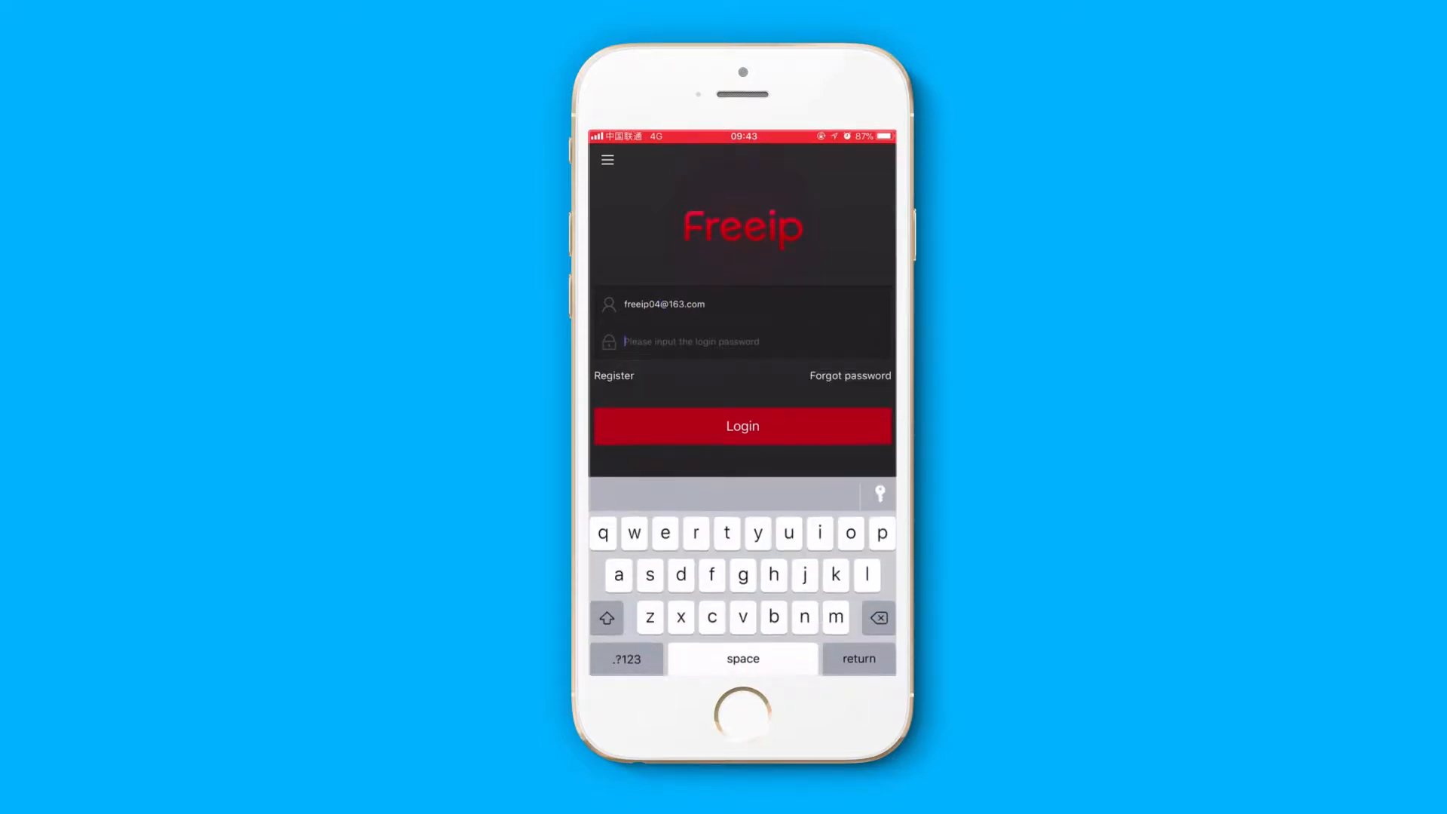
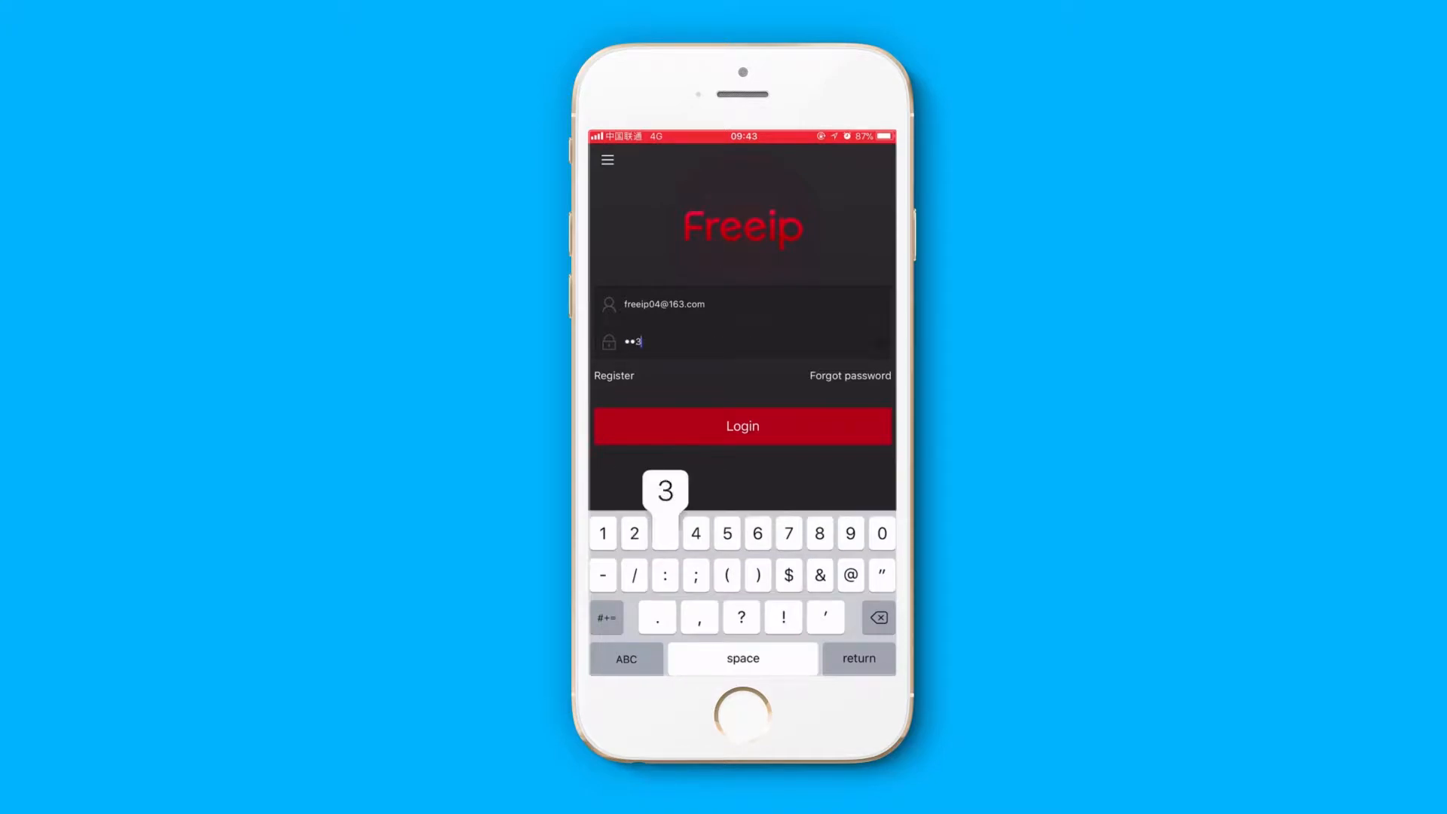
{"action": "left_click", "coordinate": [743, 425]}
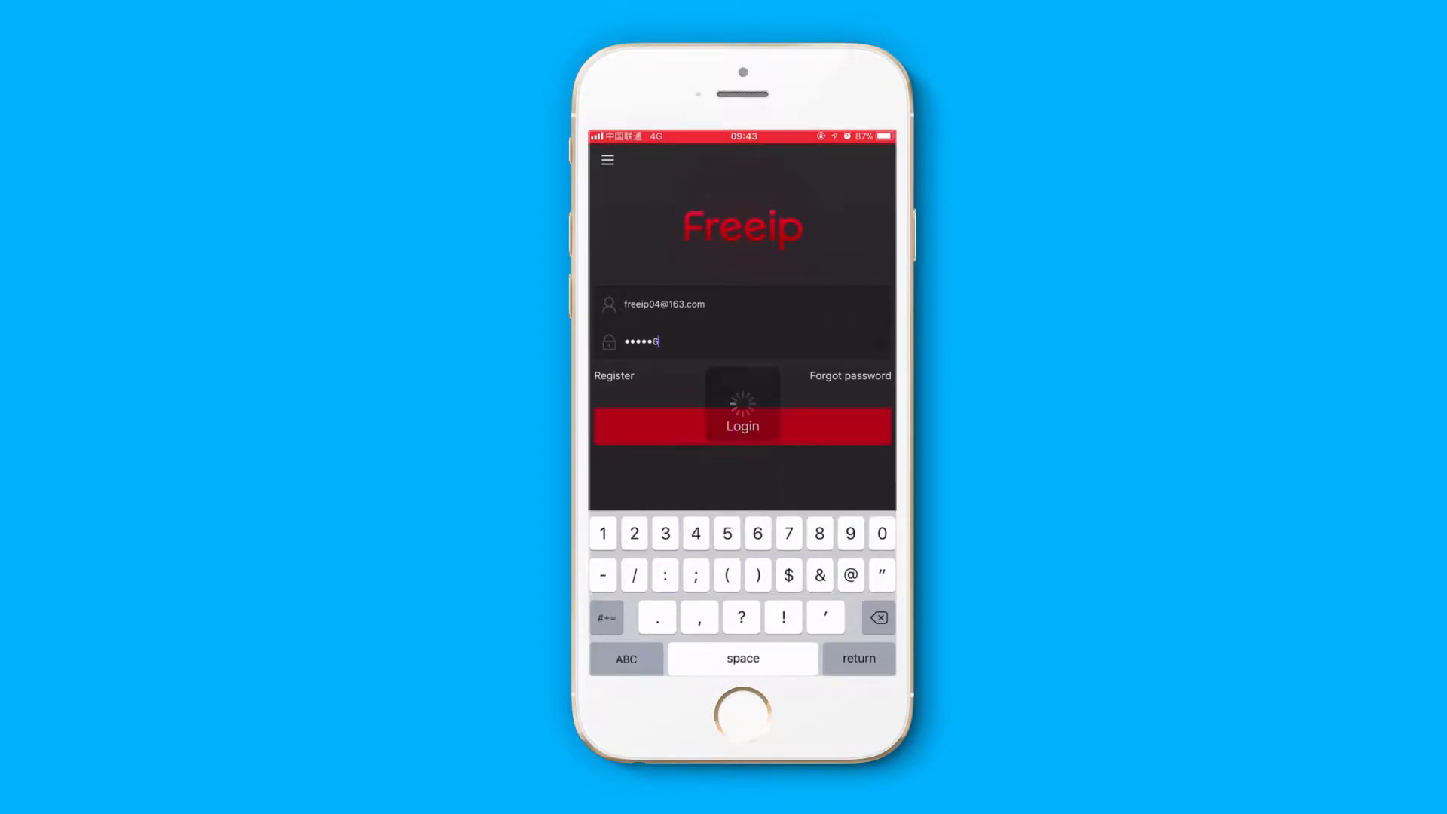
- Open the device list and start adding a device by scanning the serial number code on the recorder's label
{"action": "left_click", "coordinate": [608, 160]}
{"action": "left_click", "coordinate": [723, 369]}
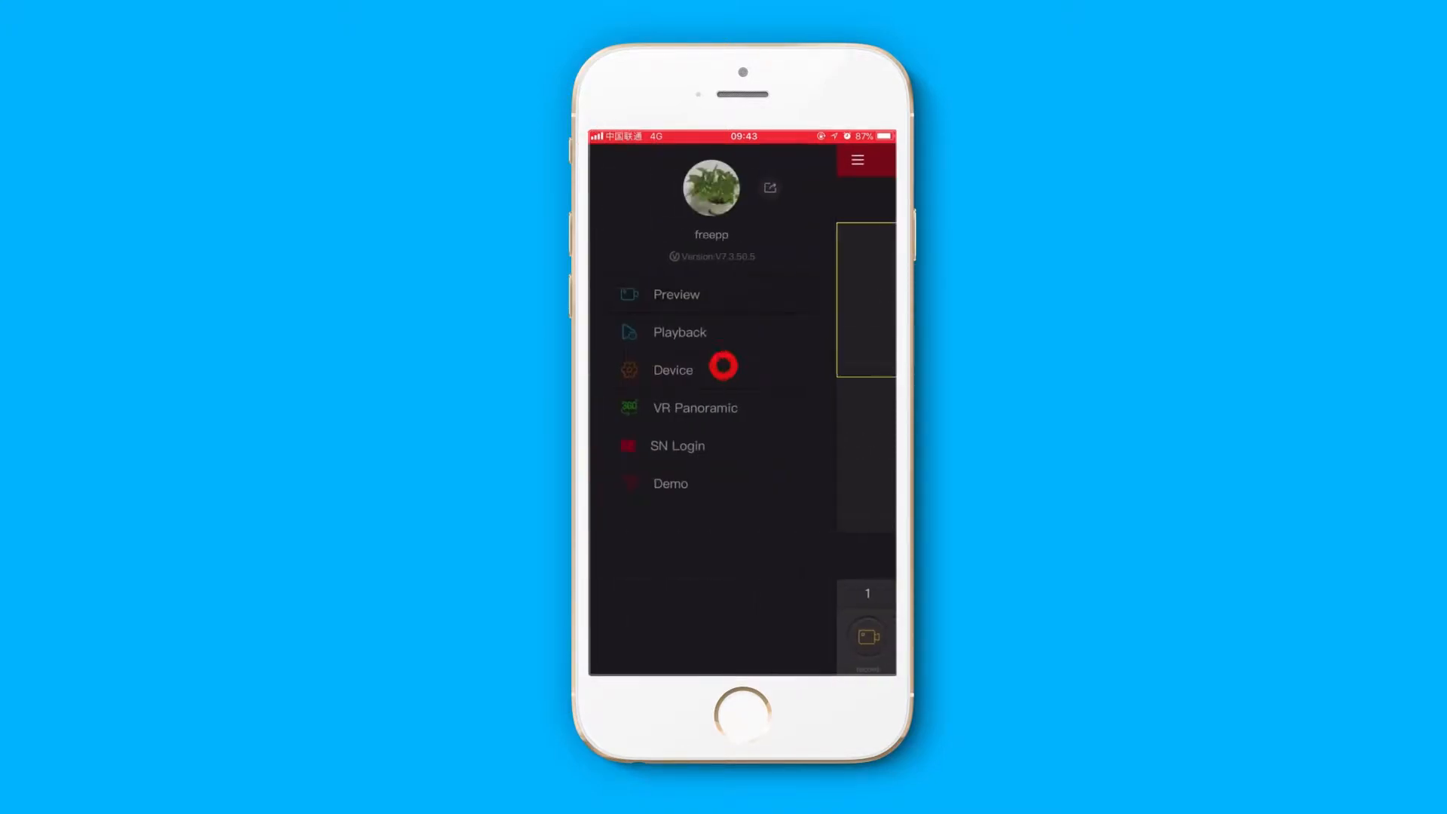
{"action": "left_click", "coordinate": [788, 655]}
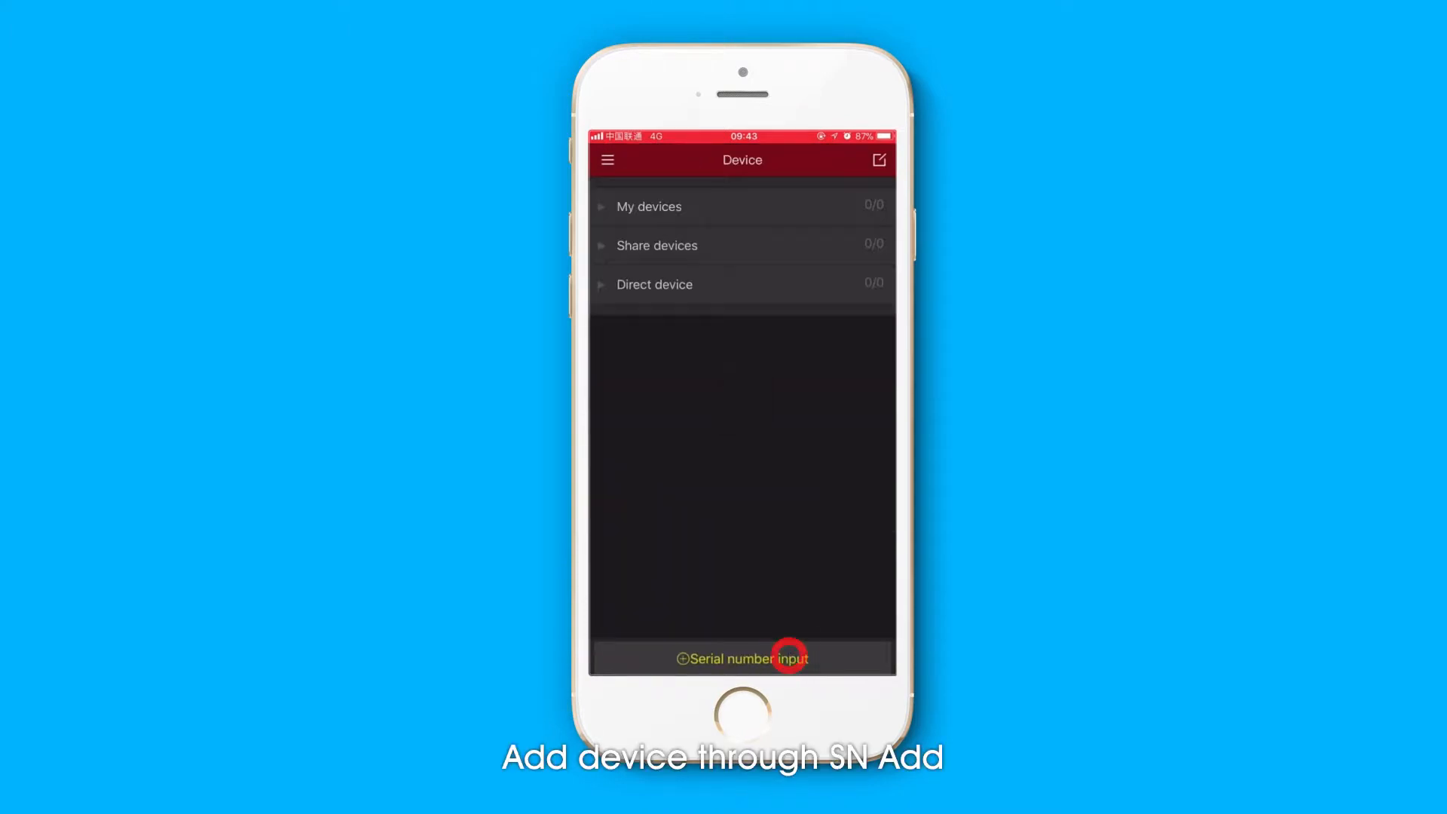
{"action": "left_click", "coordinate": [694, 462]}
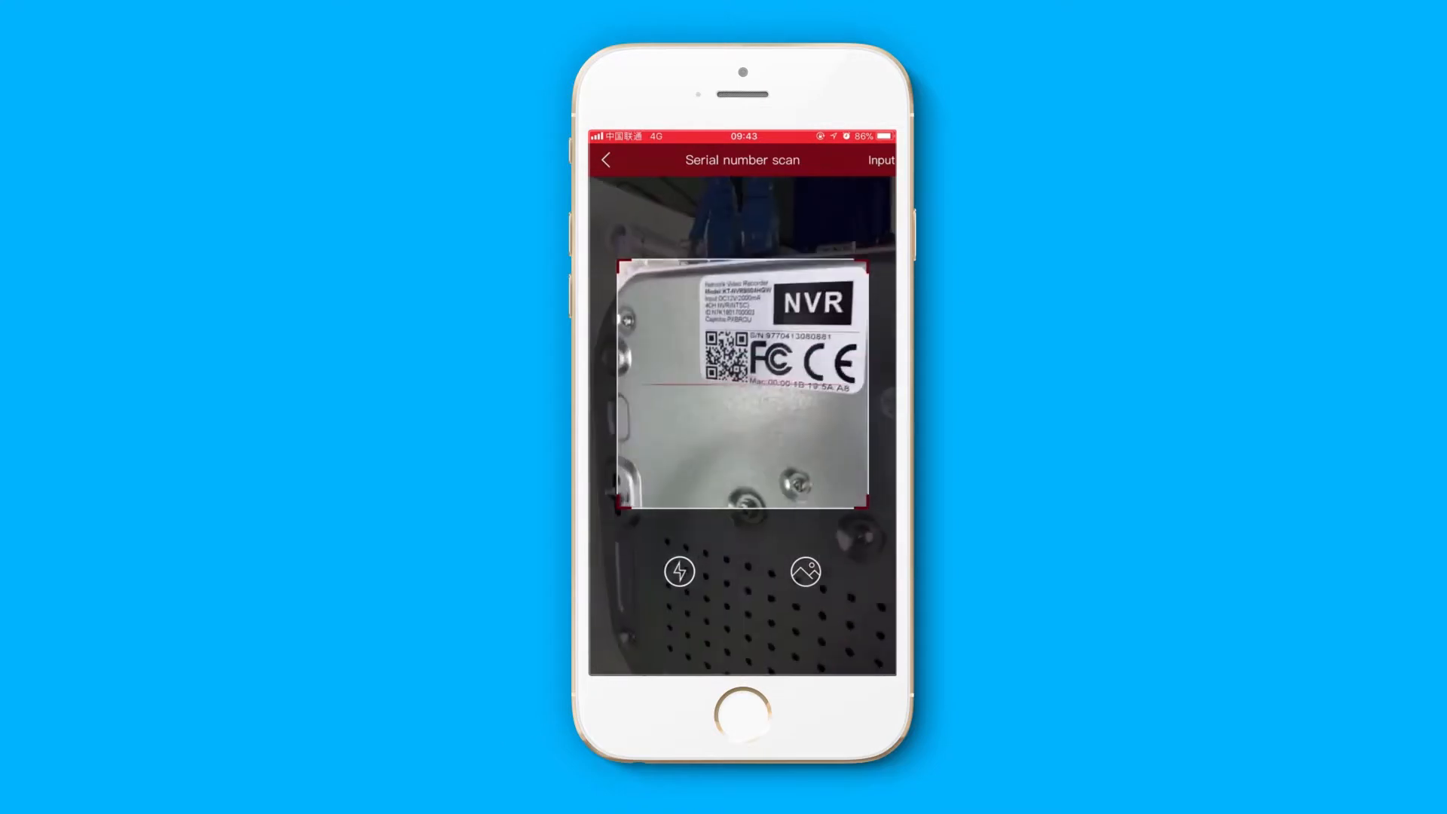
- Enter admin as the device username and fill in the device password
{"action": "left_click", "coordinate": [743, 255]}
{"action": "left_click", "coordinate": [607, 618]}
{"action": "type", "text": "ad"}
{"action": "left_click", "coordinate": [743, 303]}
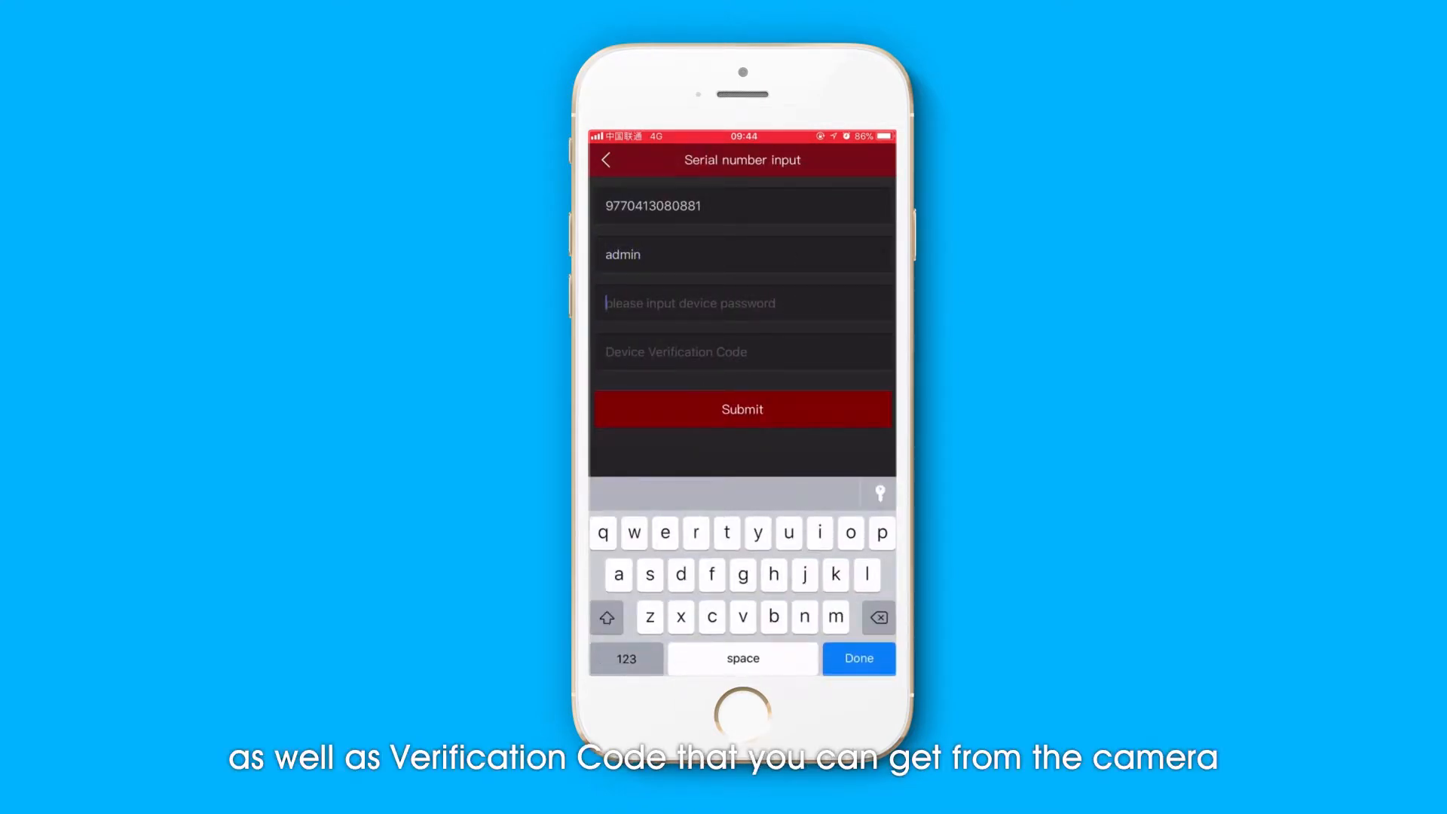
{"action": "left_click", "coordinate": [627, 659]}
- Enter the device verification code from the recorder's label and submit the device details
{"action": "left_click", "coordinate": [744, 352]}
{"action": "double_click", "coordinate": [607, 618]}
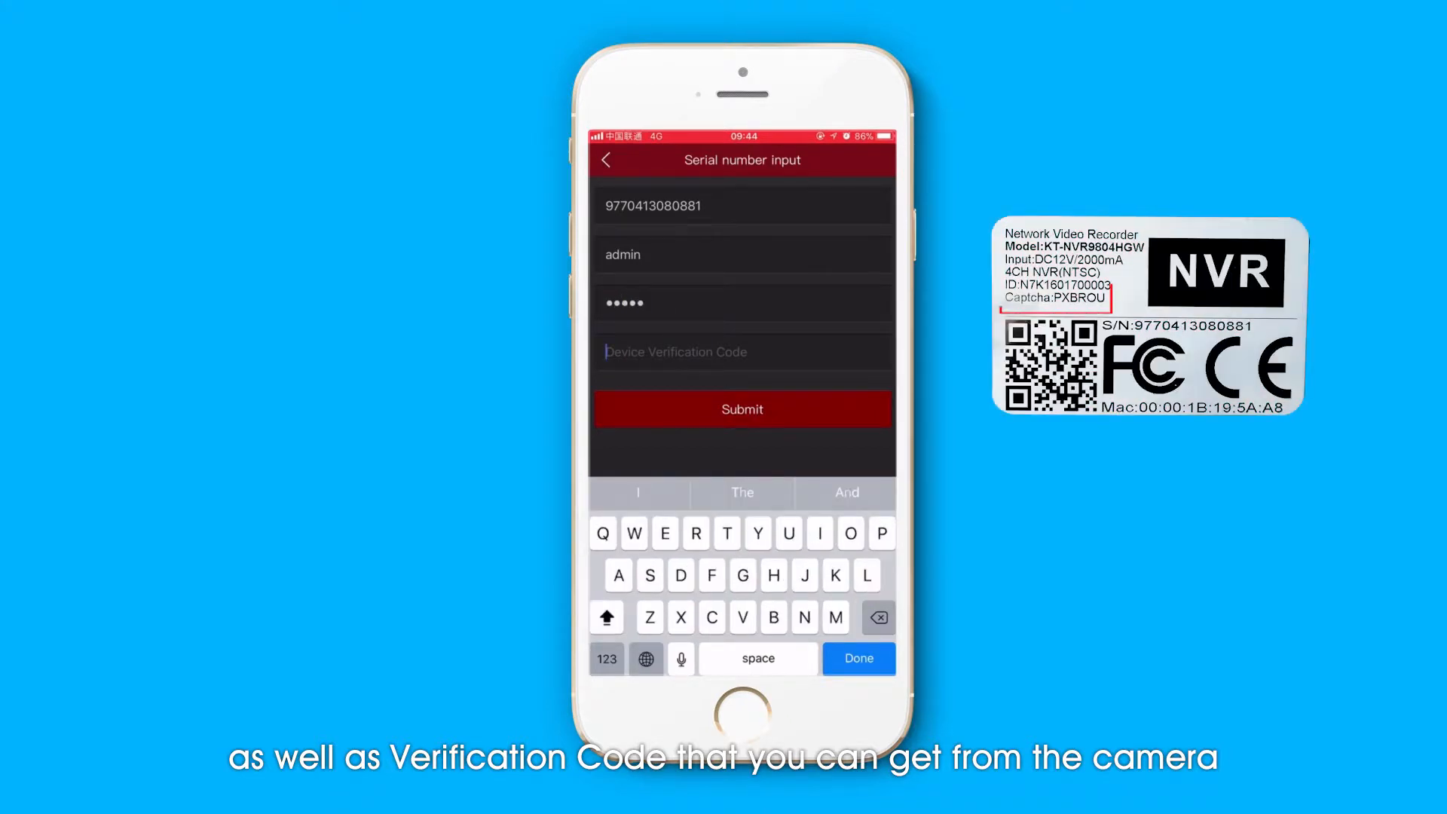
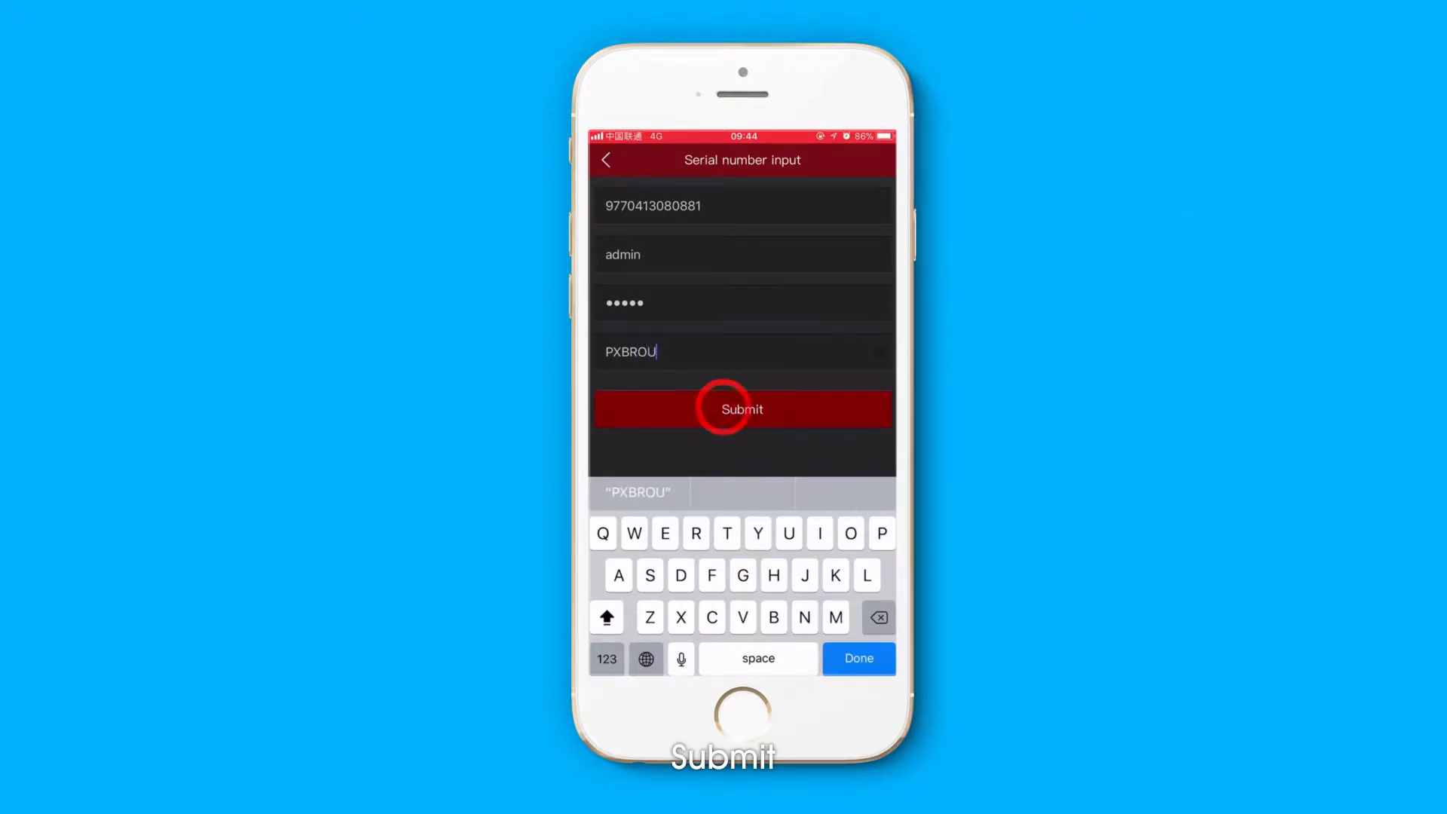
{"action": "left_click", "coordinate": [724, 407]}
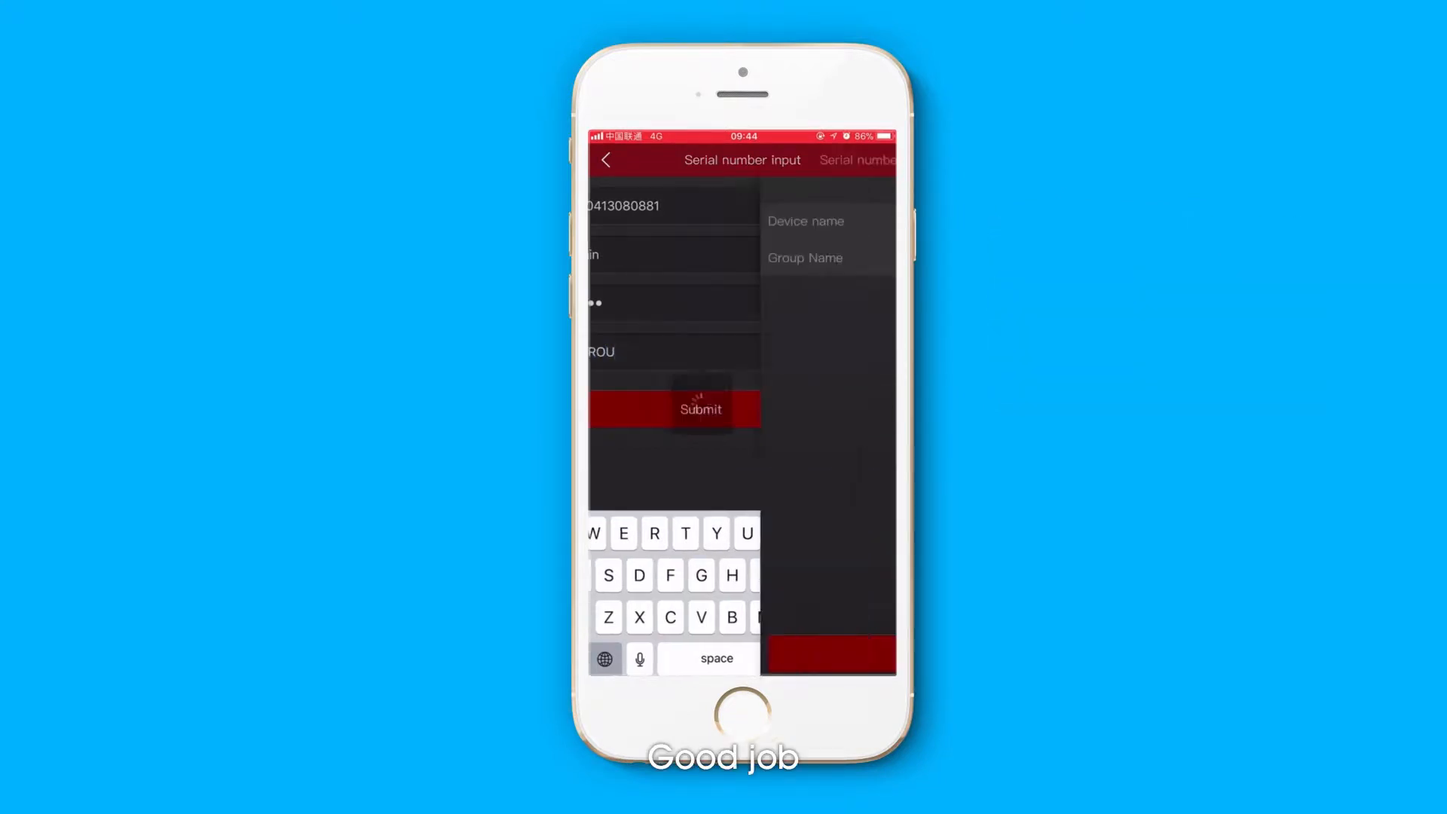
- Name the new device "My", finish adding it, and expand the My devices group
{"action": "left_click", "coordinate": [723, 219]}
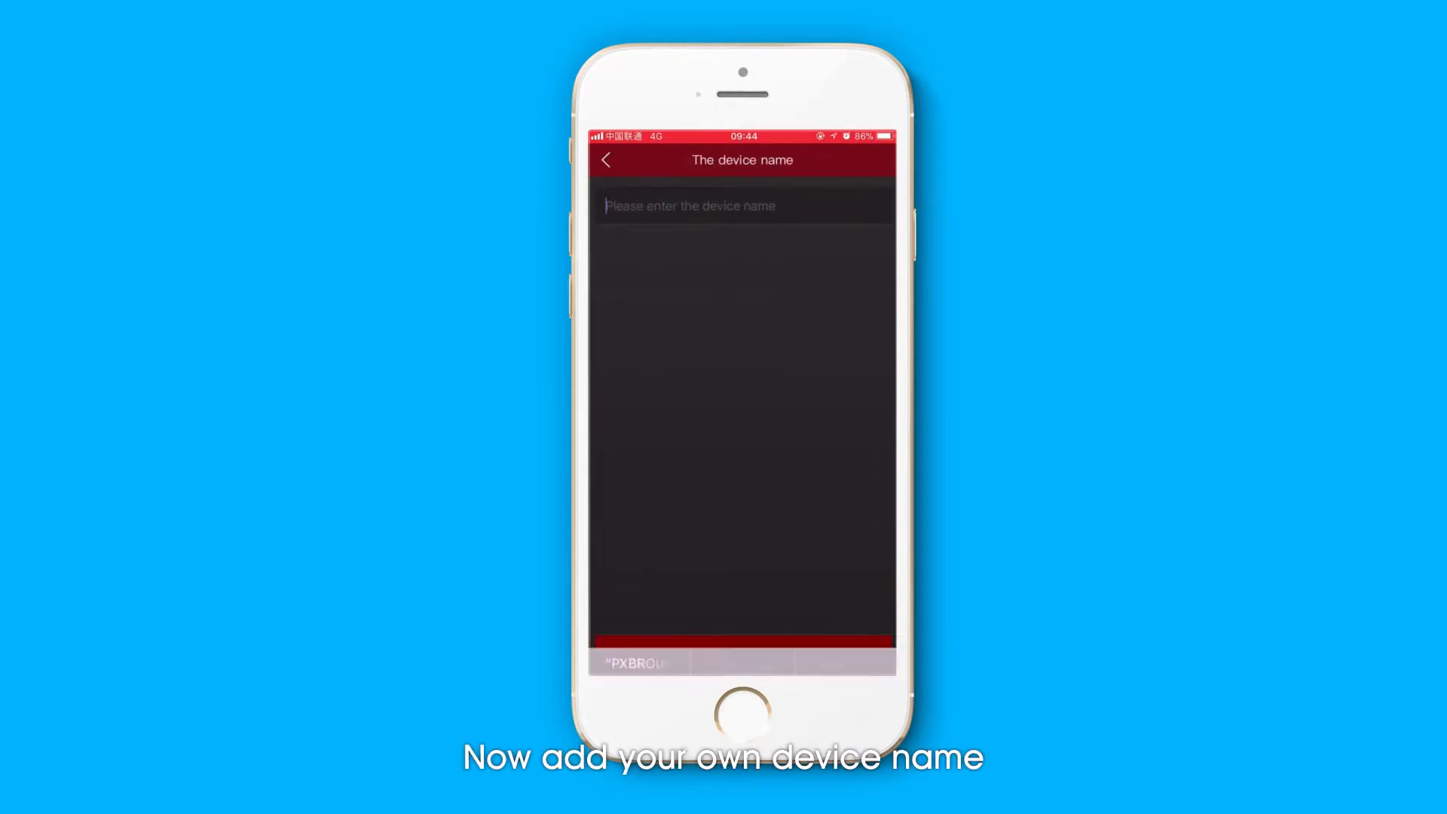
{"action": "type", "text": "My"}
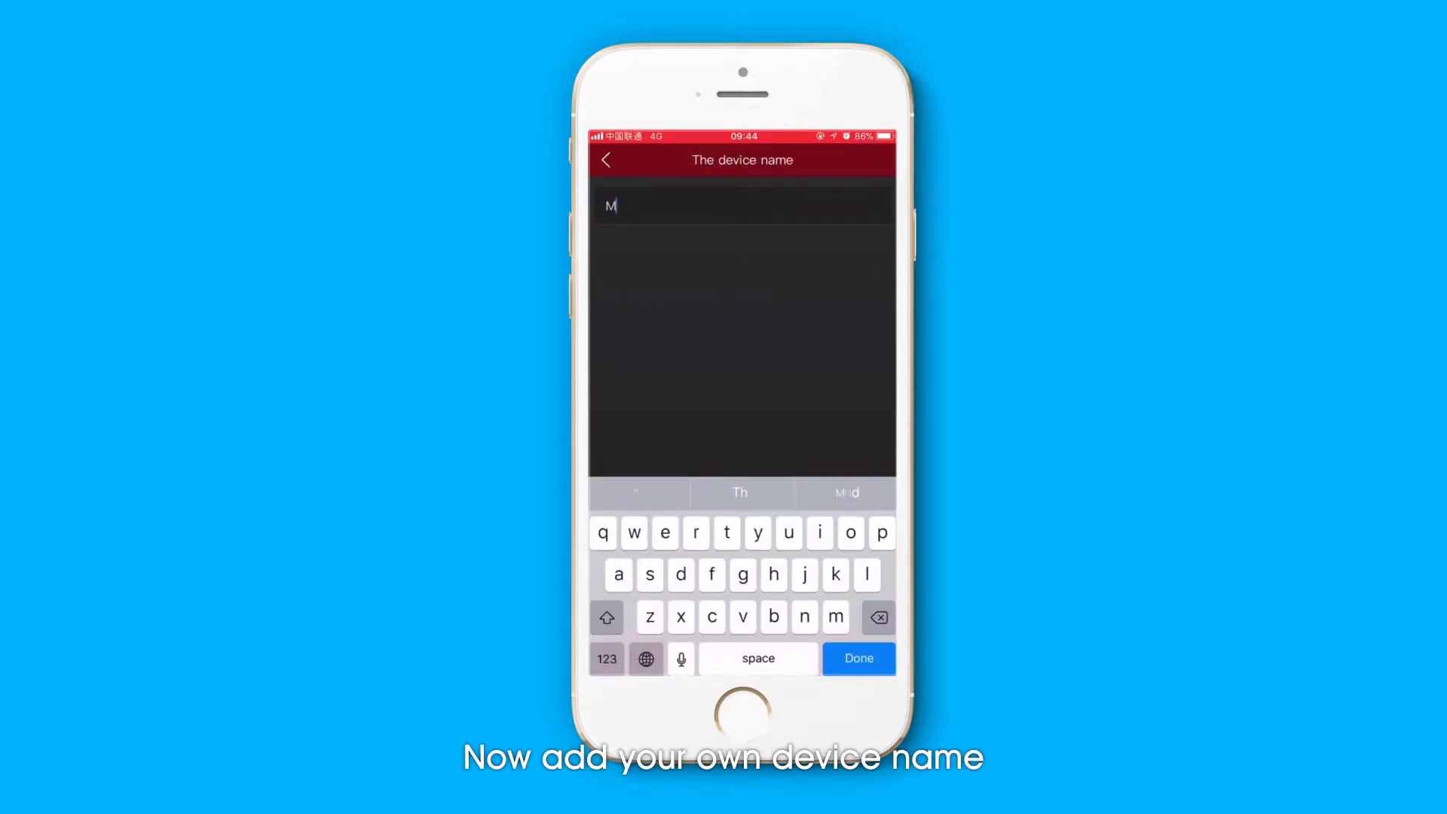
{"action": "left_click", "coordinate": [858, 658]}
{"action": "left_click", "coordinate": [750, 647]}
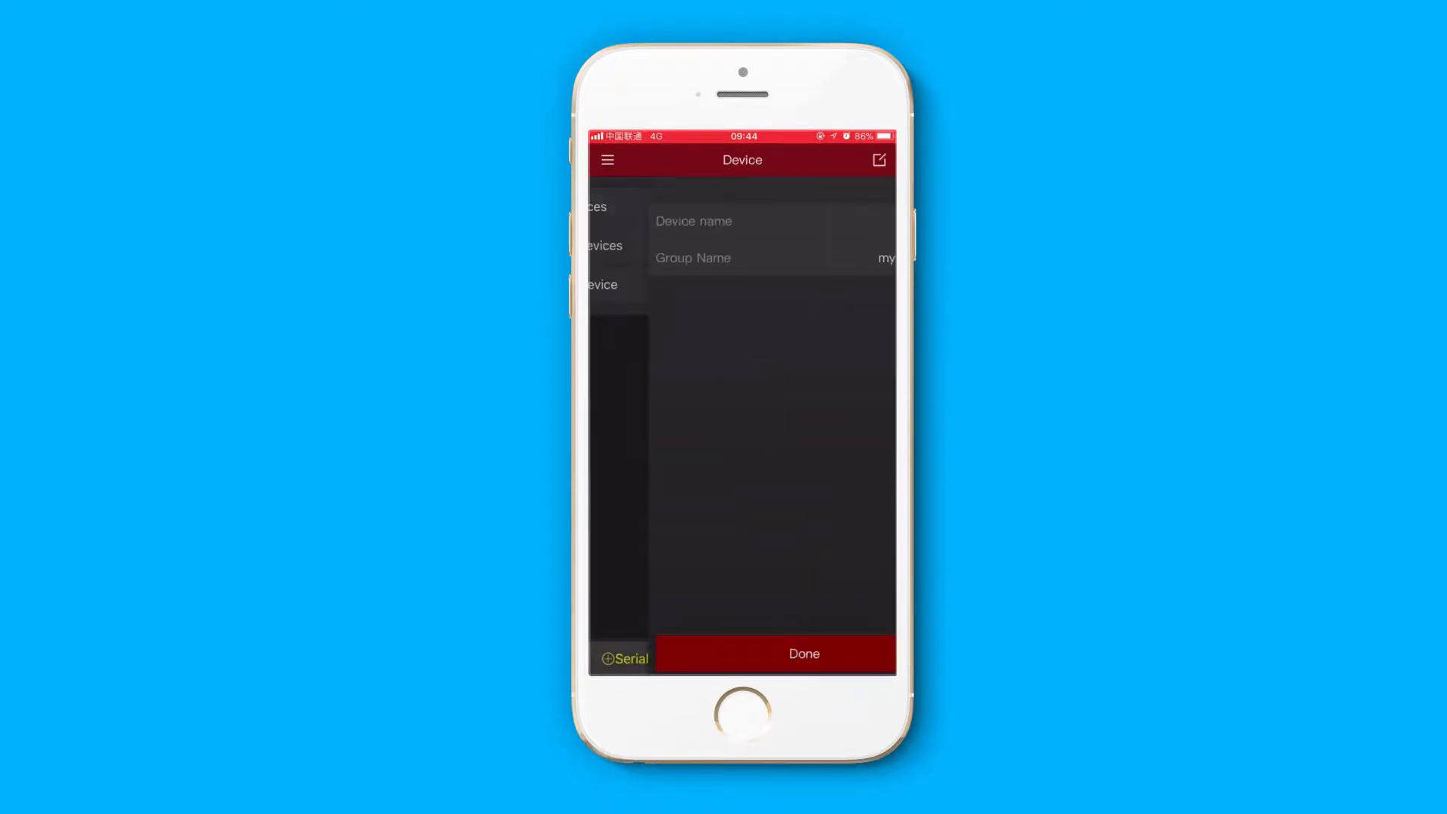
{"action": "left_click", "coordinate": [688, 207]}
- Start a live preview of channel CH2 of the device "My" in the first preview pane
{"action": "left_click", "coordinate": [617, 159]}
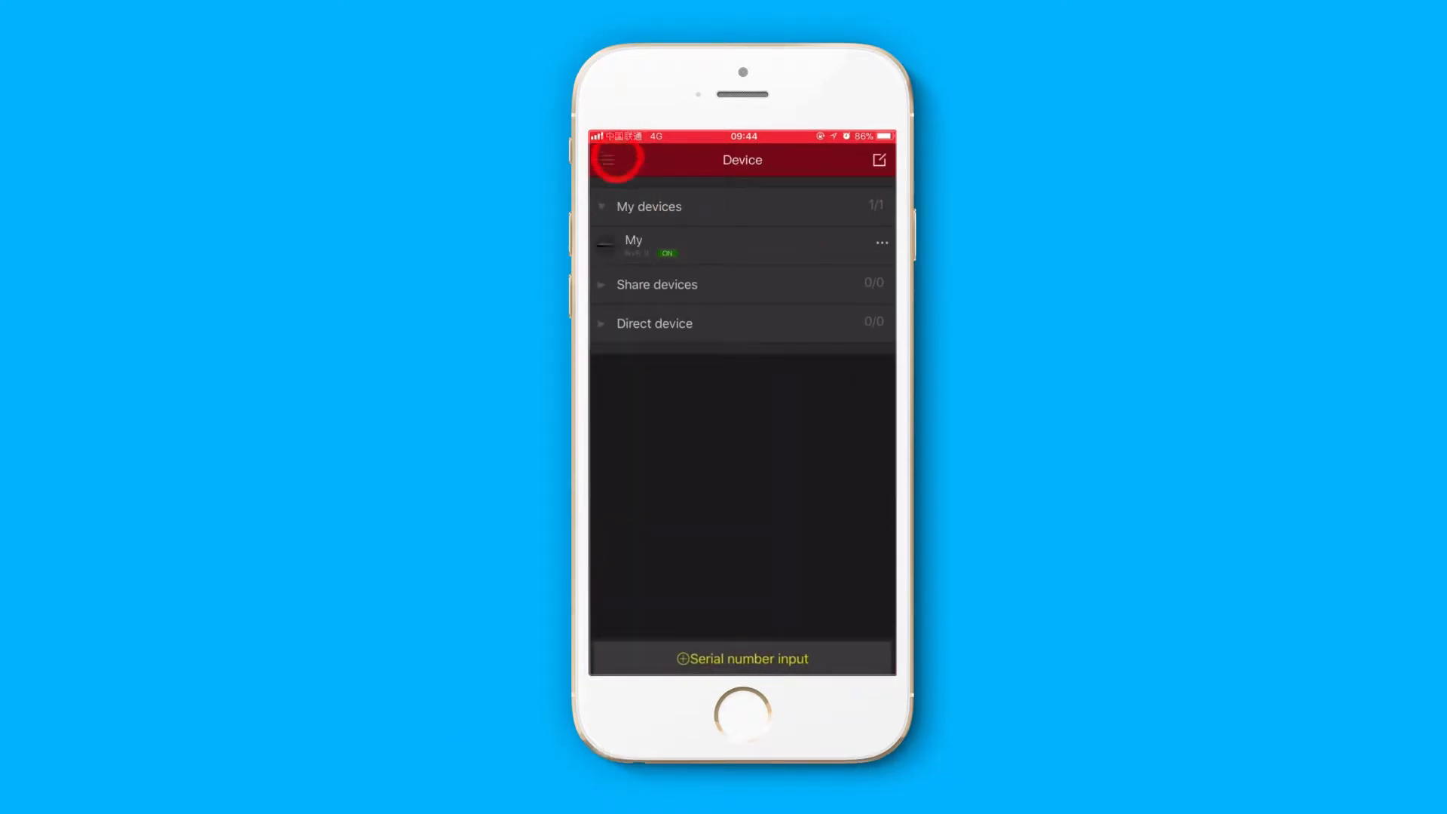
{"action": "left_click", "coordinate": [671, 291]}
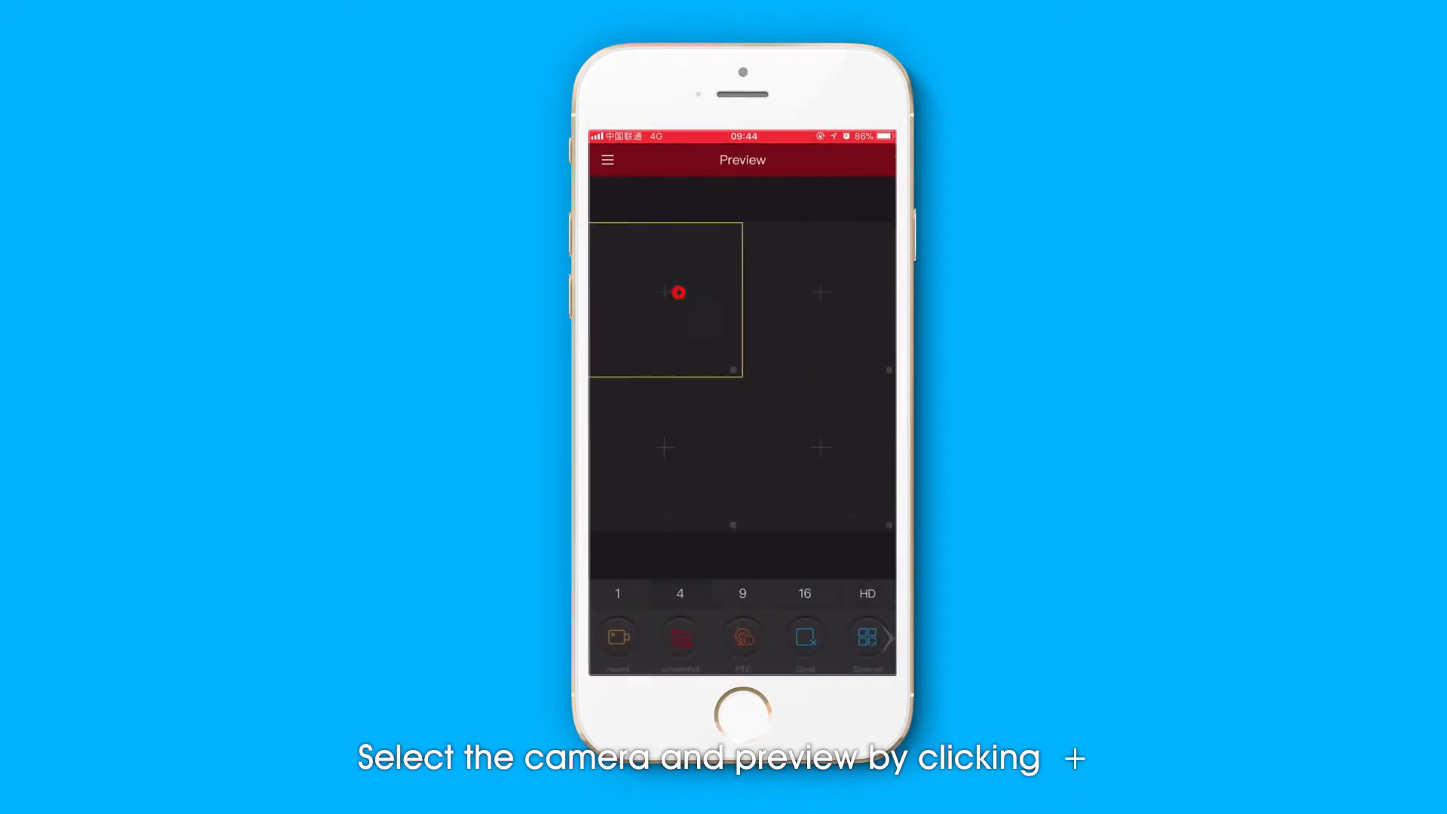
{"action": "left_click", "coordinate": [678, 292]}
{"action": "left_click", "coordinate": [689, 206]}
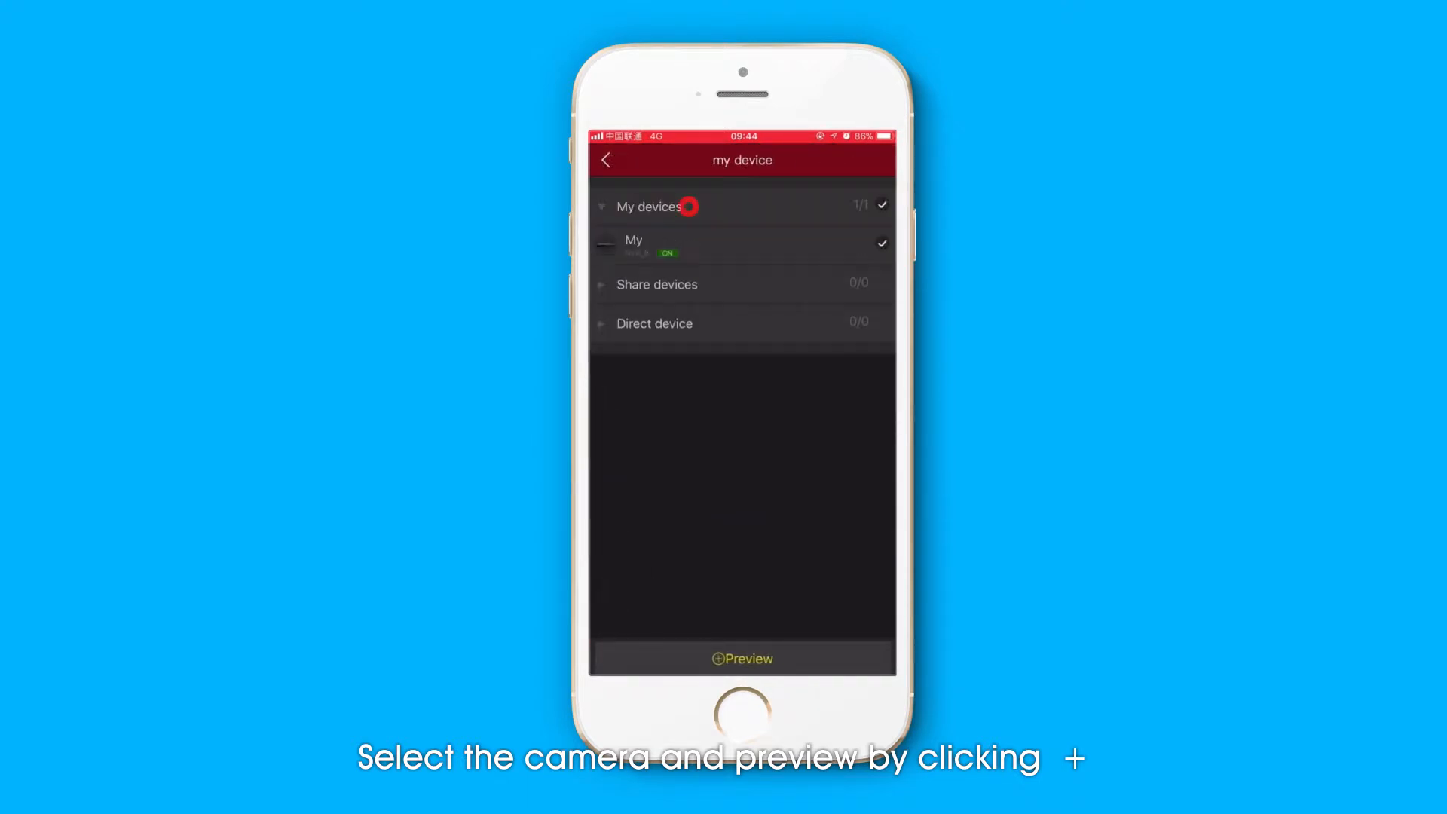
{"action": "left_click", "coordinate": [723, 246]}
{"action": "left_click", "coordinate": [879, 323]}
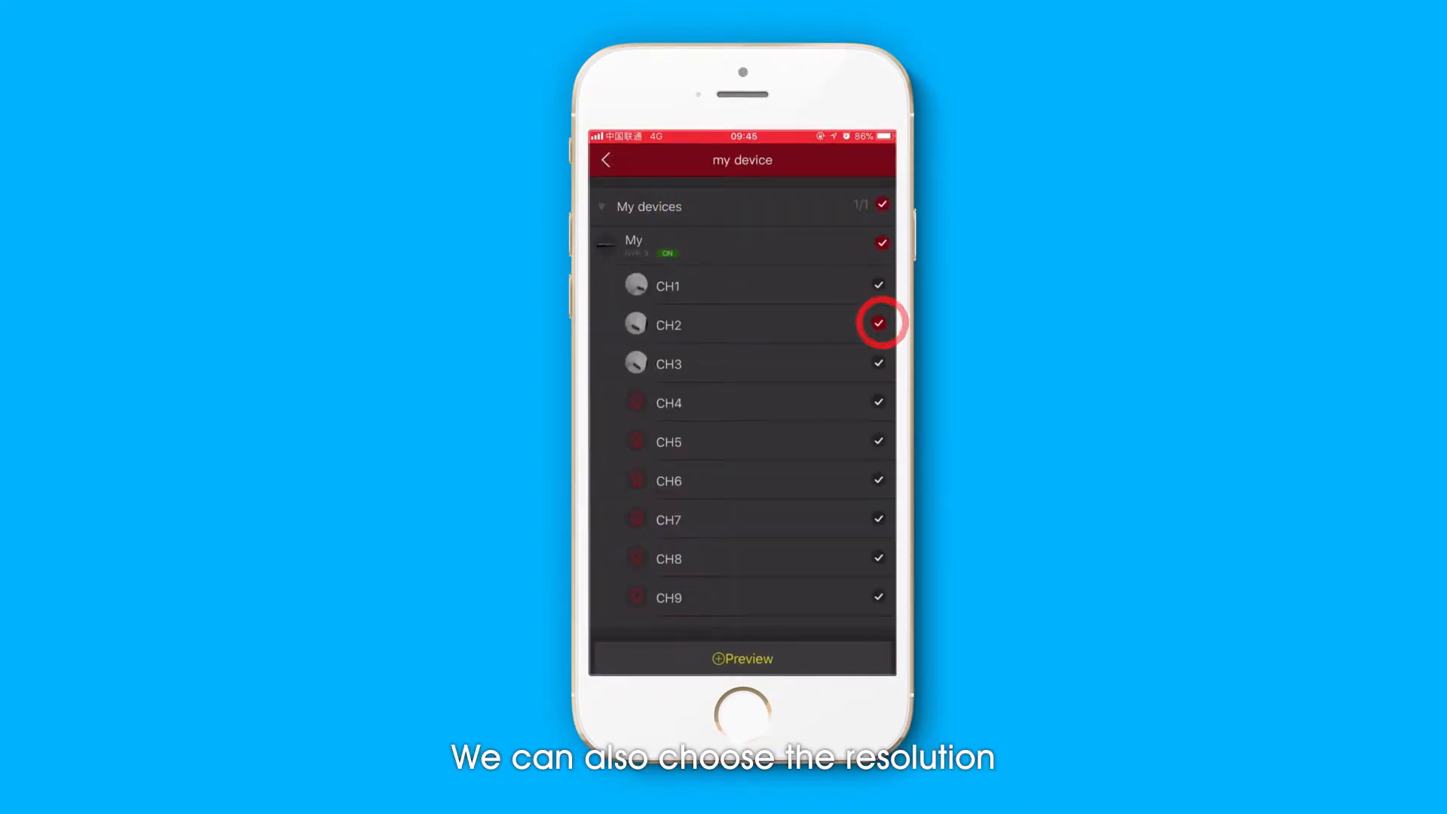
{"action": "left_click", "coordinate": [742, 658]}
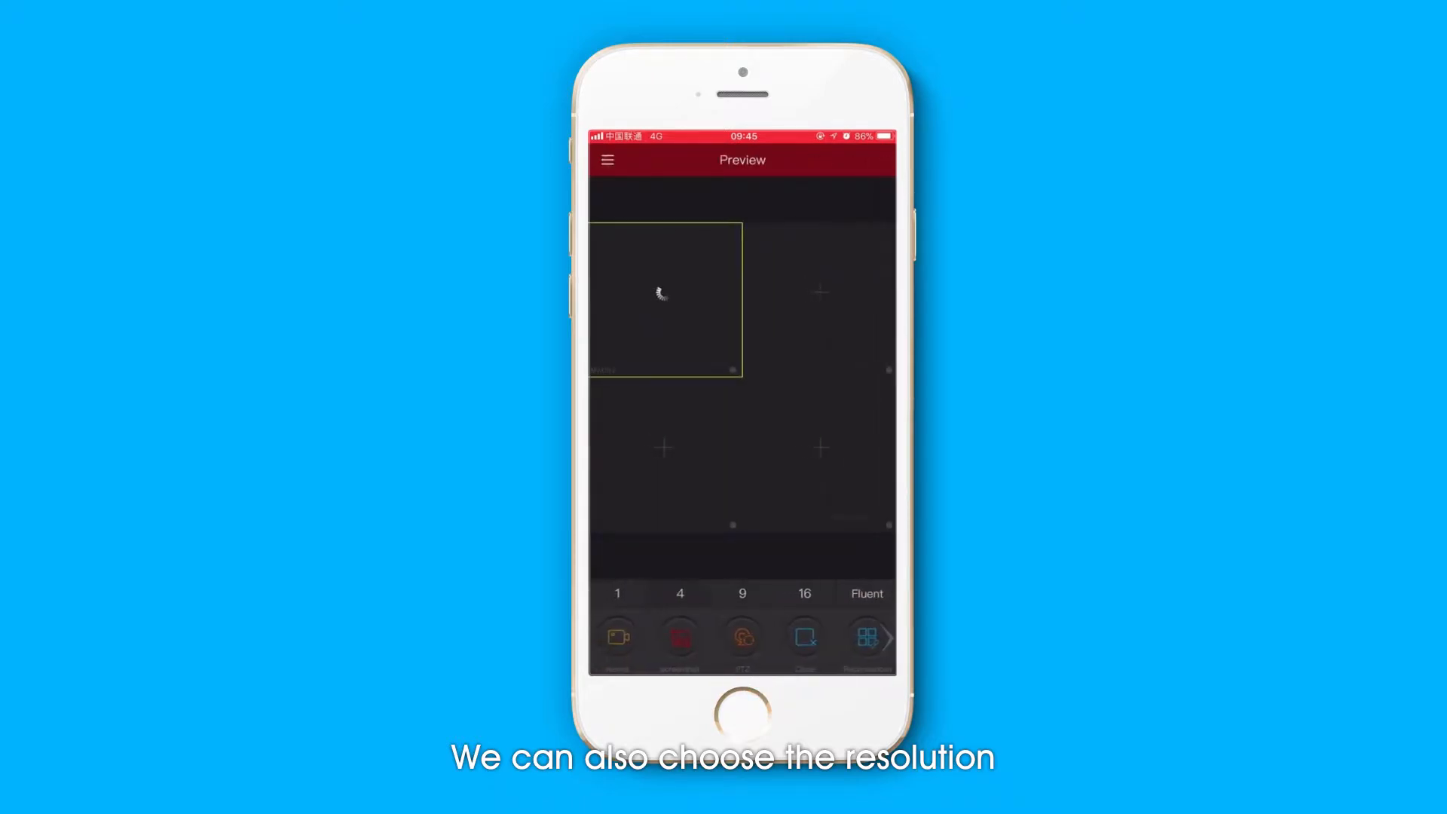
- Switch the live preview to a single view and choose its resolution
{"action": "left_click", "coordinate": [628, 587]}
{"action": "left_click", "coordinate": [866, 594]}
{"action": "left_click", "coordinate": [865, 530]}
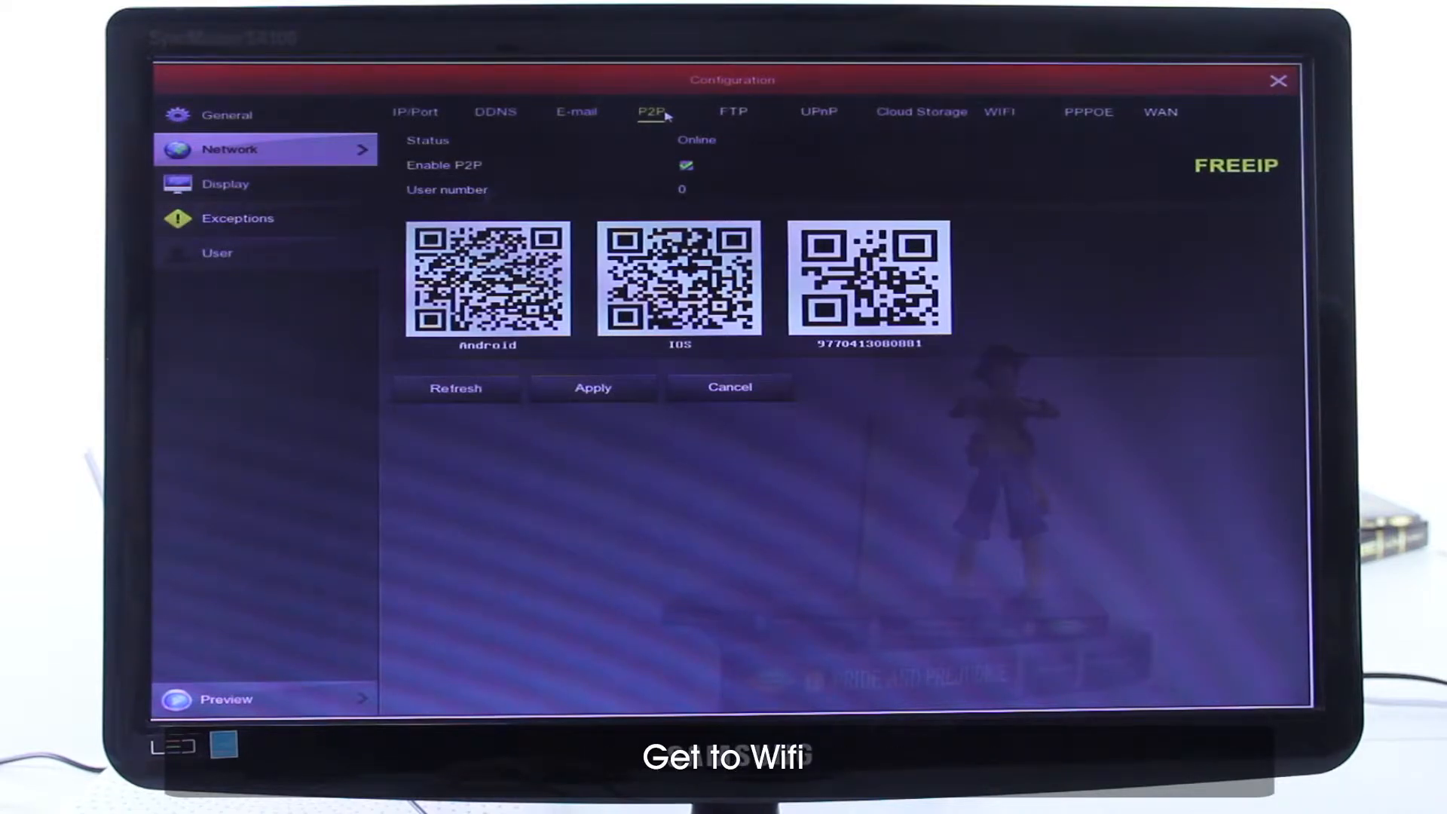
- Open the recorder's WIFI network page, check in the advanced settings that SSID broadcast is enabled, and confirm them
{"action": "left_click", "coordinate": [1022, 112]}
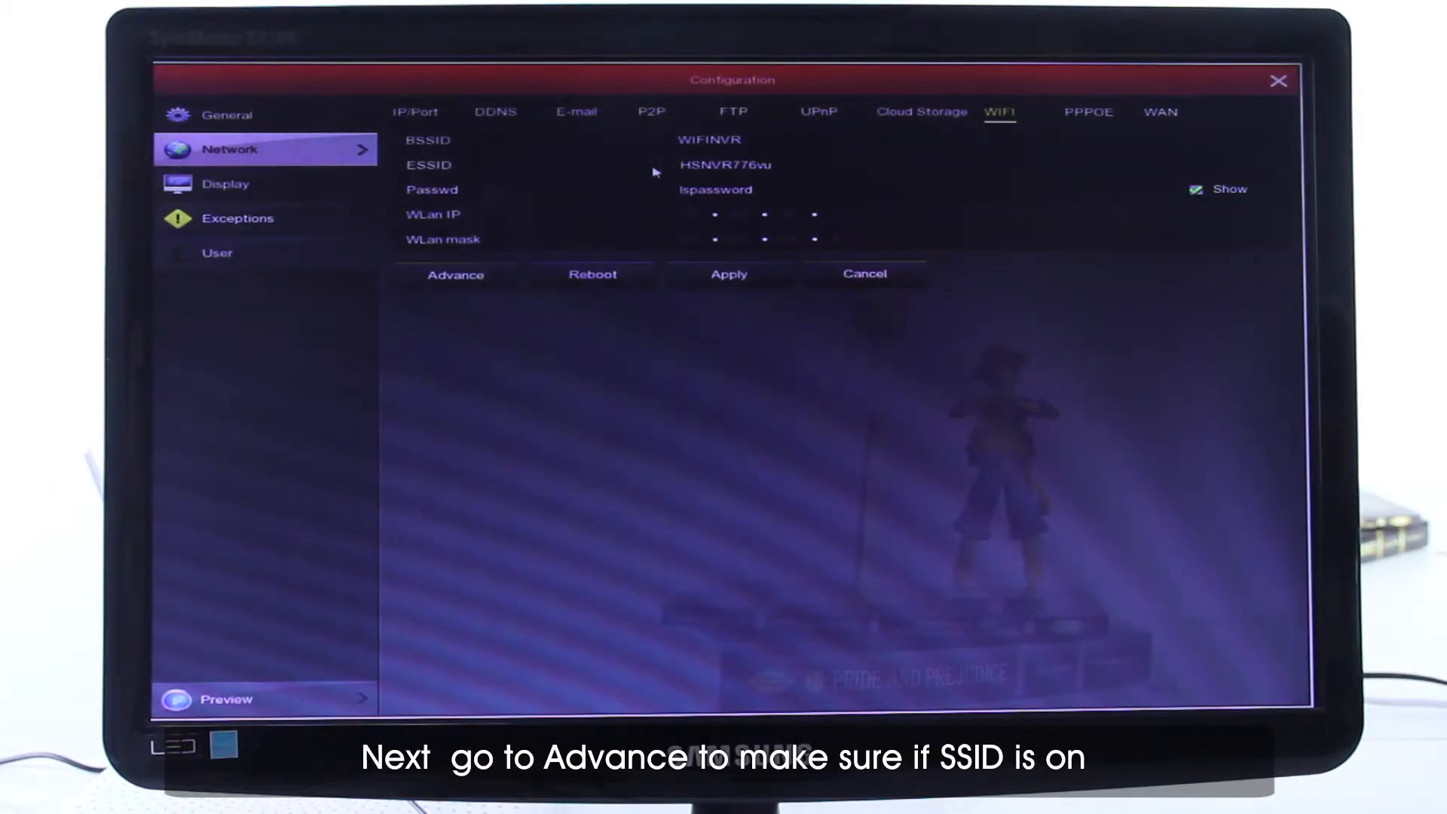
{"action": "left_click", "coordinate": [465, 275]}
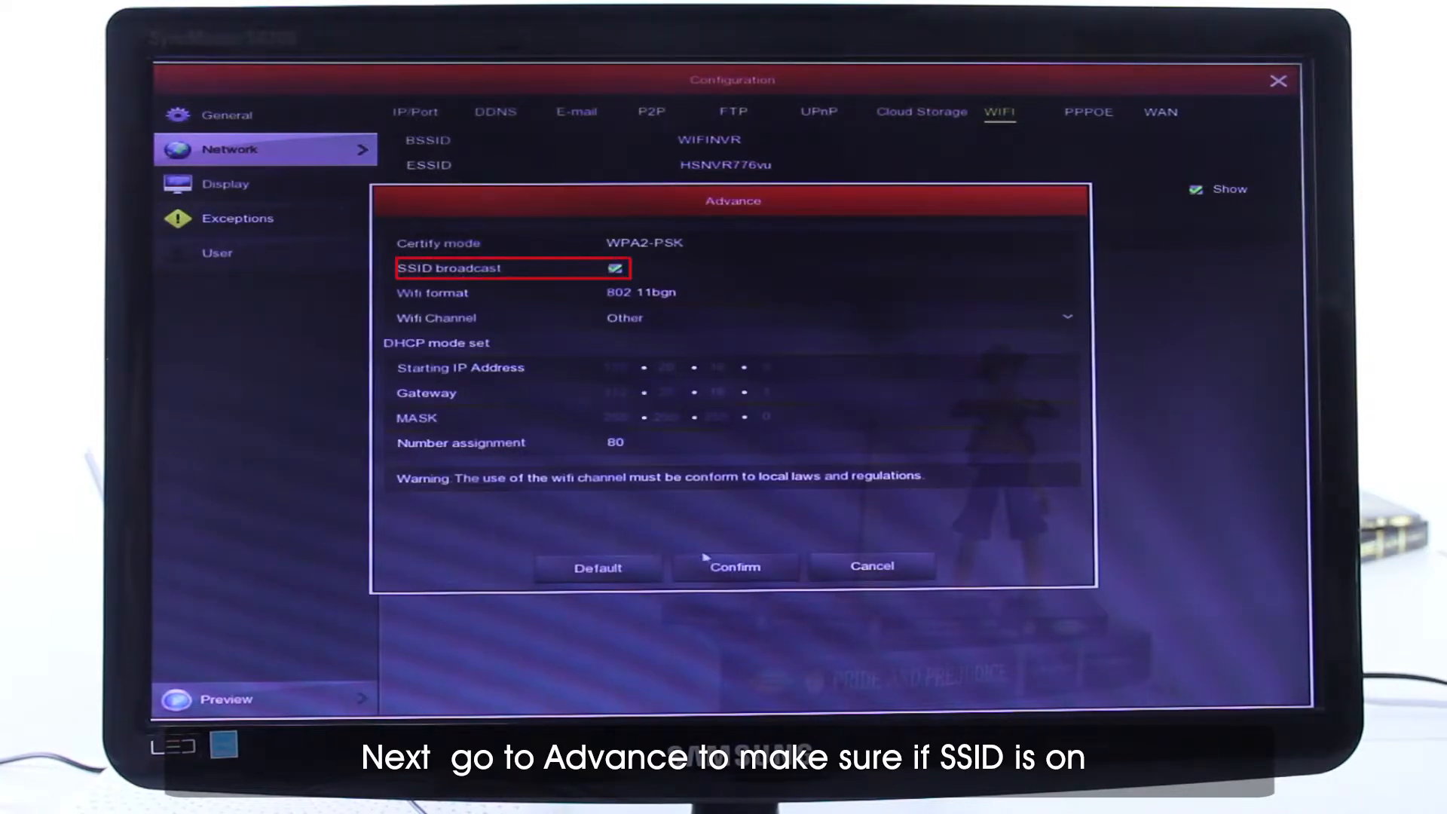
{"action": "left_click", "coordinate": [735, 568]}
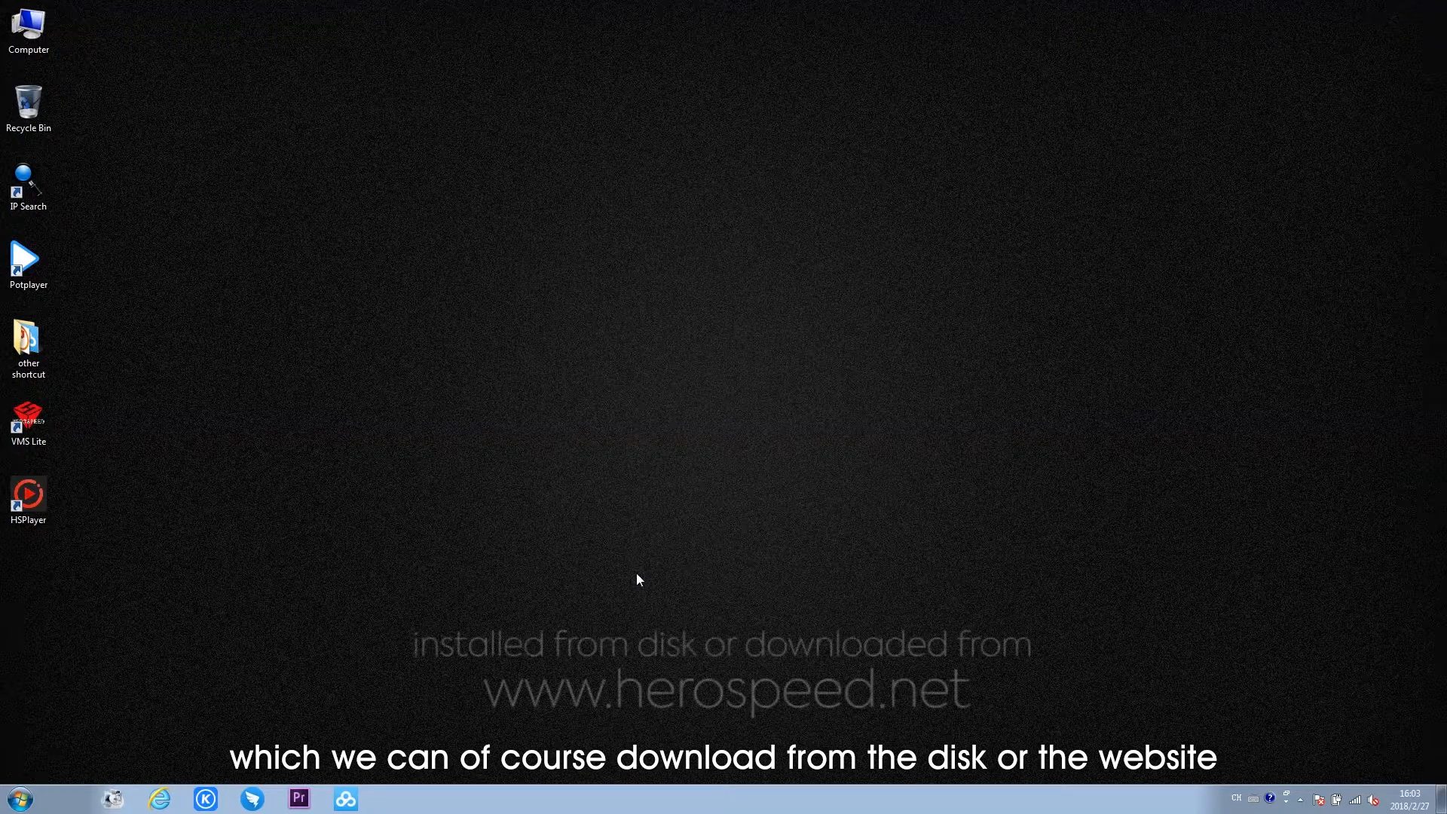
- Switch to IP Search Tool on the computer, search the network for devices, and close the search prompt
{"action": "left_click", "coordinate": [10, 199]}
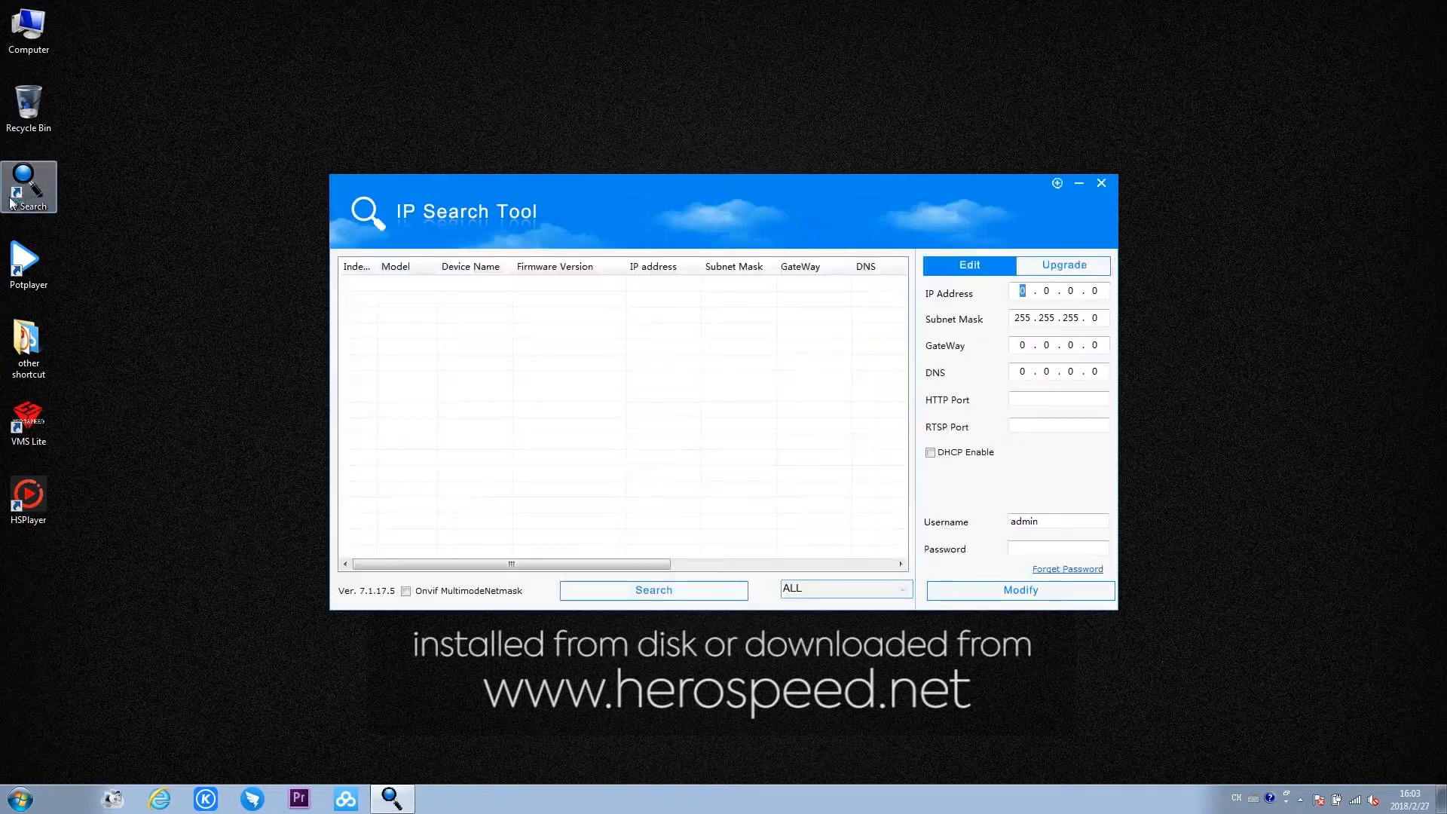
{"action": "left_click", "coordinate": [603, 600]}
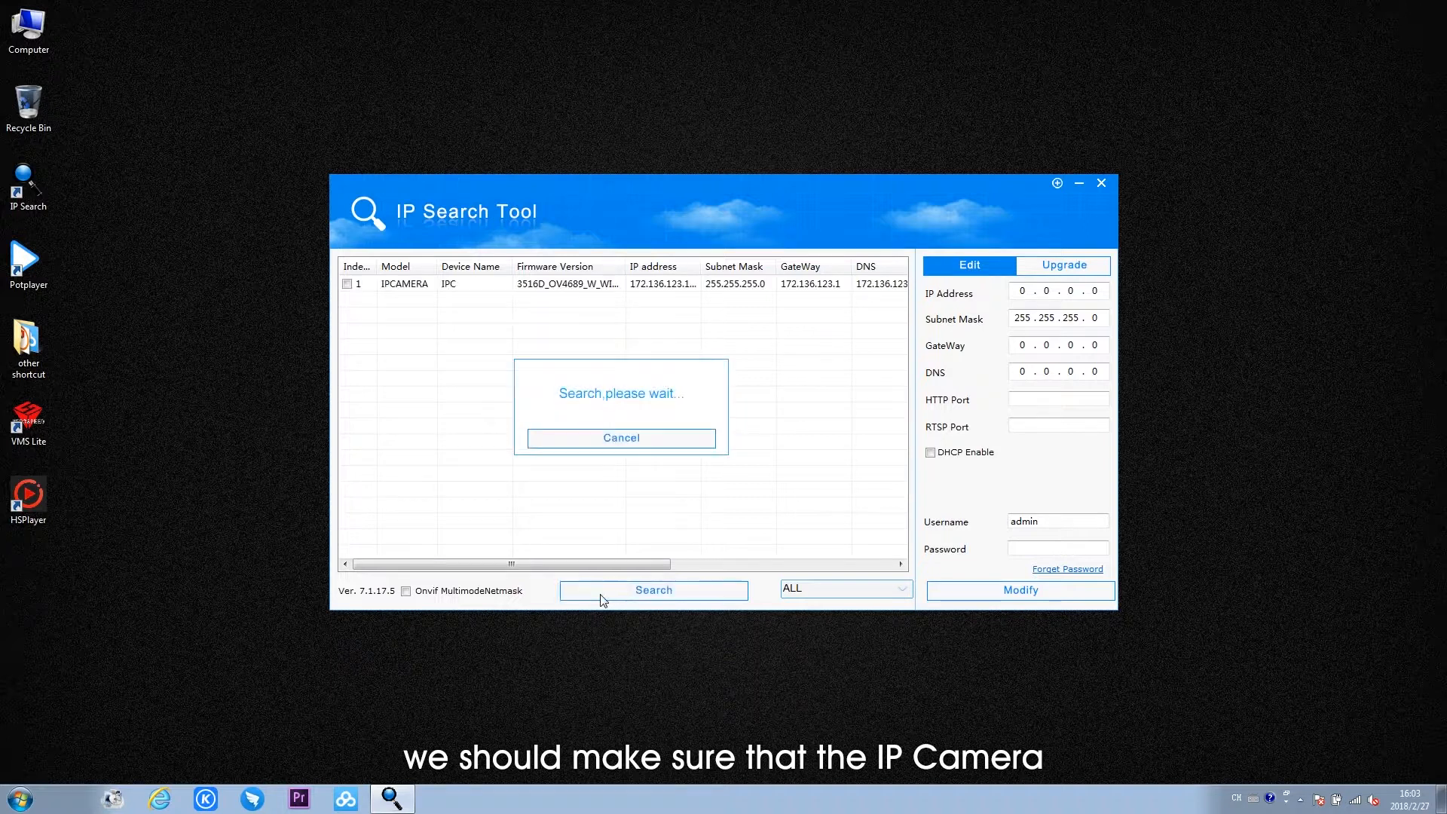
{"action": "left_click", "coordinate": [626, 442]}
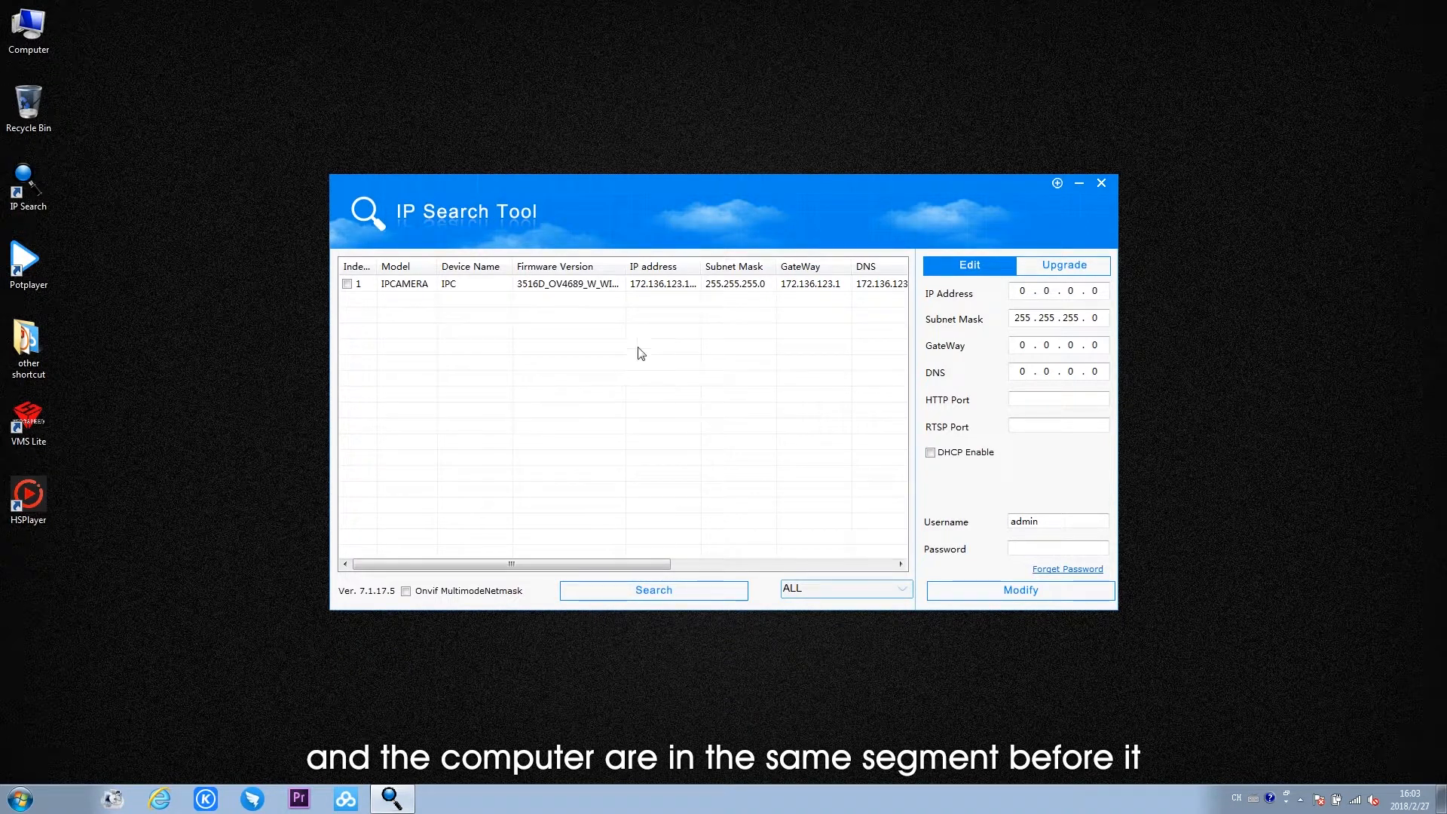
- Select the found IP camera to view its addresses, and open the IPv4 properties of the computer's wired connection 本地连接 5
{"action": "left_click", "coordinate": [662, 293]}
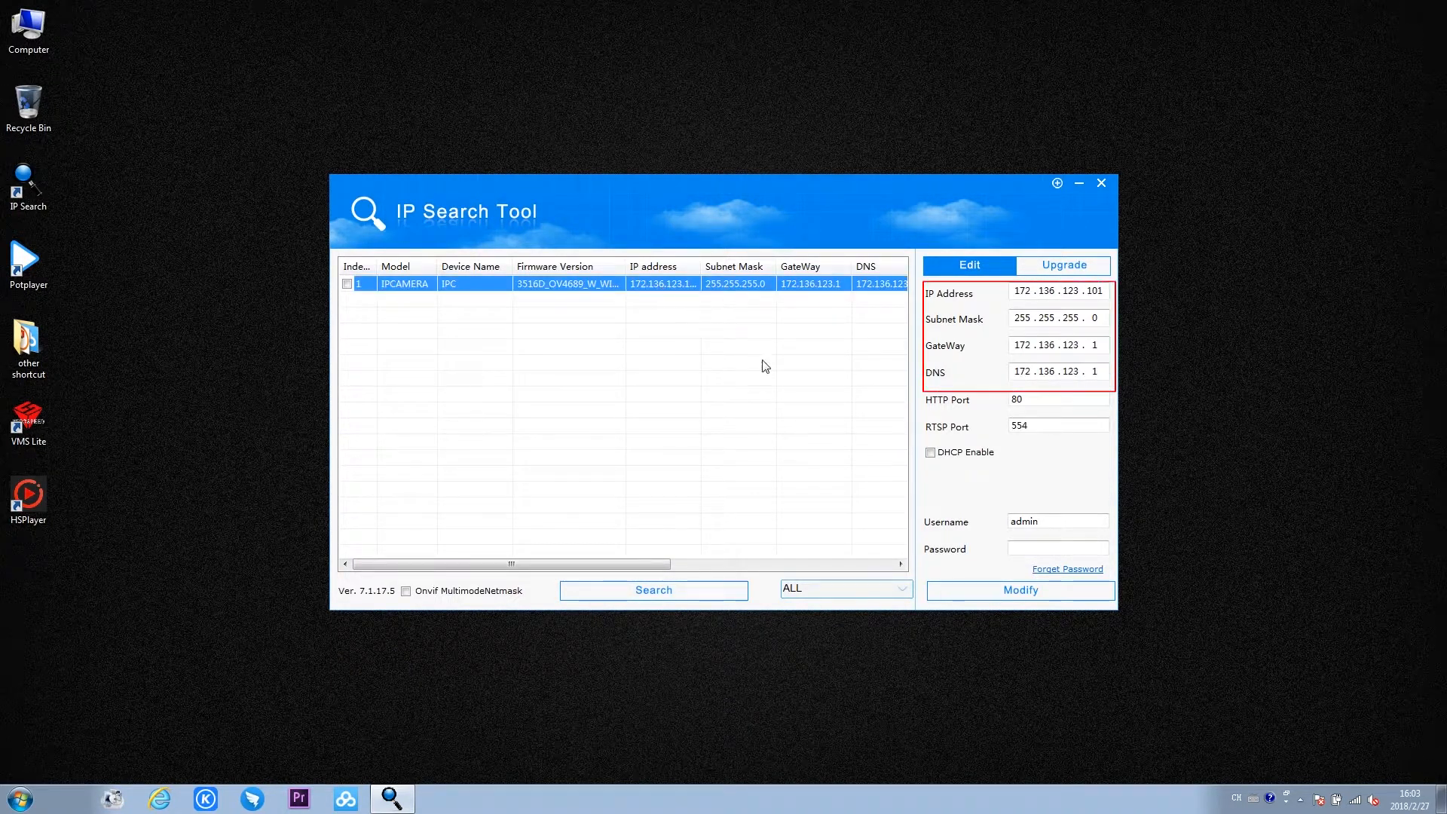
{"action": "left_click", "coordinate": [1286, 795]}
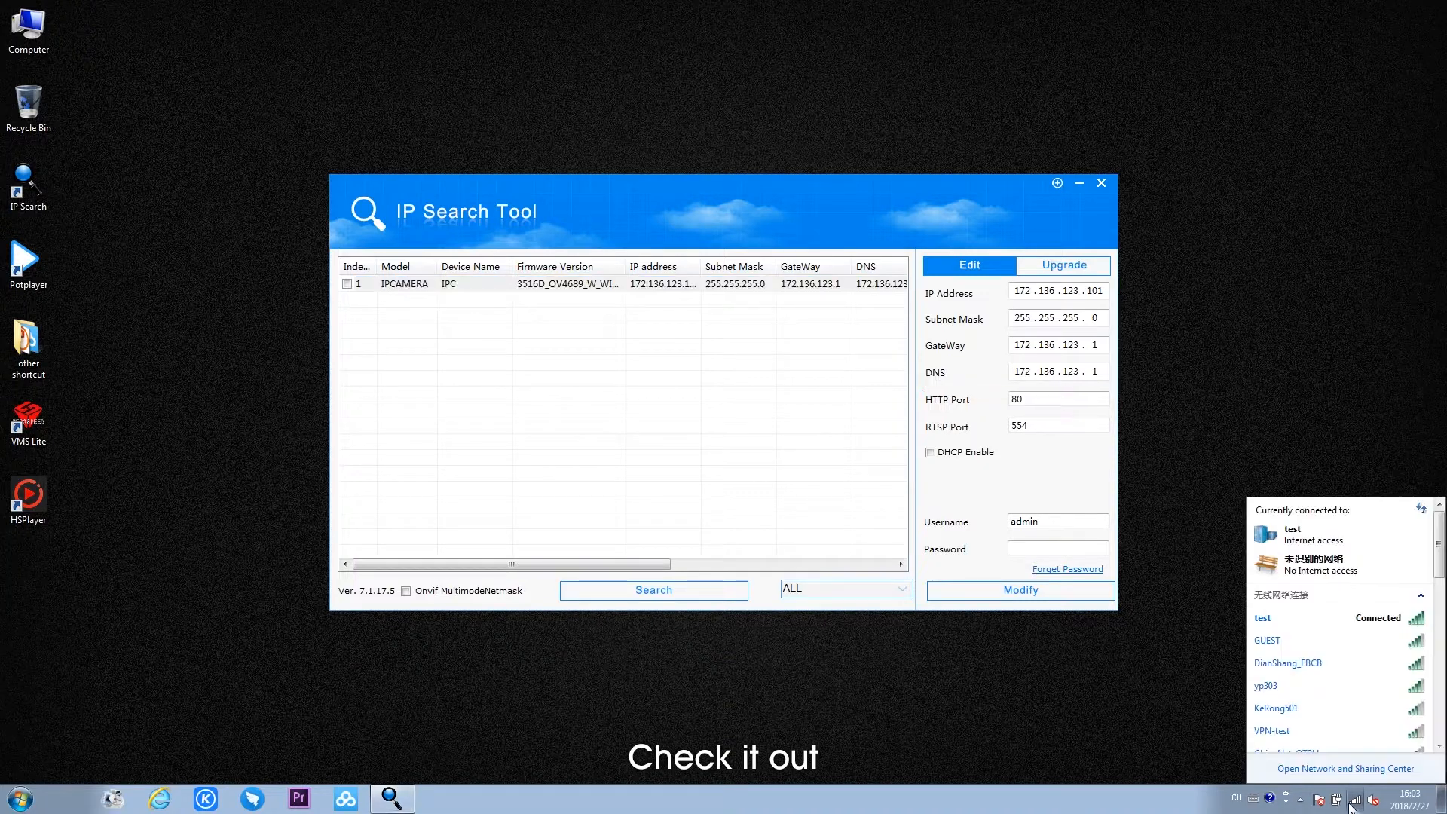
{"action": "left_click", "coordinate": [1351, 769]}
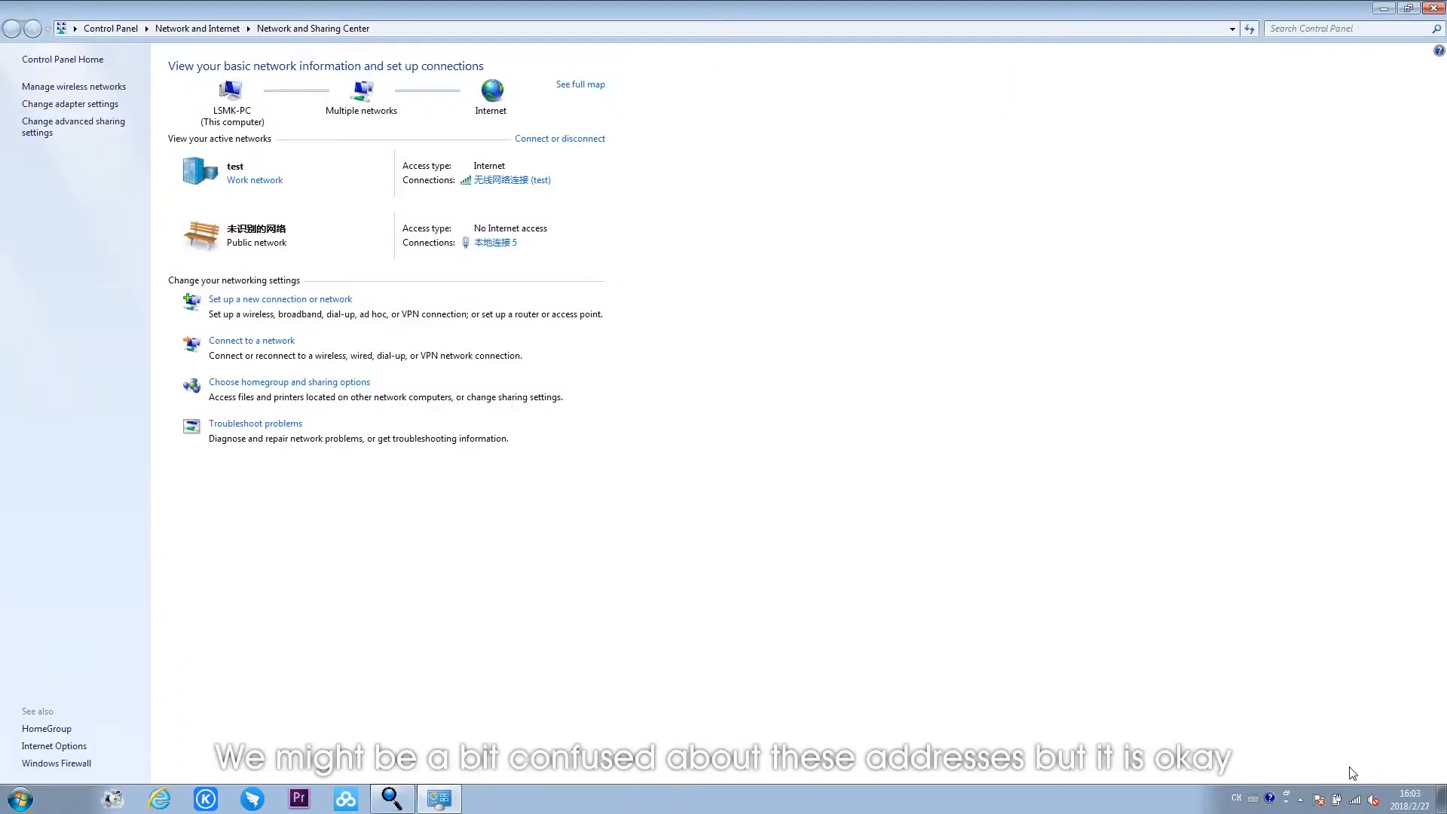
{"action": "left_click", "coordinate": [497, 243]}
{"action": "left_click", "coordinate": [642, 523]}
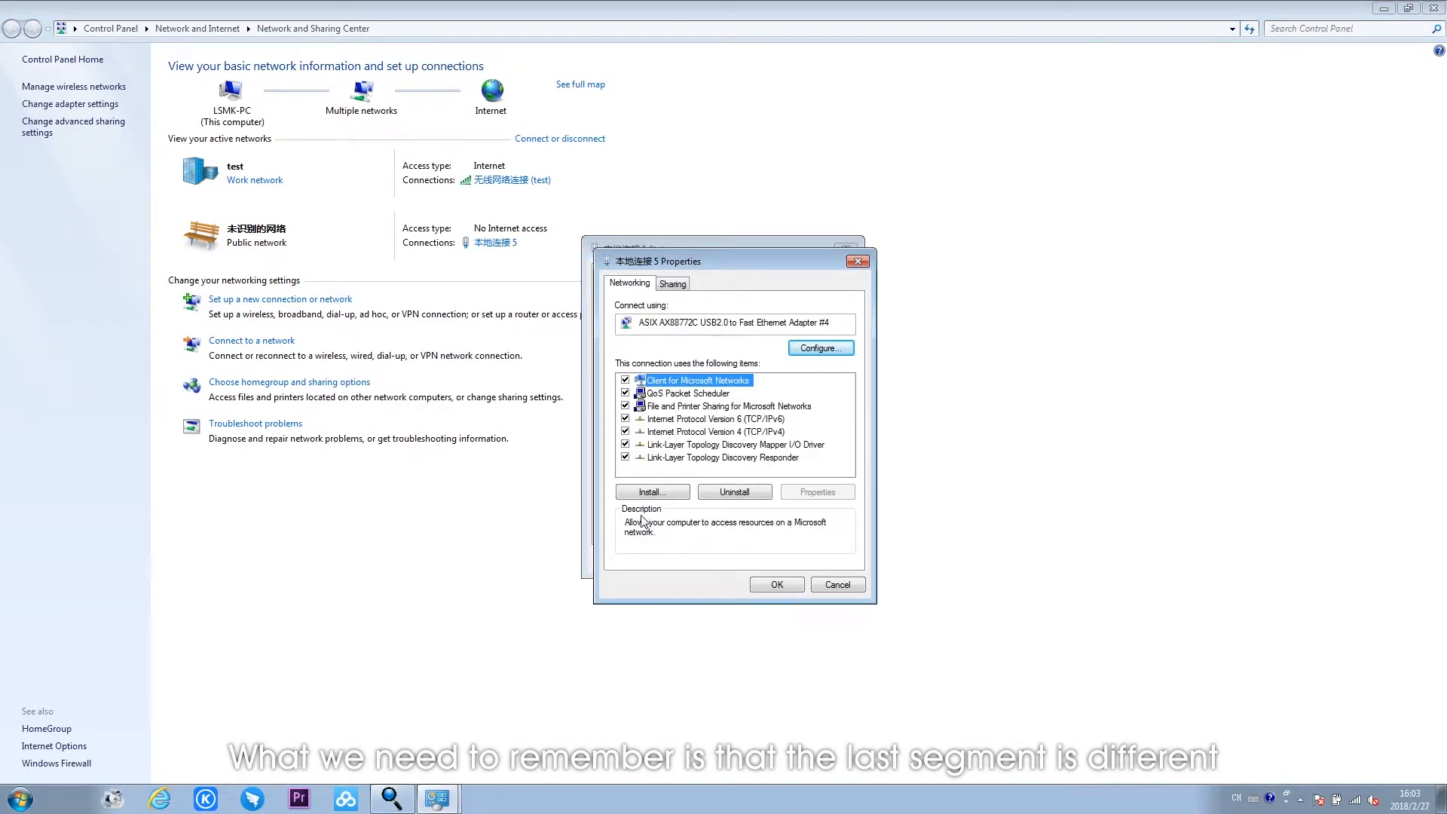
{"action": "double_click", "coordinate": [654, 432]}
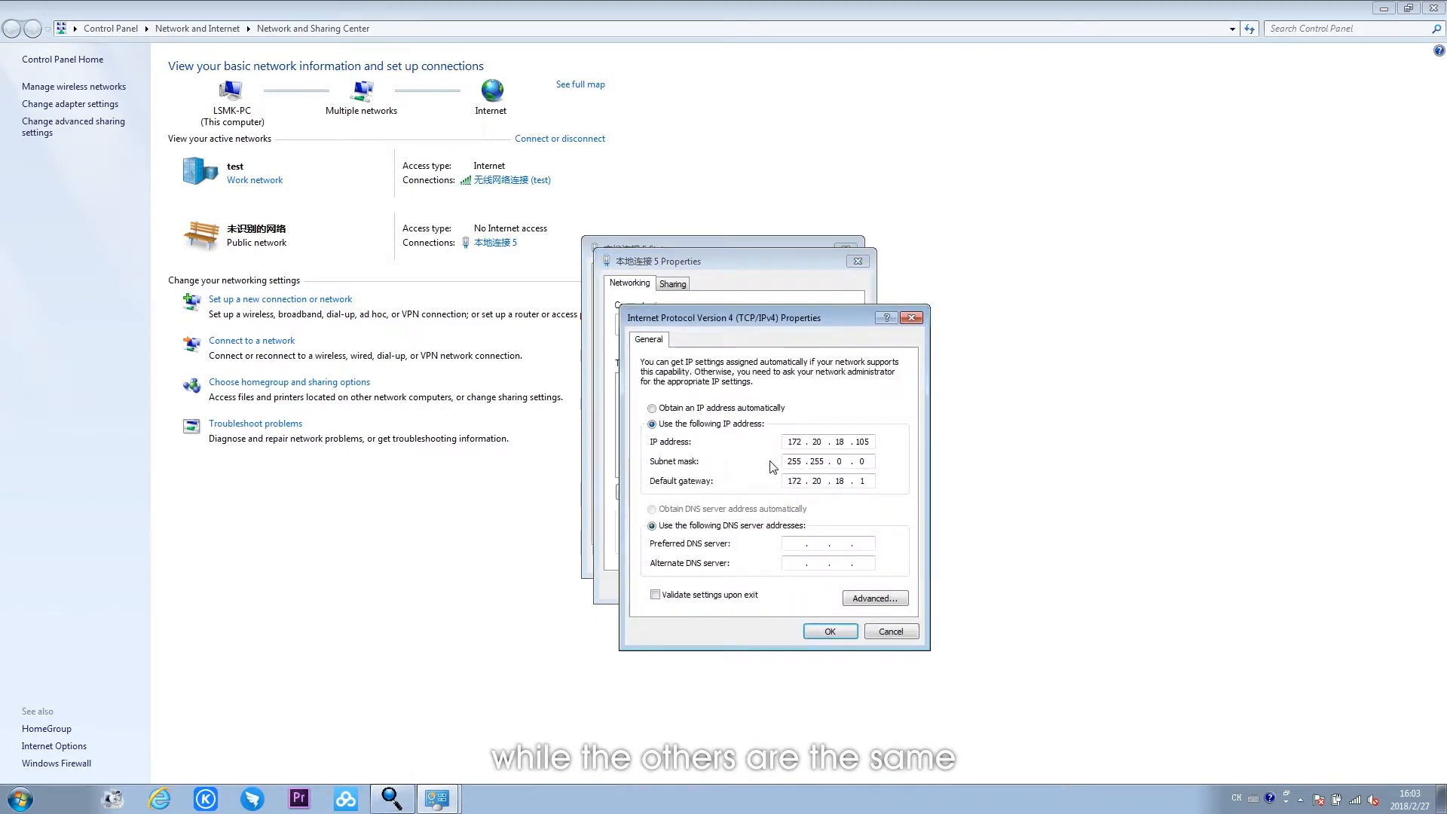
- Set the computer's IP address to 172.136.123.105 to match the camera's network segment
{"action": "left_click", "coordinate": [818, 442]}
{"action": "type", "text": "136 . "}
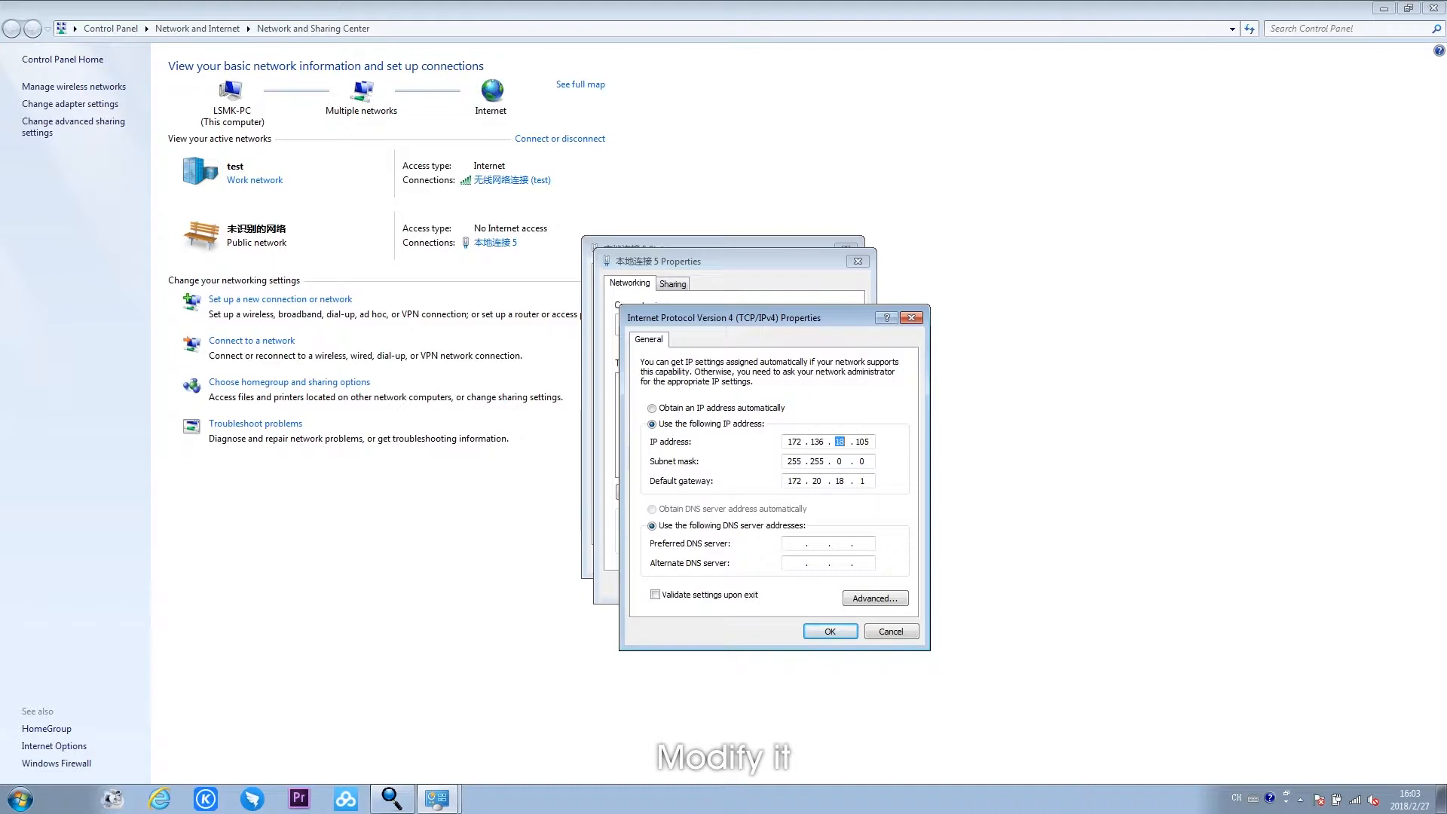
{"action": "type", "text": "123"}
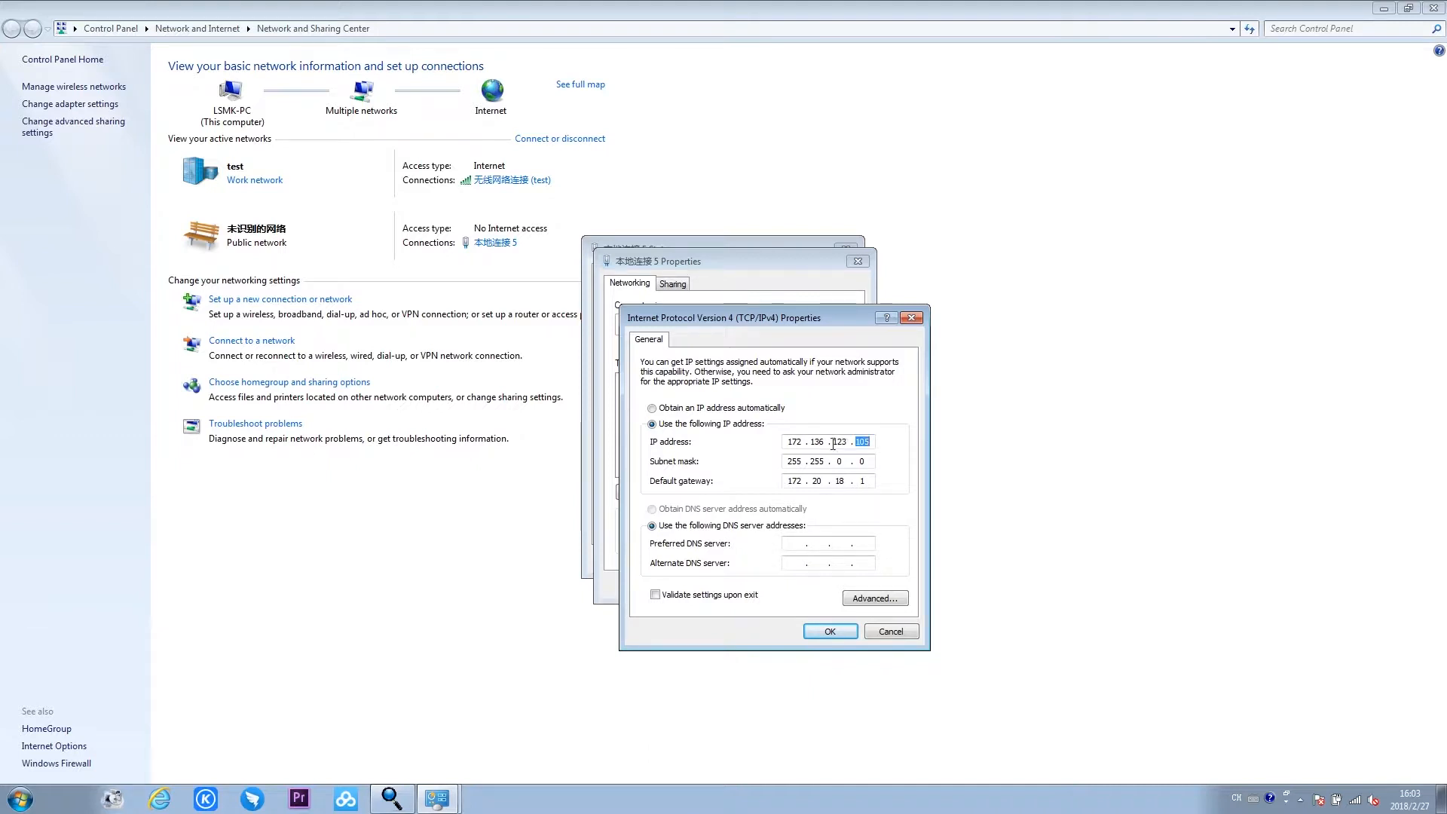
- Adapt the default gateway to the camera's segment, confirm the IPv4 settings, and close the network windows
{"action": "double_click", "coordinate": [819, 483]}
{"action": "key", "text": "BackSpace"}
{"action": "left_click", "coordinate": [830, 632]}
{"action": "left_click", "coordinate": [785, 586]}
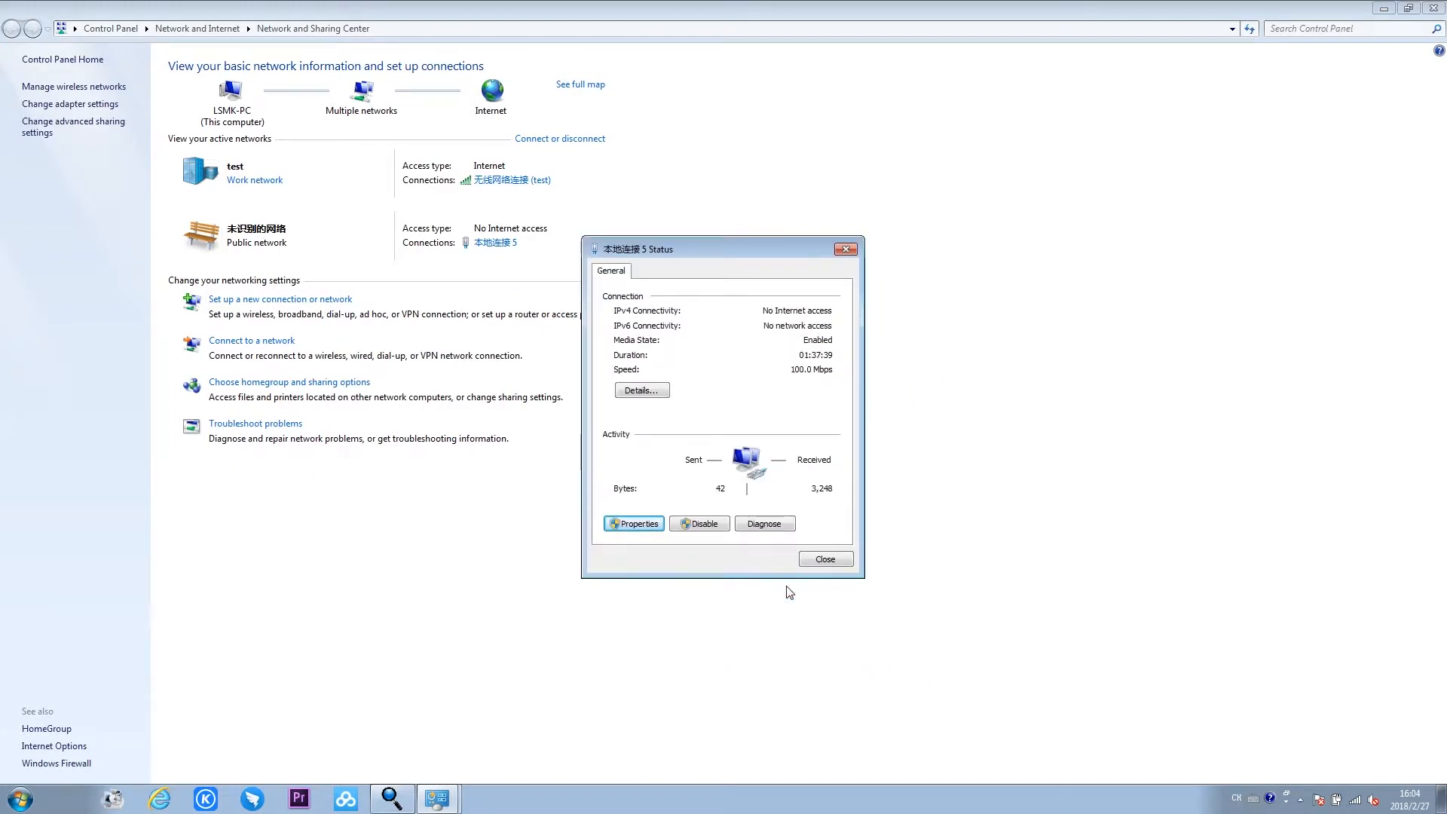
{"action": "left_click", "coordinate": [823, 559]}
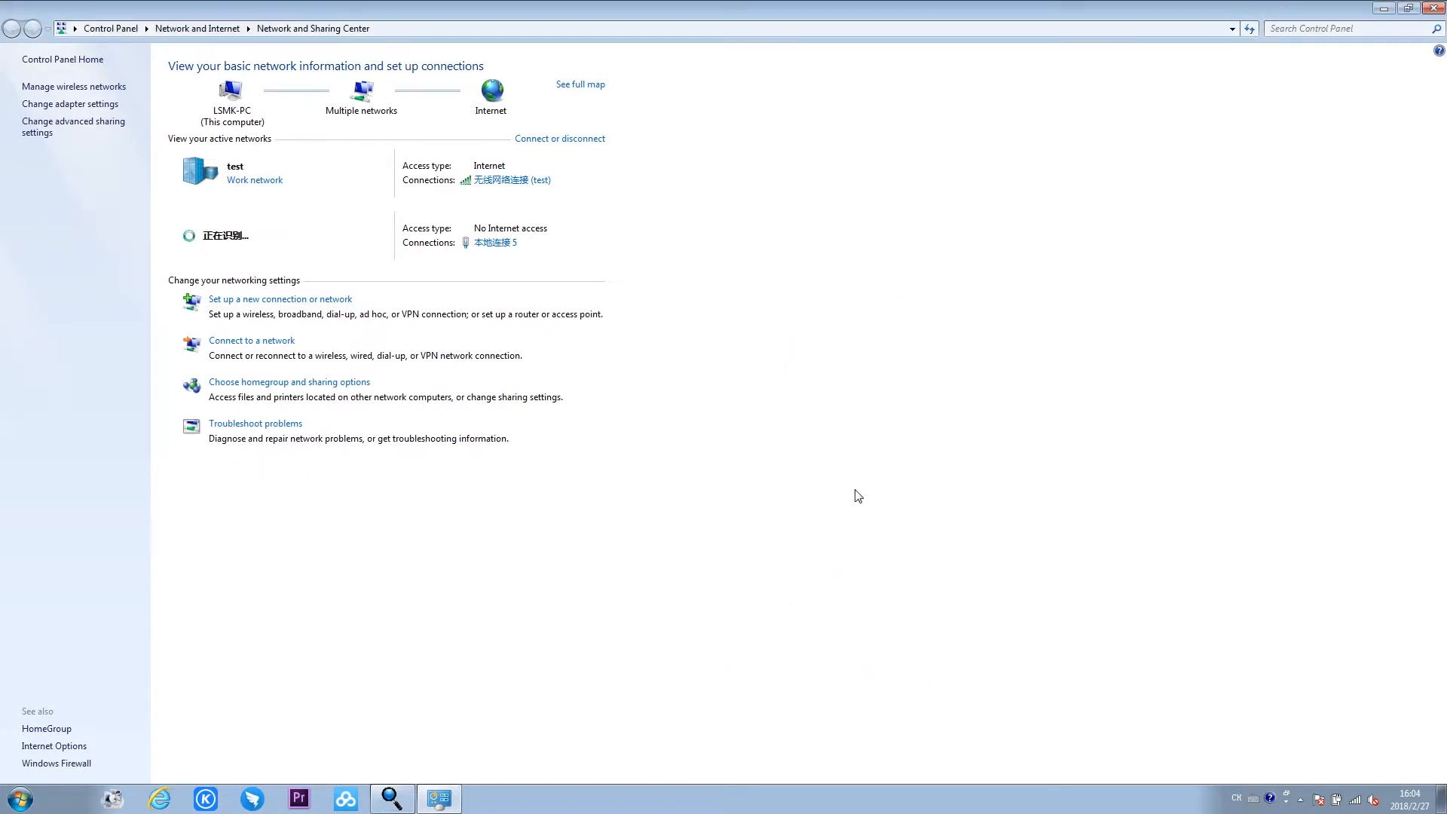
{"action": "left_click", "coordinate": [1434, 8]}
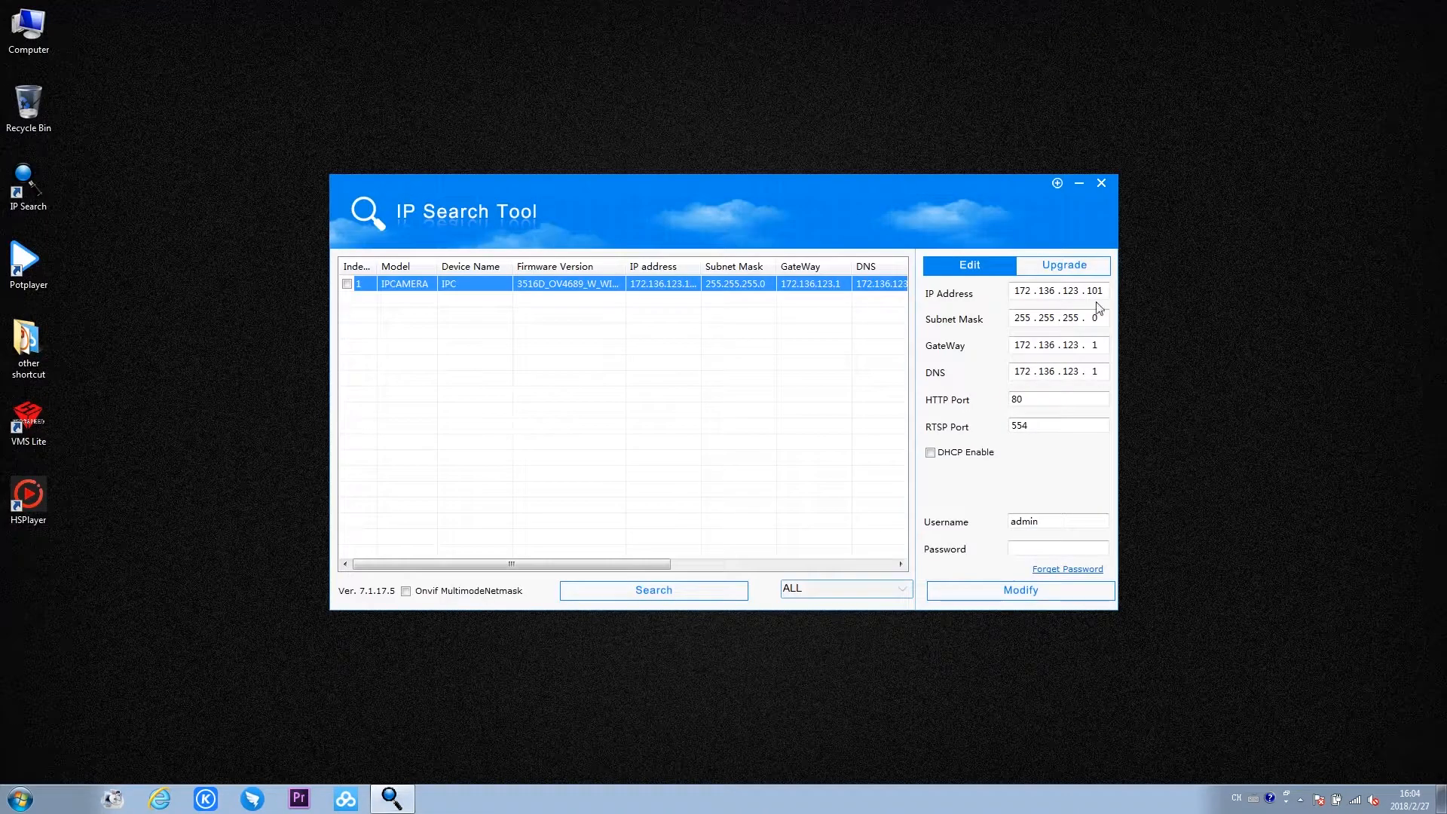
- Open the camera's web page from IP Search Tool, save the plugin HsWebPlugin.exe, view the downloads, and close the page
{"action": "double_click", "coordinate": [688, 288]}
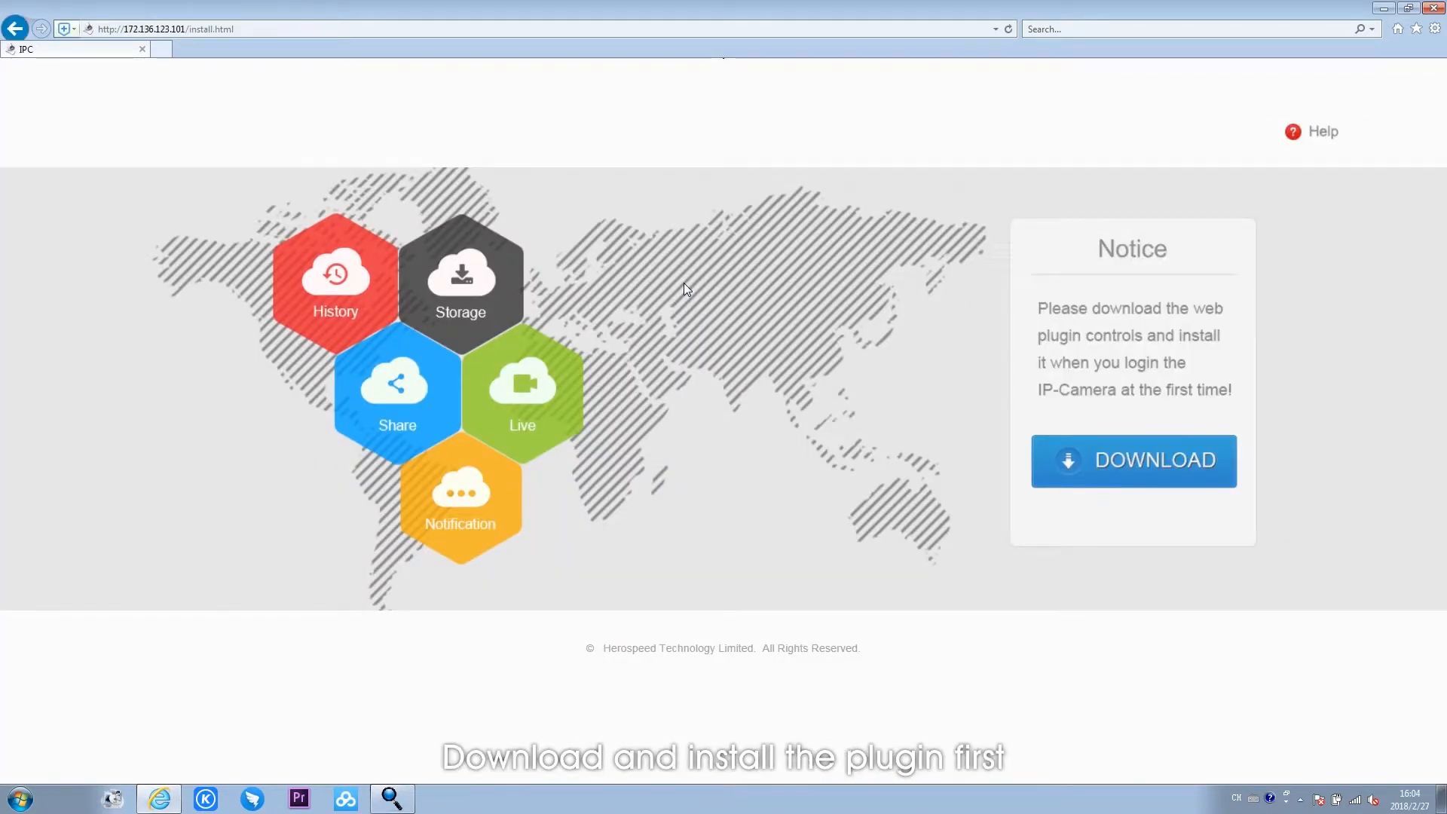
{"action": "left_click", "coordinate": [1073, 457]}
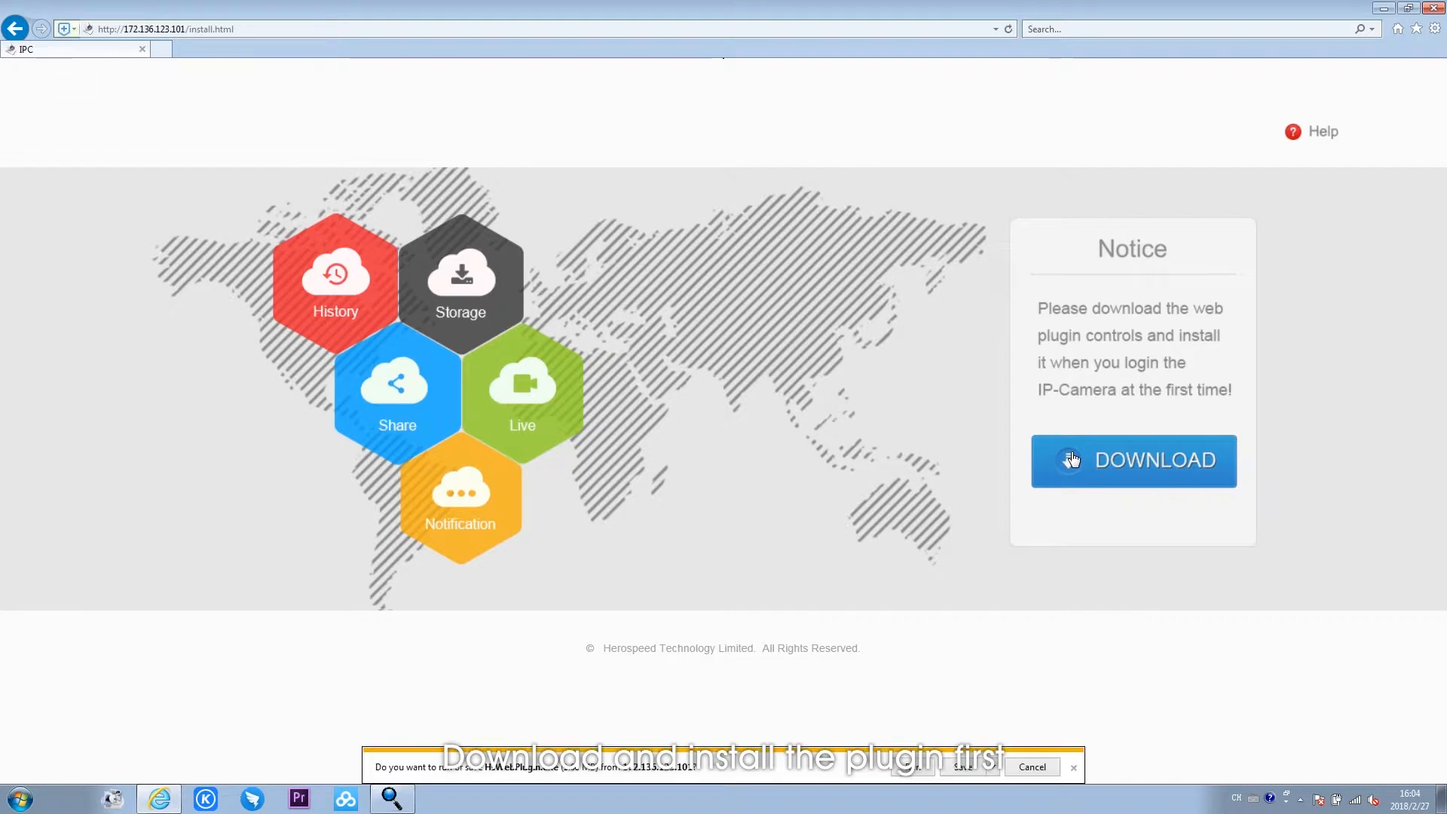
{"action": "left_click", "coordinate": [980, 766]}
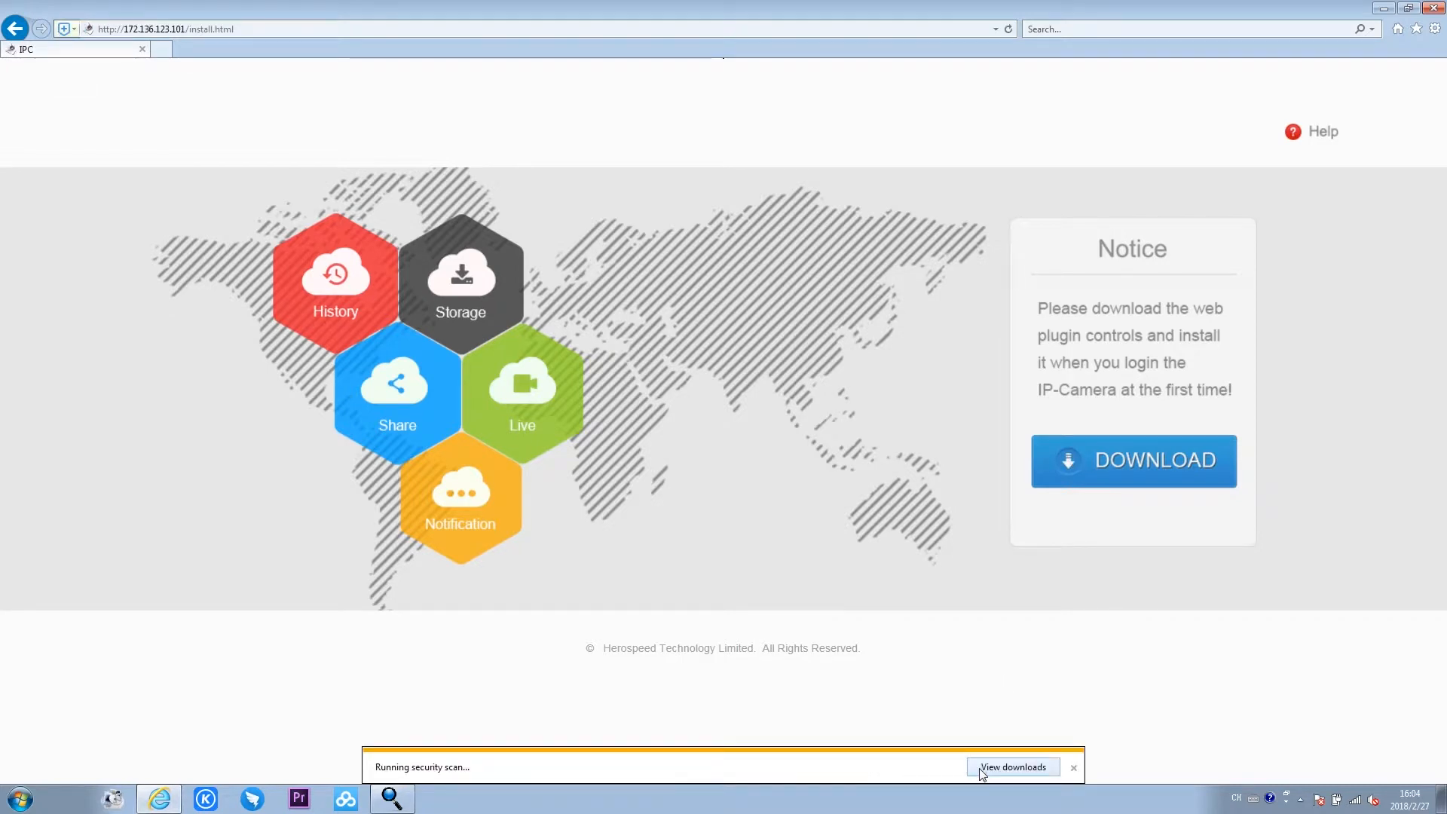
{"action": "left_click", "coordinate": [999, 768]}
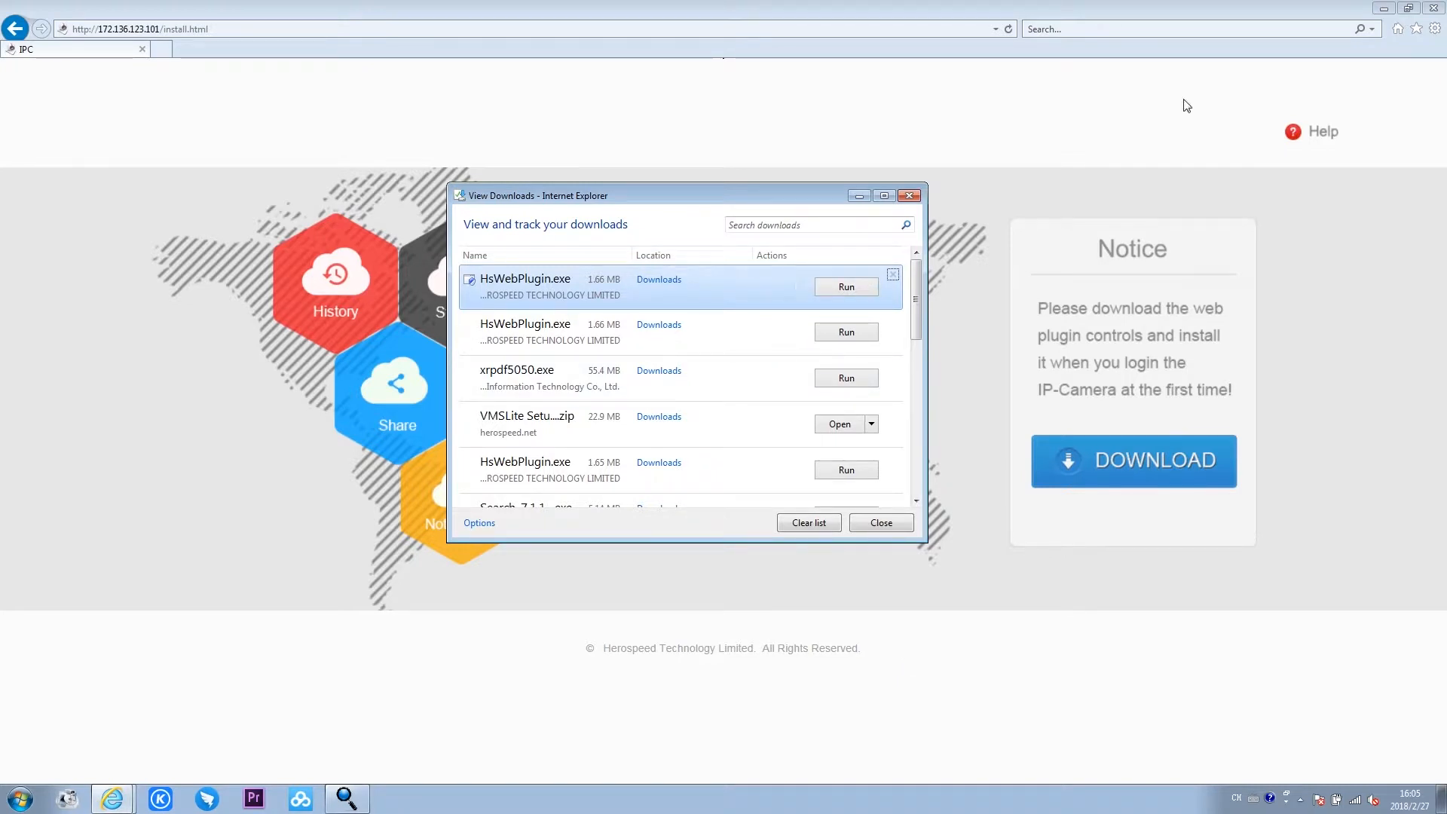
{"action": "left_click", "coordinate": [1433, 8]}
- Try to run the downloaded HsWebPlugin.exe installer from the downloads list
{"action": "left_click", "coordinate": [856, 288]}
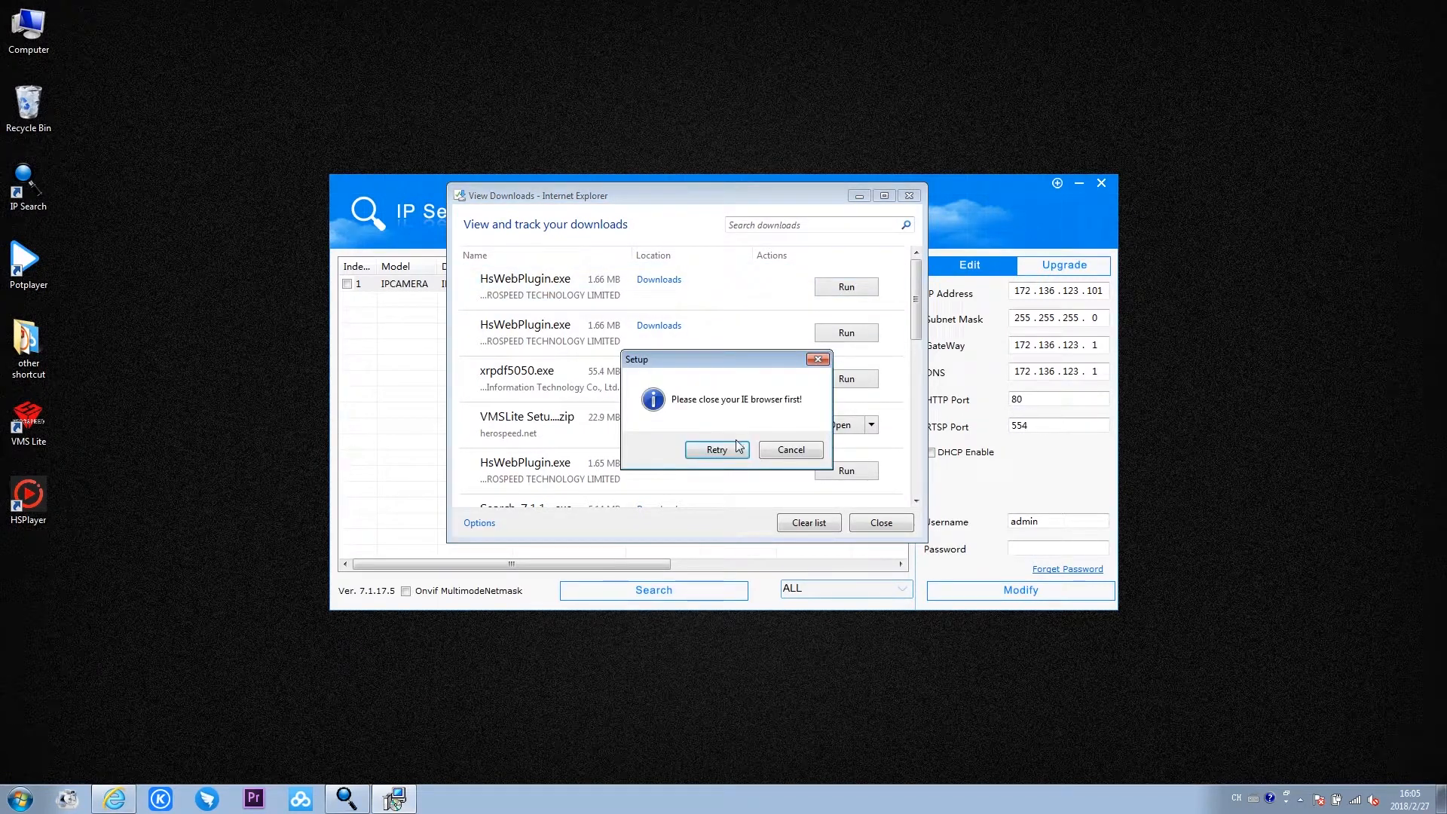
{"action": "left_click", "coordinate": [781, 451]}
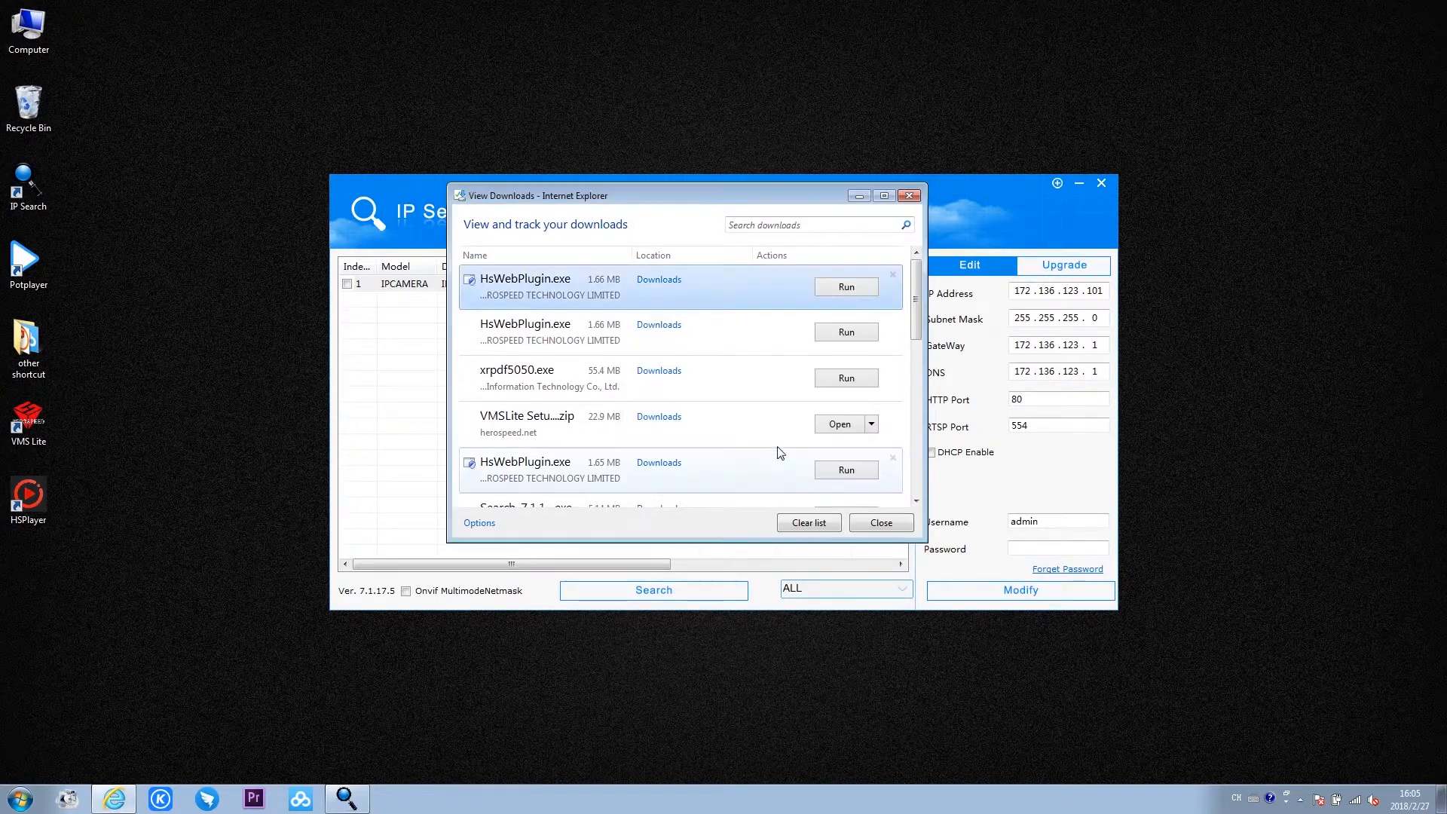
- Open the folder containing HsWebPlugin.exe and close the remaining Internet Explorer window
{"action": "right_click", "coordinate": [772, 293]}
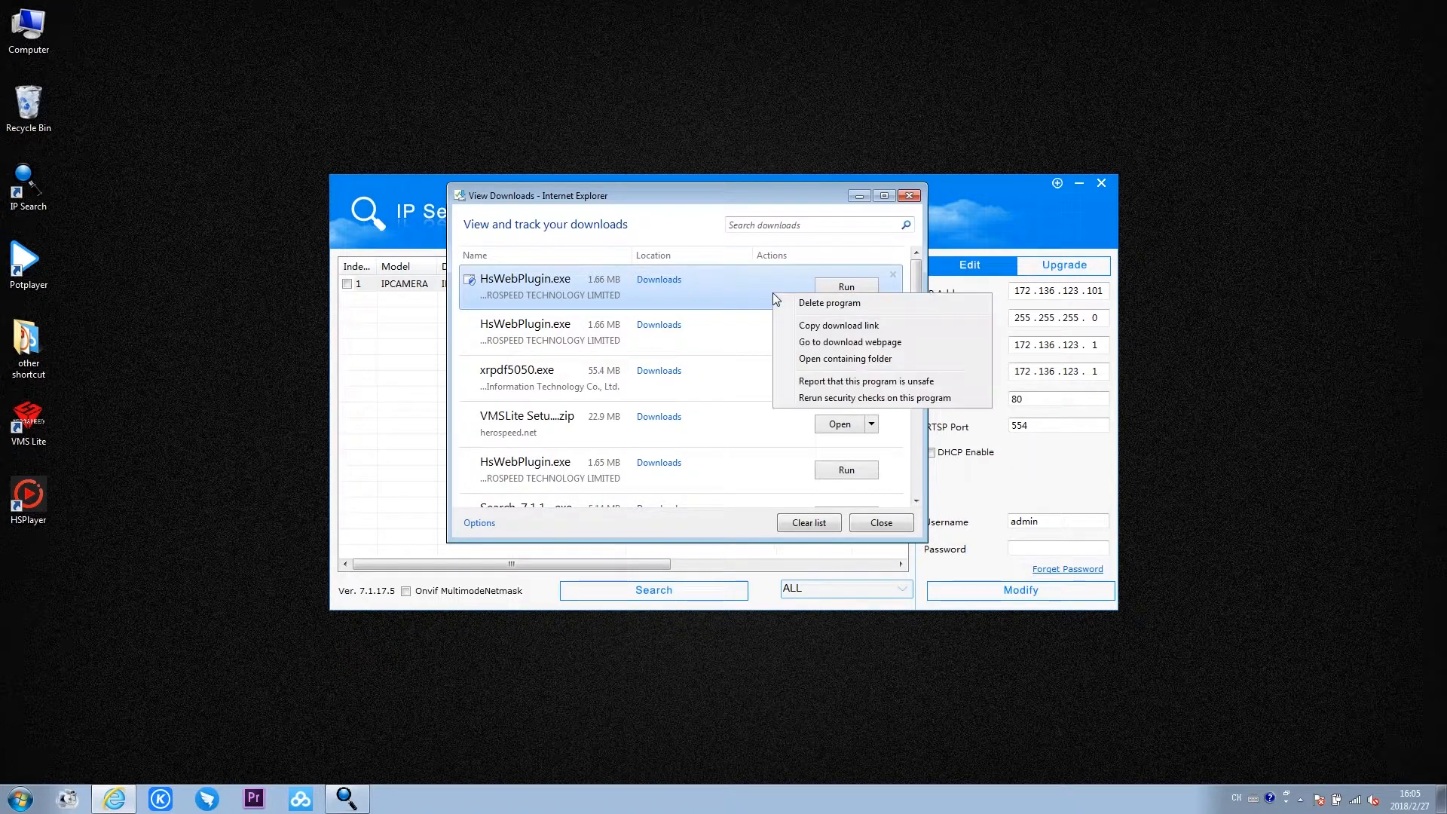
{"action": "left_click", "coordinate": [824, 361]}
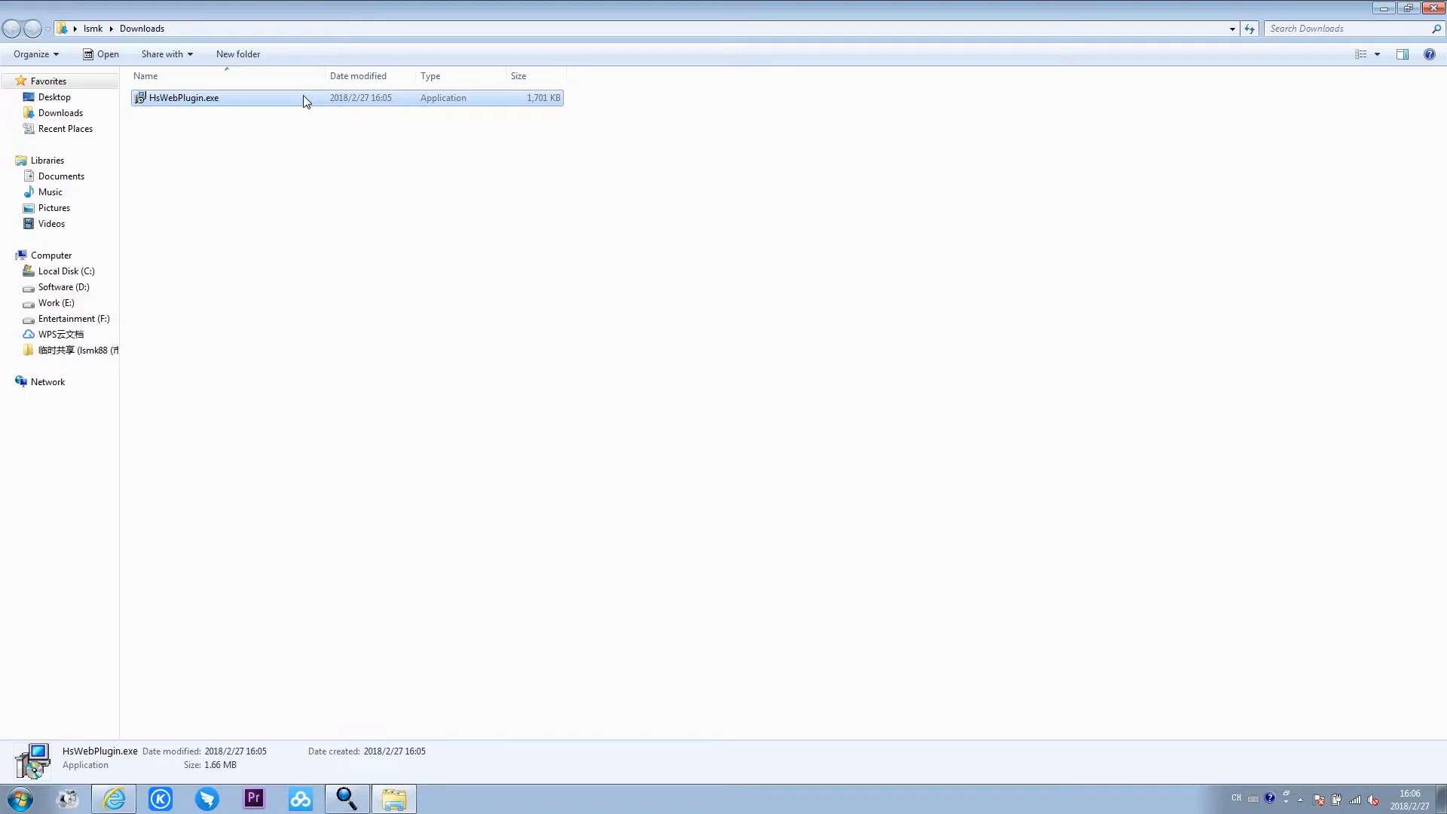
{"action": "left_click", "coordinate": [123, 802]}
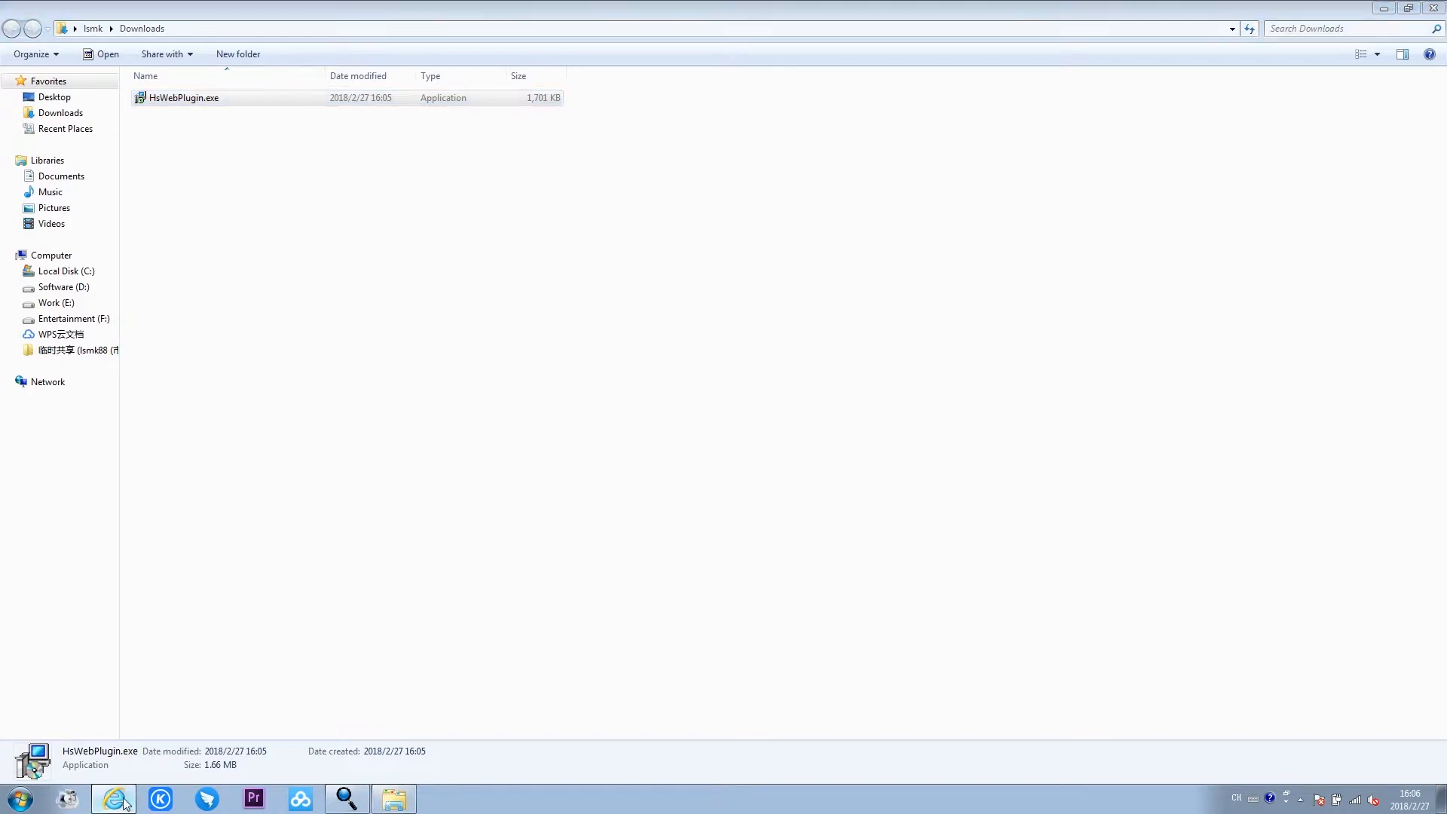
{"action": "left_click", "coordinate": [116, 775]}
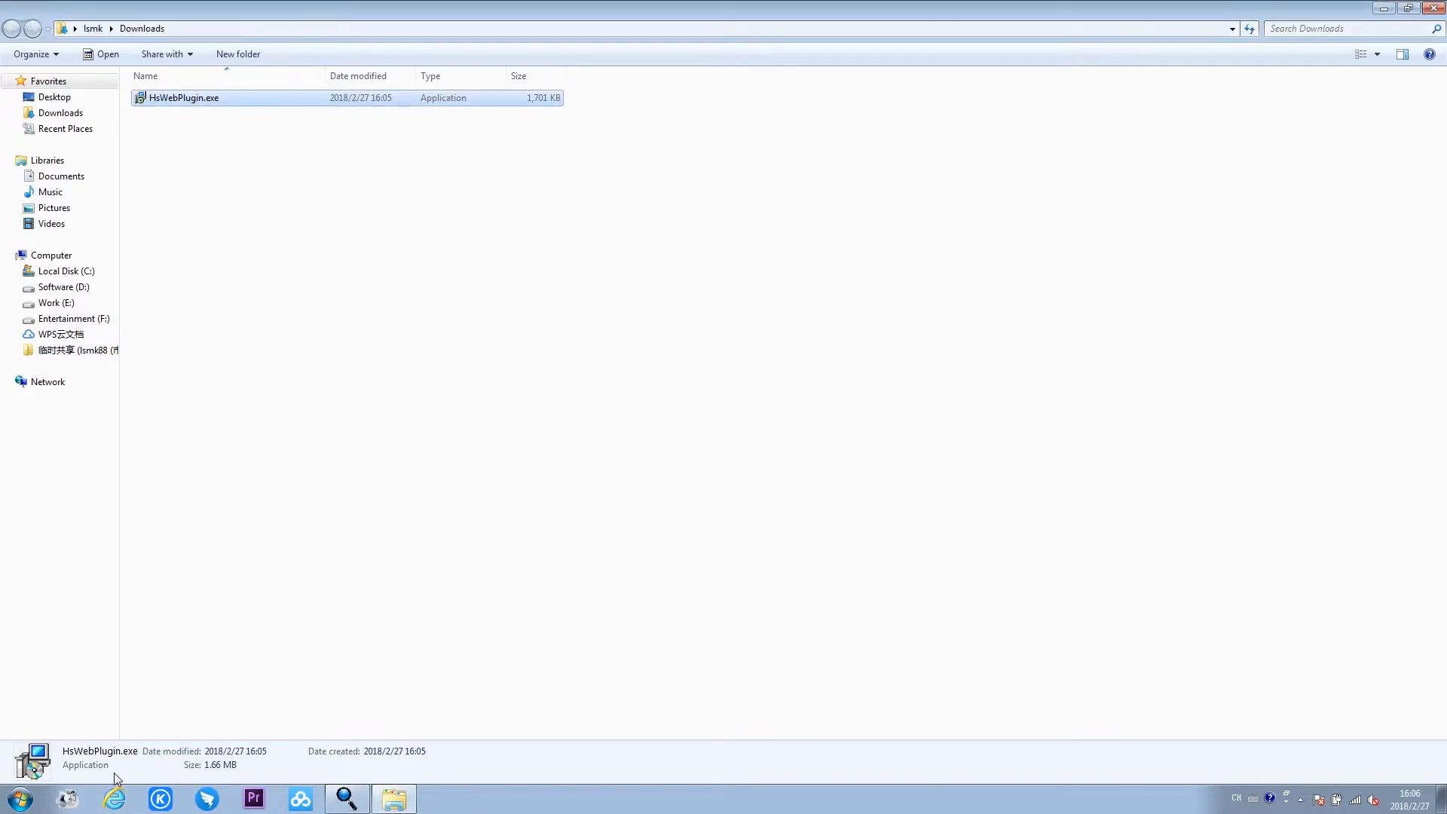
- Install HsWebPlugin.exe from the Downloads folder with its default options, and close the folder
{"action": "double_click", "coordinate": [260, 102]}
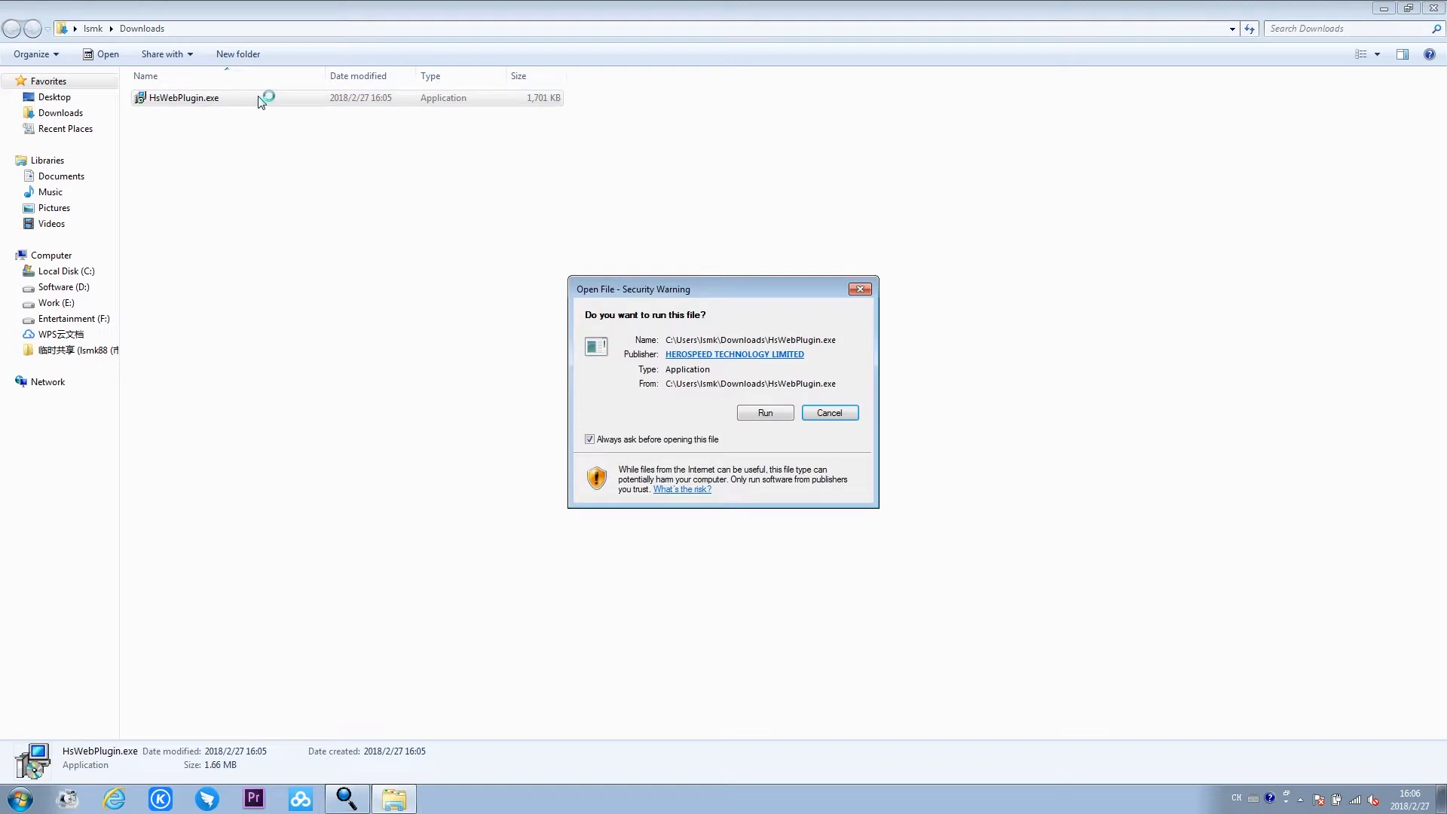
{"action": "left_click", "coordinate": [756, 416]}
{"action": "left_click", "coordinate": [846, 534]}
{"action": "left_click", "coordinate": [847, 535]}
{"action": "left_click", "coordinate": [846, 535]}
{"action": "left_click", "coordinate": [847, 535]}
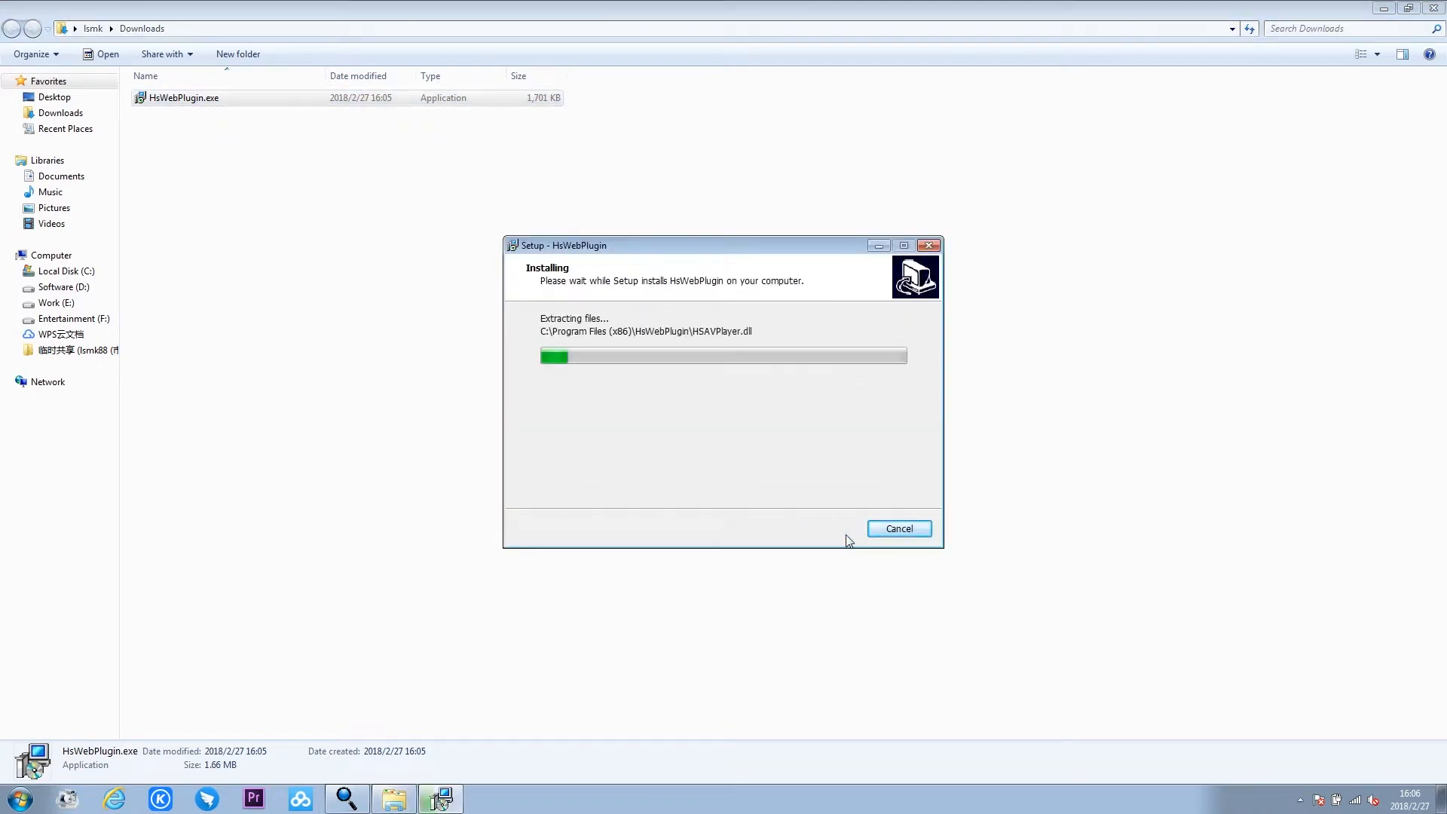
{"action": "left_click", "coordinate": [824, 529]}
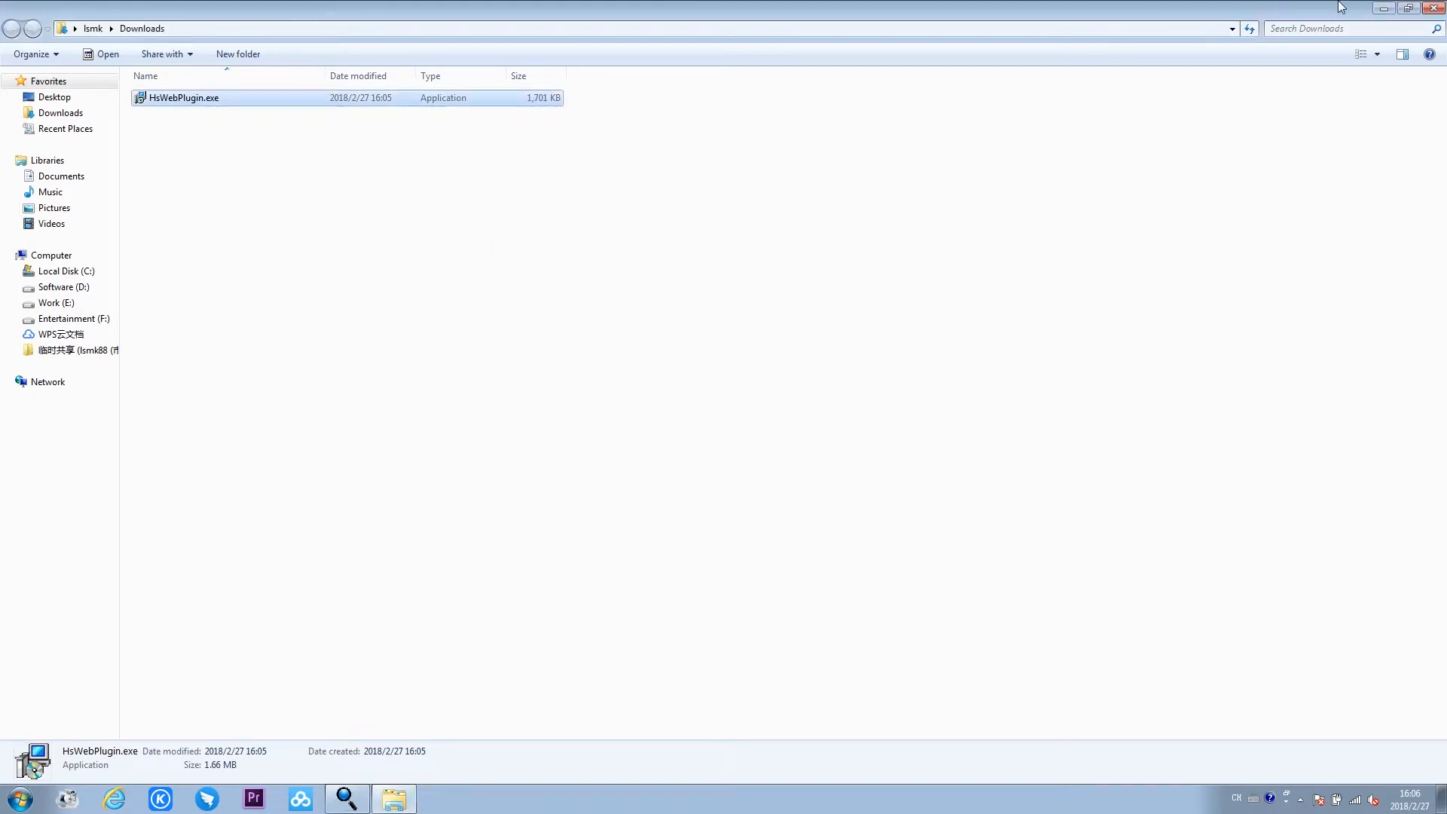
{"action": "left_click", "coordinate": [1433, 8]}
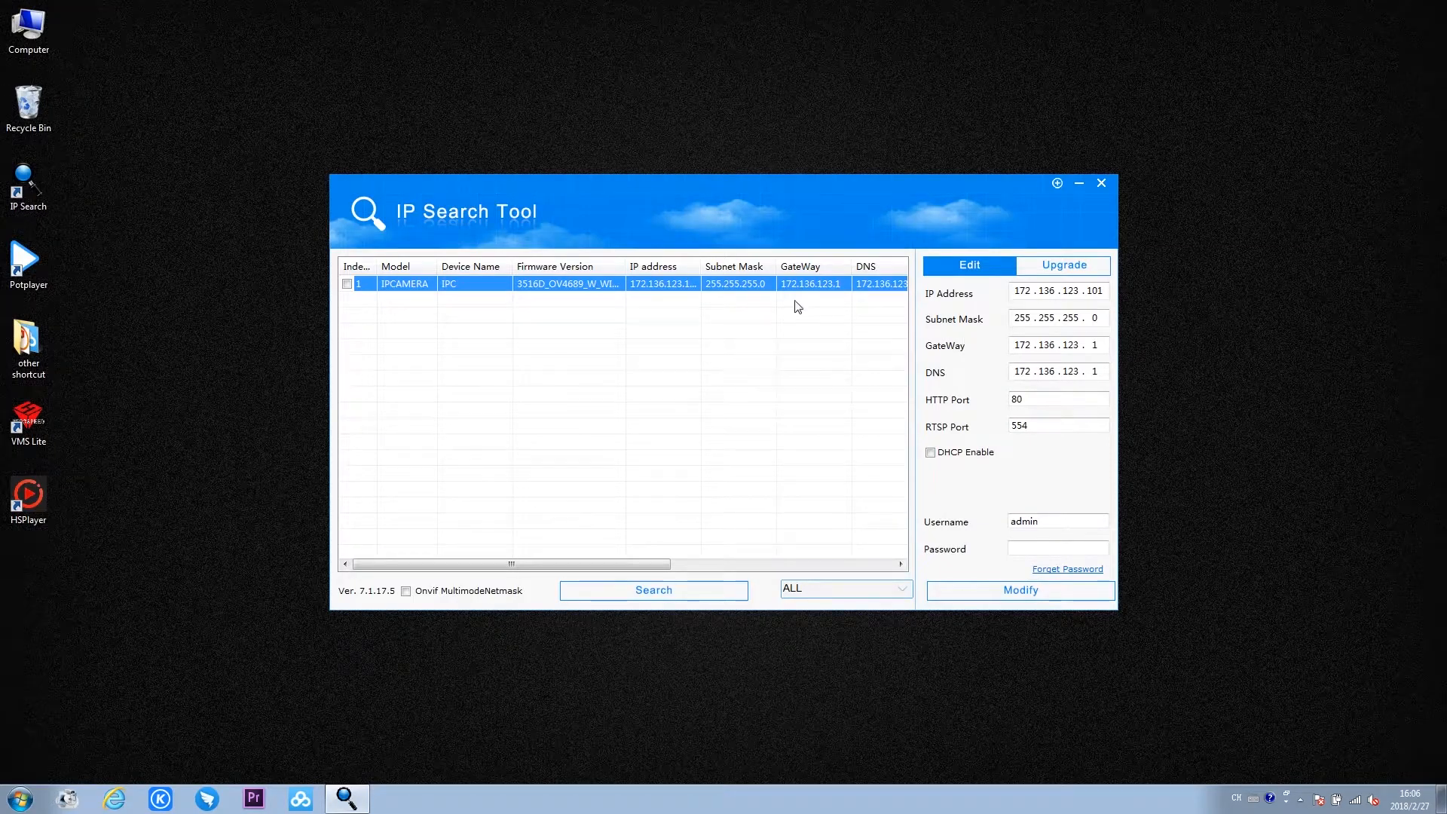
- Reopen the camera's login page from IP Search Tool and view its language choices, keeping English
{"action": "double_click", "coordinate": [656, 285]}
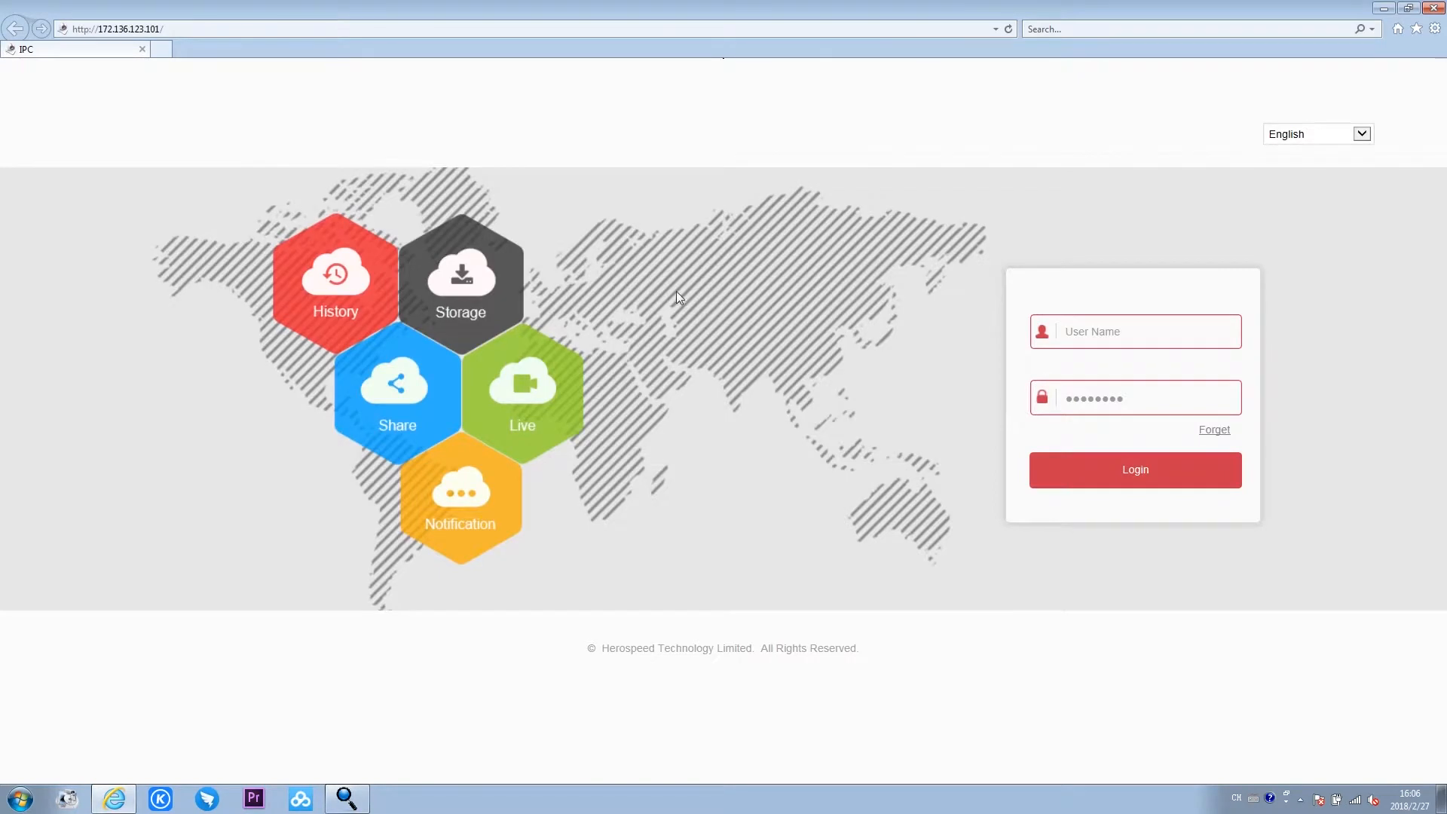
{"action": "left_click", "coordinate": [1362, 135]}
{"action": "left_click", "coordinate": [1362, 135]}
- Log in to the camera with the user name admin and the account password, and postpone the password change by 60 minutes
{"action": "left_click", "coordinate": [1153, 331]}
{"action": "type", "text": "admin"}
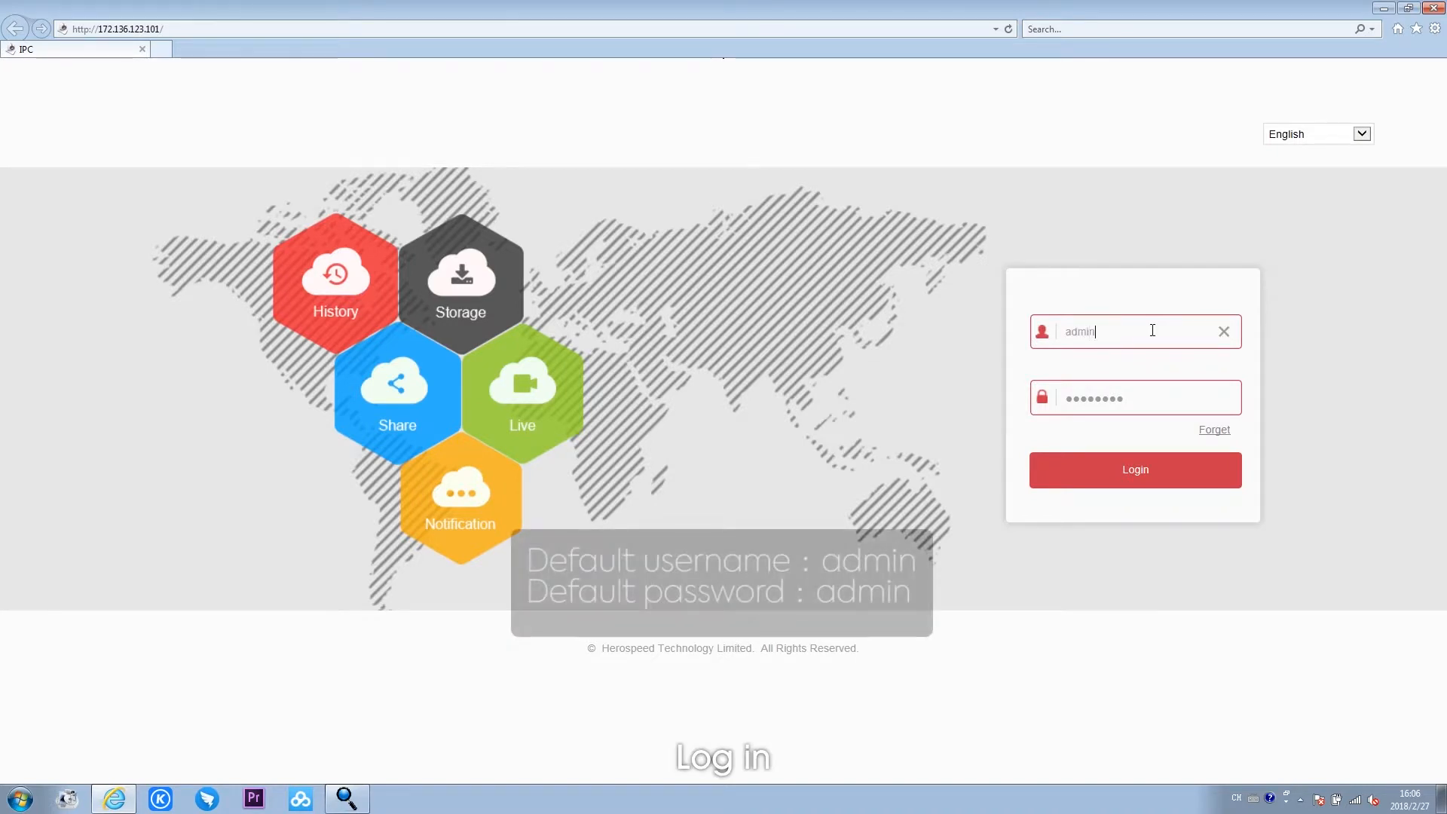
{"action": "left_click", "coordinate": [1124, 390]}
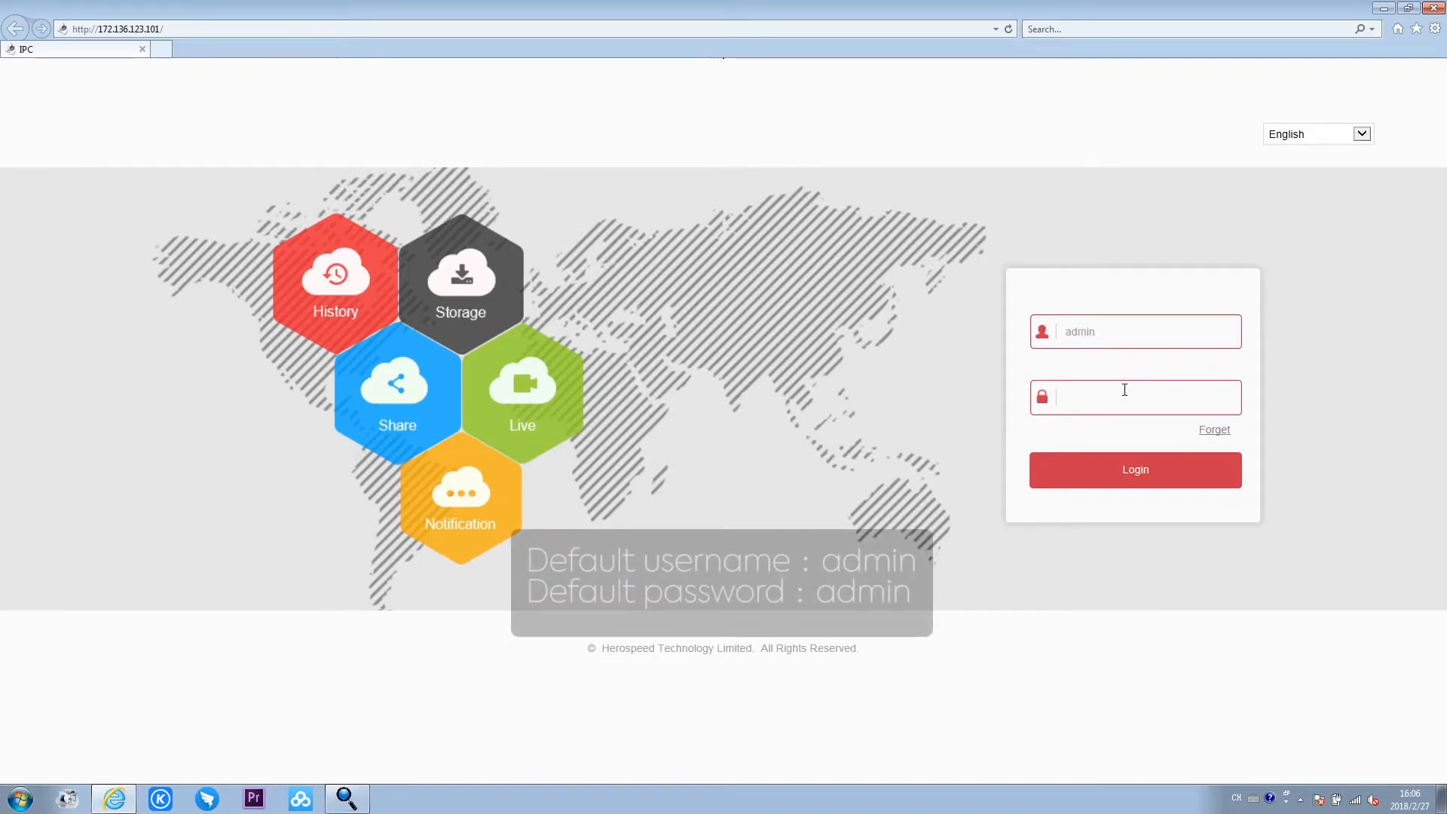
{"action": "left_click", "coordinate": [1128, 471]}
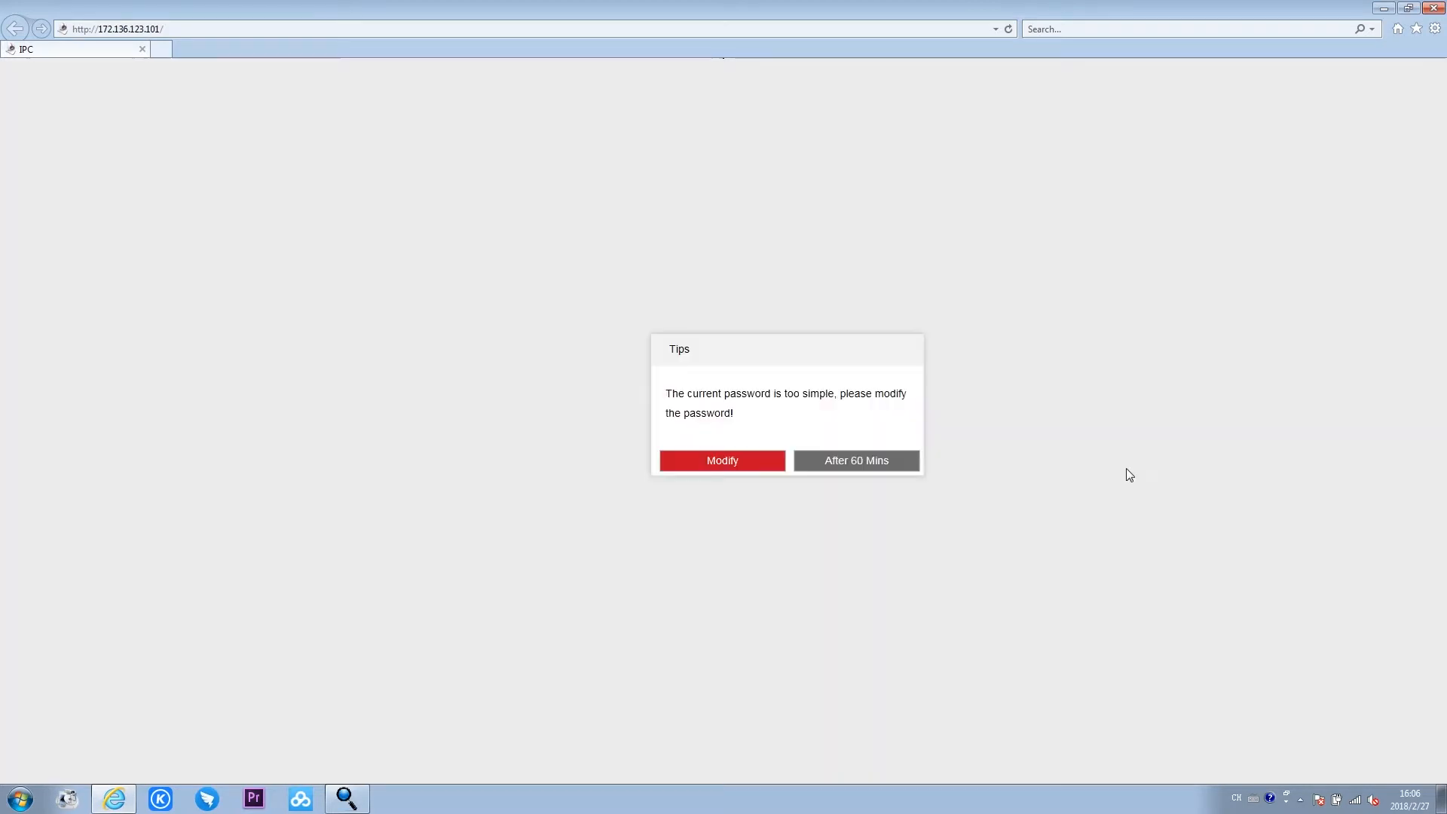
{"action": "left_click", "coordinate": [905, 469]}
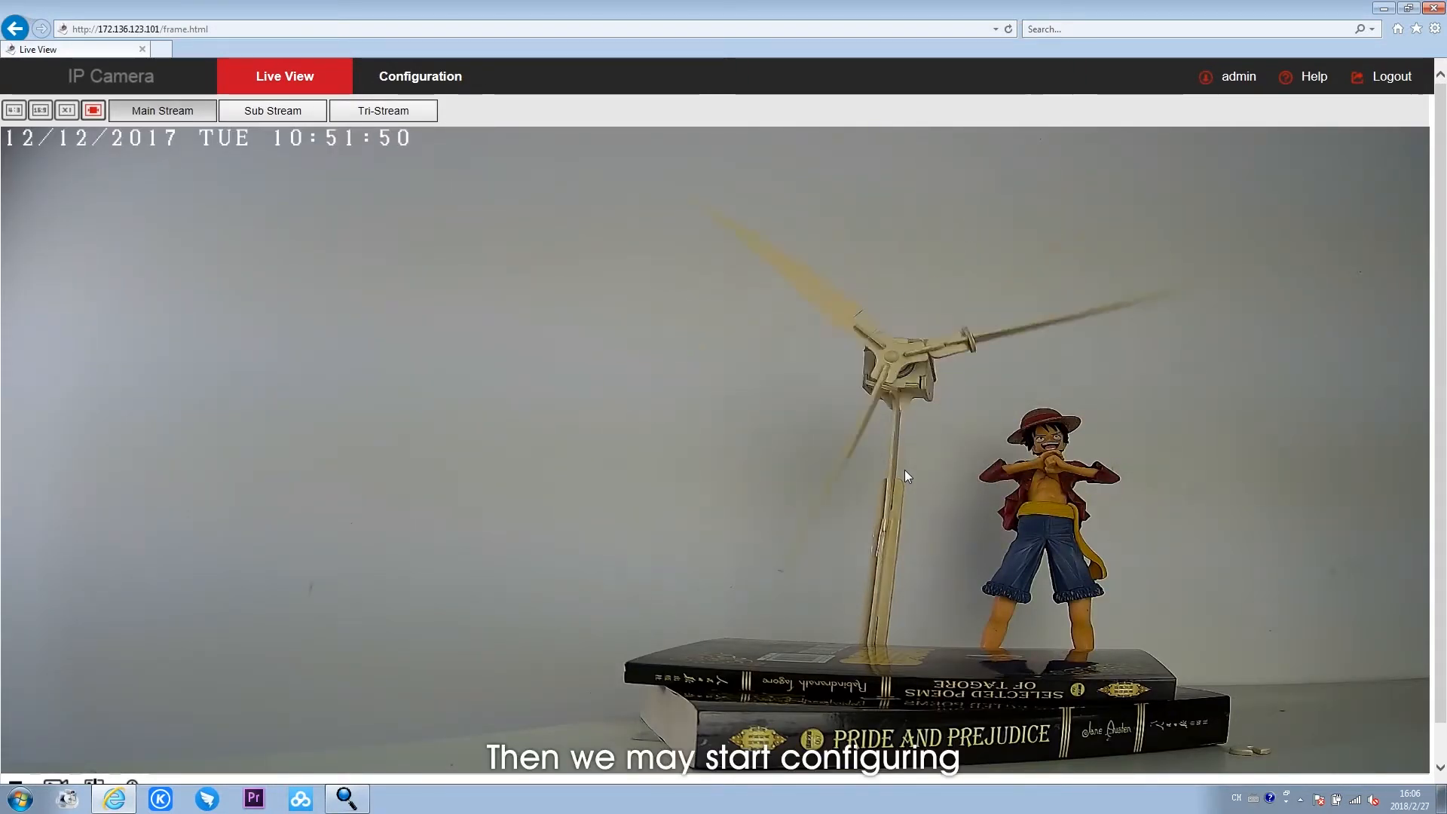
- Open the Wifi page of the camera's advanced network configuration
{"action": "left_click", "coordinate": [451, 90]}
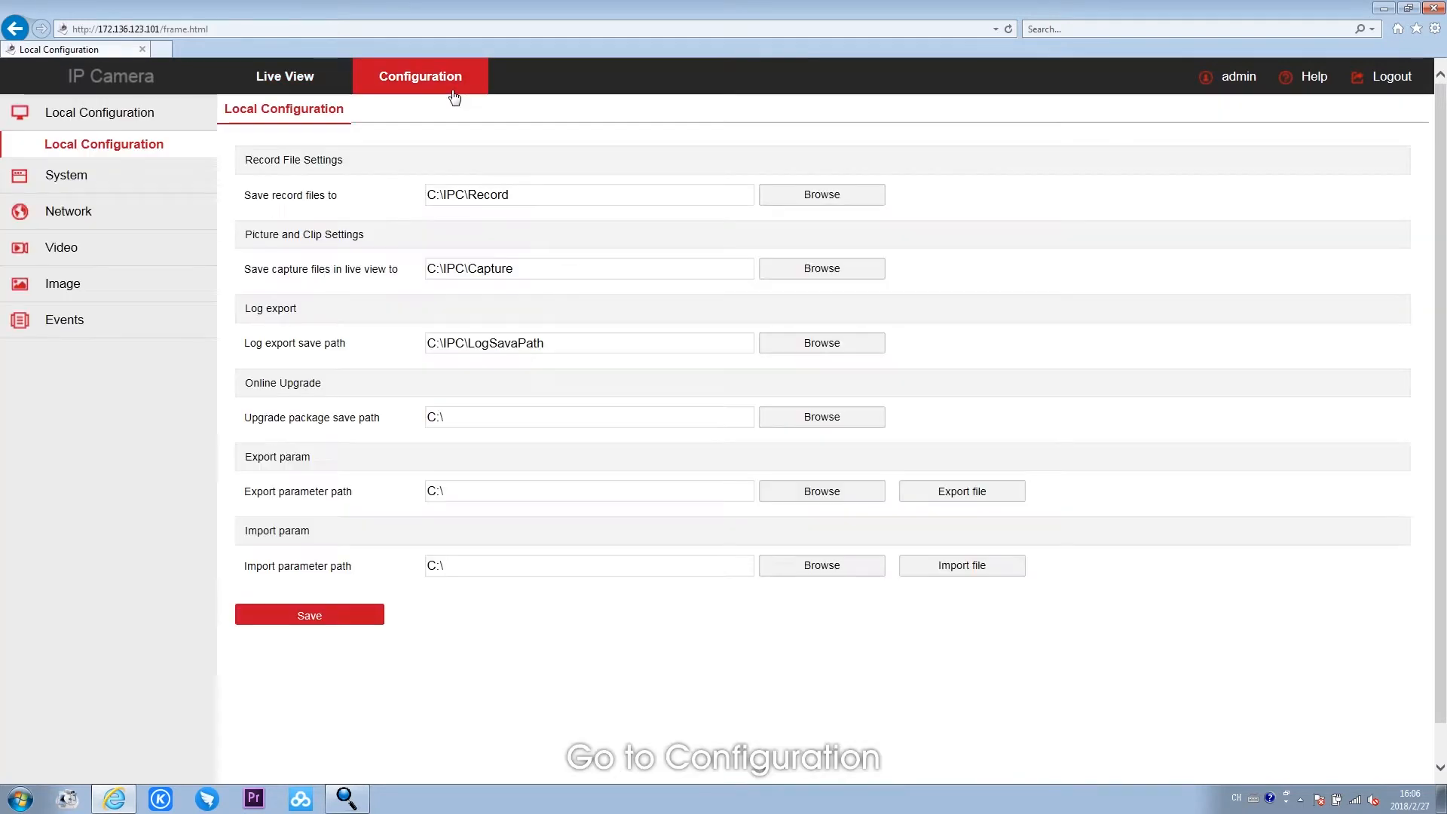
{"action": "left_click", "coordinate": [165, 224]}
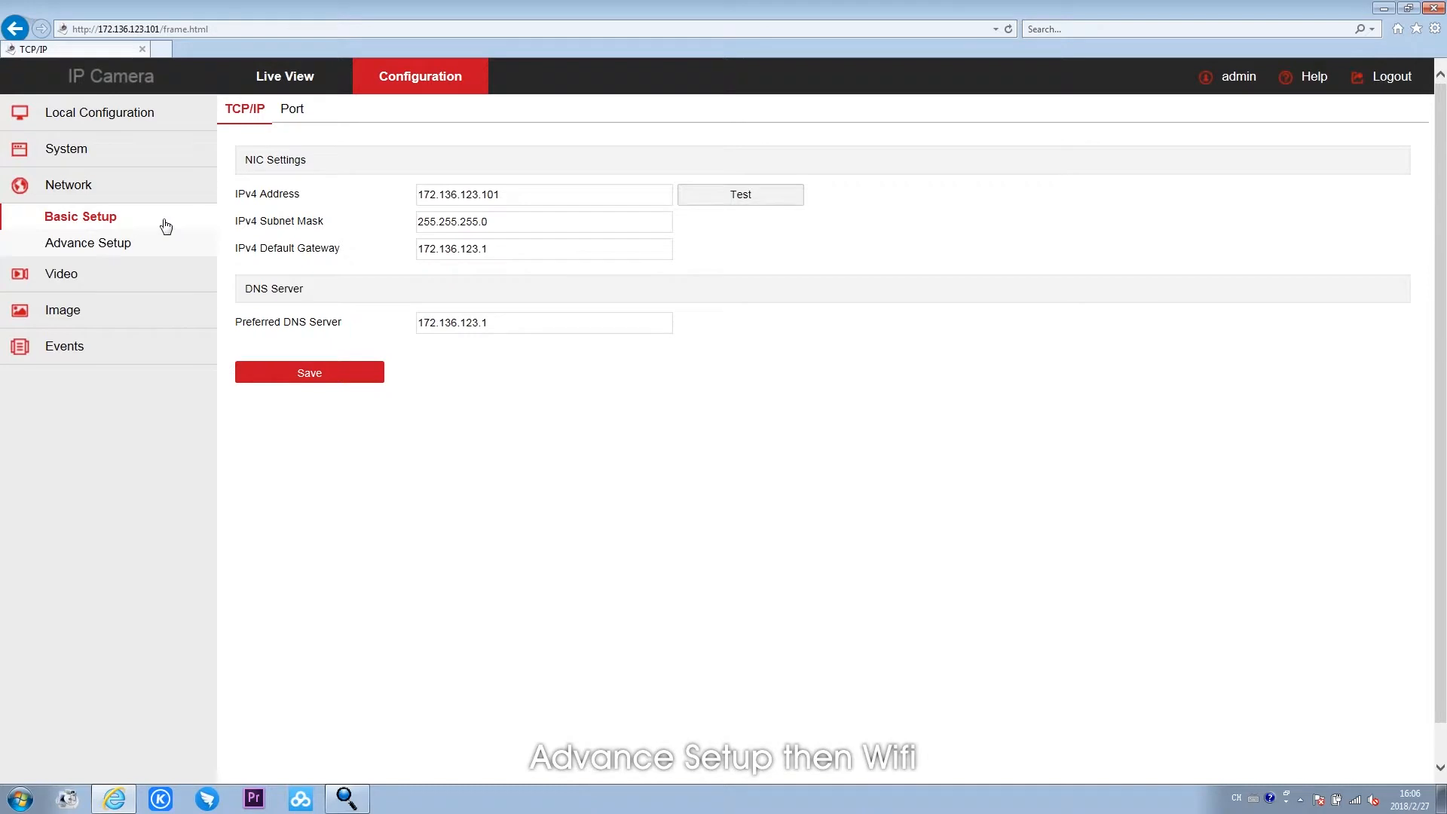
{"action": "left_click", "coordinate": [167, 249]}
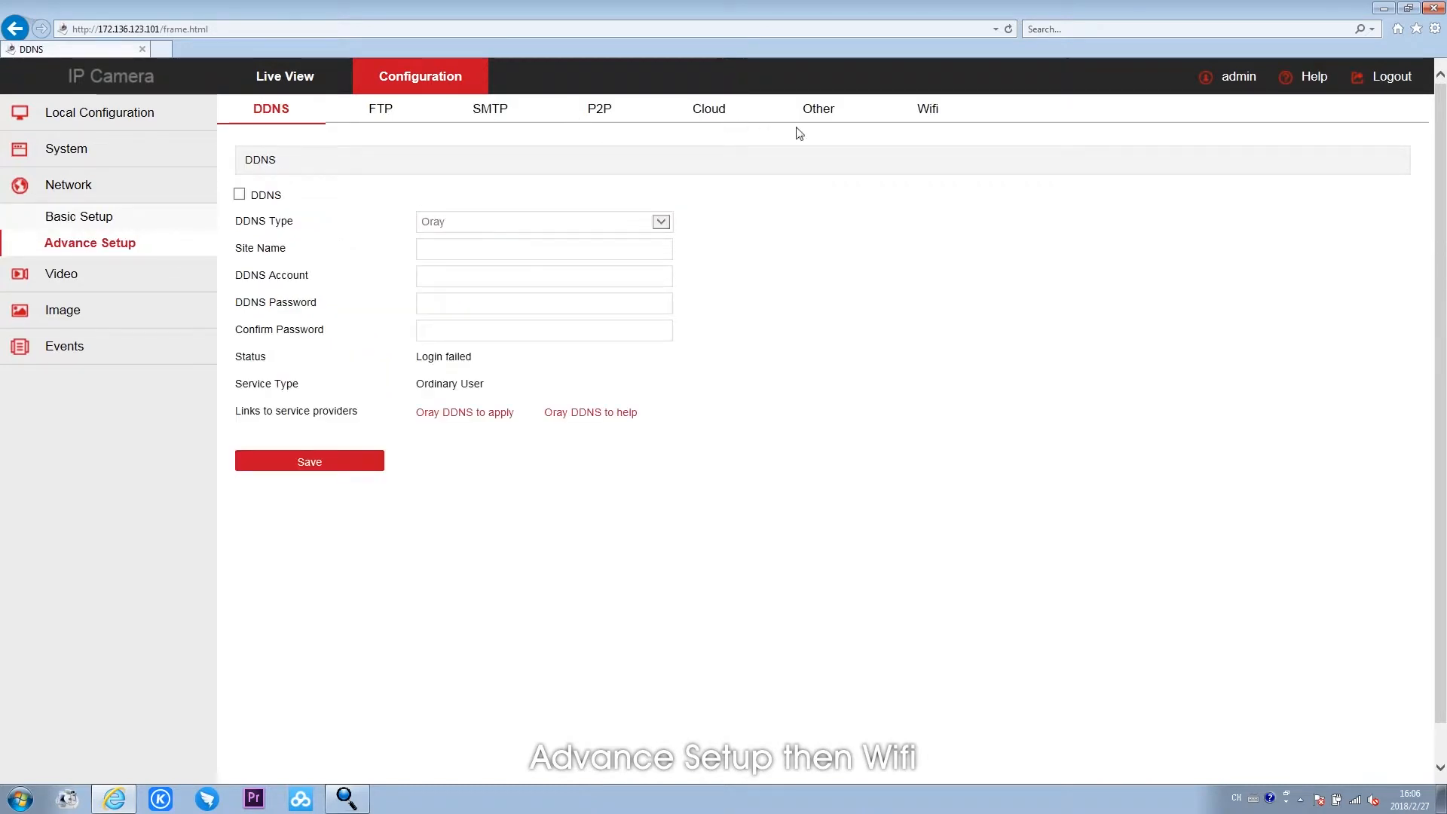
{"action": "left_click", "coordinate": [914, 119]}
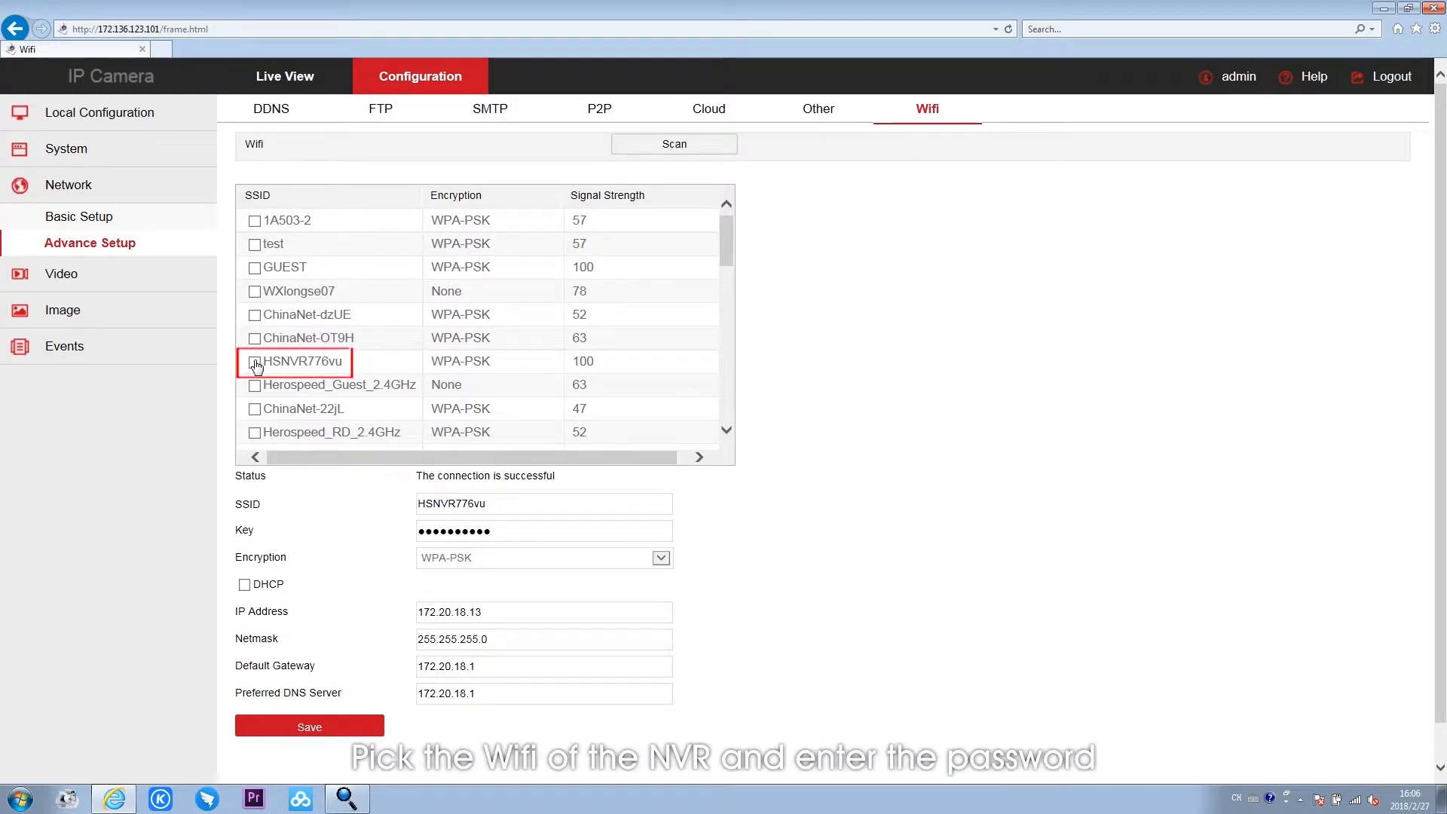
- Select the NVR's WiFi HSNVR776vu, enter its WiFi key, enable DHCP, save the settings, and reload the Wifi page
{"action": "left_click", "coordinate": [516, 533]}
{"action": "left_click_drag", "start_coordinate": [502, 532], "coordinate": [425, 531]}
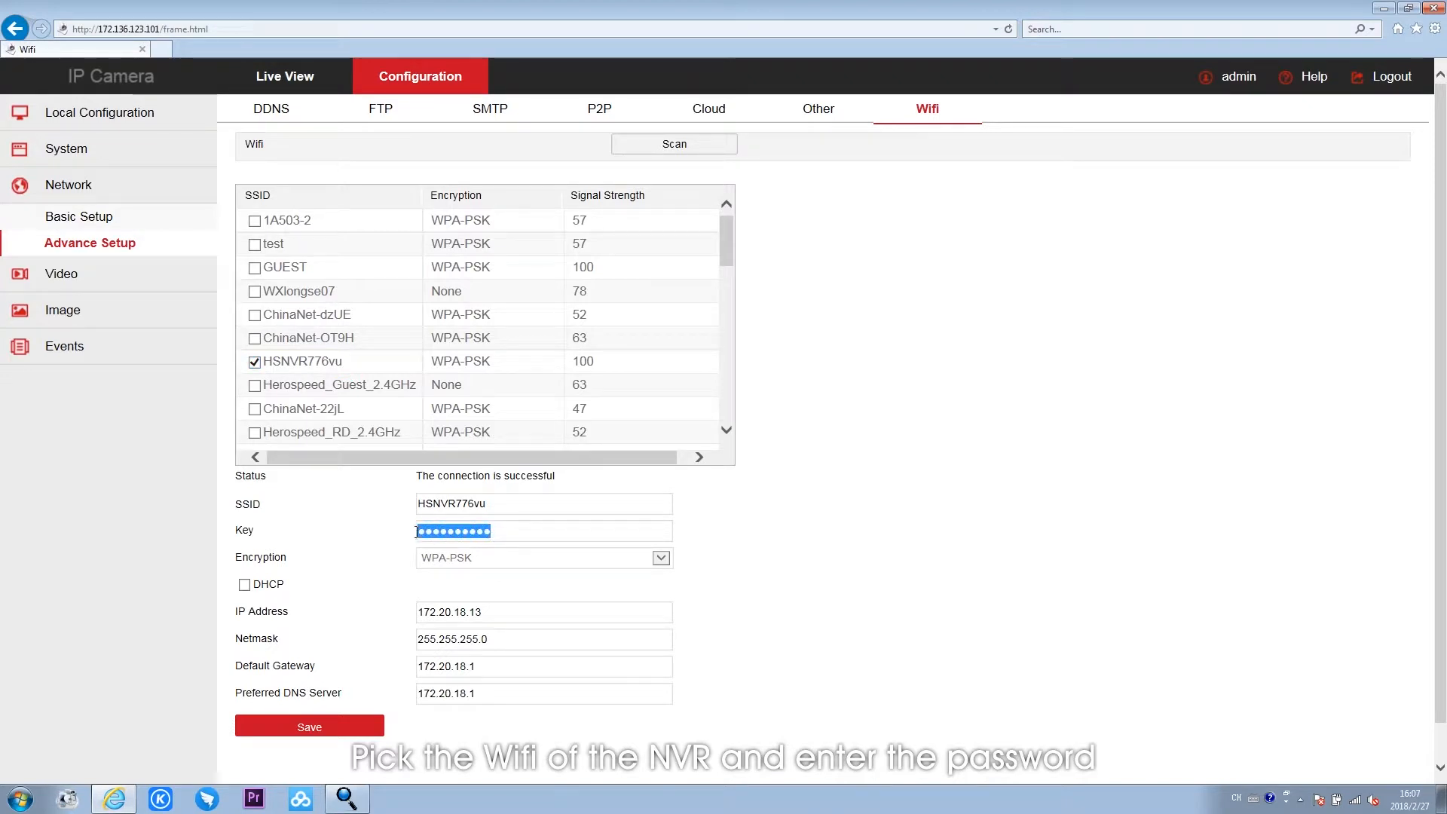
{"action": "key", "text": "BackSpace"}
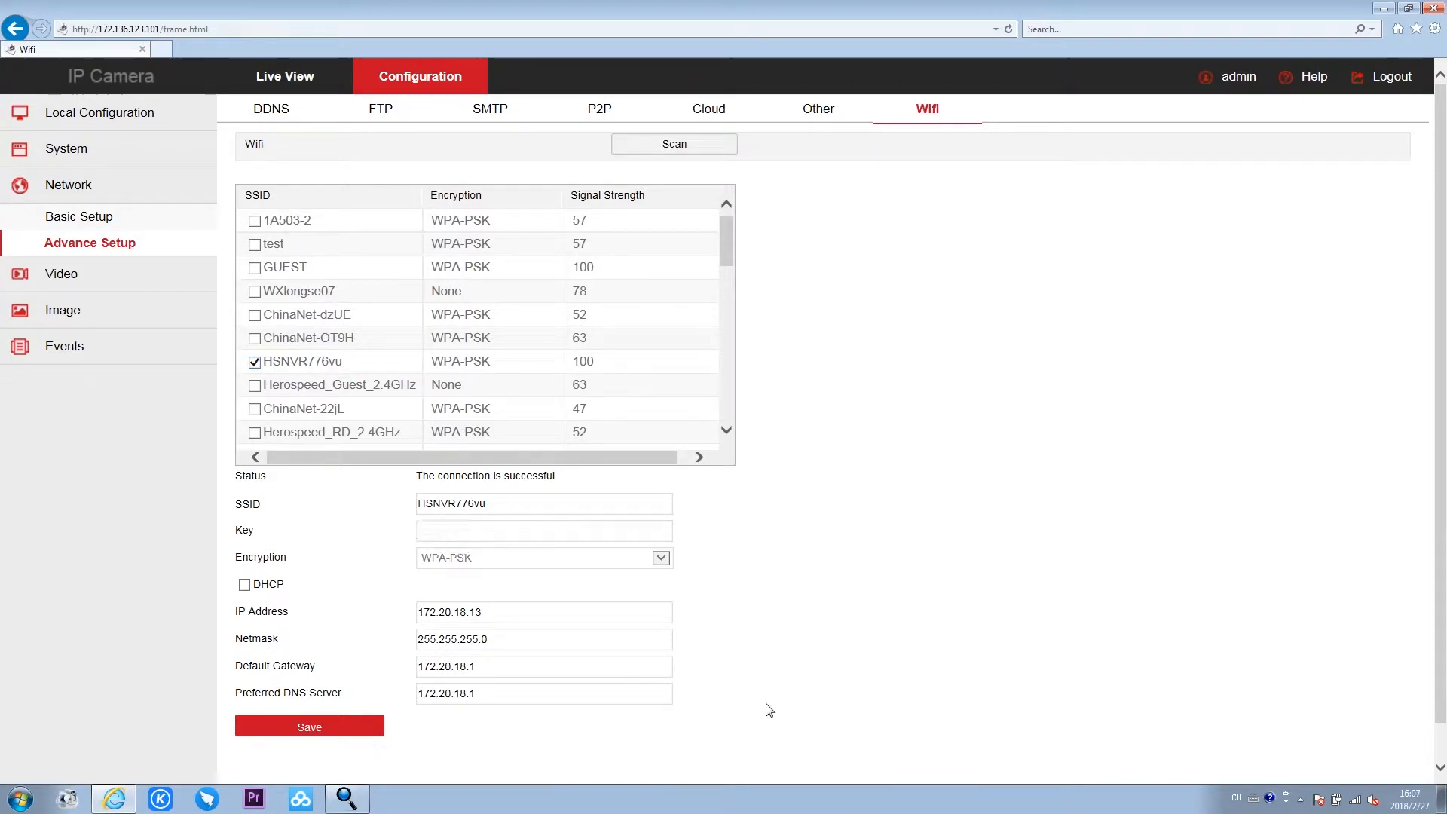
{"action": "type", "text": "1"}
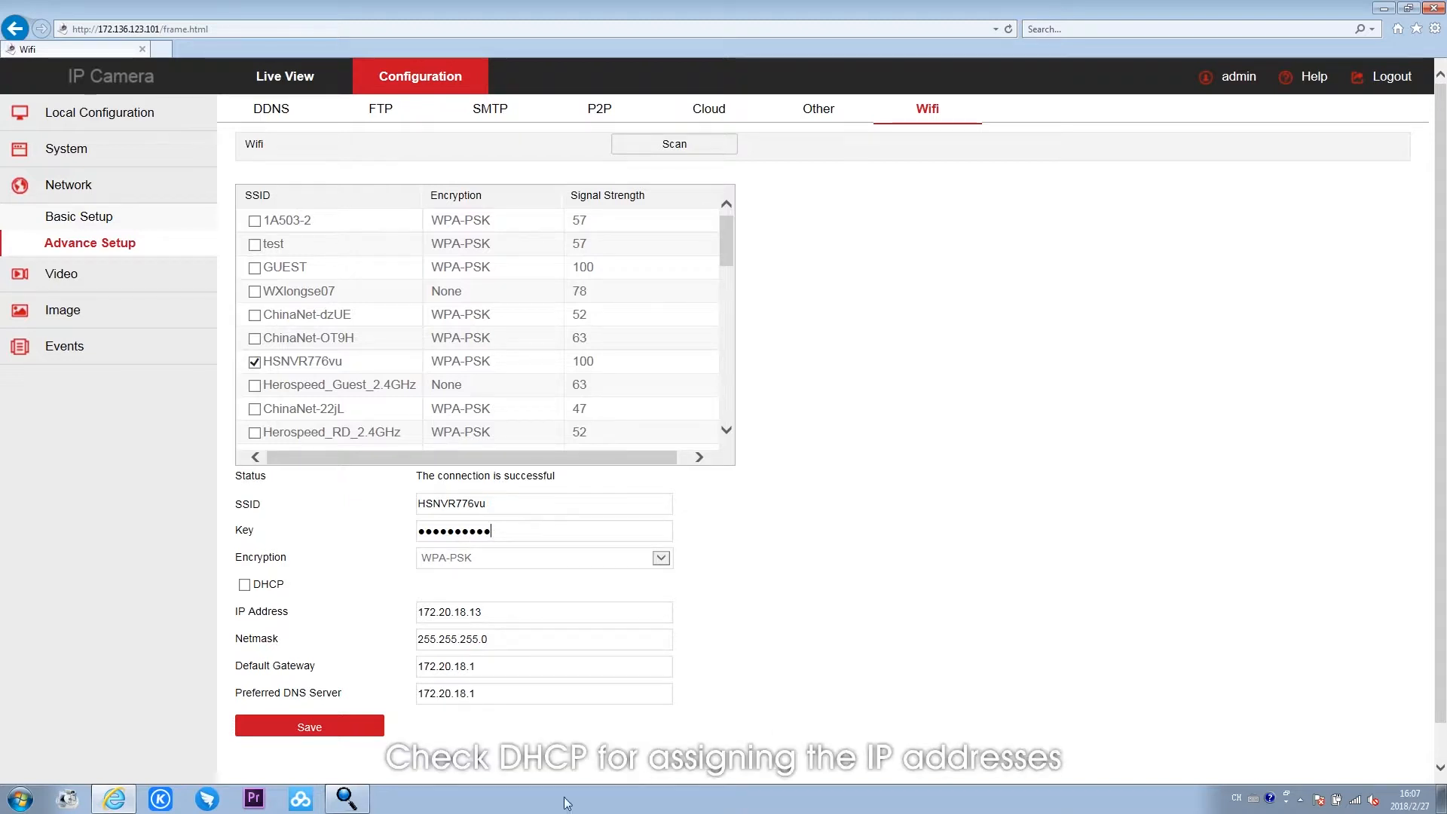
{"action": "left_click", "coordinate": [244, 584]}
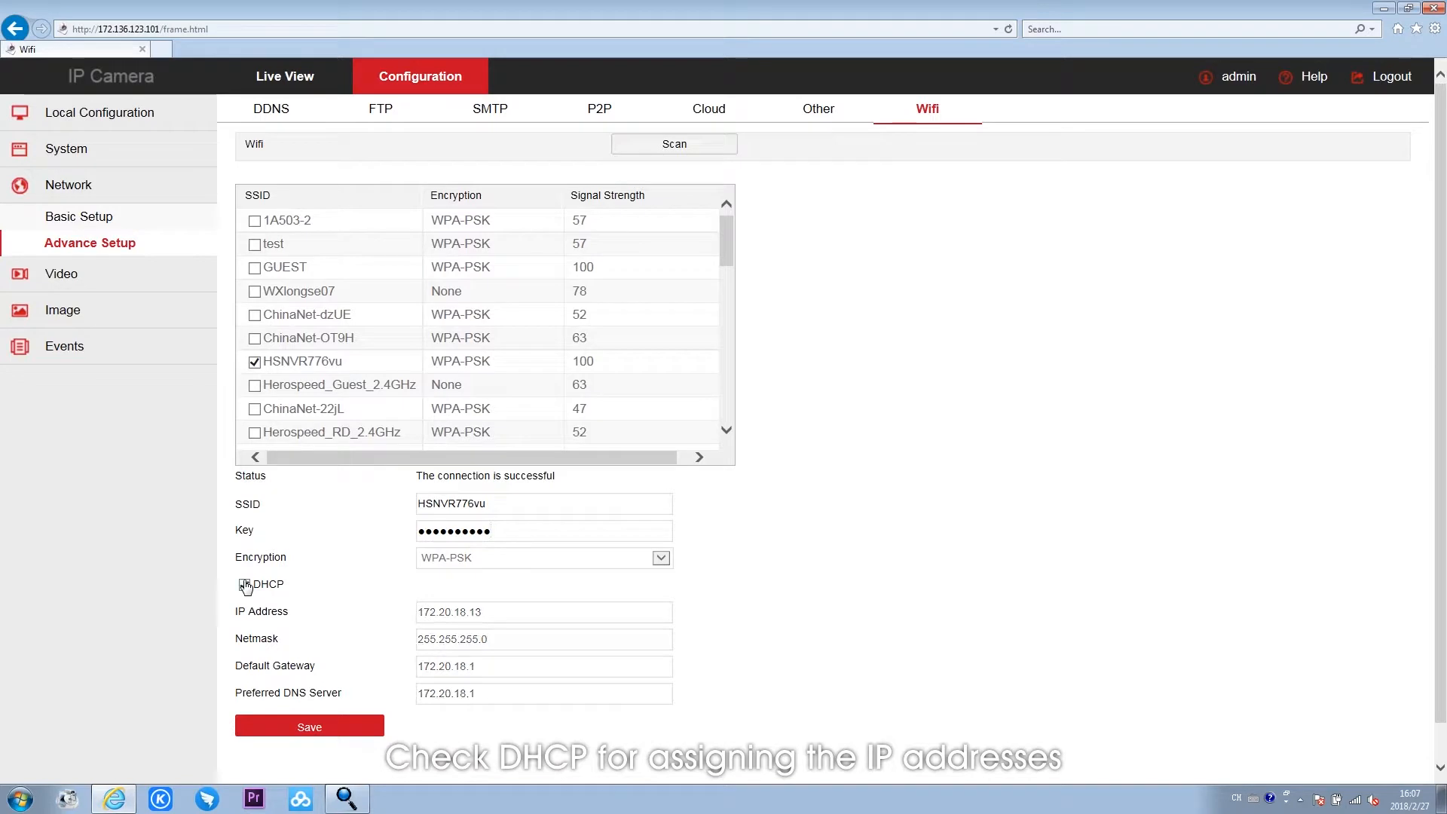
{"action": "left_click", "coordinate": [322, 728]}
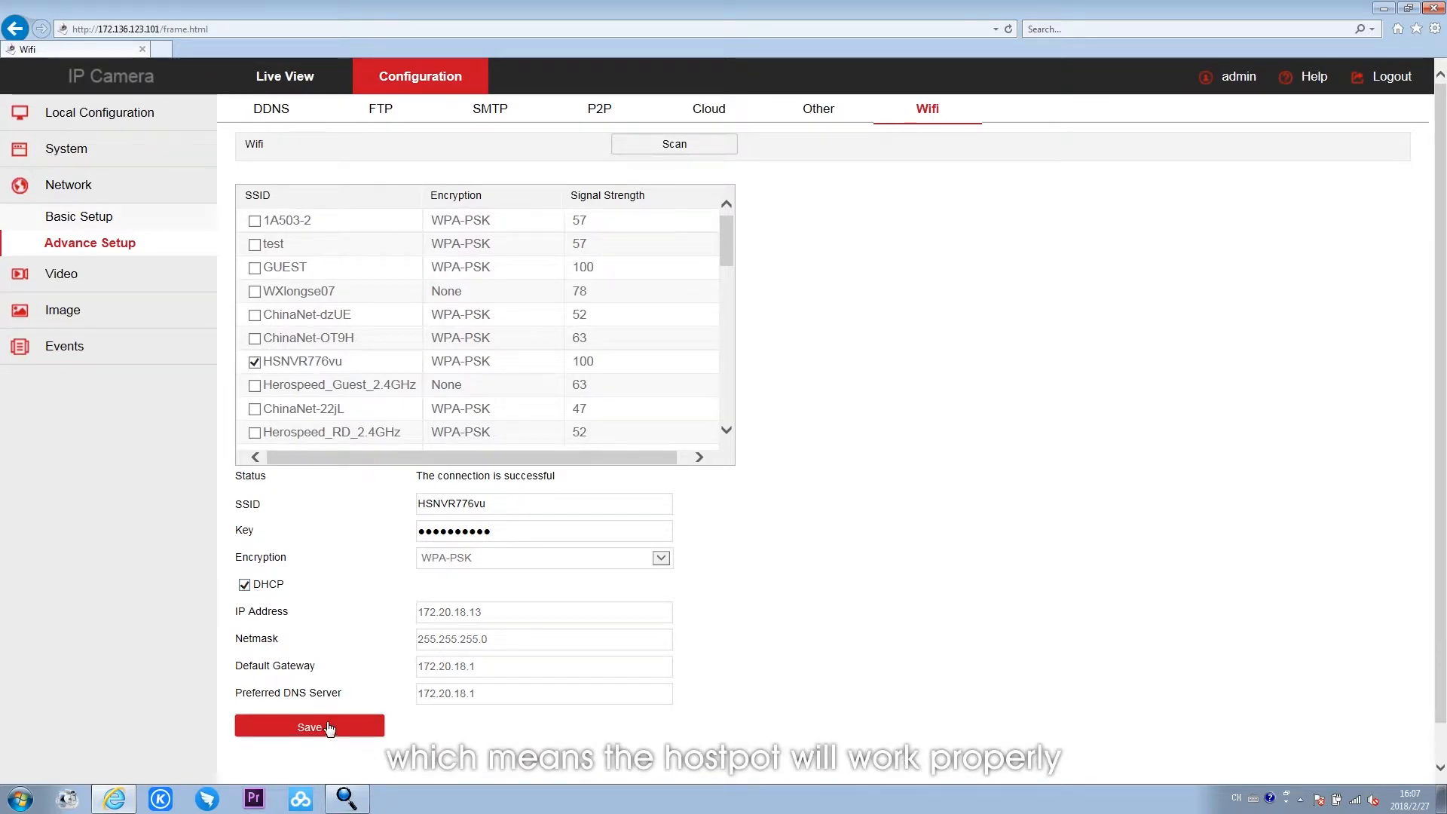
{"action": "left_click", "coordinate": [932, 113]}
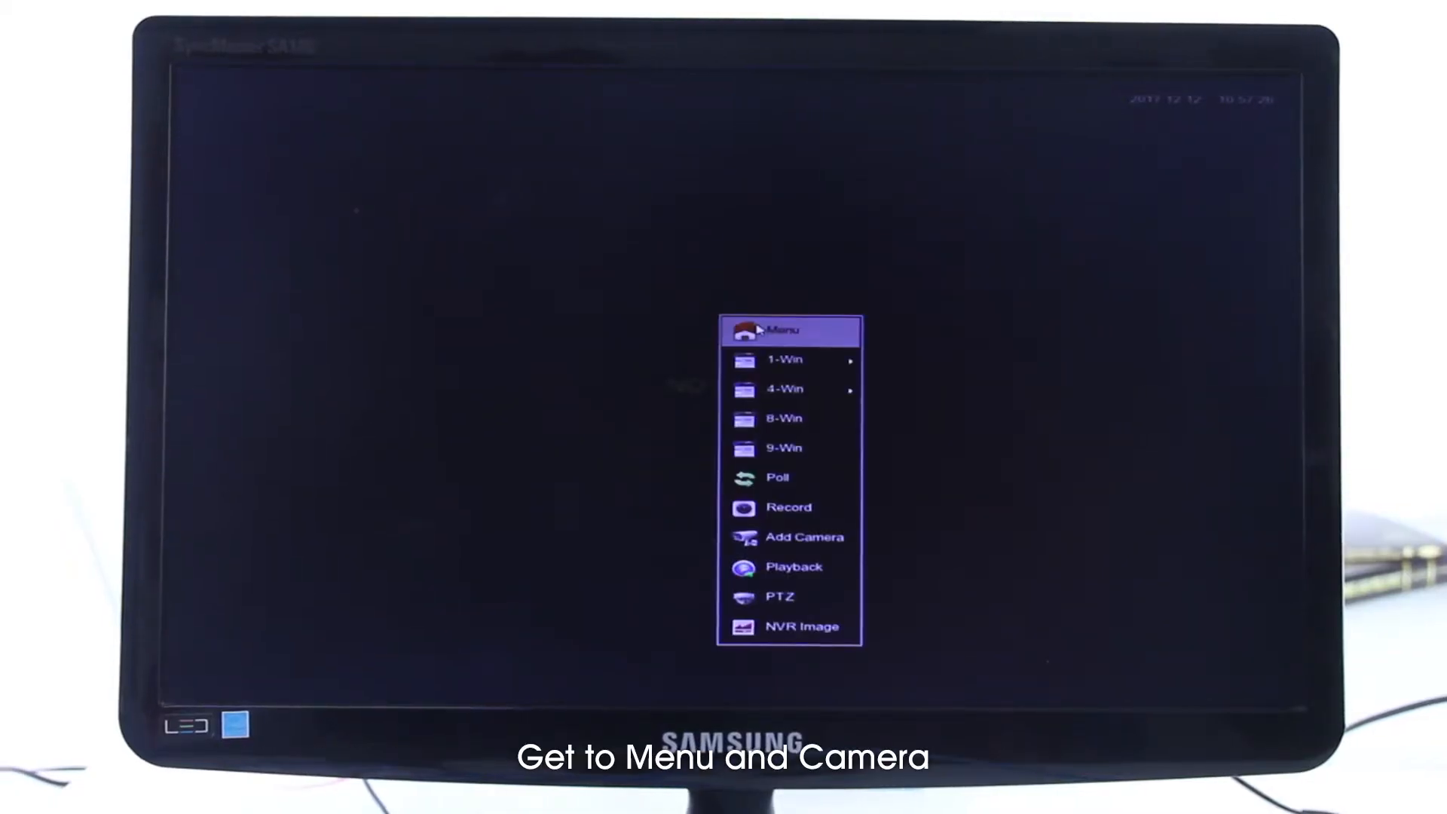
- Search for devices from the NVR's Camera Management and add the camera at 172.20.18.3
{"action": "right_click", "coordinate": [758, 330]}
{"action": "left_click", "coordinate": [461, 651]}
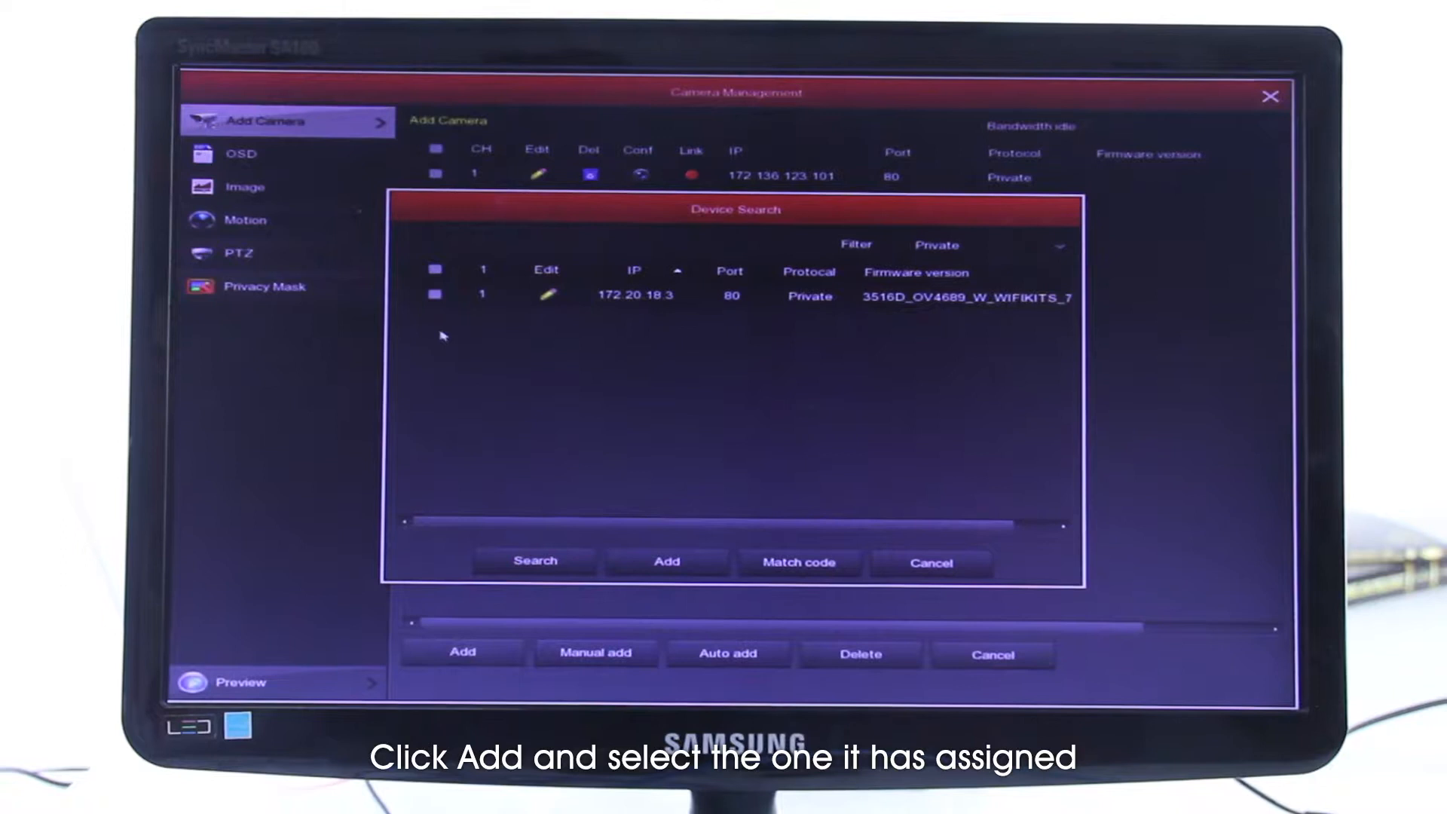
{"action": "left_click", "coordinate": [435, 294]}
{"action": "left_click", "coordinate": [1059, 248]}
{"action": "left_click", "coordinate": [1021, 319]}
{"action": "left_click", "coordinate": [663, 561]}
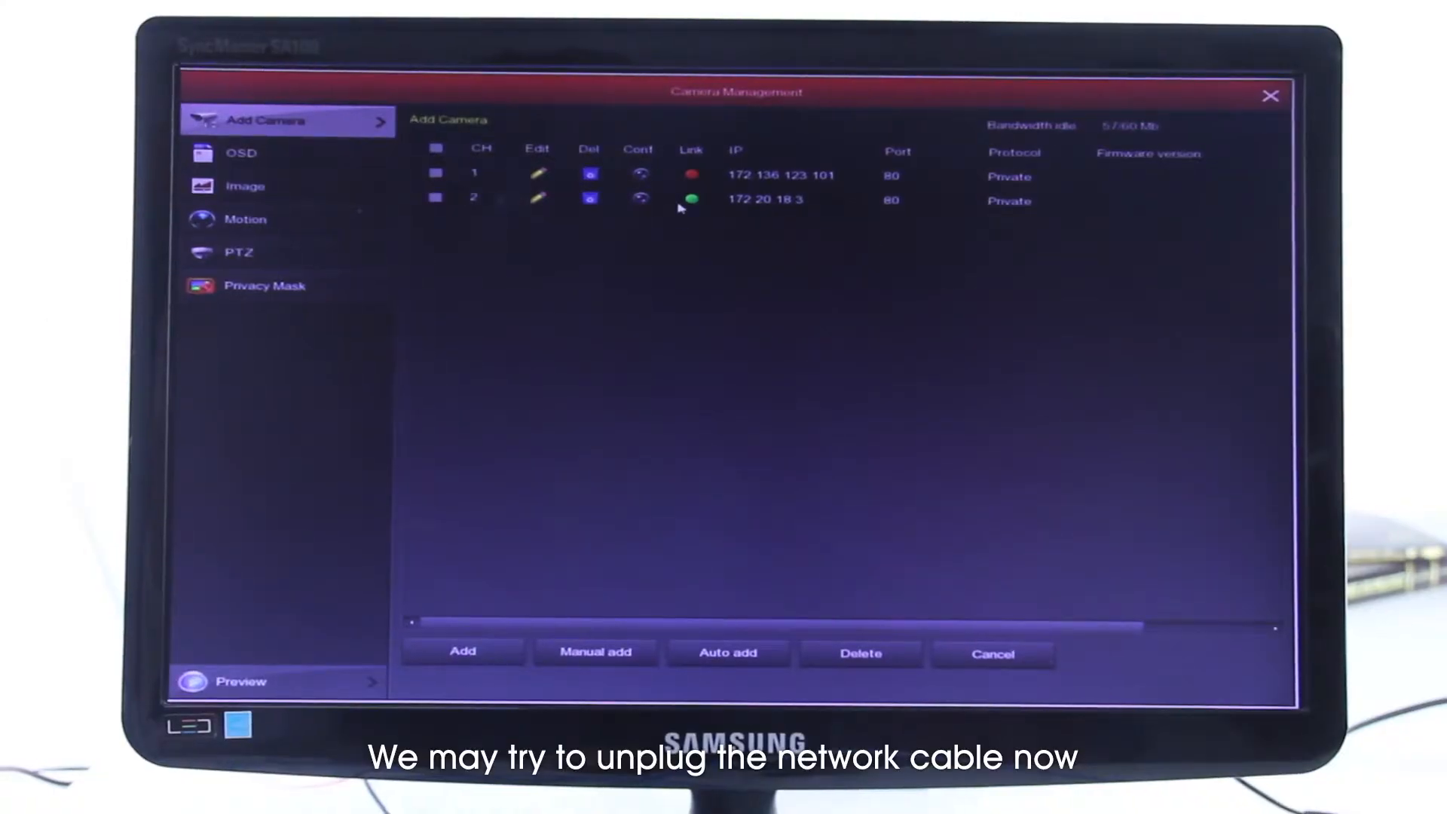
- Leave the NVR's Camera Management and return to the live preview
{"action": "right_click", "coordinate": [680, 208]}
{"action": "right_click", "coordinate": [694, 384]}
{"action": "double_click", "coordinate": [1074, 210]}
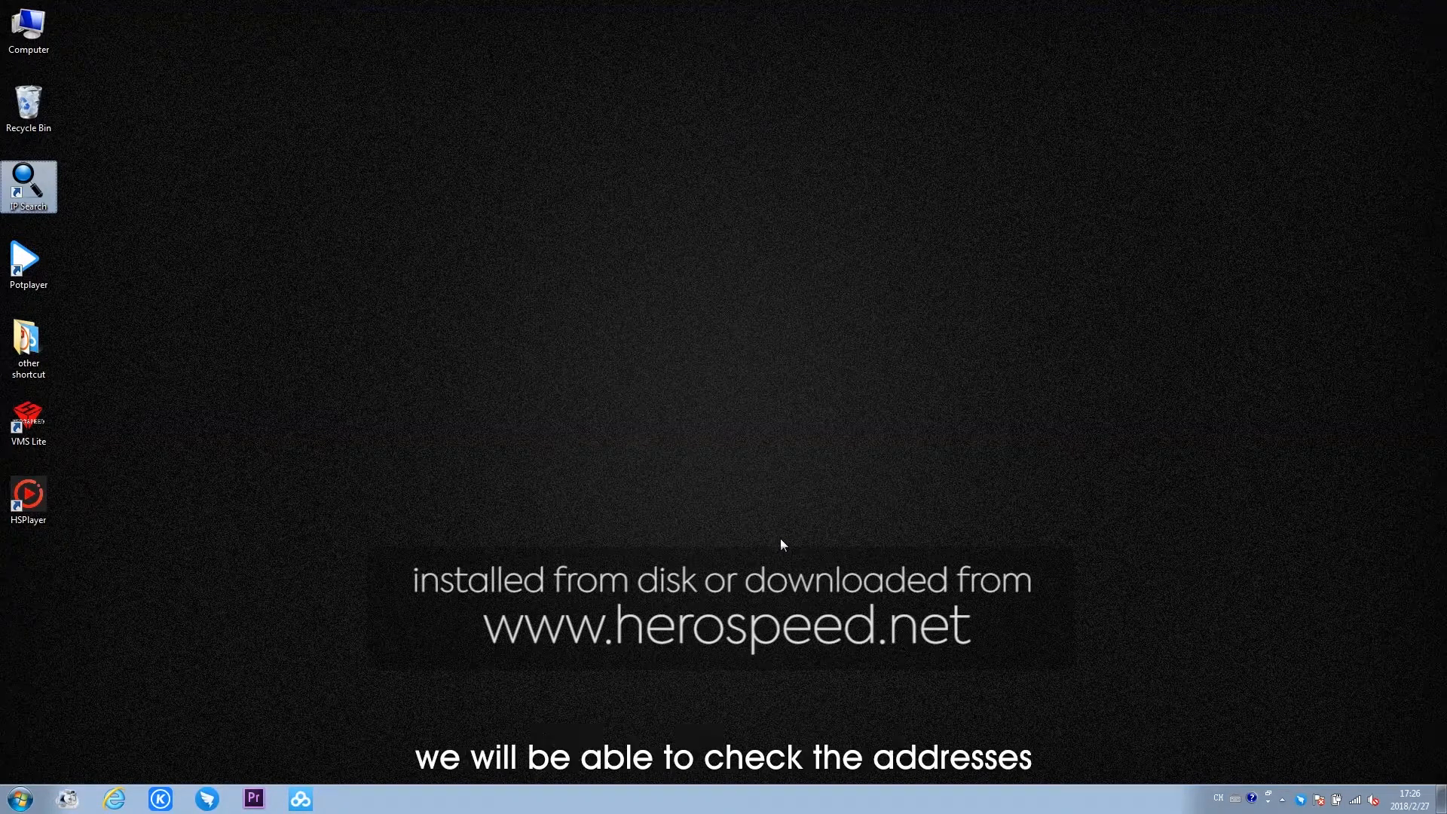
- Open IP Search Tool from the desktop and search for the devices on the network
{"action": "double_click", "coordinate": [42, 185]}
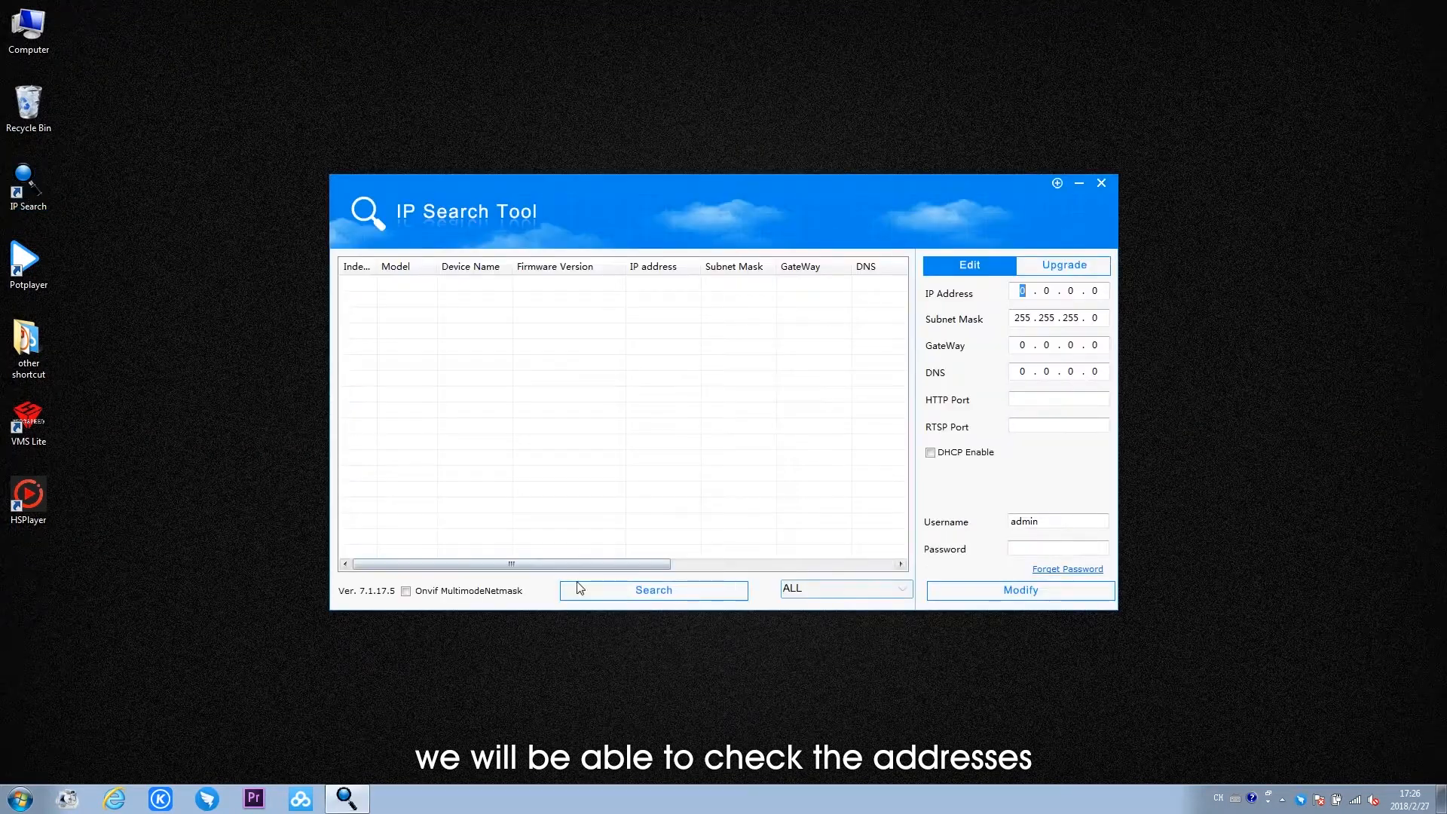
{"action": "left_click", "coordinate": [603, 592]}
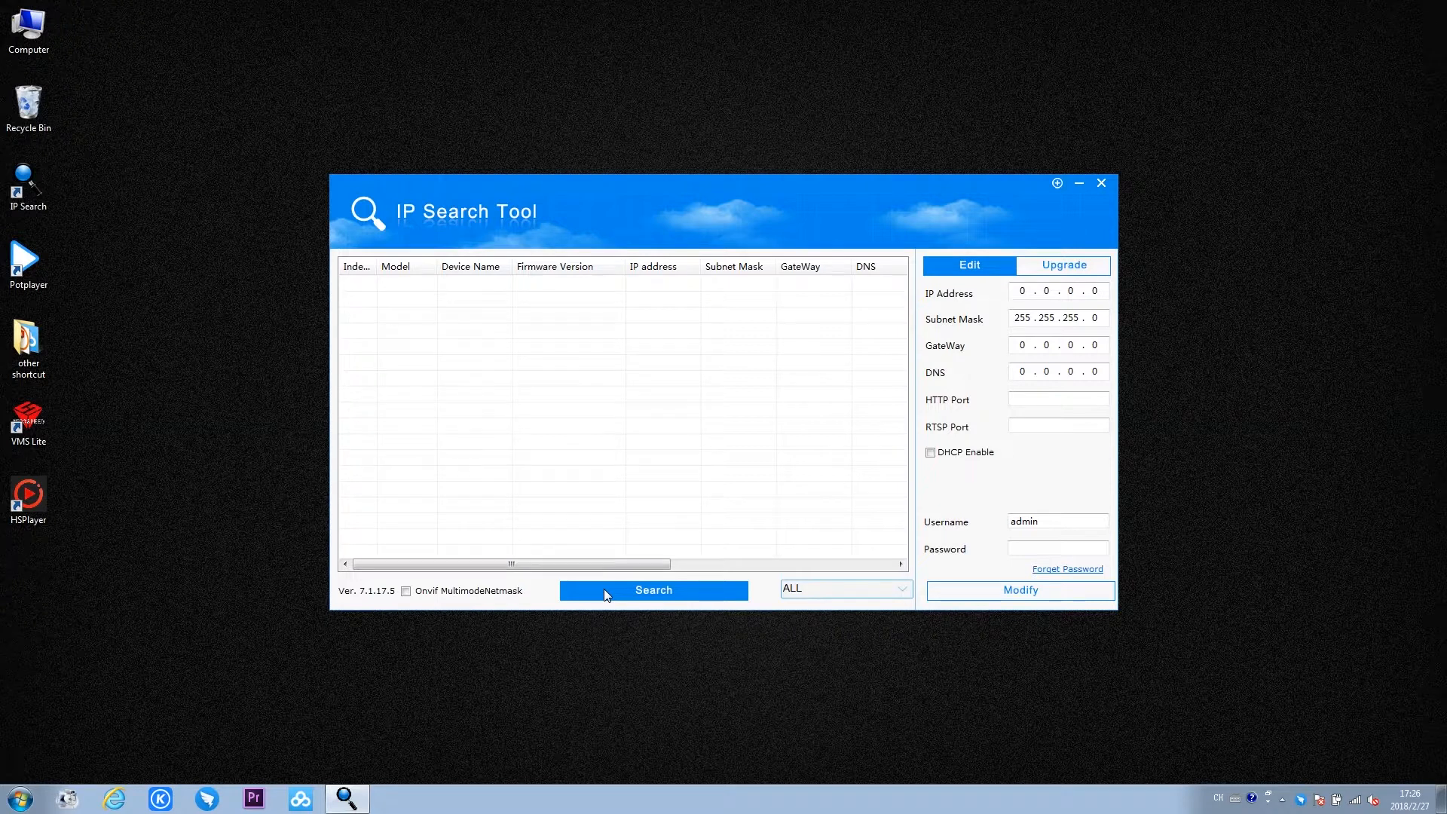
{"action": "left_click", "coordinate": [639, 445]}
- Check in the wired connection's IPv4 properties that the IP address is obtained automatically, accept the settings, and close the Network and Sharing Center
{"action": "left_click", "coordinate": [1354, 805]}
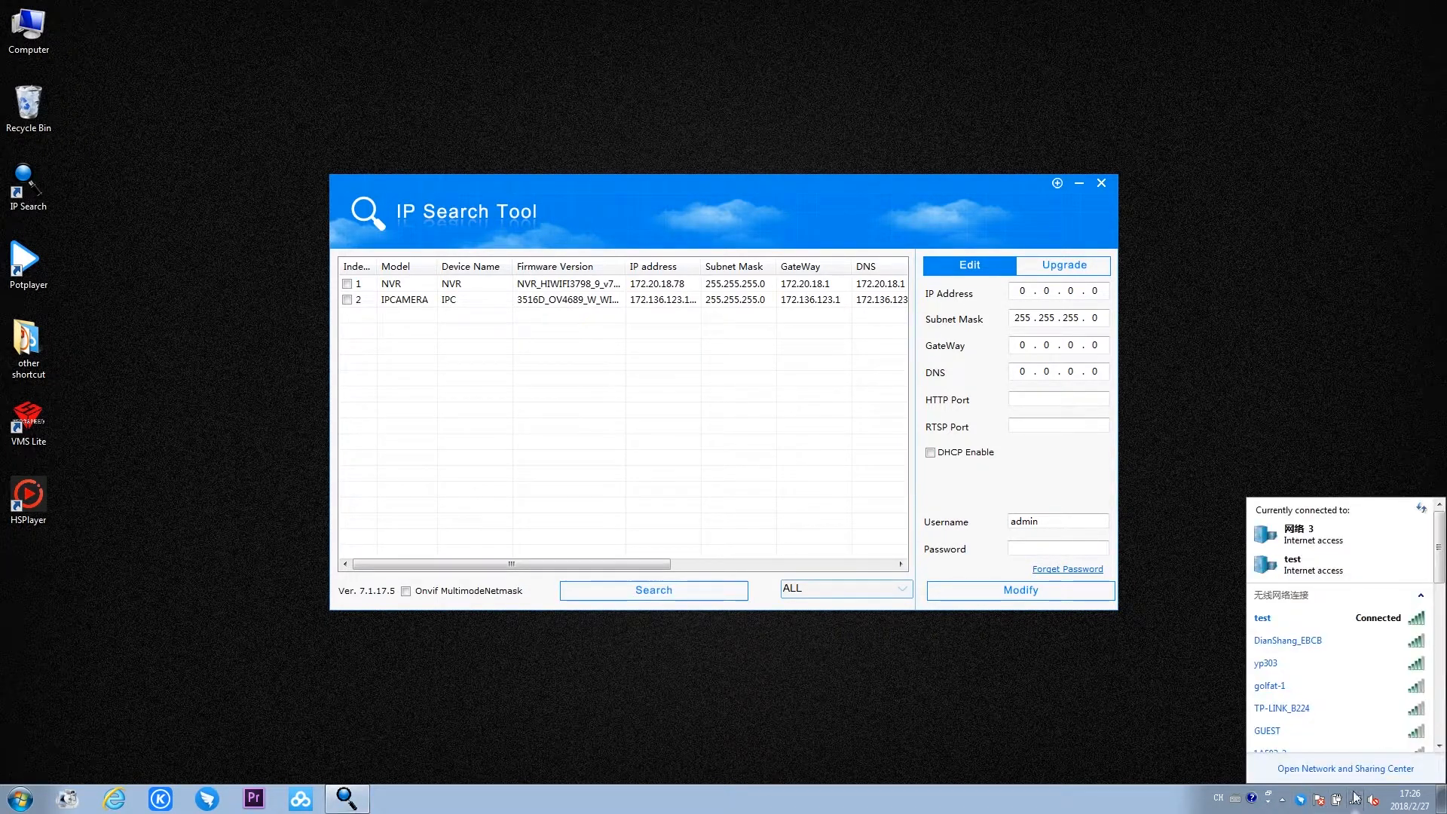
{"action": "left_click", "coordinate": [1357, 777]}
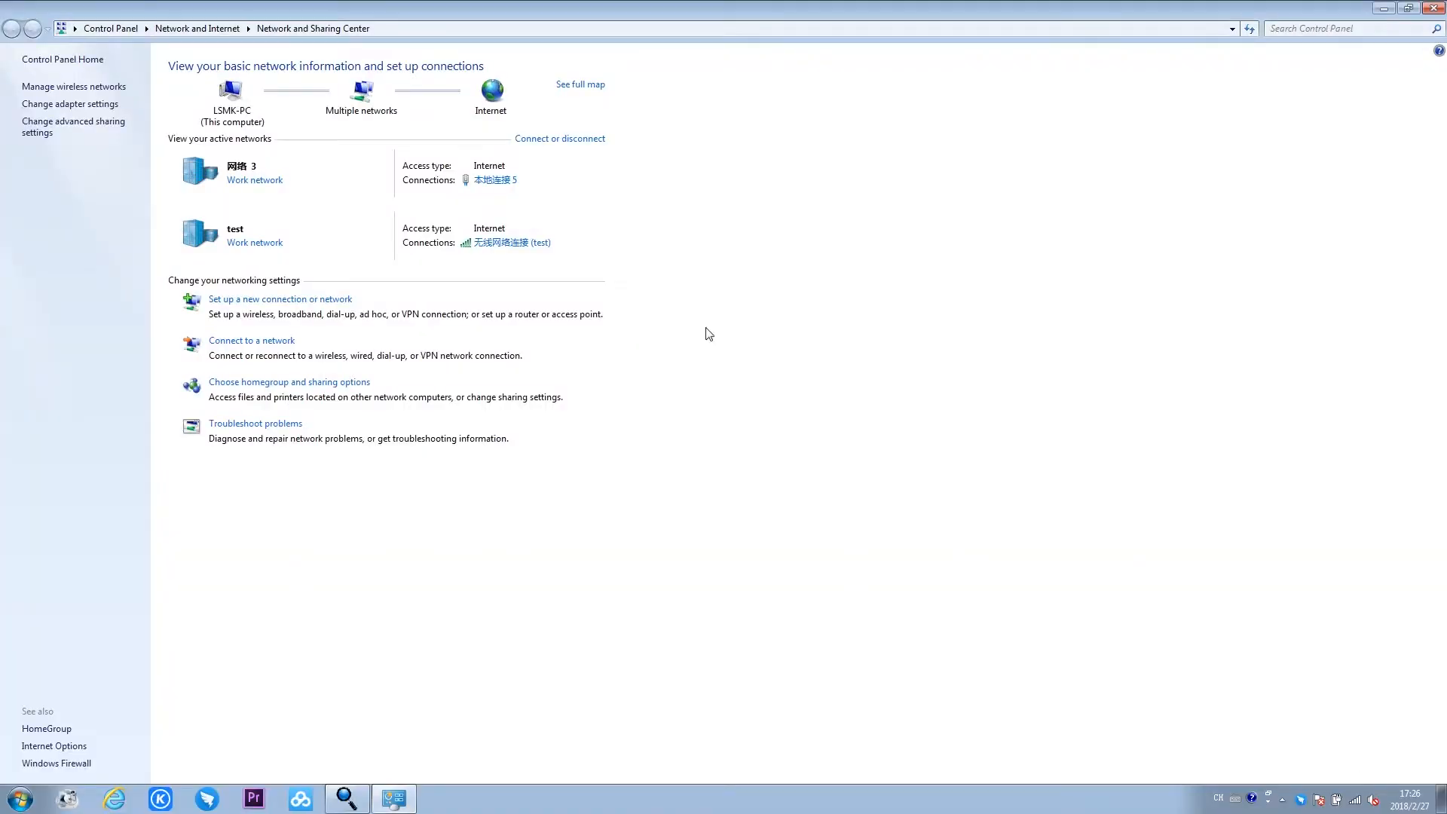
{"action": "left_click", "coordinate": [501, 184]}
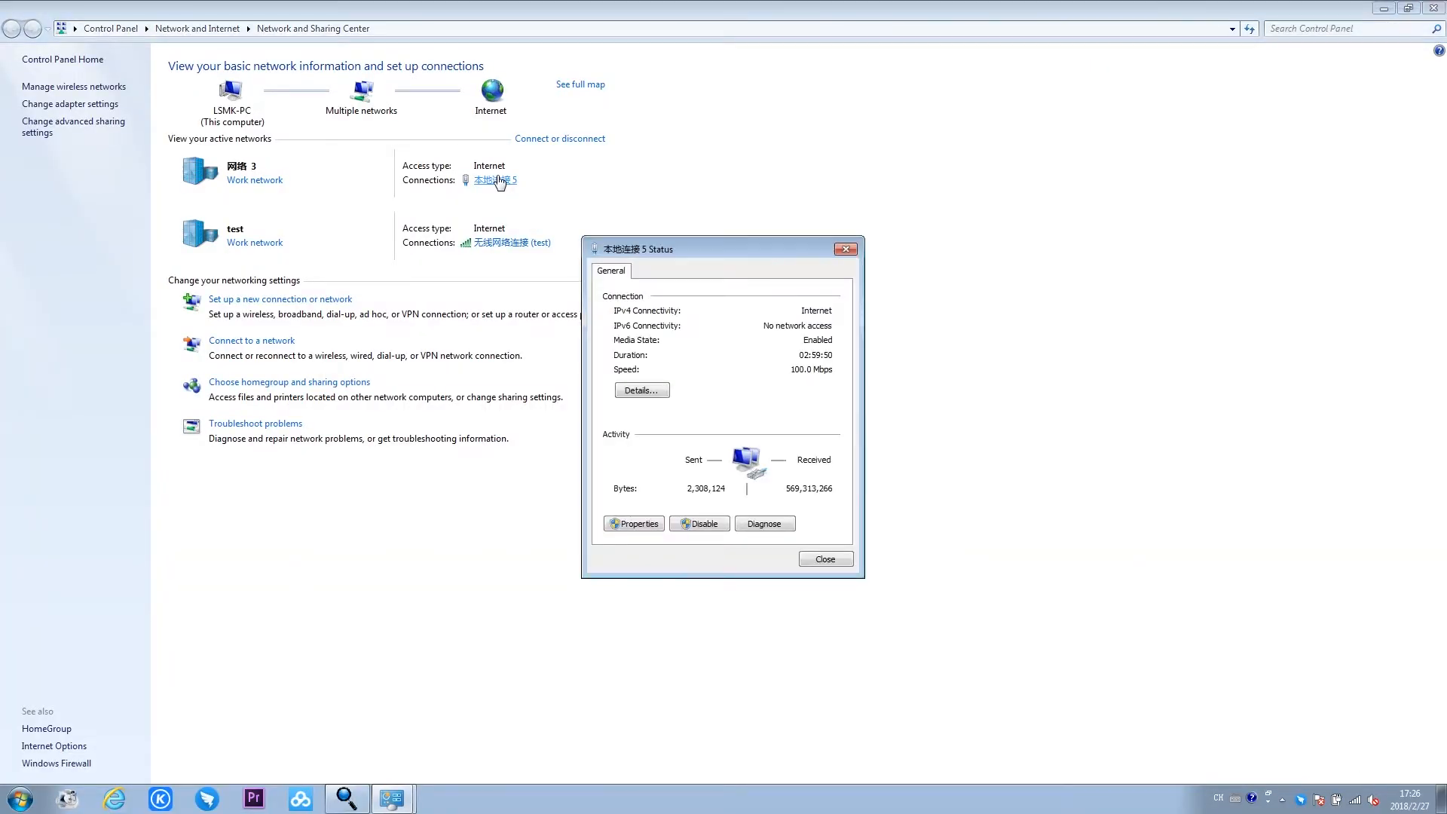
{"action": "left_click", "coordinate": [645, 523]}
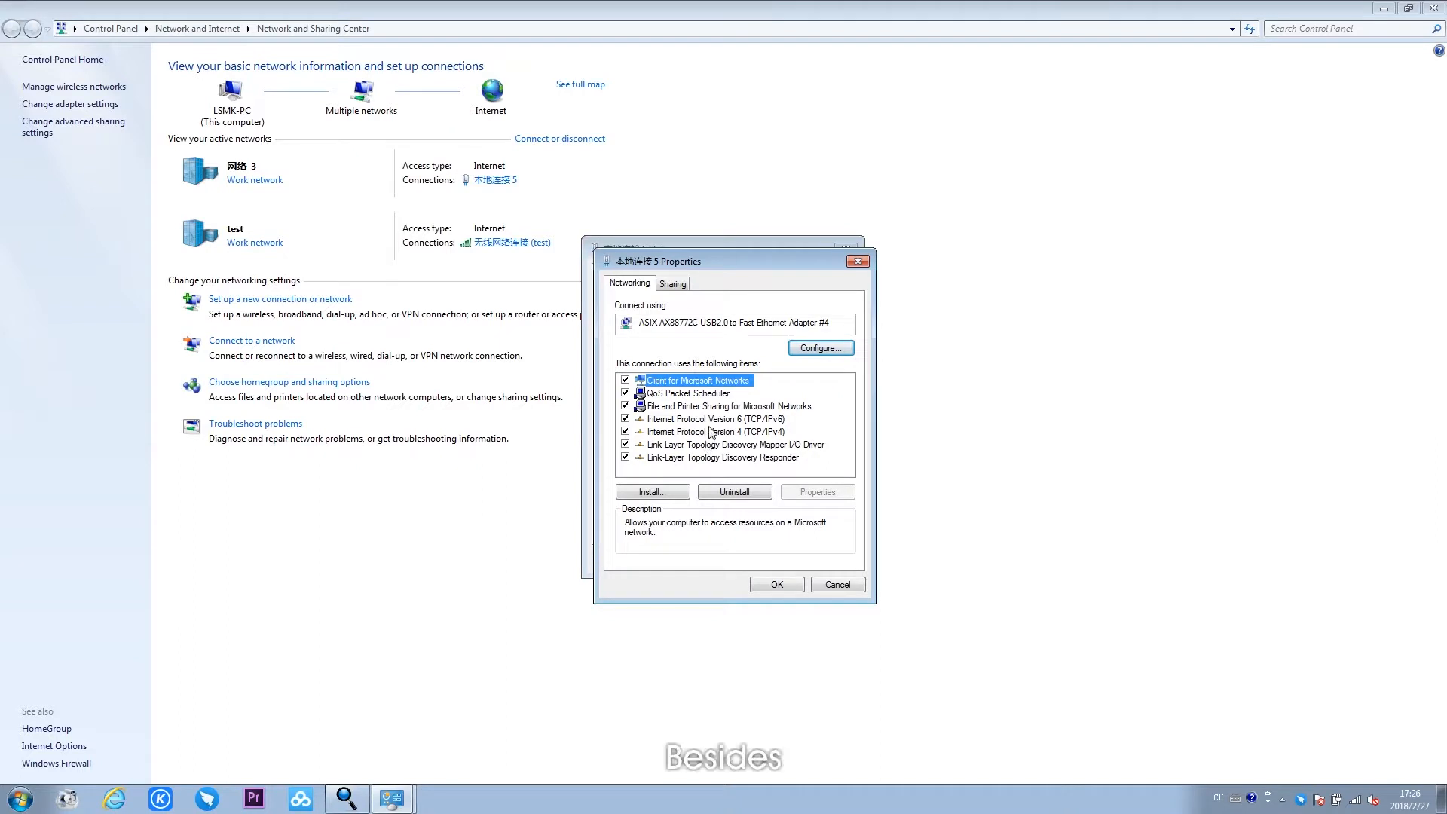
{"action": "double_click", "coordinate": [711, 431]}
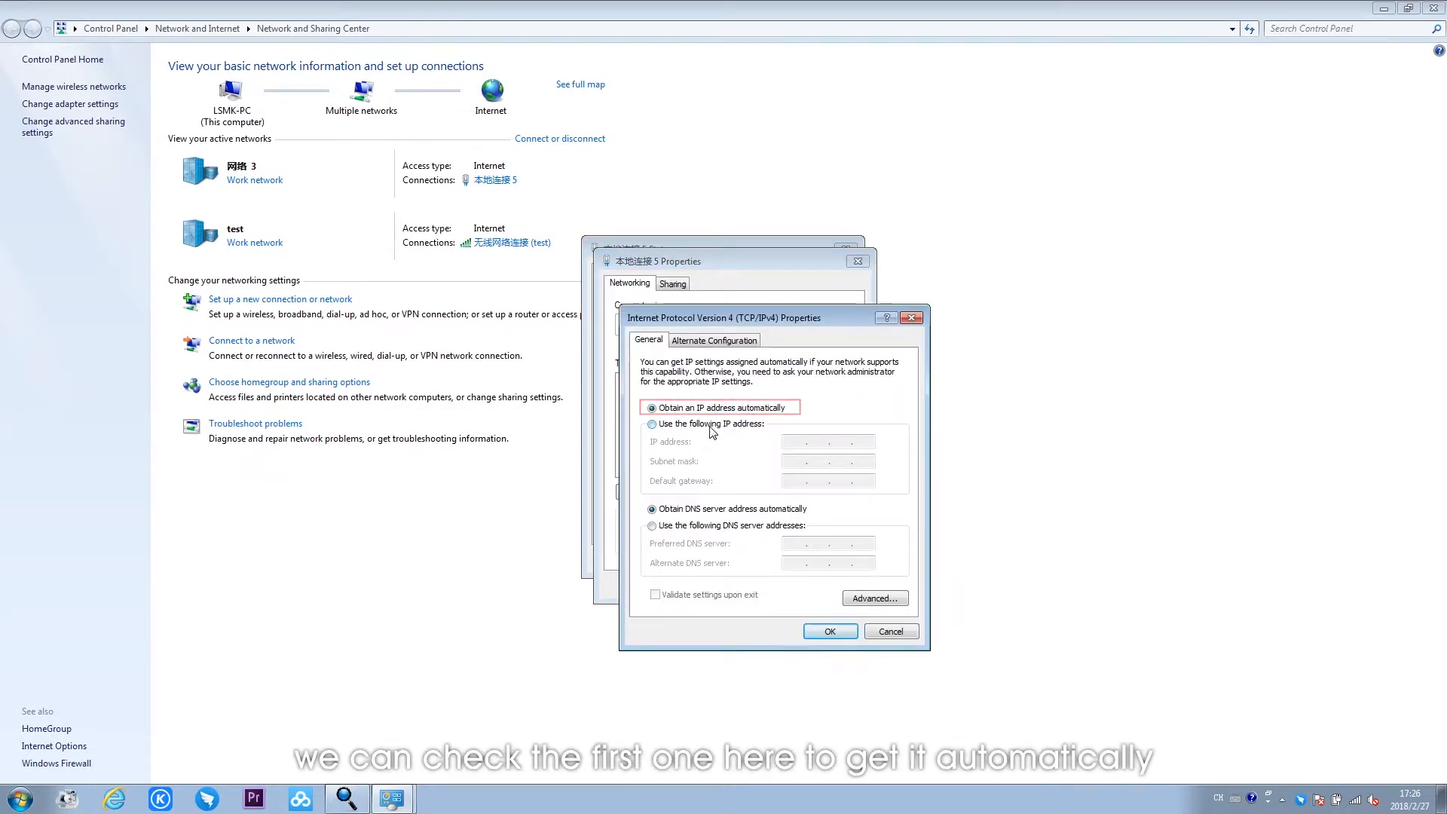
{"action": "left_click", "coordinate": [827, 635]}
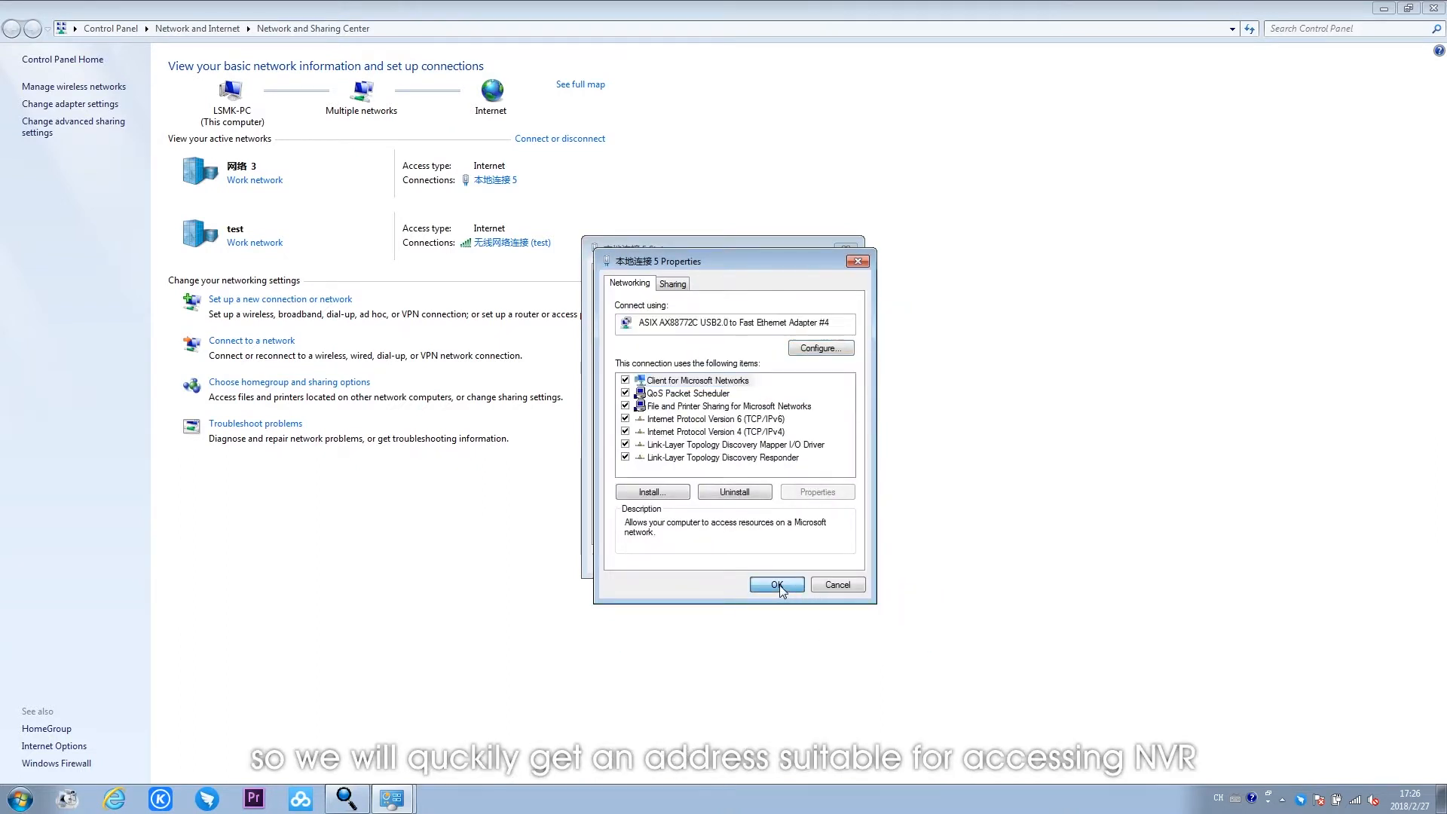
{"action": "left_click", "coordinate": [777, 586]}
{"action": "left_click", "coordinate": [825, 559]}
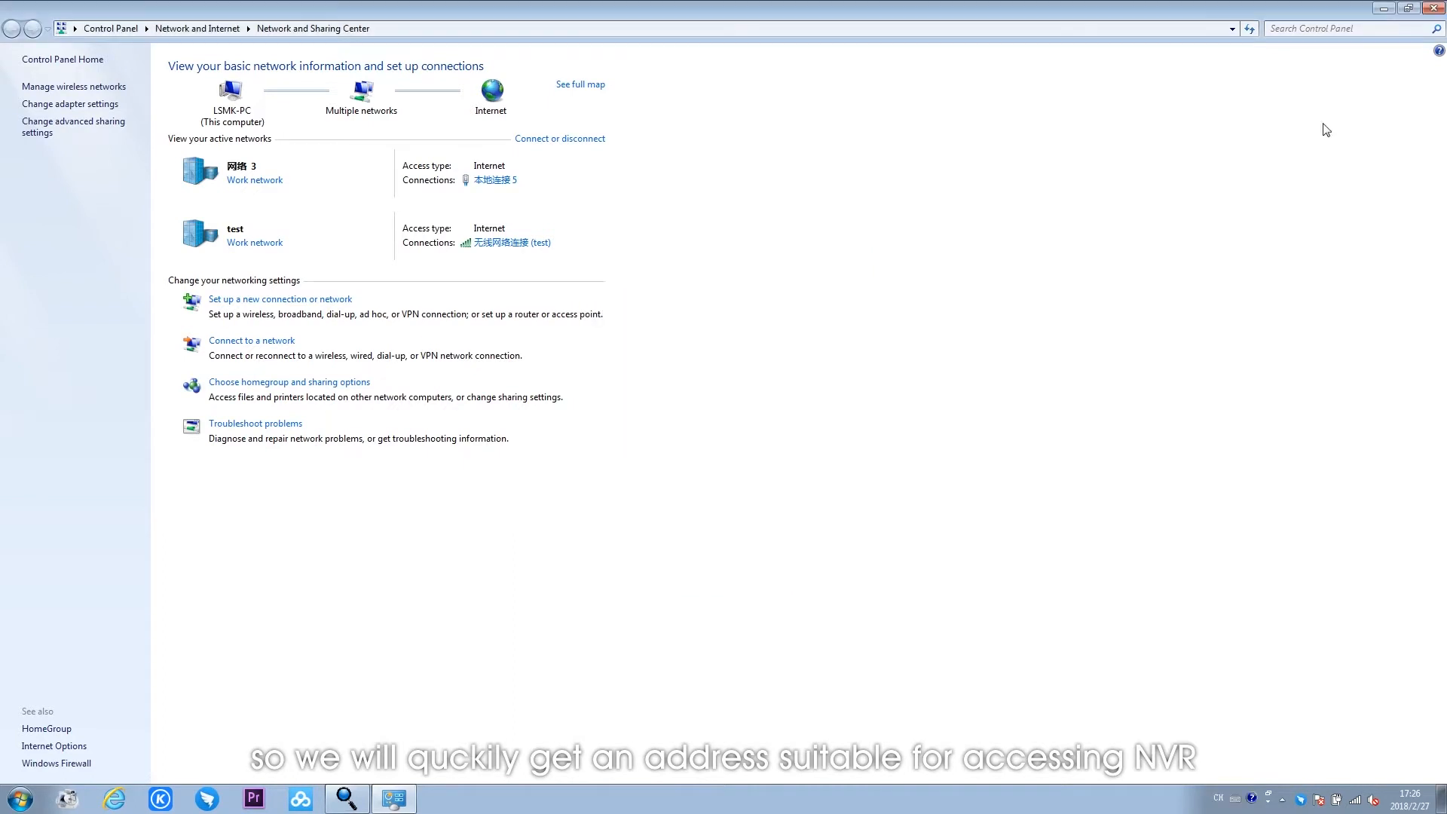
{"action": "left_click", "coordinate": [1435, 9]}
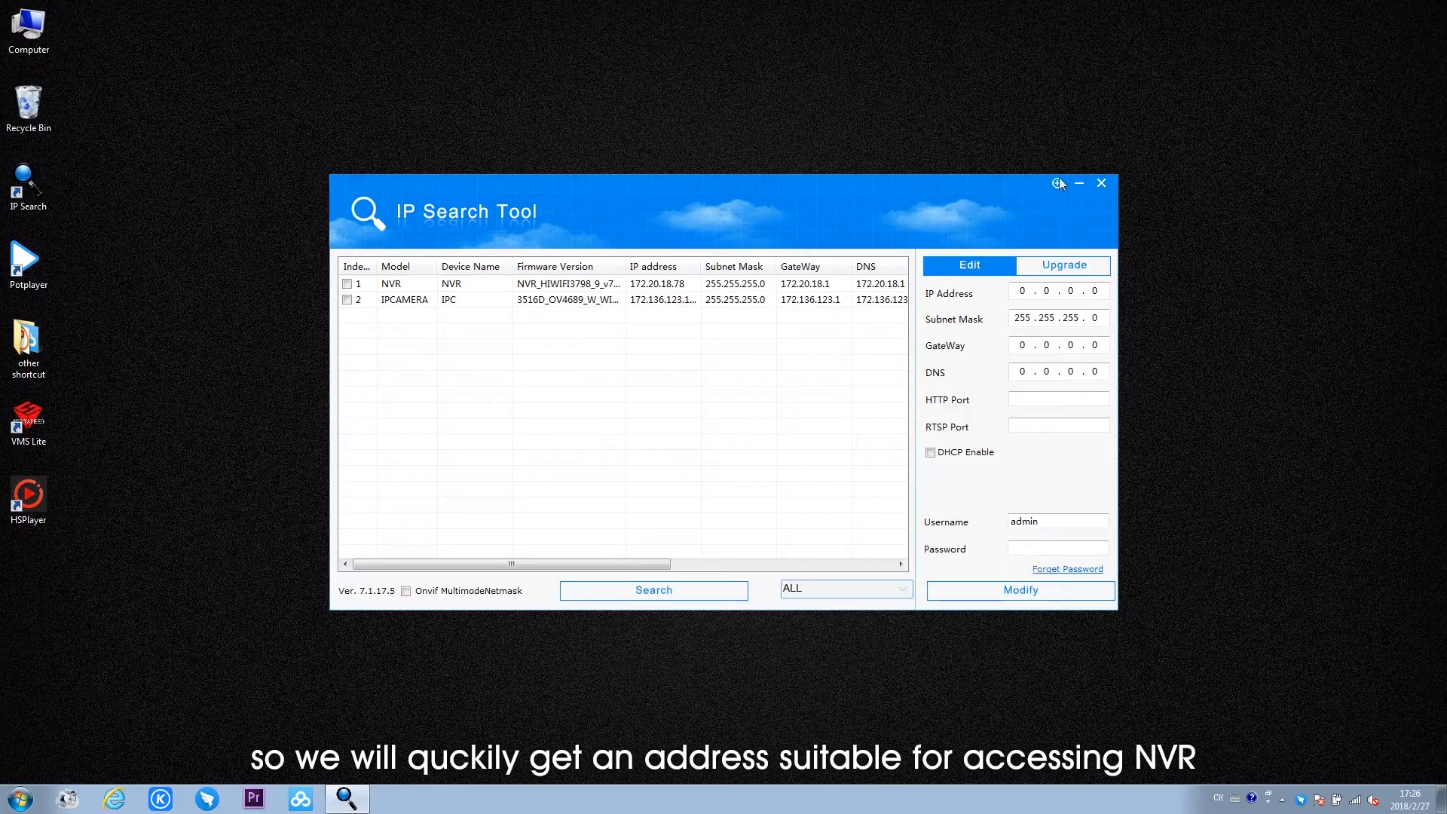
- Open the NVR's web page at 172.20.18.78 from the search results and log in as admin with the account password
{"action": "double_click", "coordinate": [669, 286]}
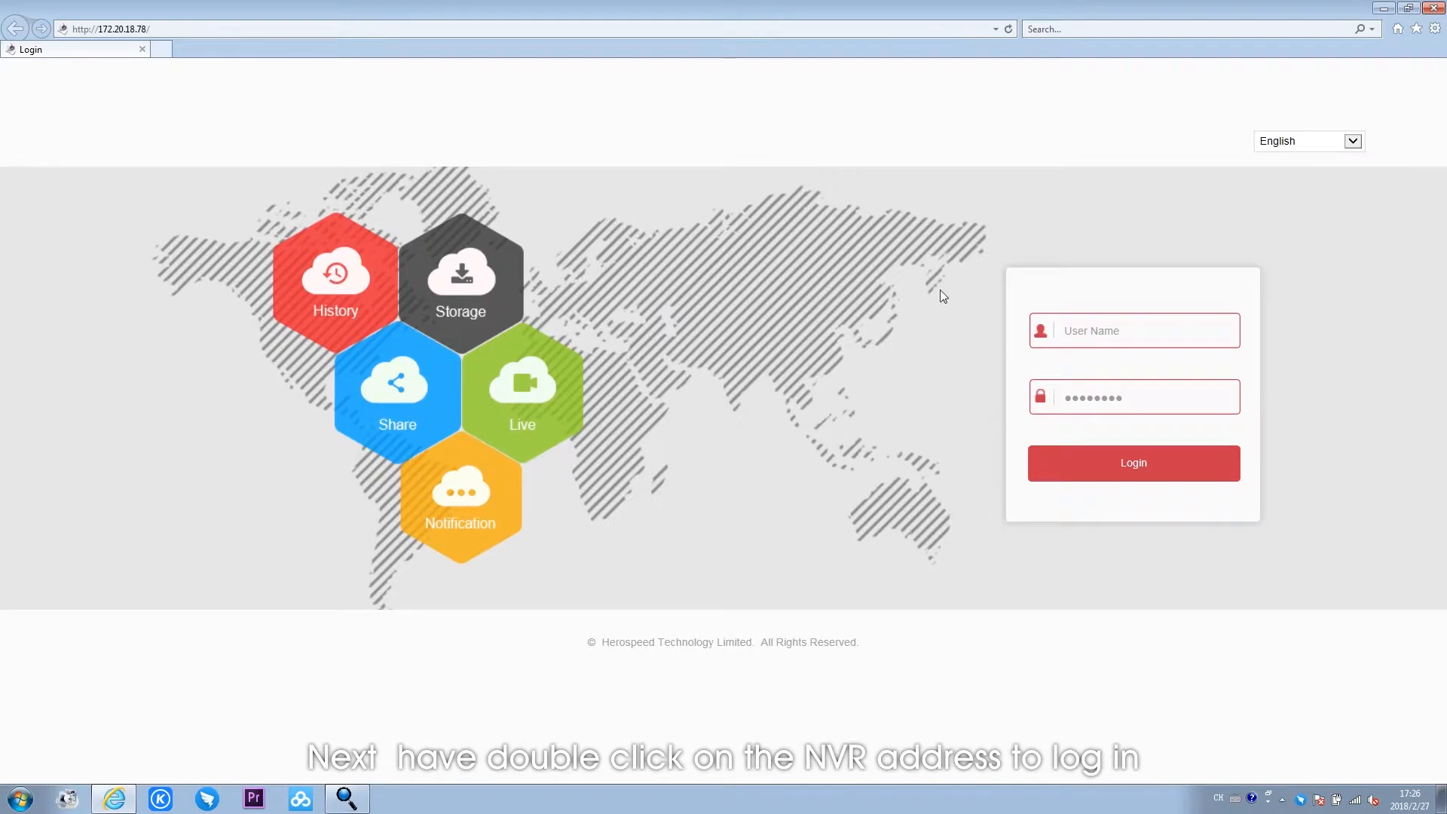
{"action": "type", "text": "admin"}
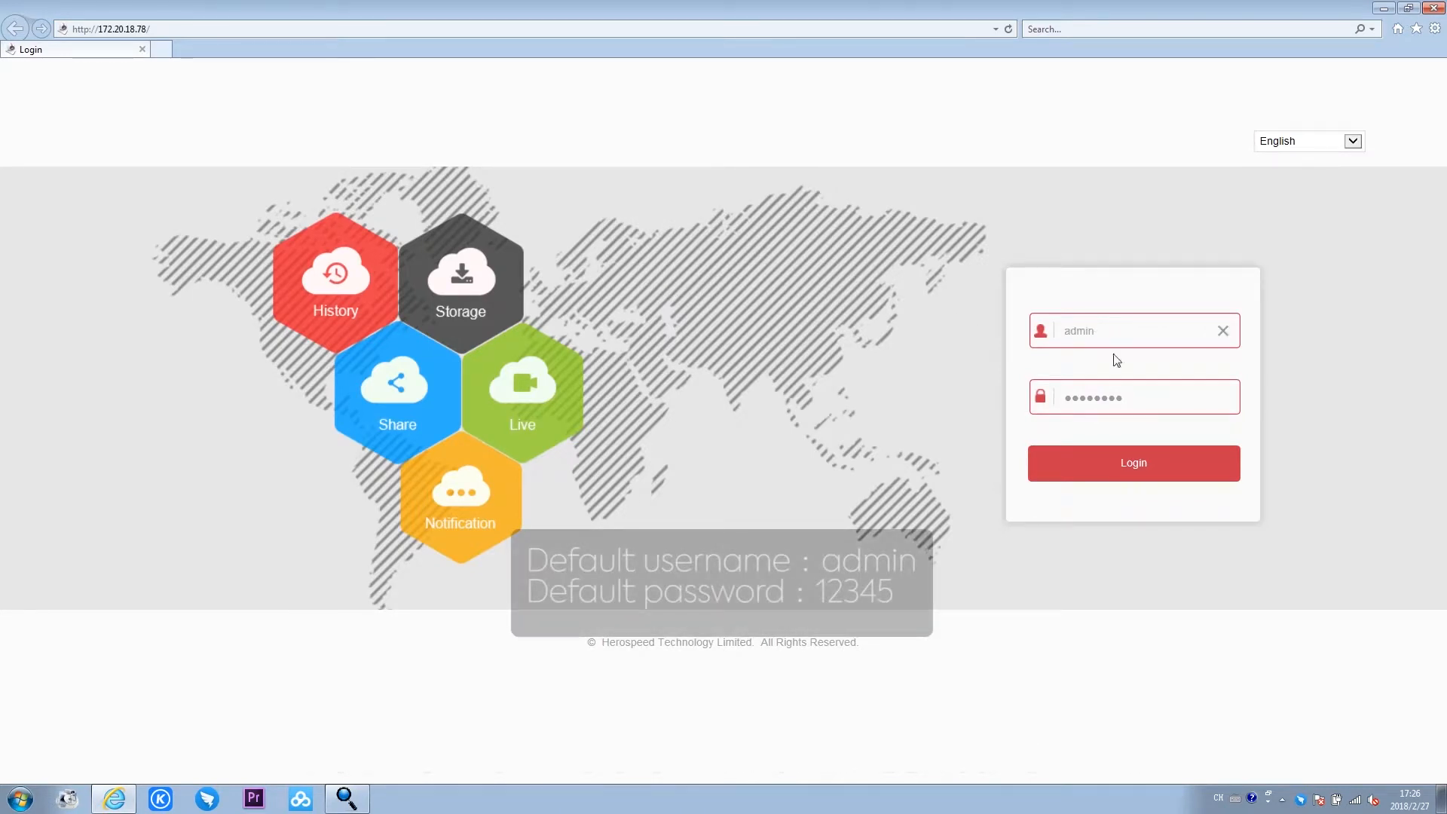
{"action": "double_click", "coordinate": [1111, 398]}
{"action": "key", "text": "BackSpace"}
{"action": "left_click", "coordinate": [1151, 459]}
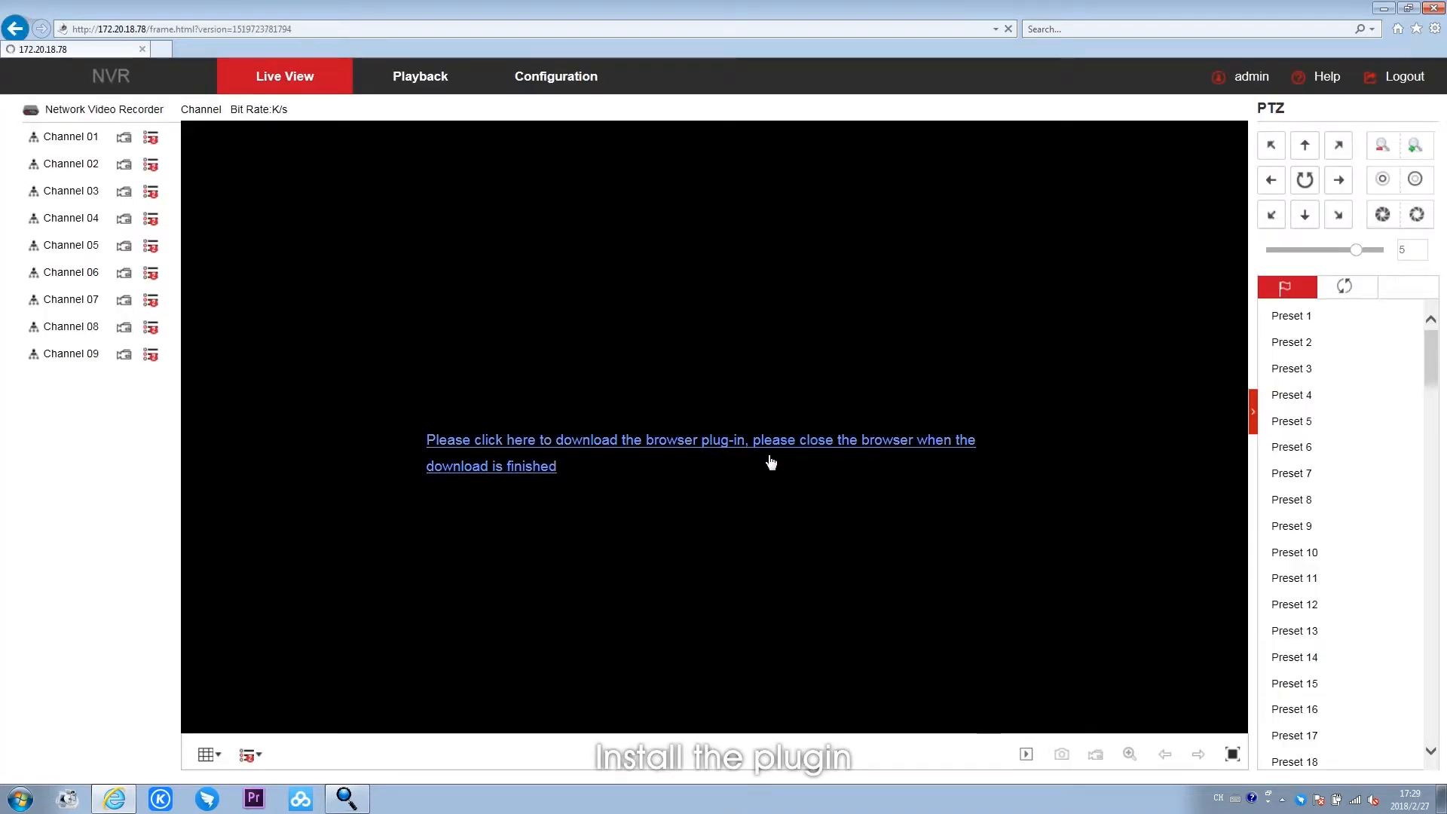
- Download HsVRWebPlugin.exe from the Live View page, open its containing folder, and close the browser
{"action": "left_click", "coordinate": [769, 458]}
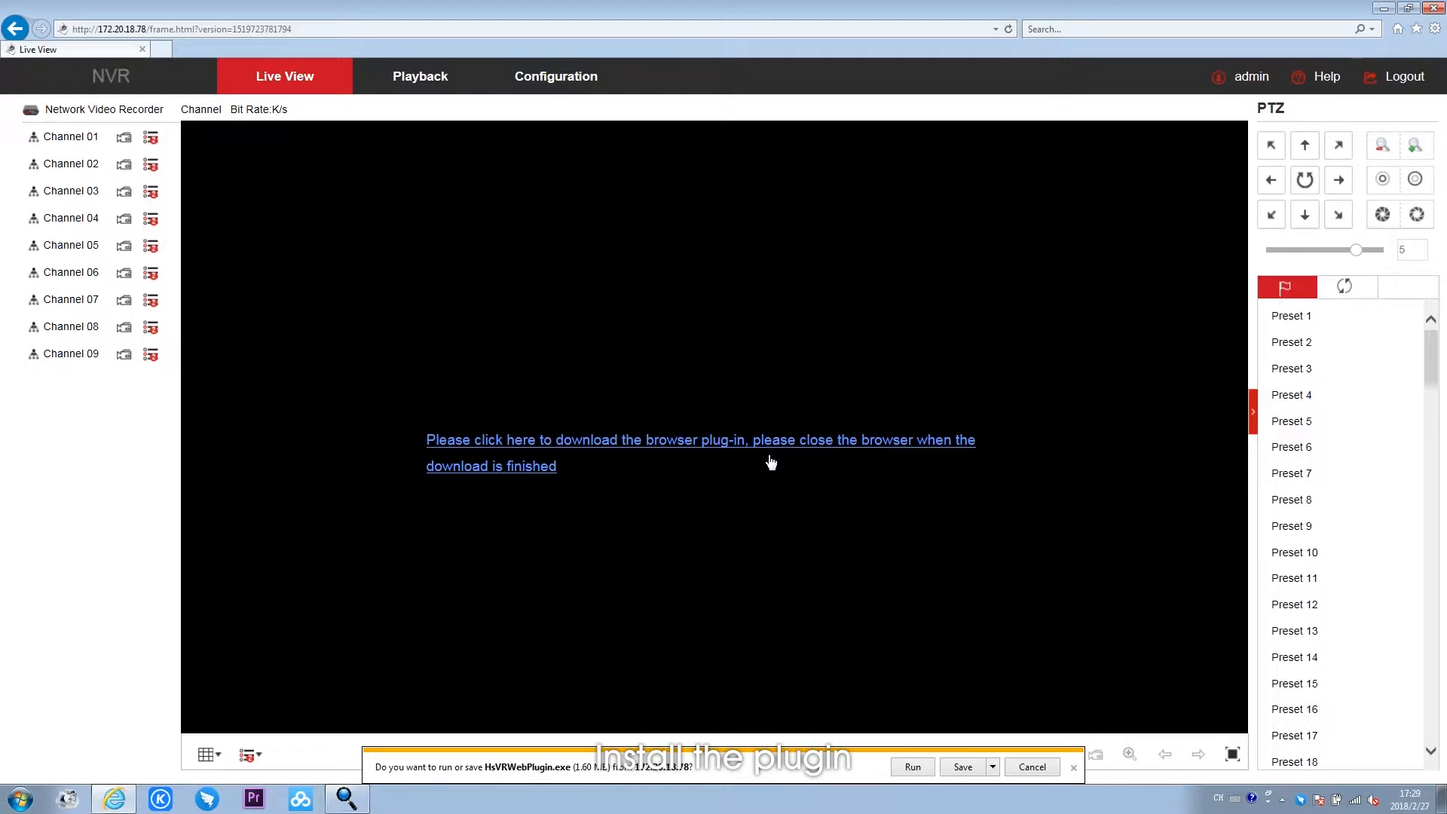
{"action": "left_click", "coordinate": [962, 765]}
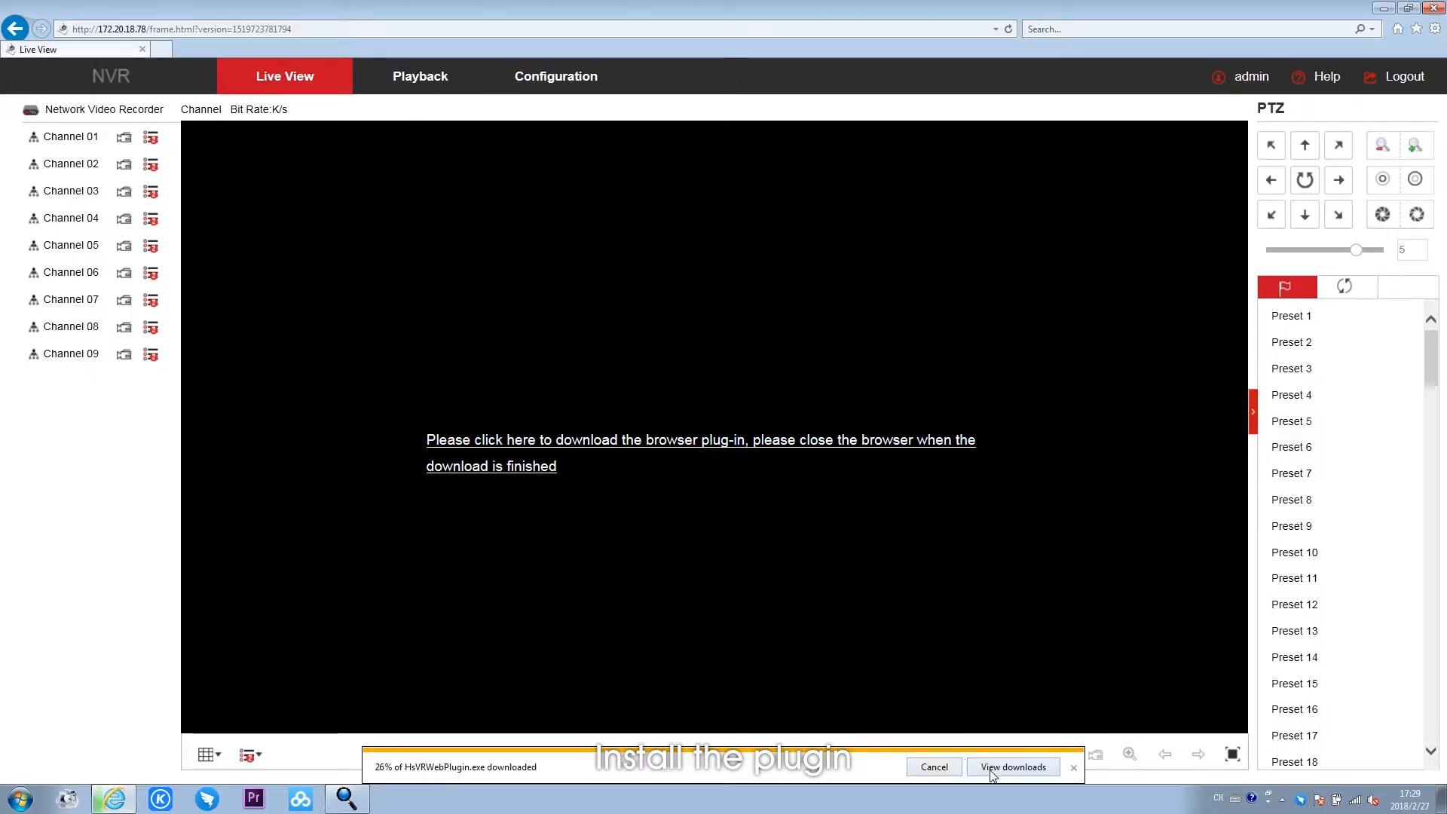
{"action": "left_click", "coordinate": [1009, 768]}
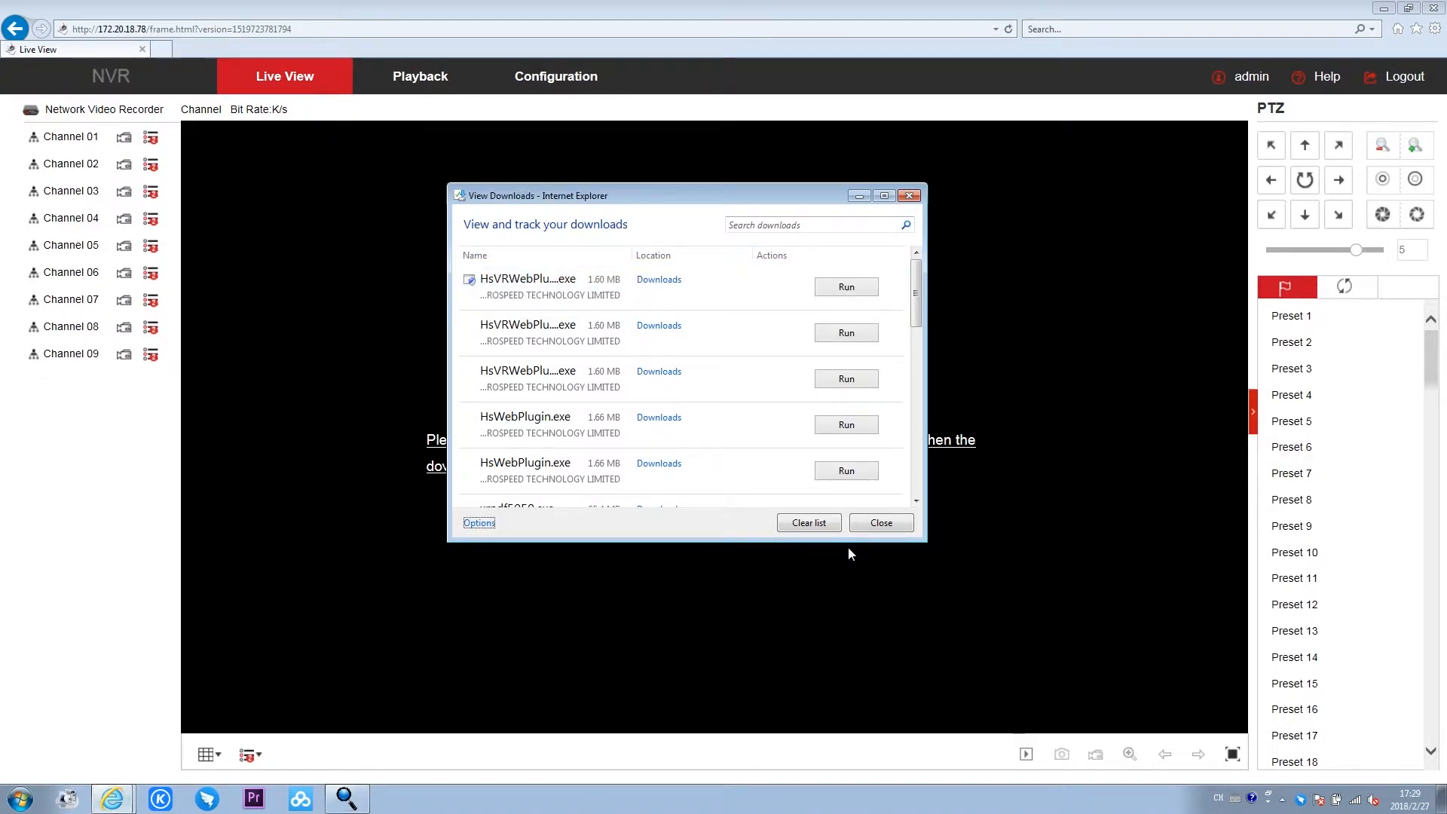
{"action": "right_click", "coordinate": [775, 292]}
{"action": "left_click", "coordinate": [826, 360]}
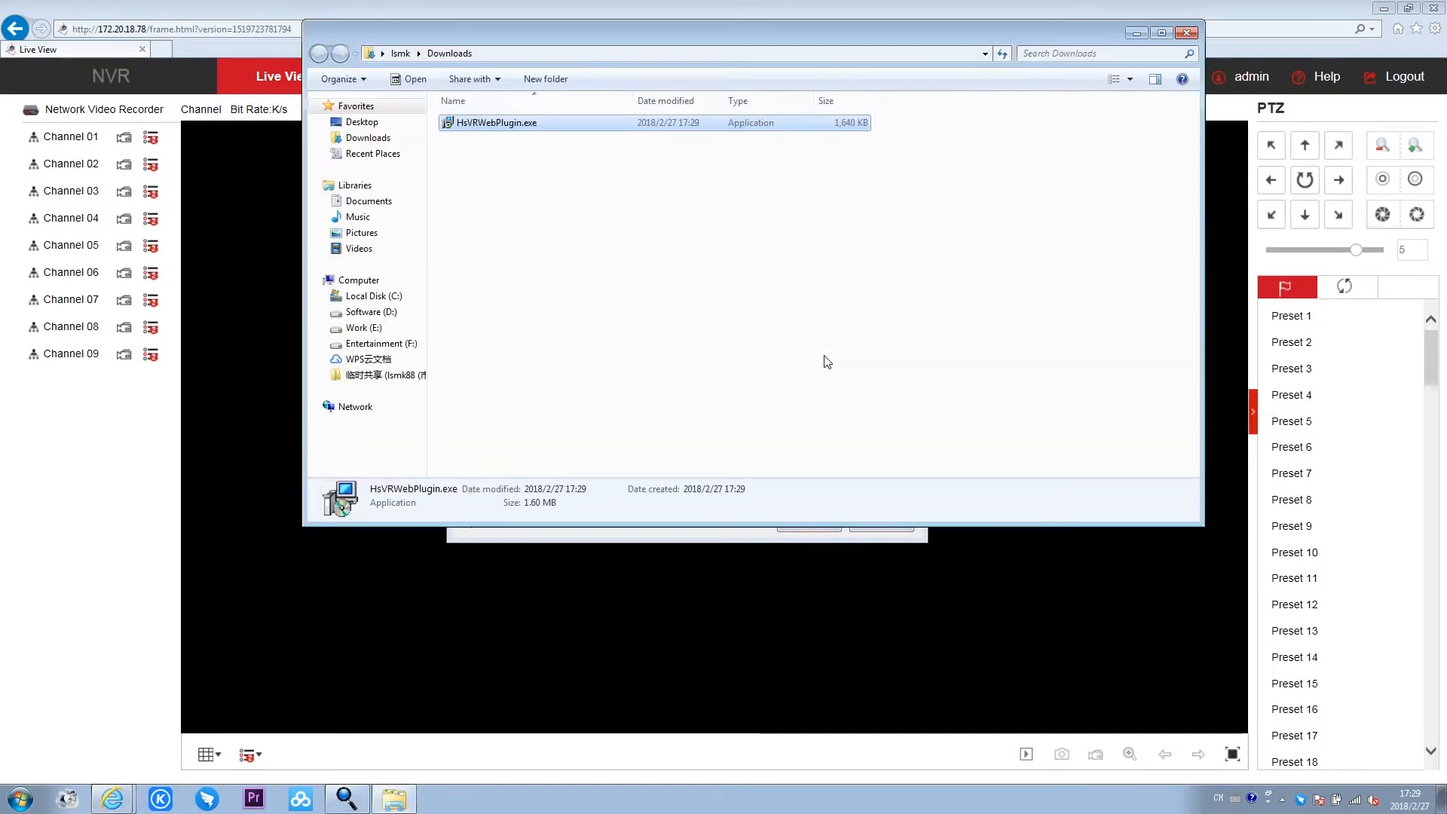
{"action": "left_click", "coordinate": [1435, 7]}
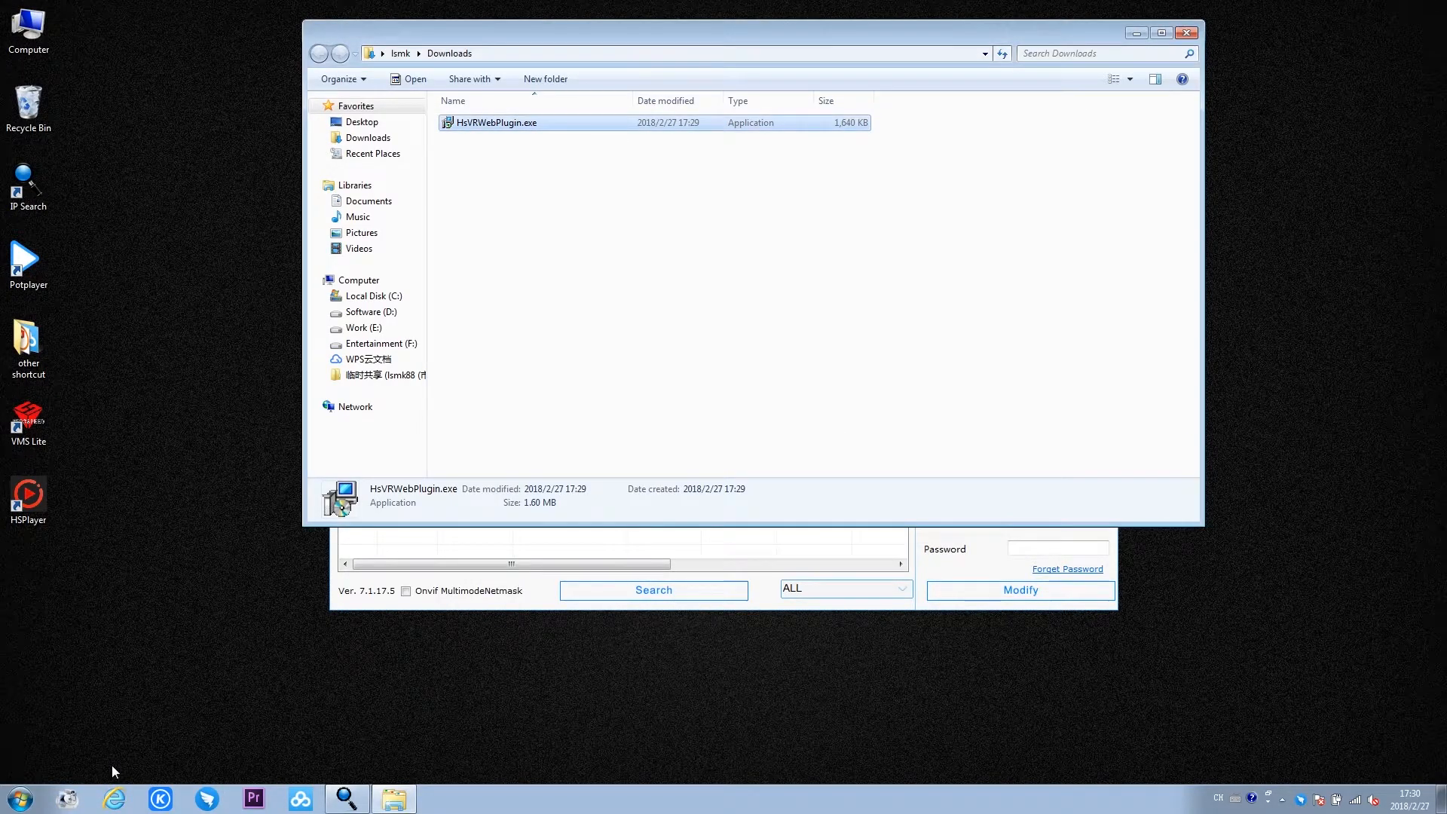
- Install HsVRWebPlugin.exe from the Downloads folder with its default destination, and close the folder
{"action": "double_click", "coordinate": [597, 123]}
{"action": "left_click", "coordinate": [766, 414]}
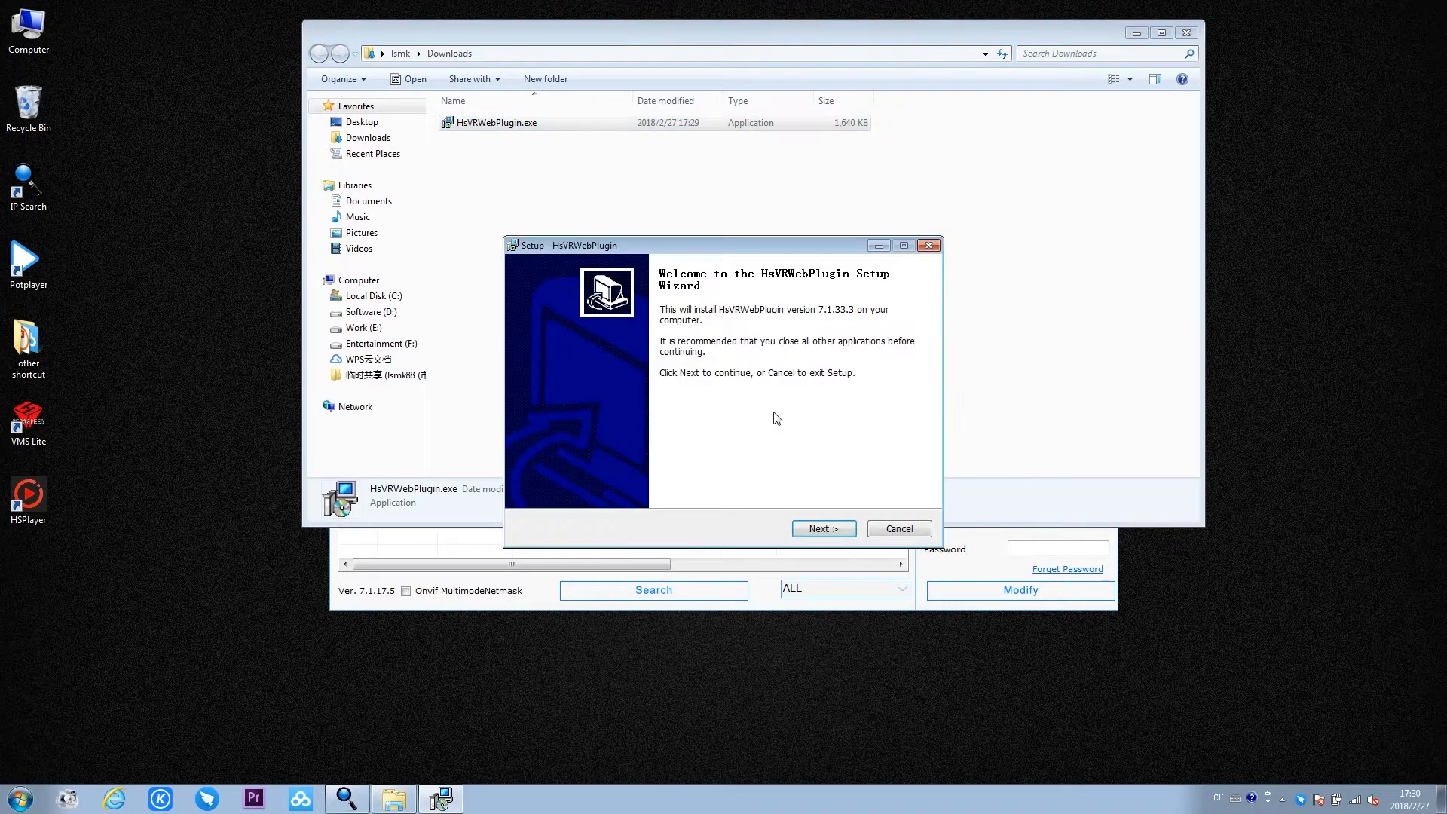
{"action": "left_click", "coordinate": [824, 530]}
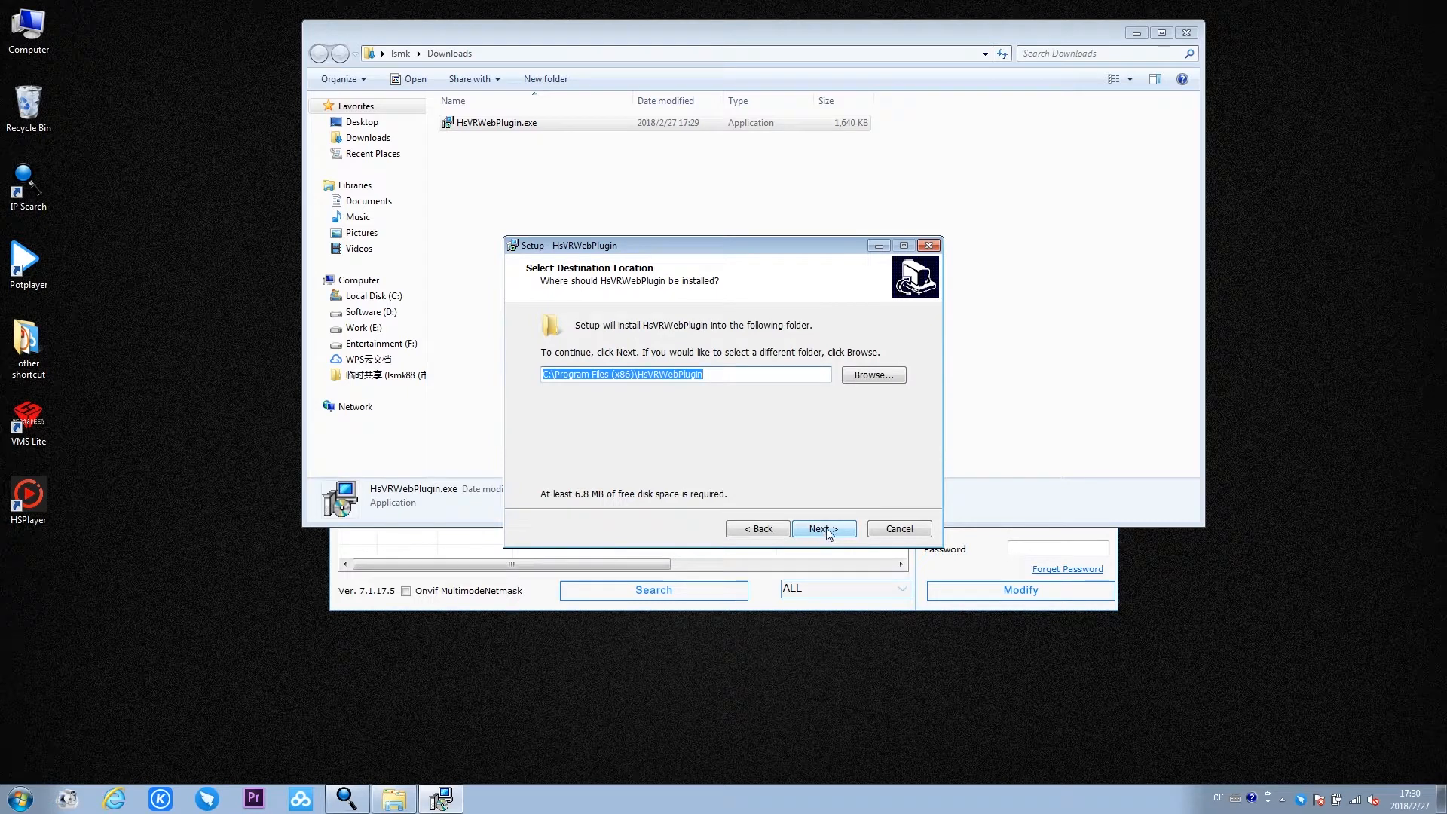
{"action": "left_click", "coordinate": [829, 529]}
{"action": "left_click", "coordinate": [825, 528]}
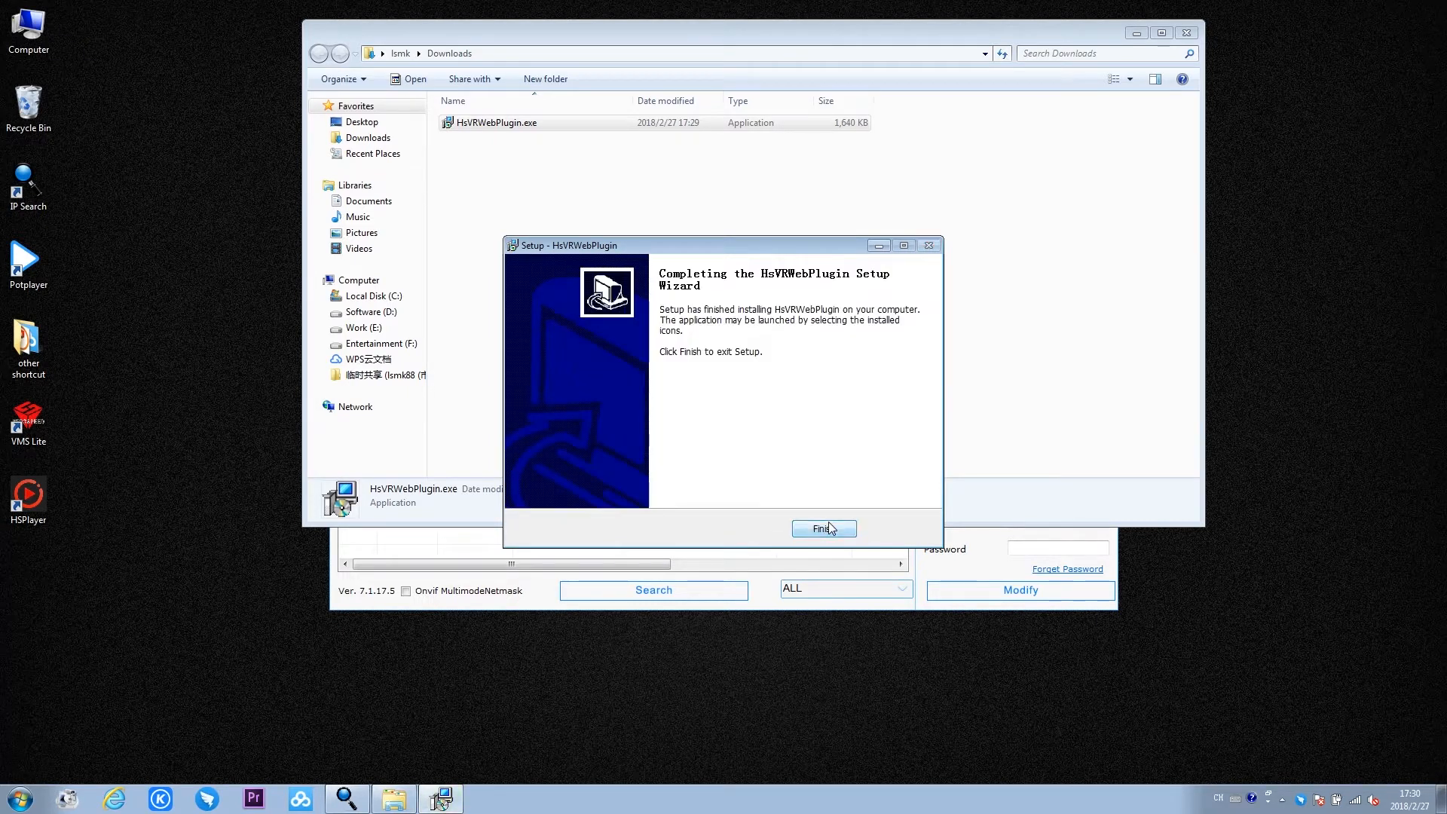
{"action": "left_click", "coordinate": [828, 527]}
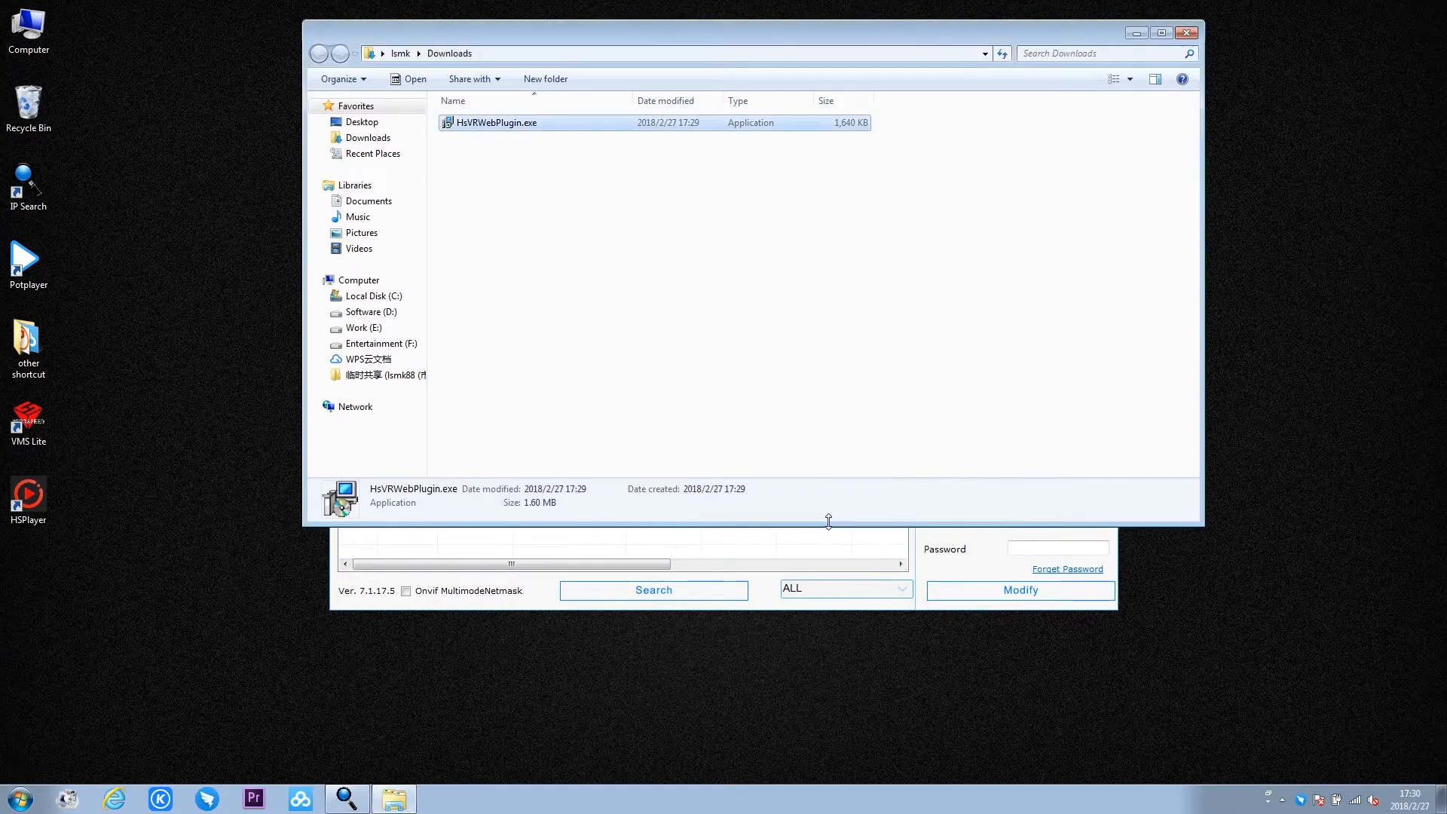
{"action": "left_click", "coordinate": [1186, 33]}
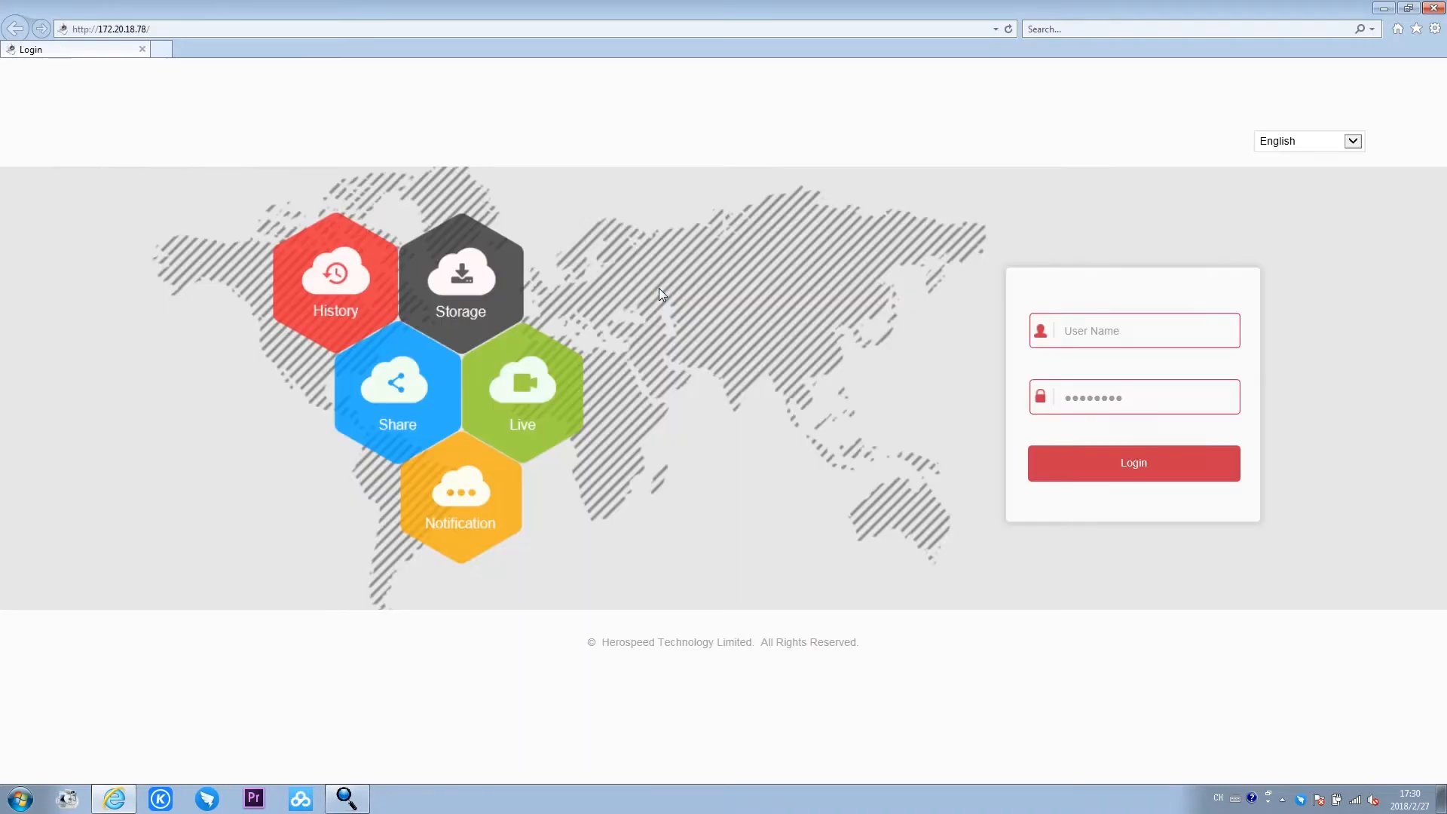
- Log in to the NVR's web page again with the user name admin and the account password
{"action": "left_click", "coordinate": [1096, 335]}
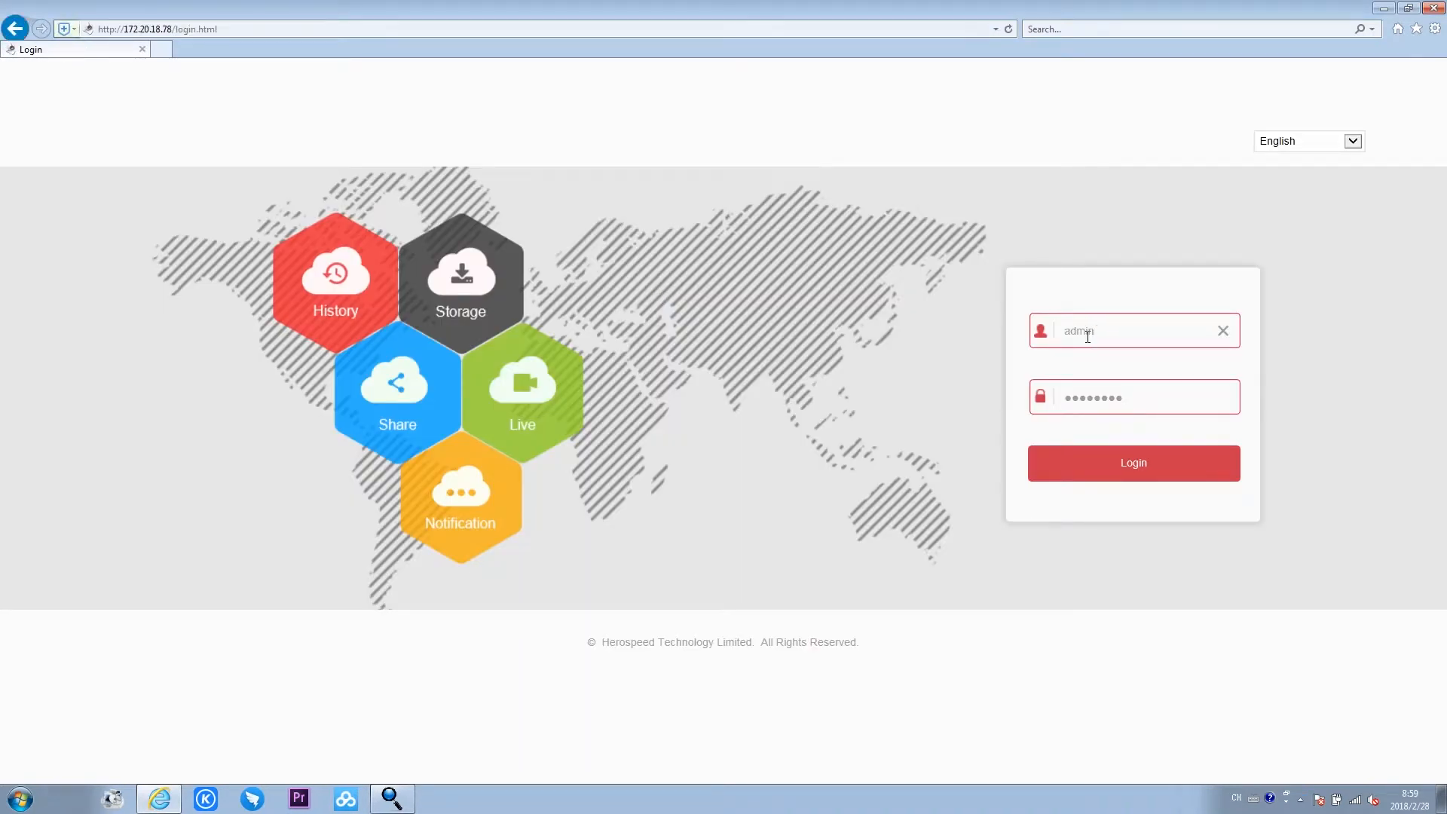
{"action": "left_click", "coordinate": [1092, 394]}
{"action": "left_click", "coordinate": [1093, 463]}
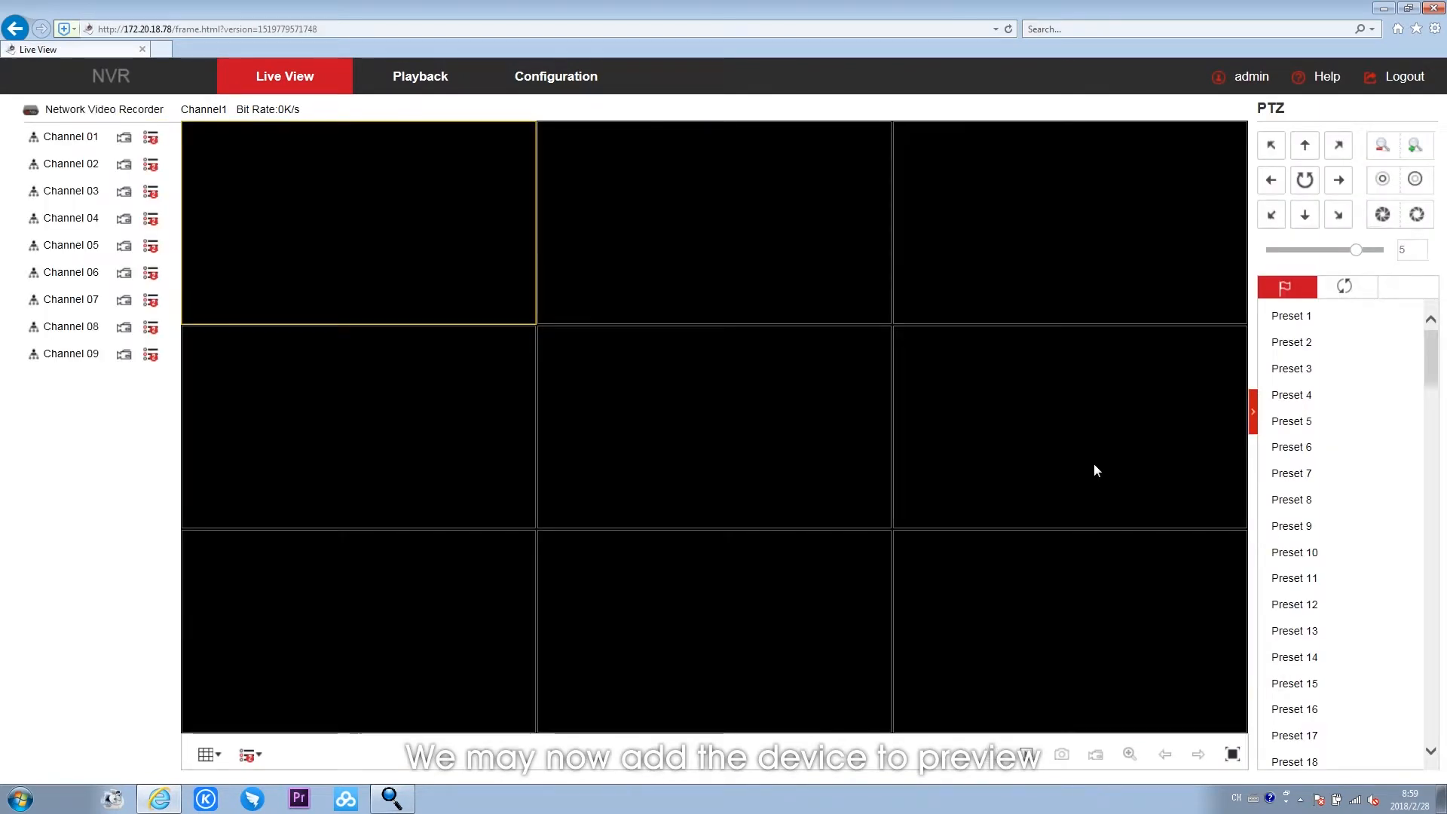
- Search for cameras in the camera configuration and add the one at 172.136.123.101 with the filter set to Private
{"action": "left_click", "coordinate": [585, 93]}
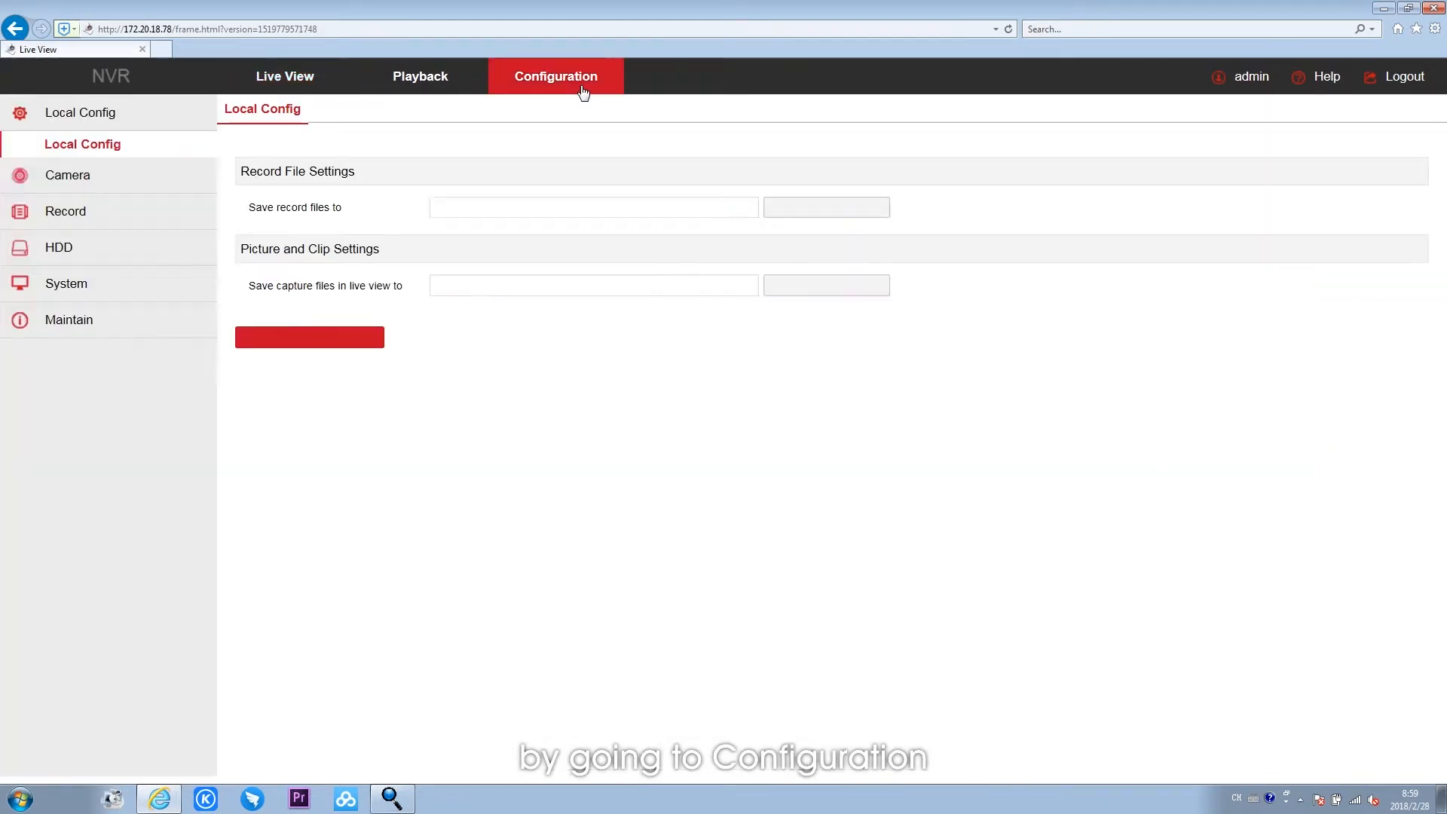
{"action": "left_click", "coordinate": [116, 188]}
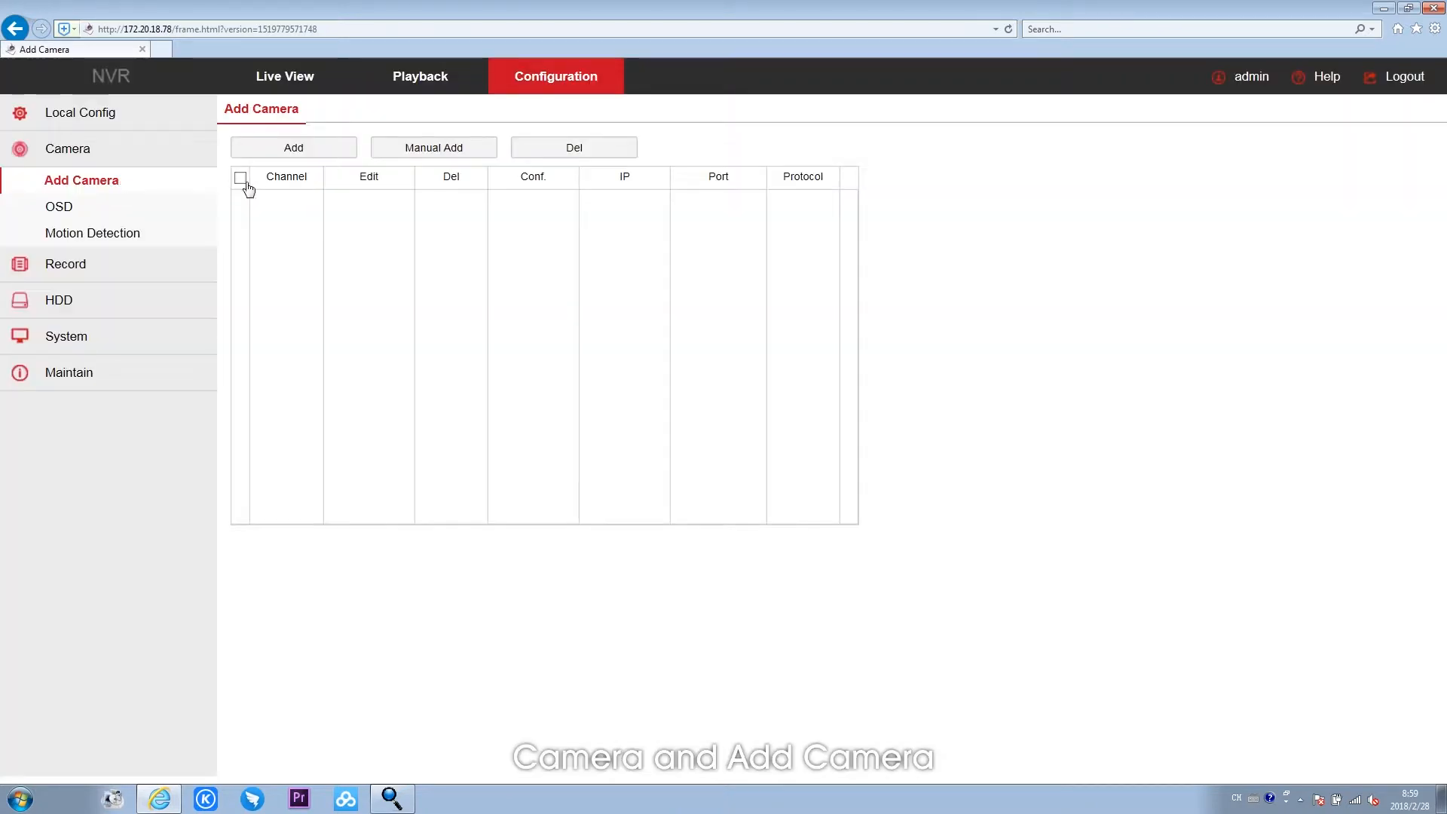
{"action": "left_click", "coordinate": [290, 149]}
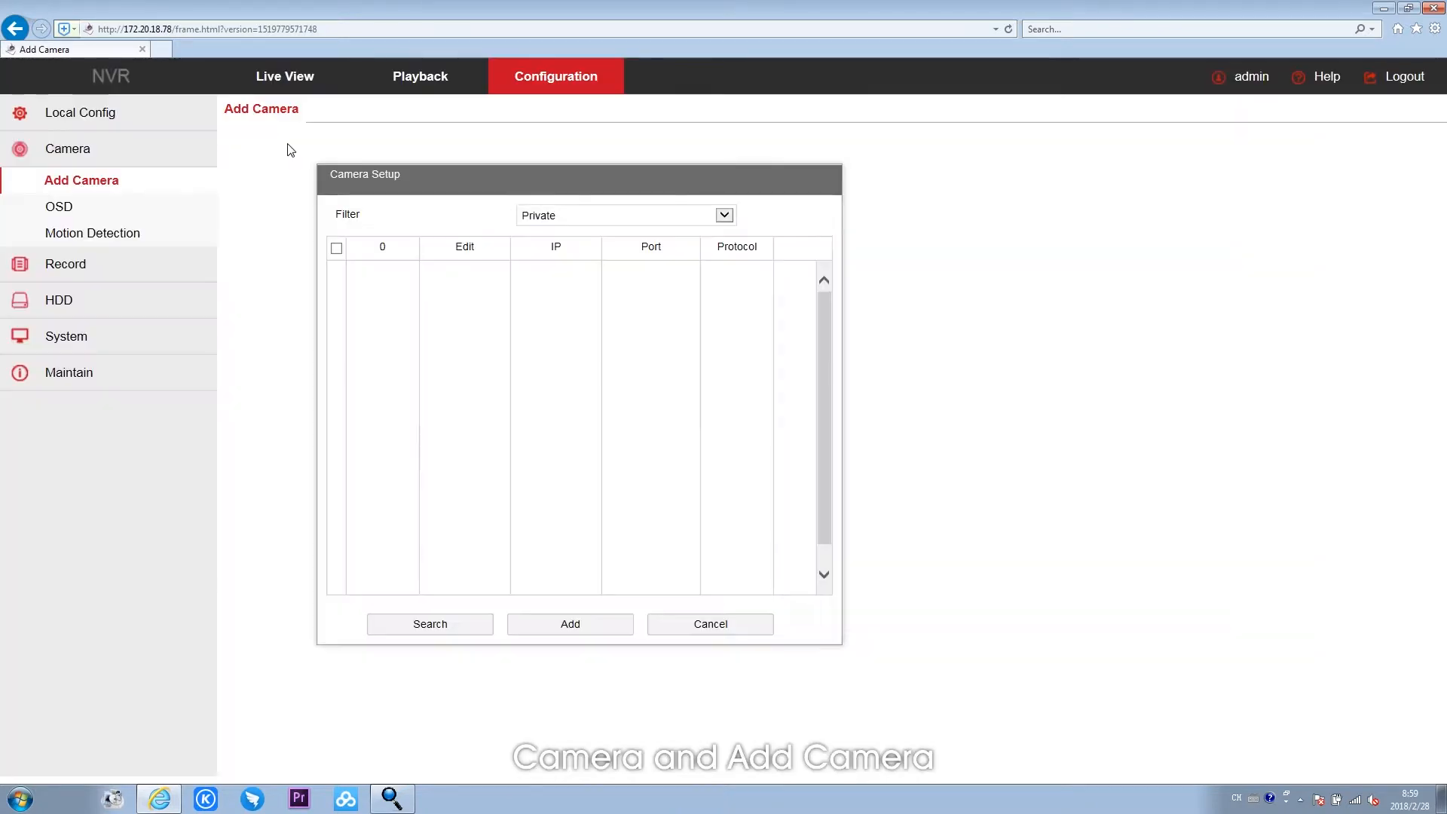
{"action": "left_click", "coordinate": [464, 628]}
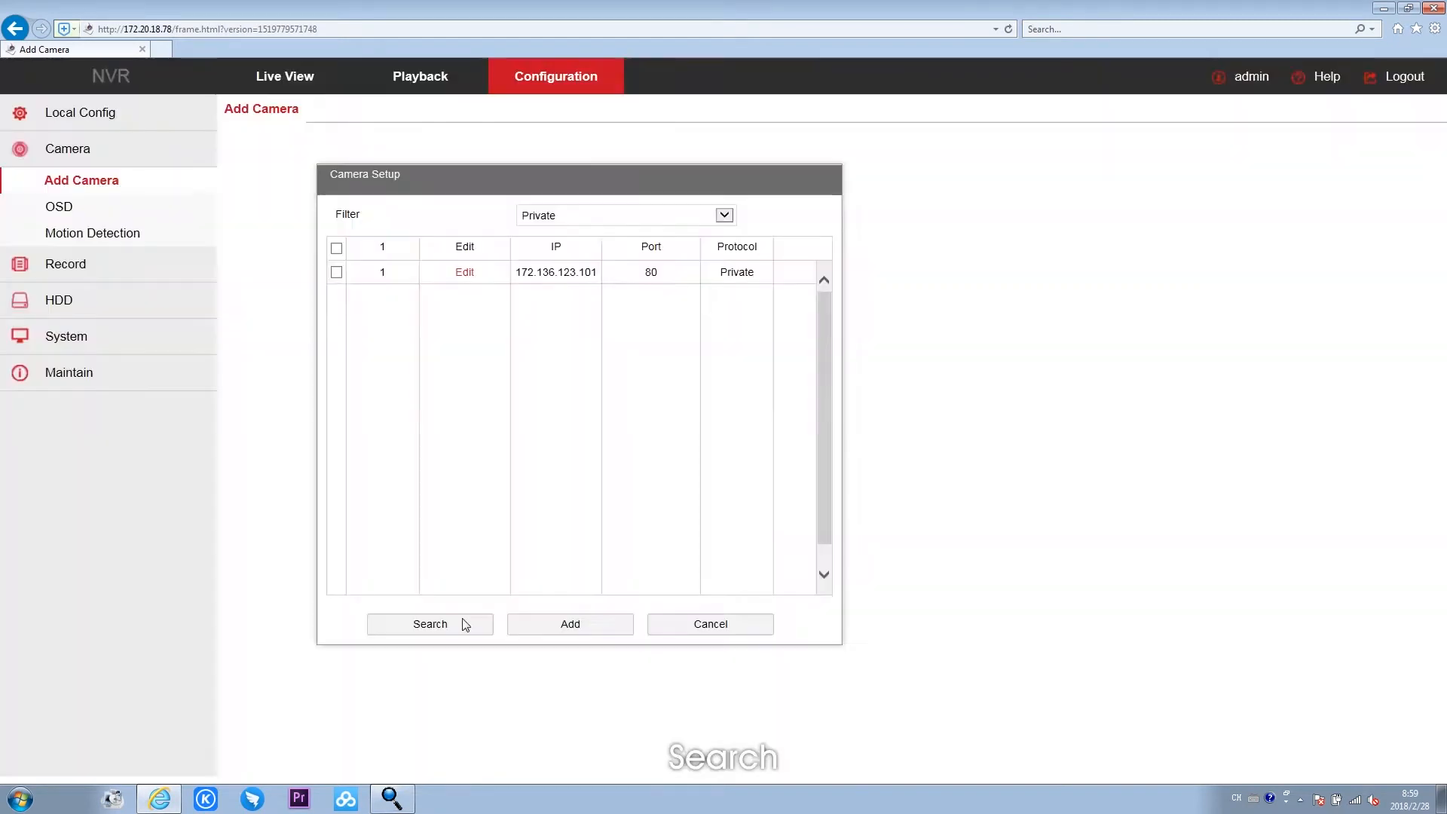
{"action": "left_click", "coordinate": [337, 273]}
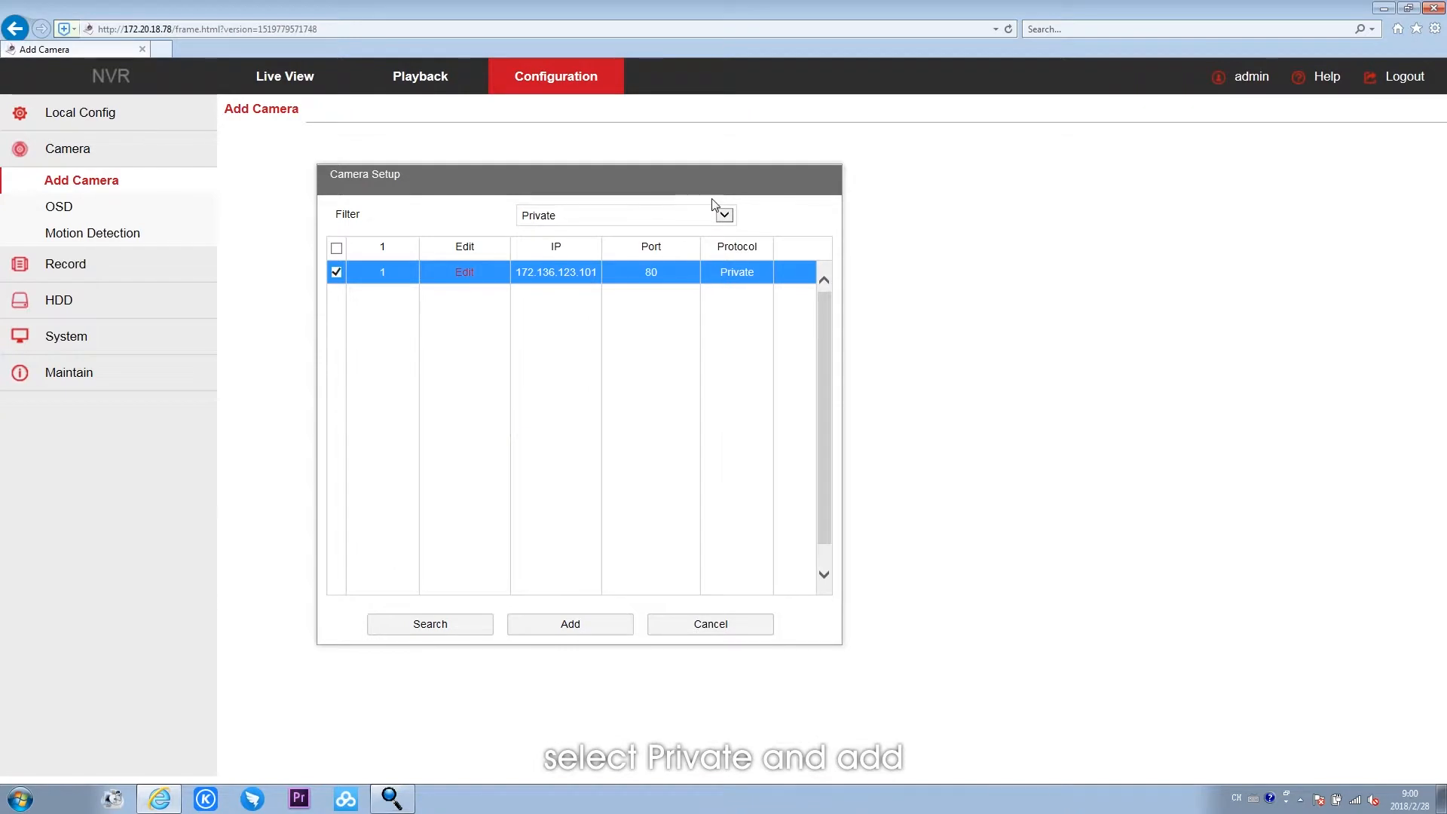
{"action": "left_click", "coordinate": [723, 215]}
{"action": "left_click", "coordinate": [724, 217]}
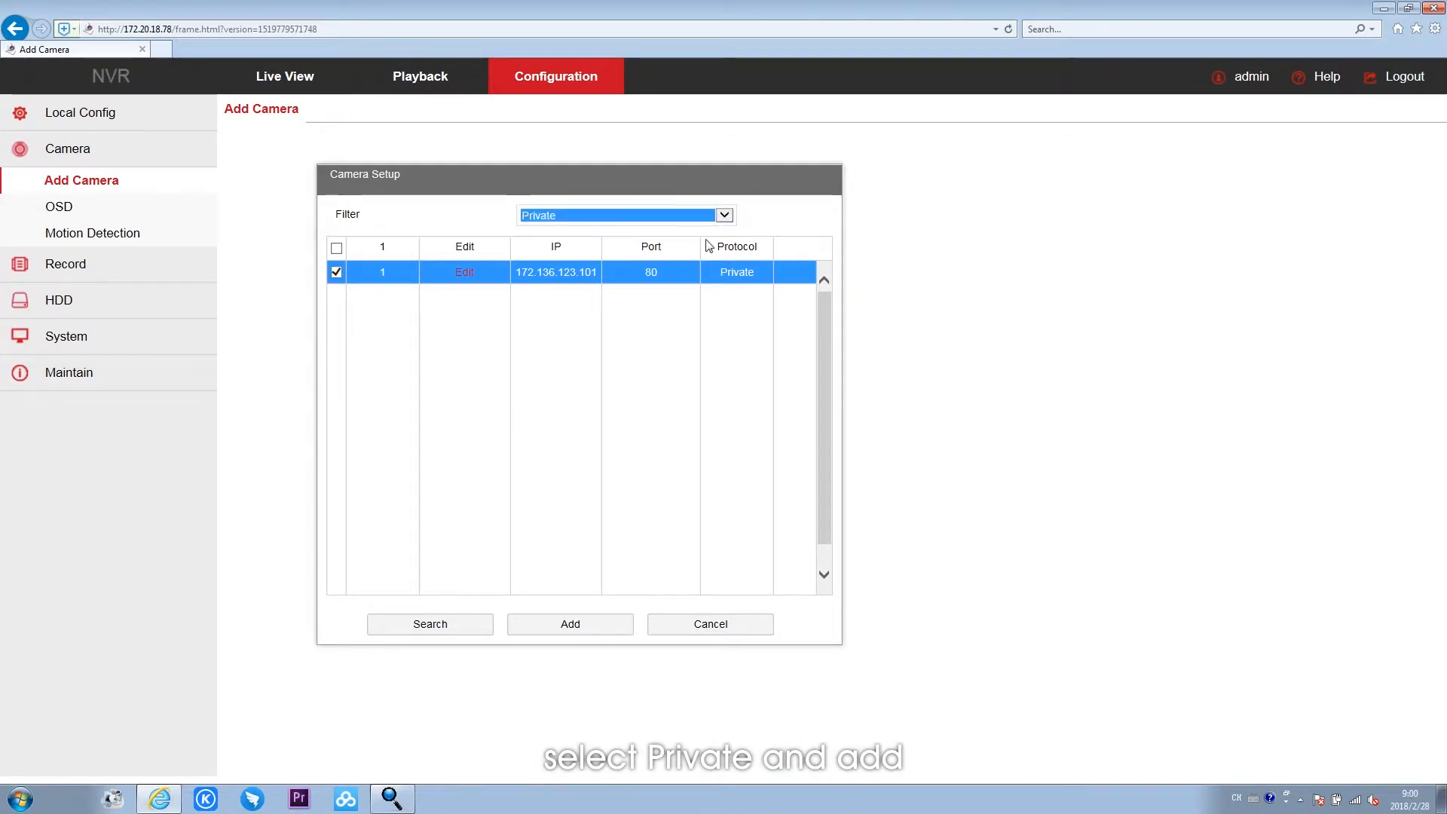
{"action": "left_click", "coordinate": [599, 624]}
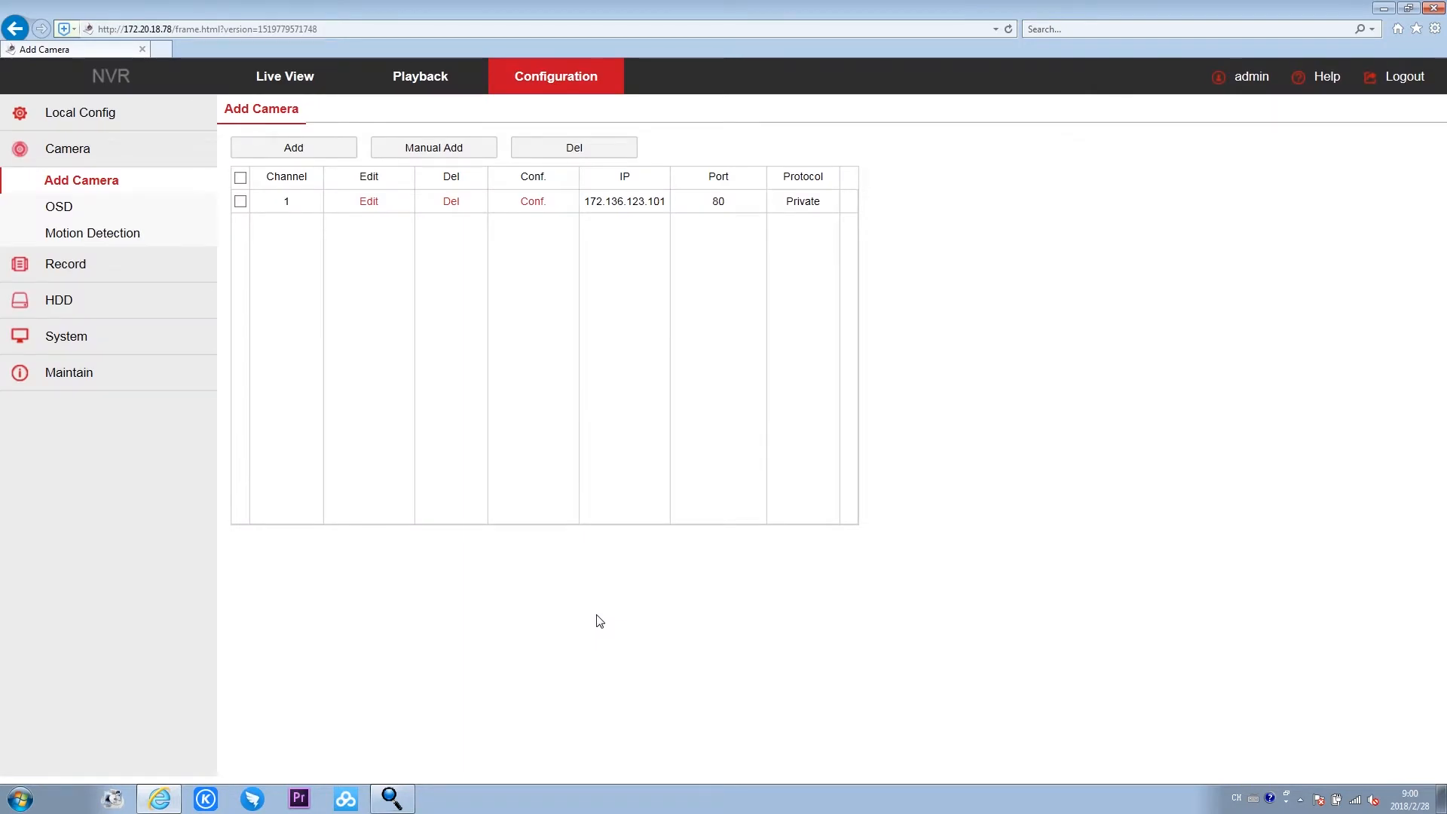
- Start the live preview of Channel 01, view it full screen, and return to the grid
{"action": "left_click", "coordinate": [272, 83]}
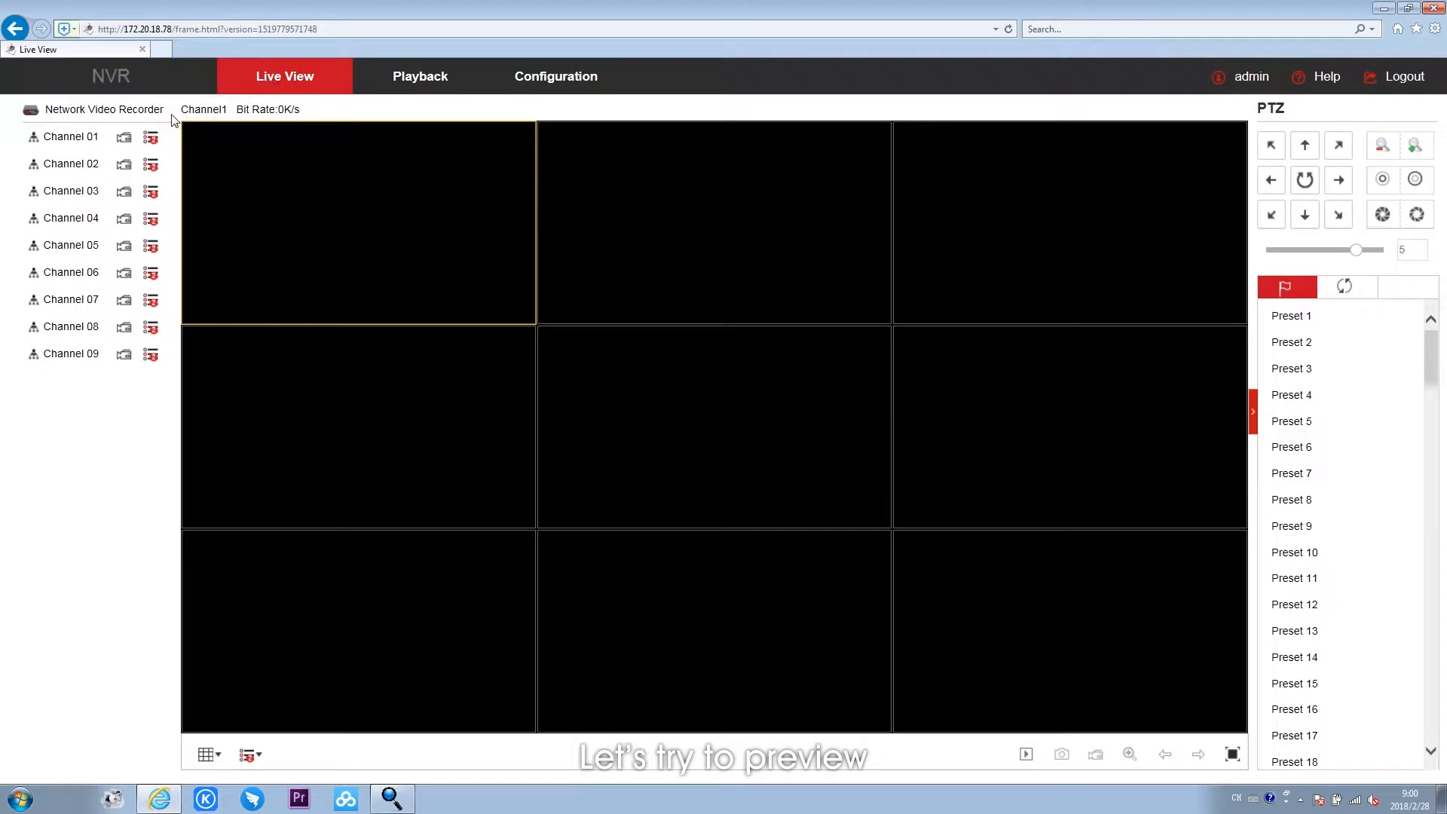
{"action": "left_click", "coordinate": [89, 139]}
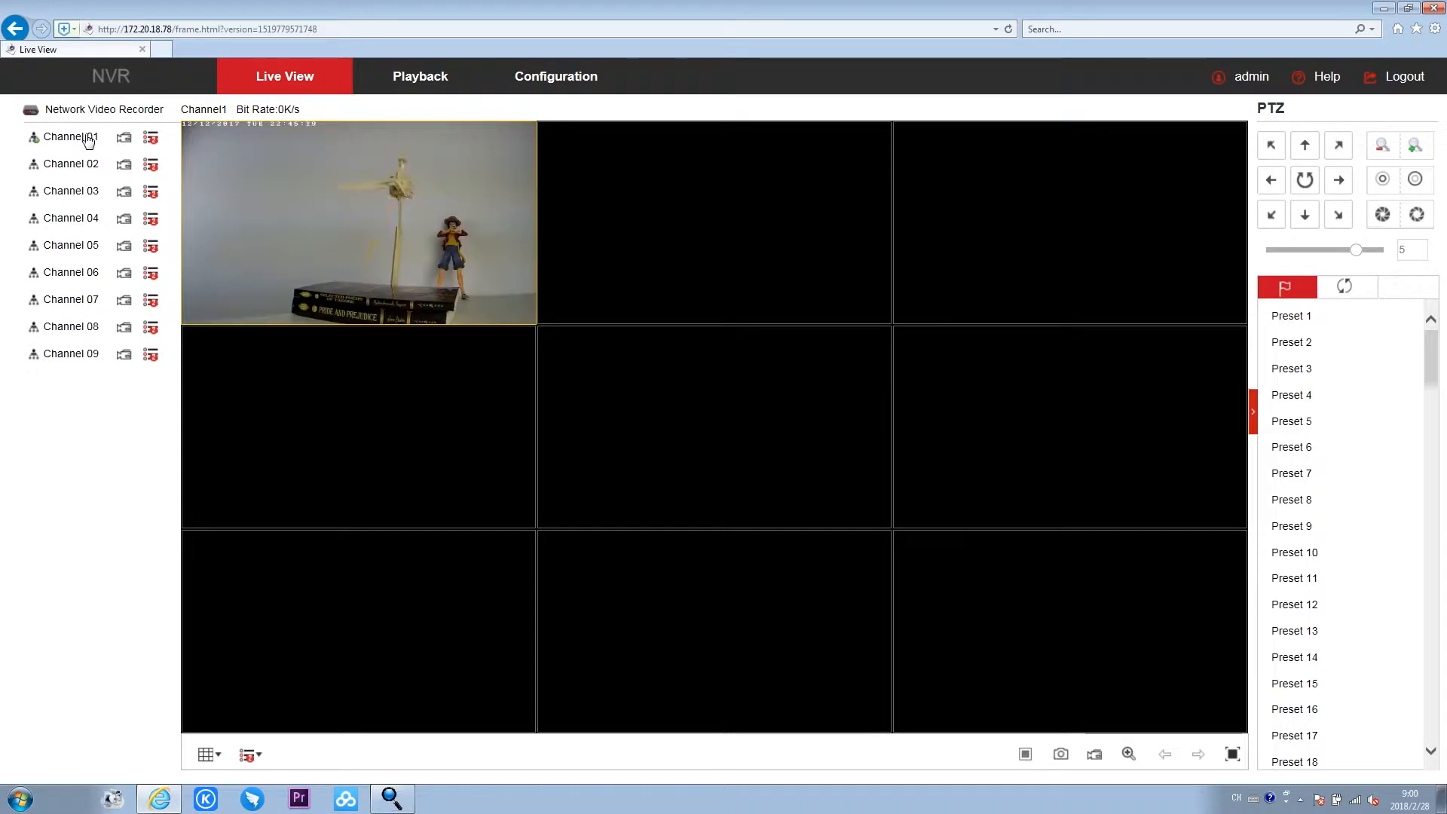
{"action": "double_click", "coordinate": [414, 292]}
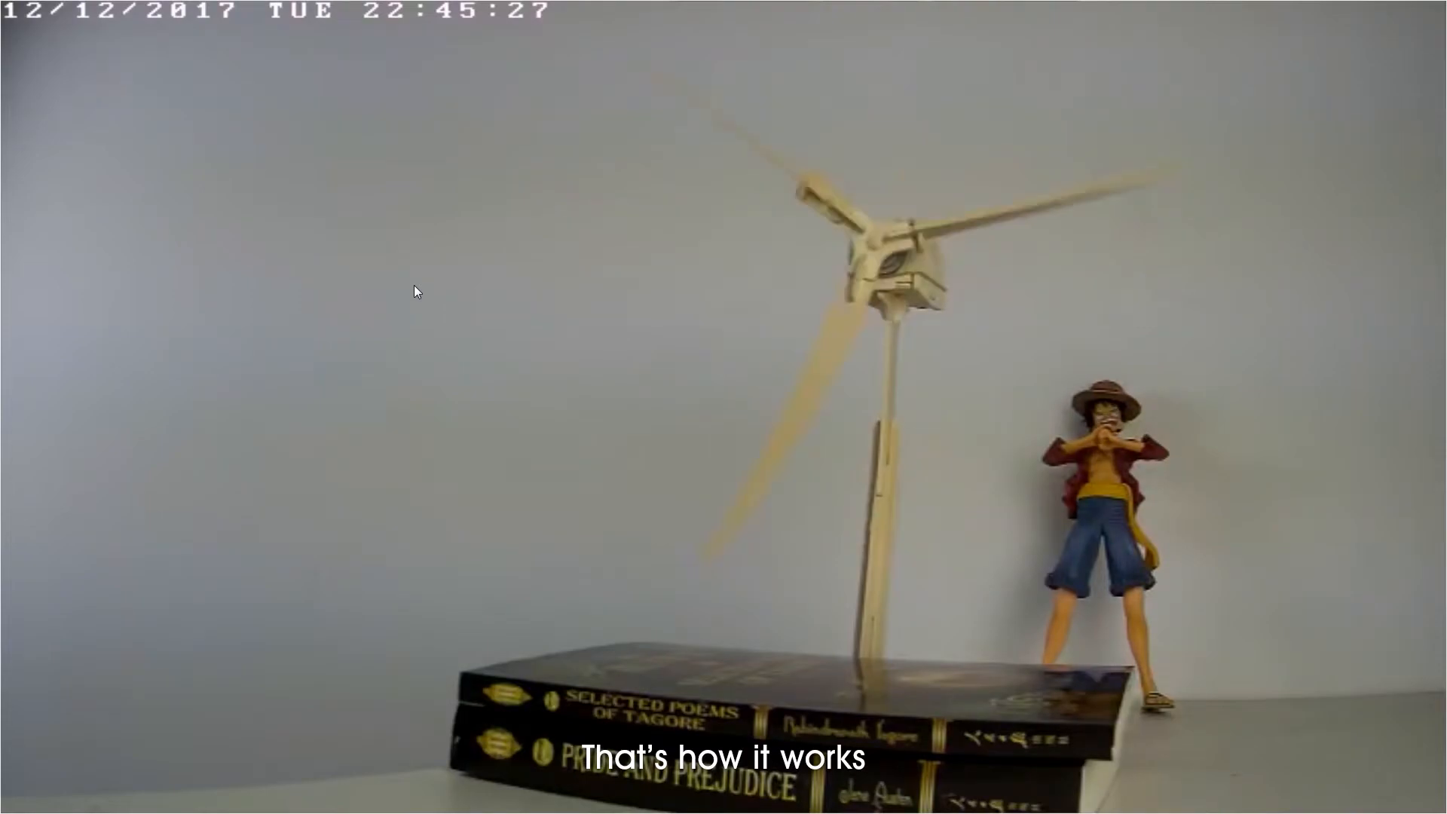
{"action": "double_click", "coordinate": [414, 290]}
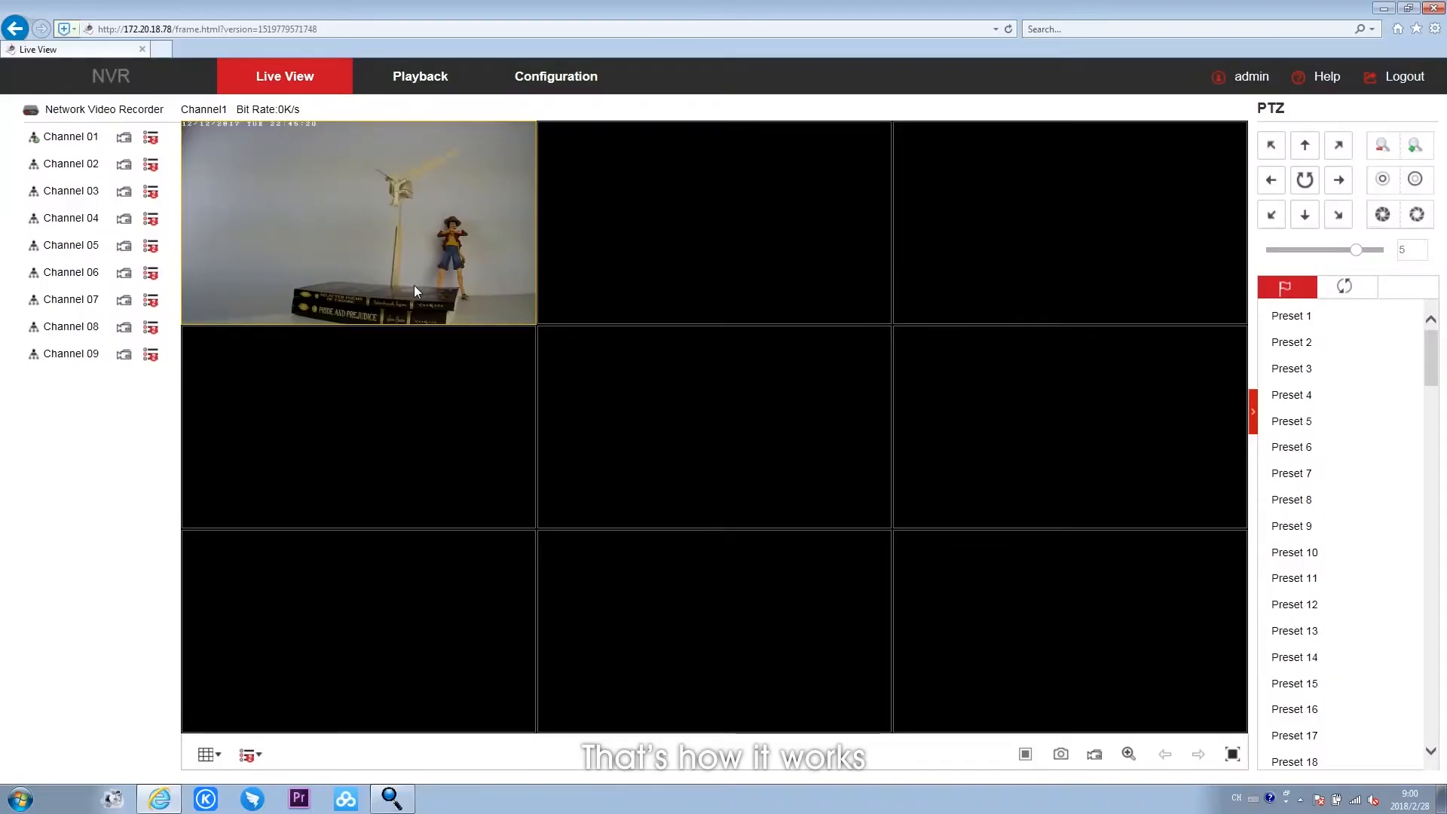
- Switch the stream type of Channel 01, check its picture full screen, and return to the grid
{"action": "left_click", "coordinate": [153, 138]}
{"action": "left_click", "coordinate": [139, 144]}
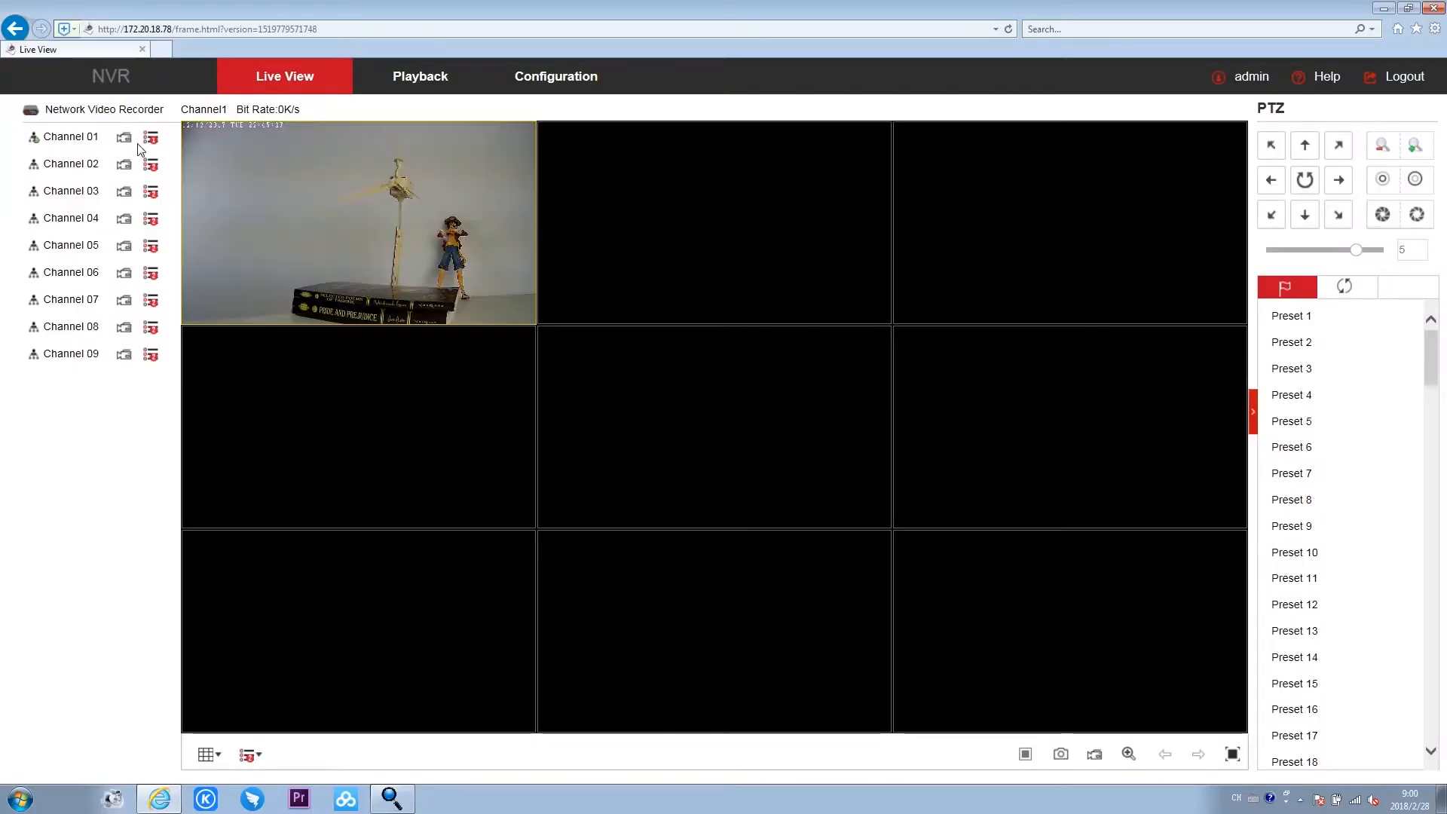
{"action": "double_click", "coordinate": [466, 275]}
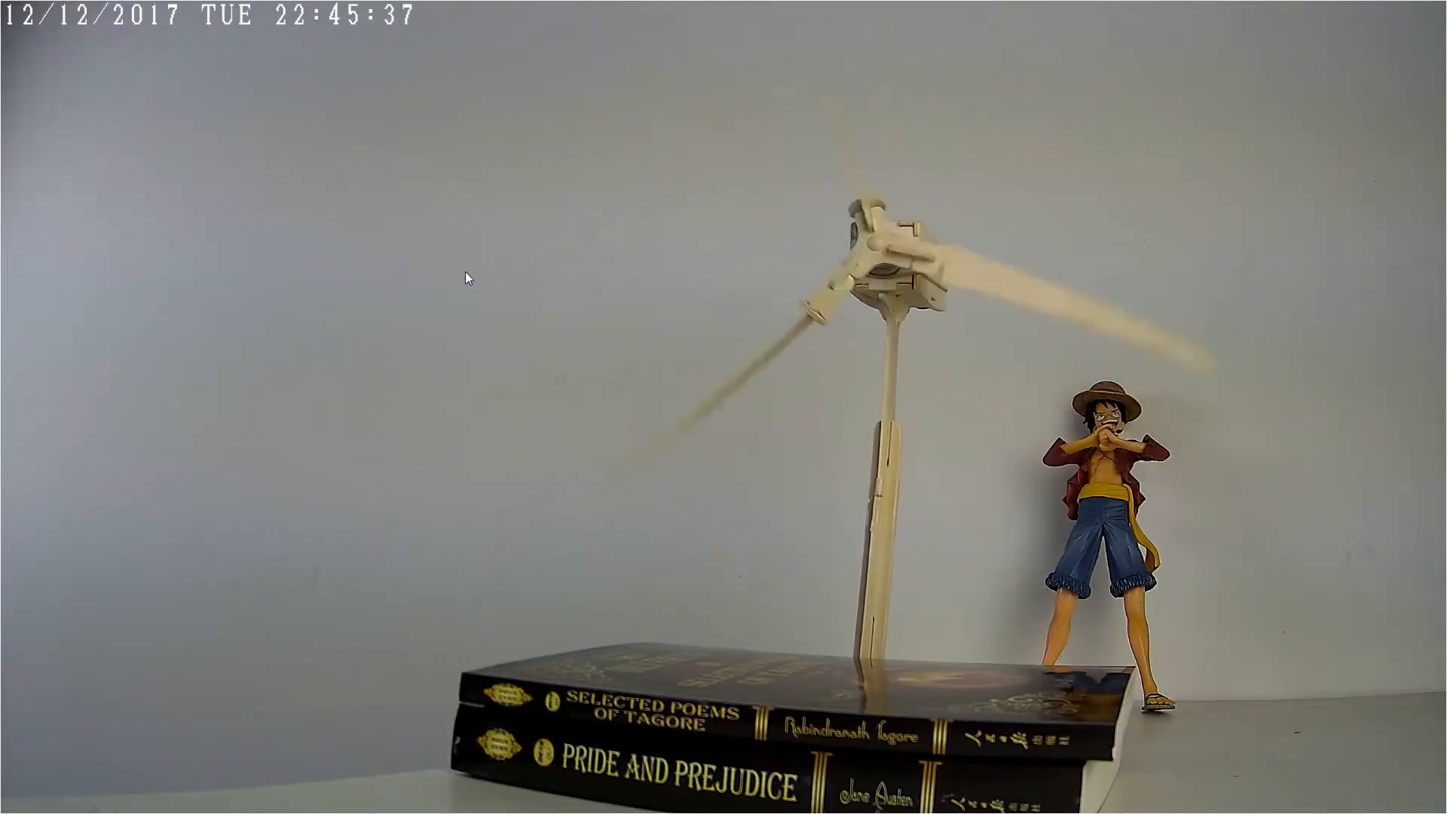
{"action": "double_click", "coordinate": [465, 273]}
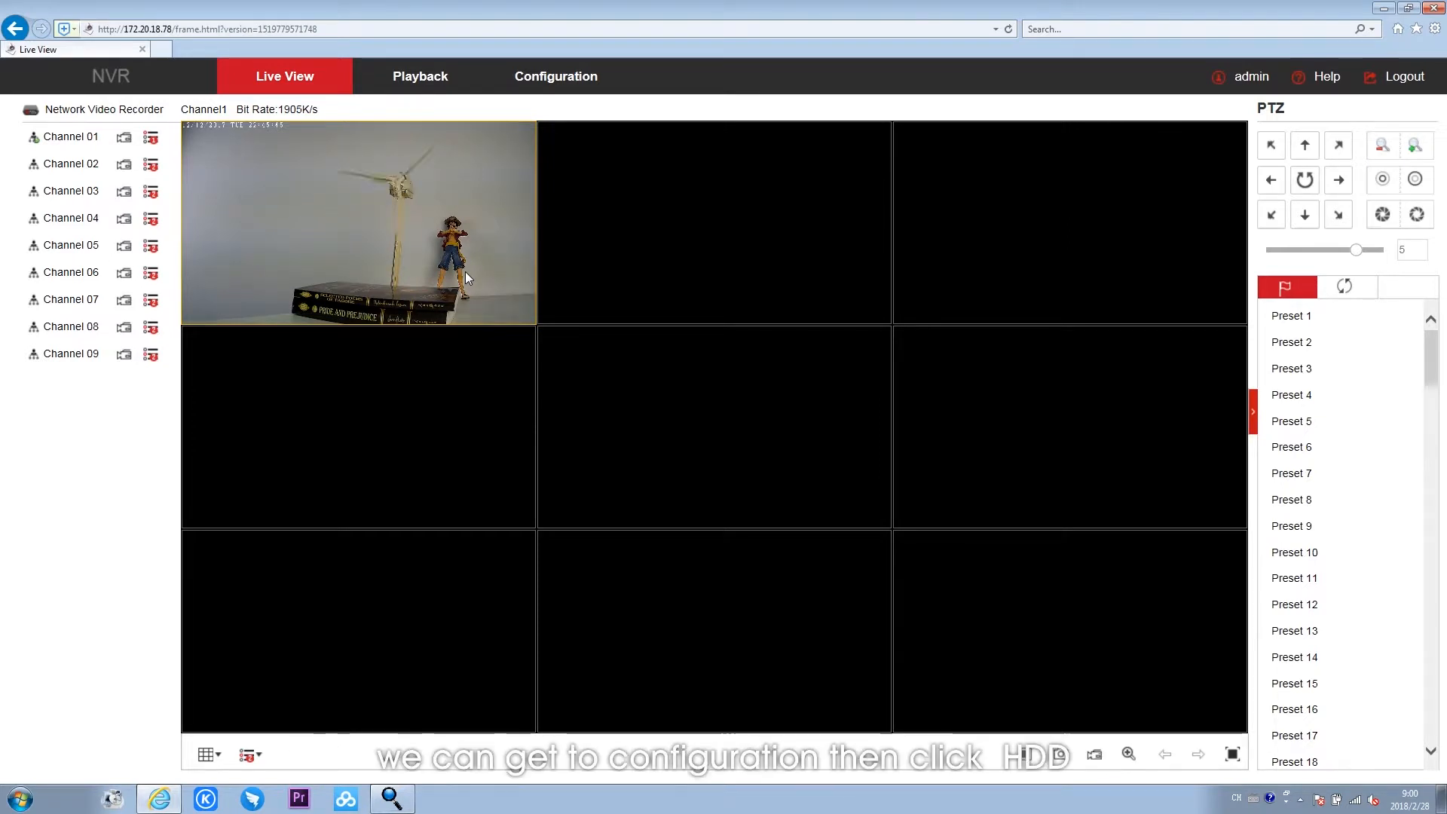
- Format hard disk 01 in the NVR's HDD configuration and confirm the formatting
{"action": "left_click", "coordinate": [588, 88]}
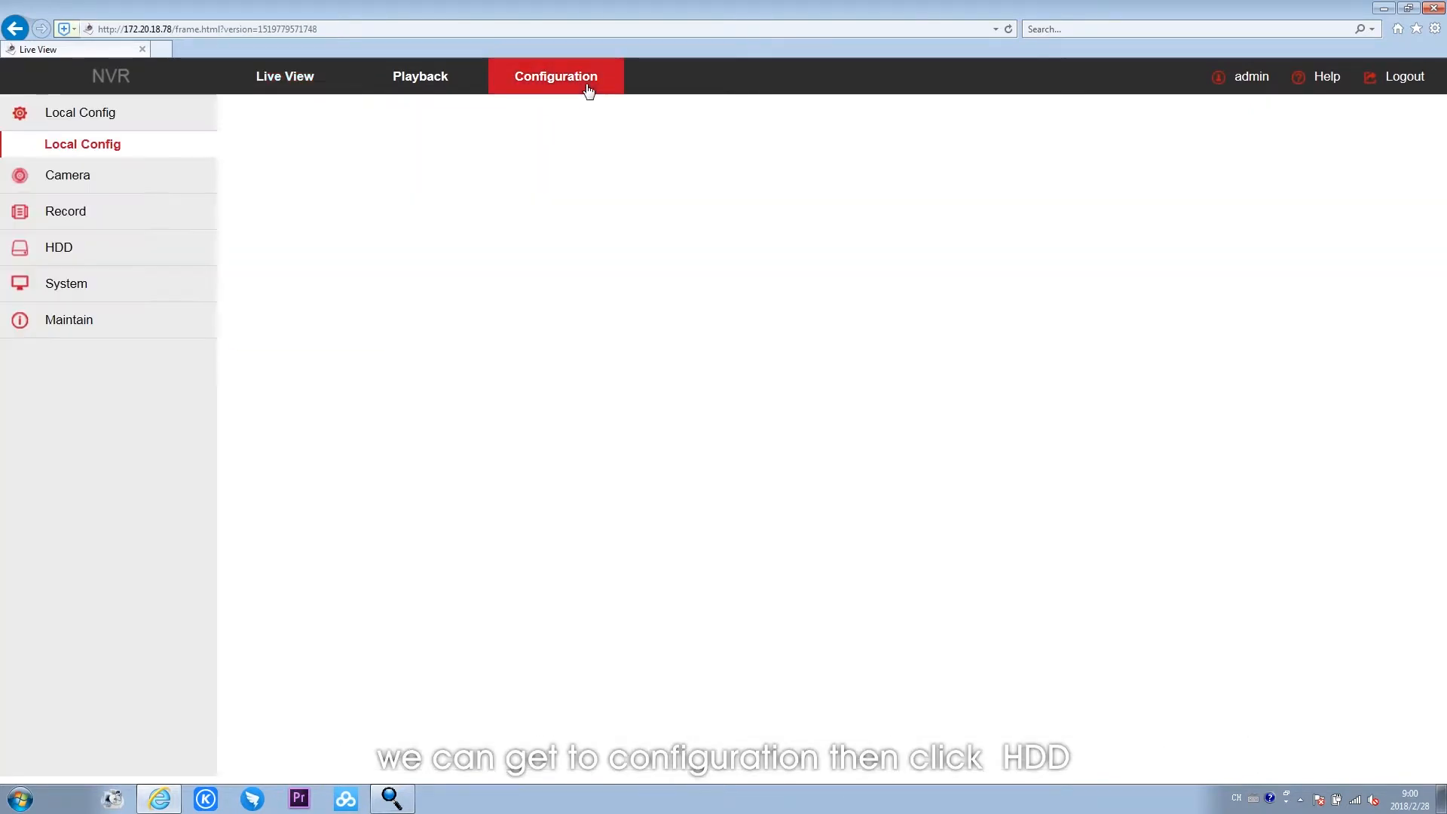
{"action": "left_click", "coordinate": [105, 249]}
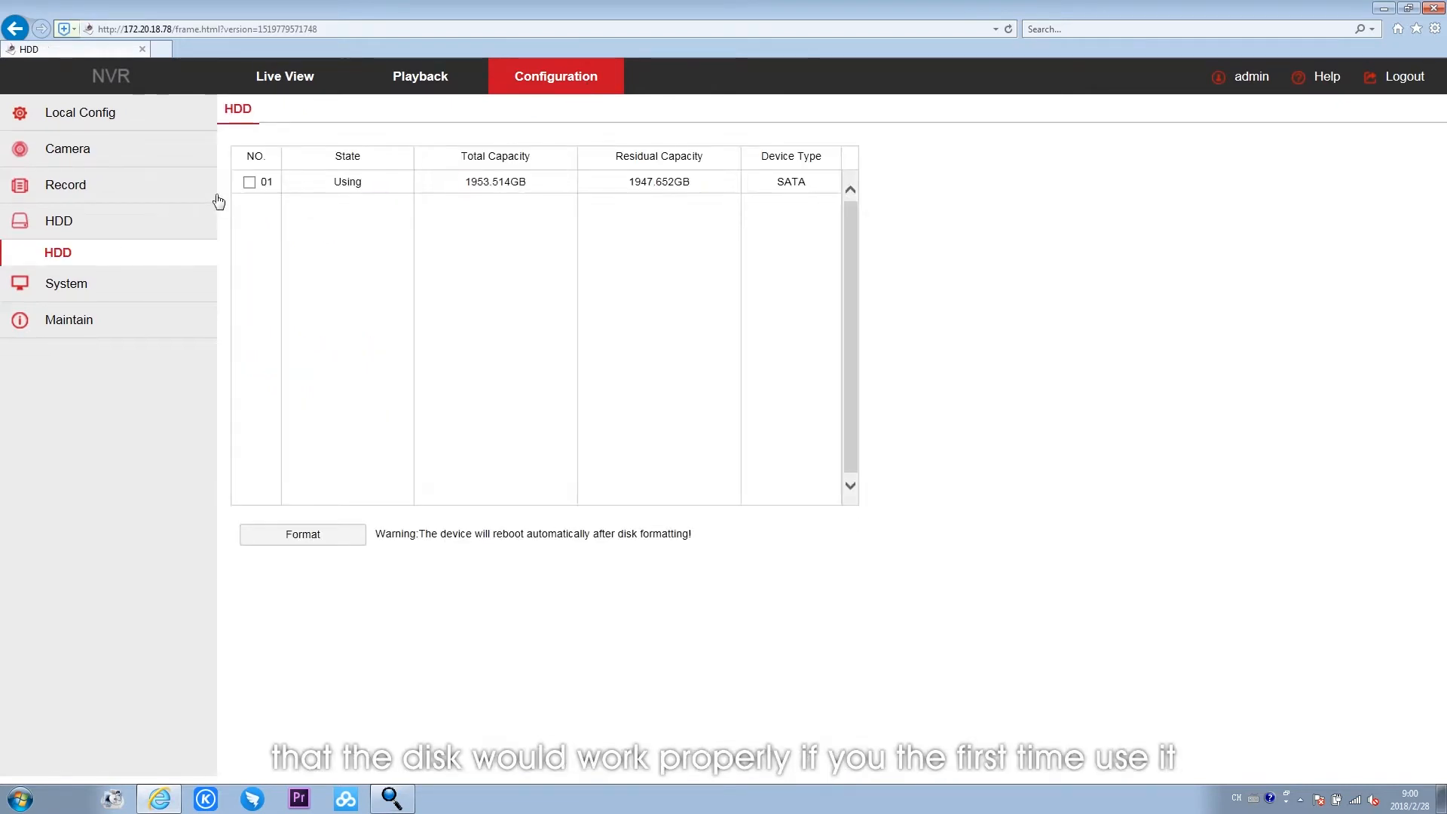
{"action": "left_click", "coordinate": [298, 533]}
{"action": "left_click", "coordinate": [695, 454]}
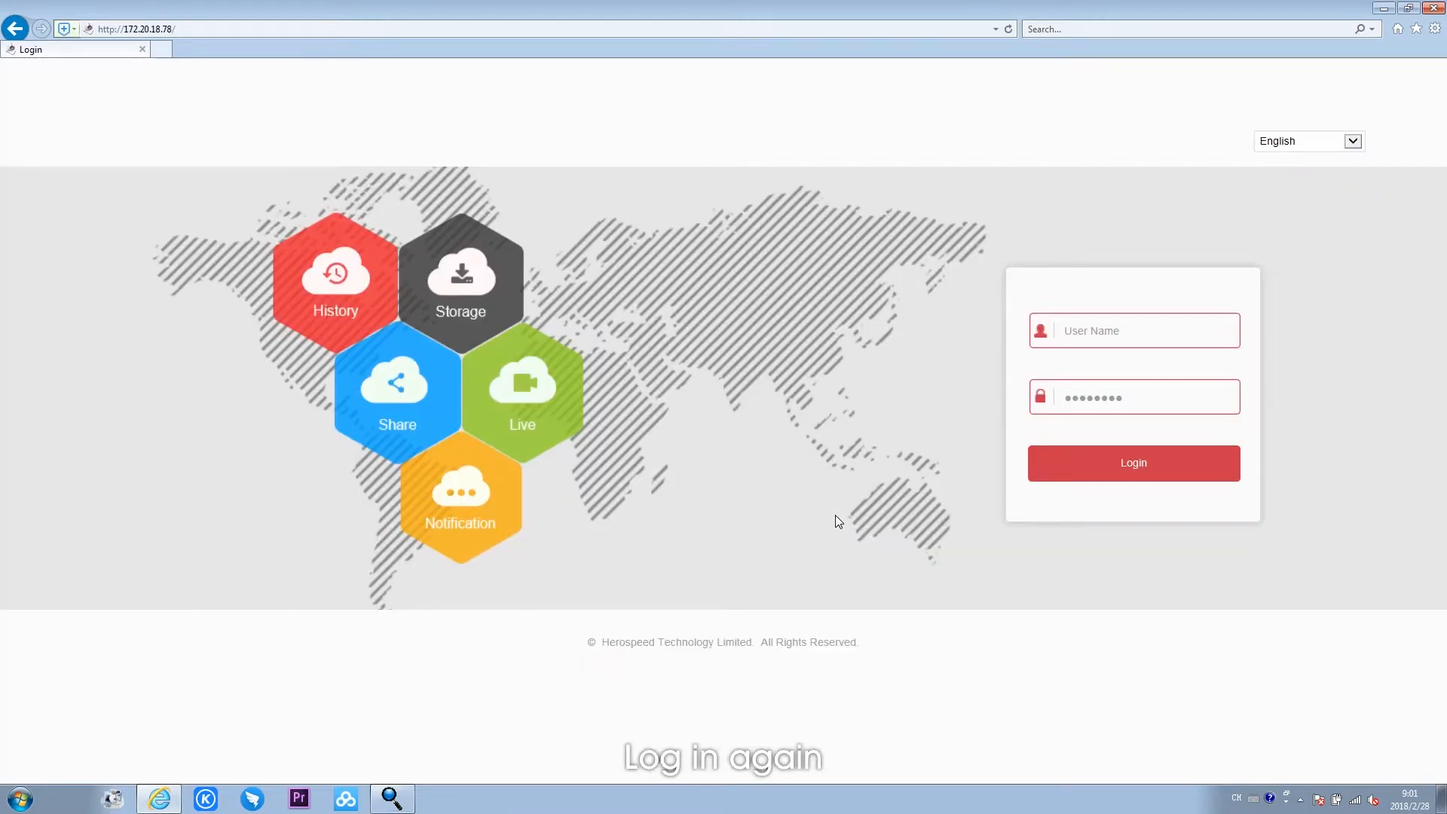
- Log in to the NVR's web page again with the user name admin and the account password
{"action": "key", "text": "BackSpace"}
{"action": "left_click", "coordinate": [1089, 406]}
{"action": "key", "text": "BackSpace"}
{"action": "type", "text": "admin"}
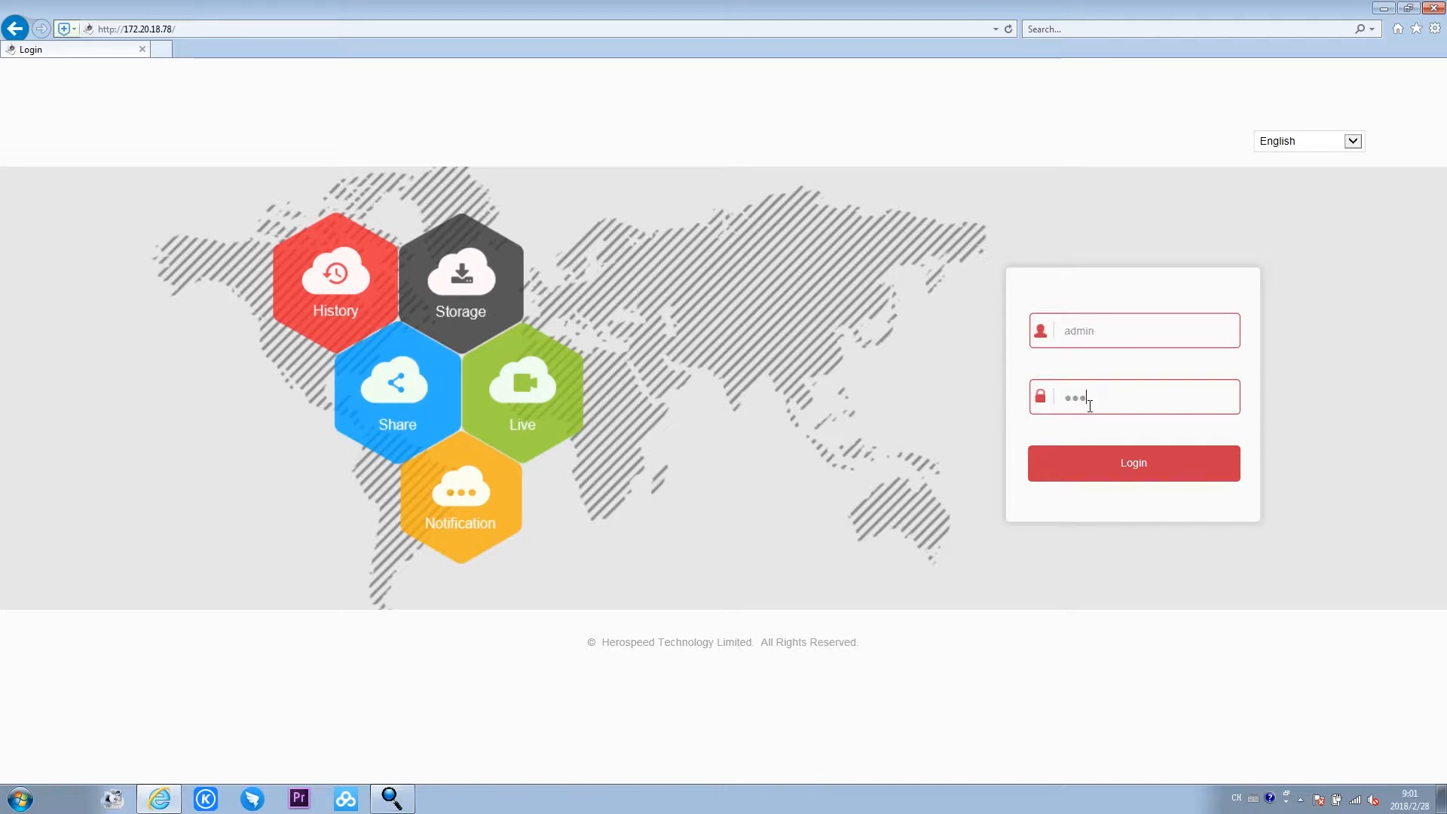
{"action": "left_click", "coordinate": [1103, 456]}
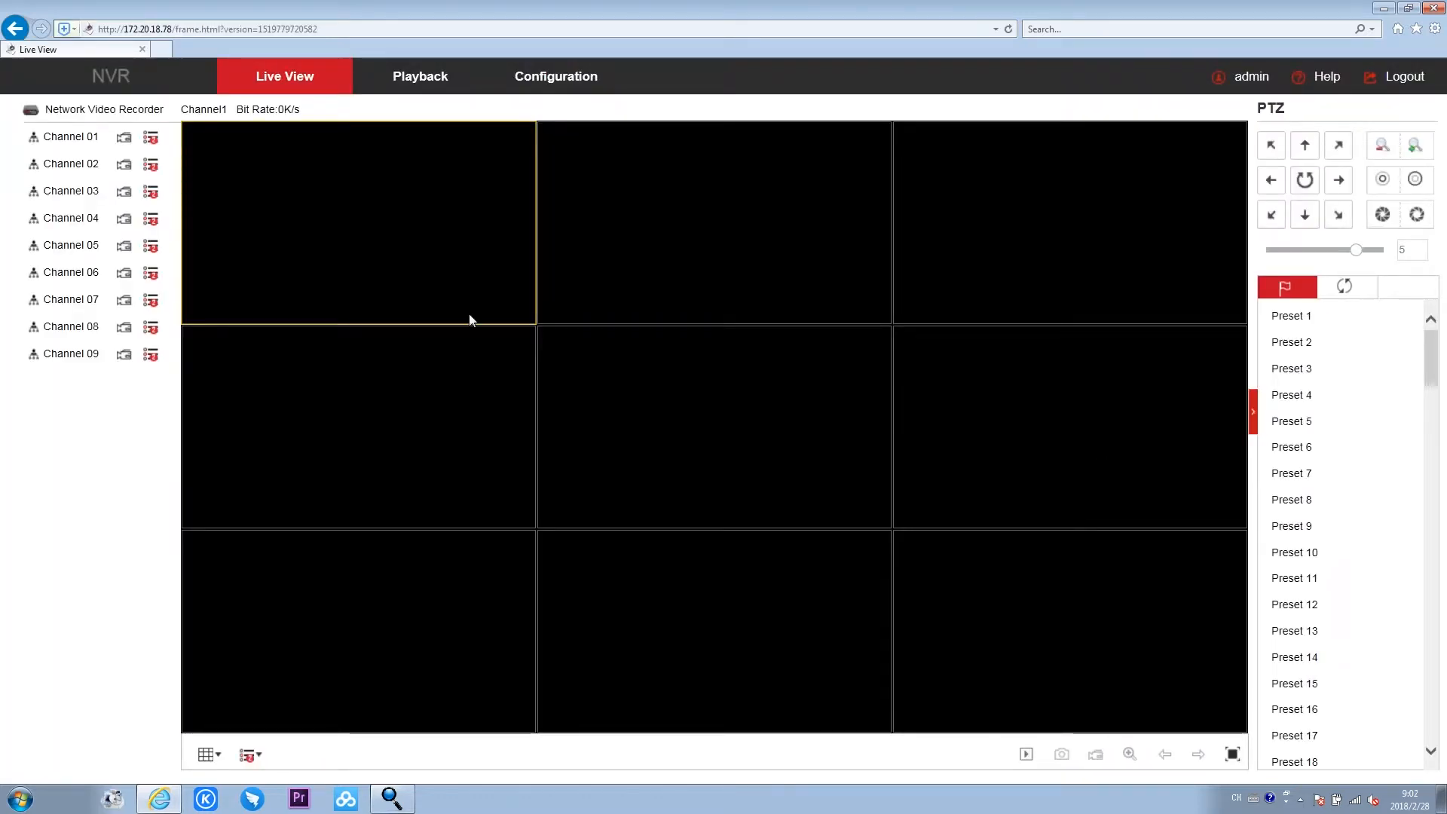
- Preview Channel 01 live and check the hard disk's state and residual capacity in the HDD configuration
{"action": "left_click", "coordinate": [85, 146]}
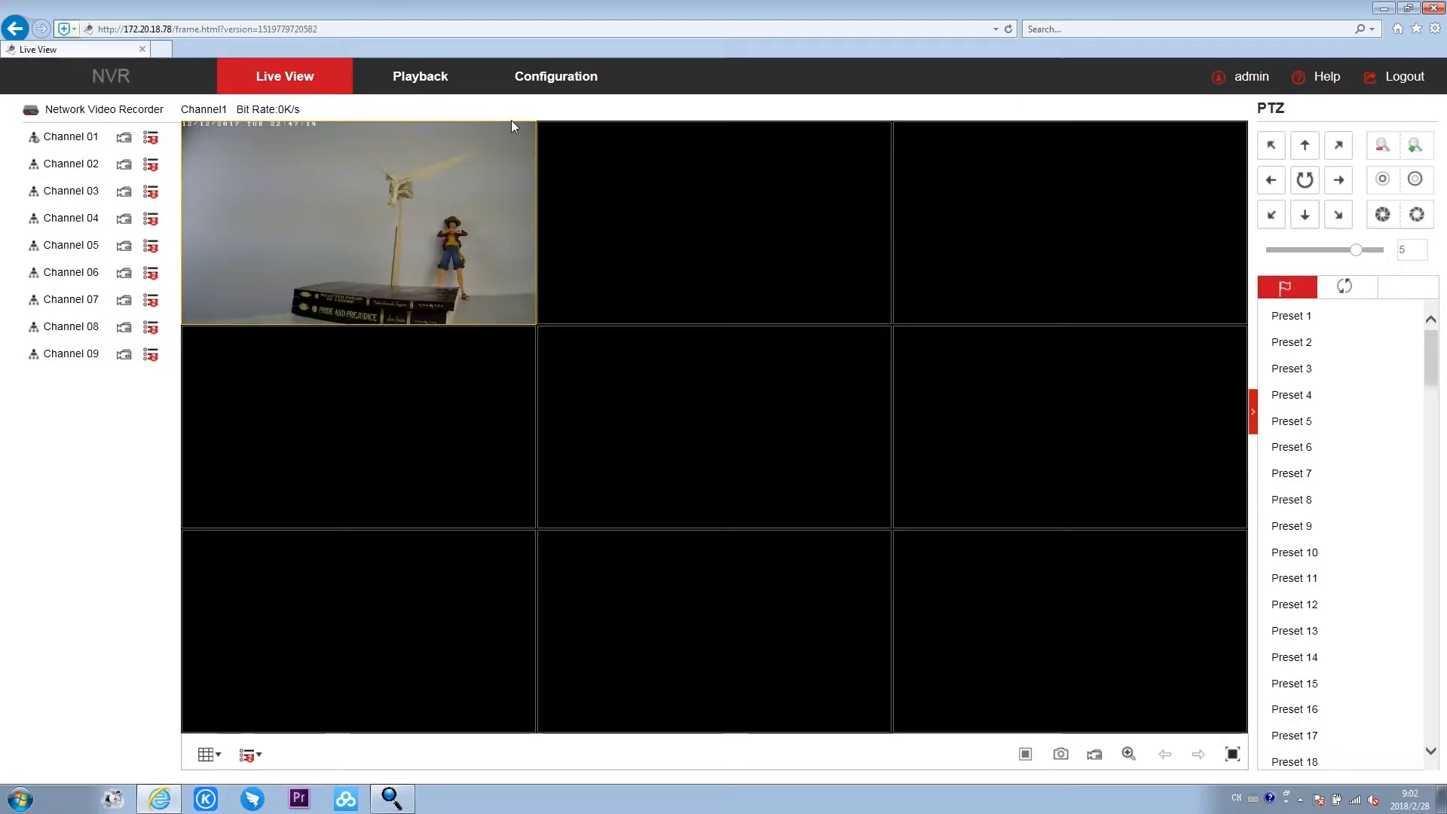
{"action": "left_click", "coordinate": [537, 87]}
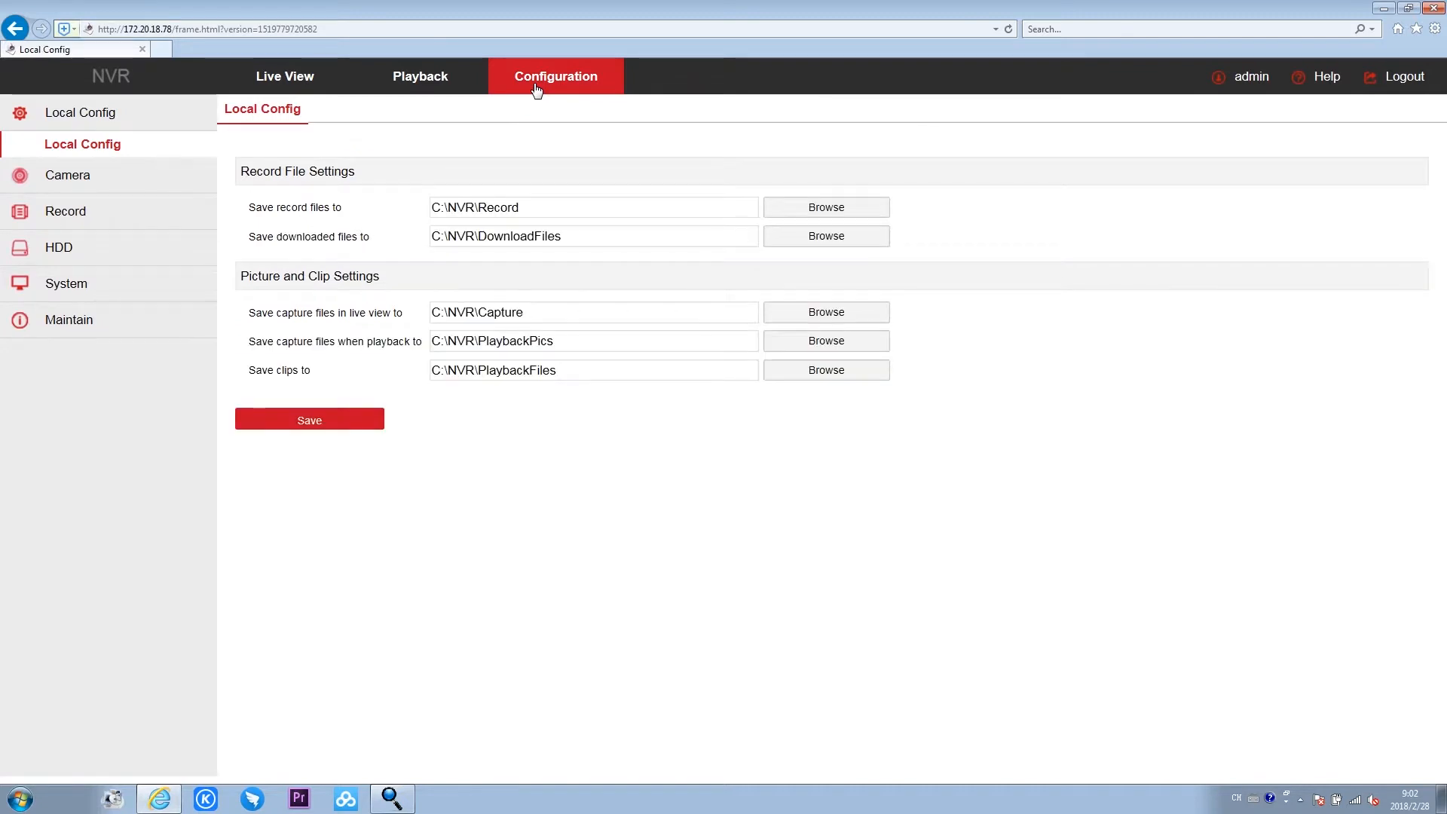
{"action": "left_click", "coordinate": [61, 249]}
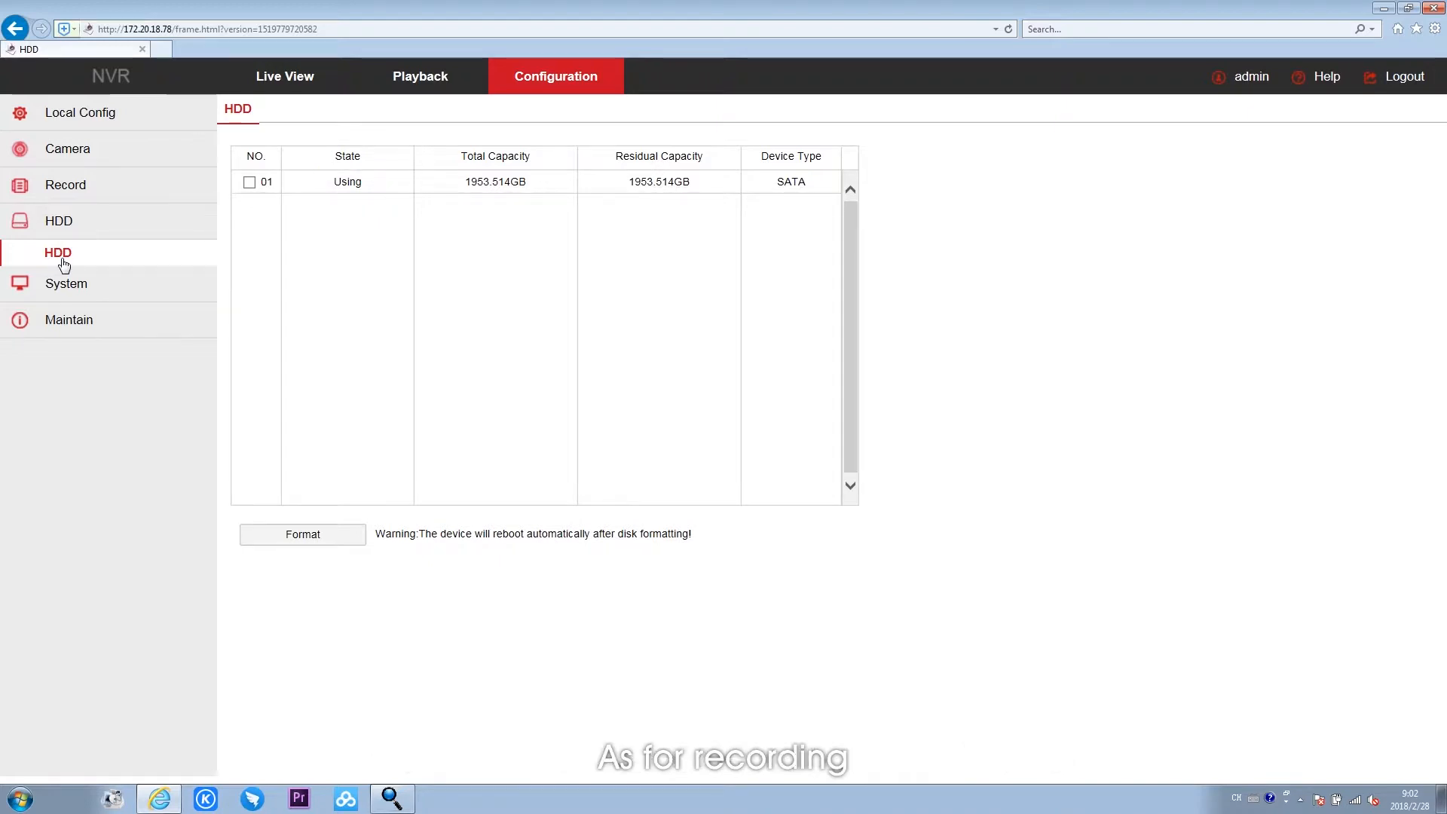
- Clear the CH01 recording schedule, select all hours of every day for Record and Motion, apply it to all channels, and save
{"action": "left_click", "coordinate": [81, 183]}
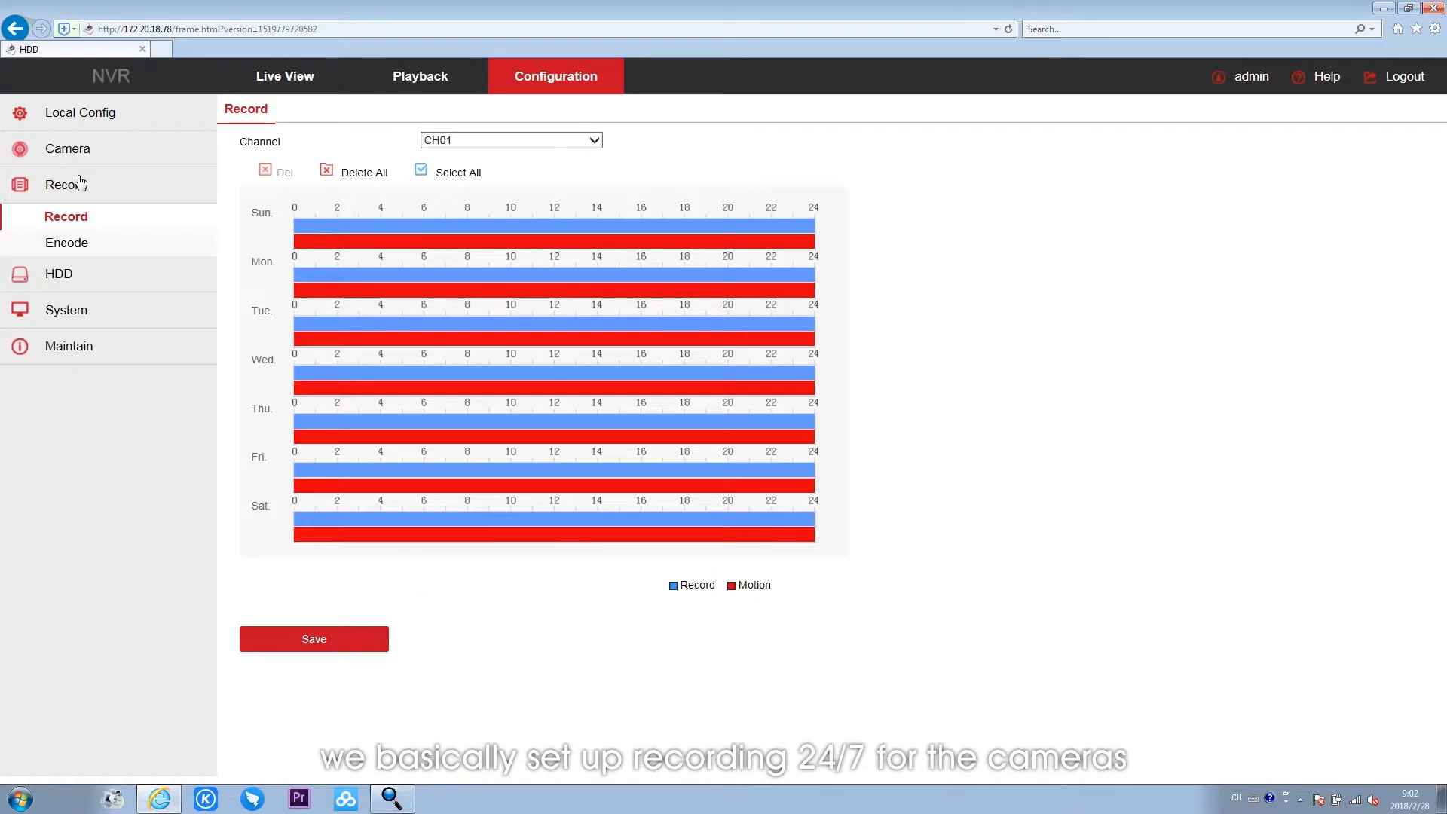
{"action": "left_click", "coordinate": [330, 175]}
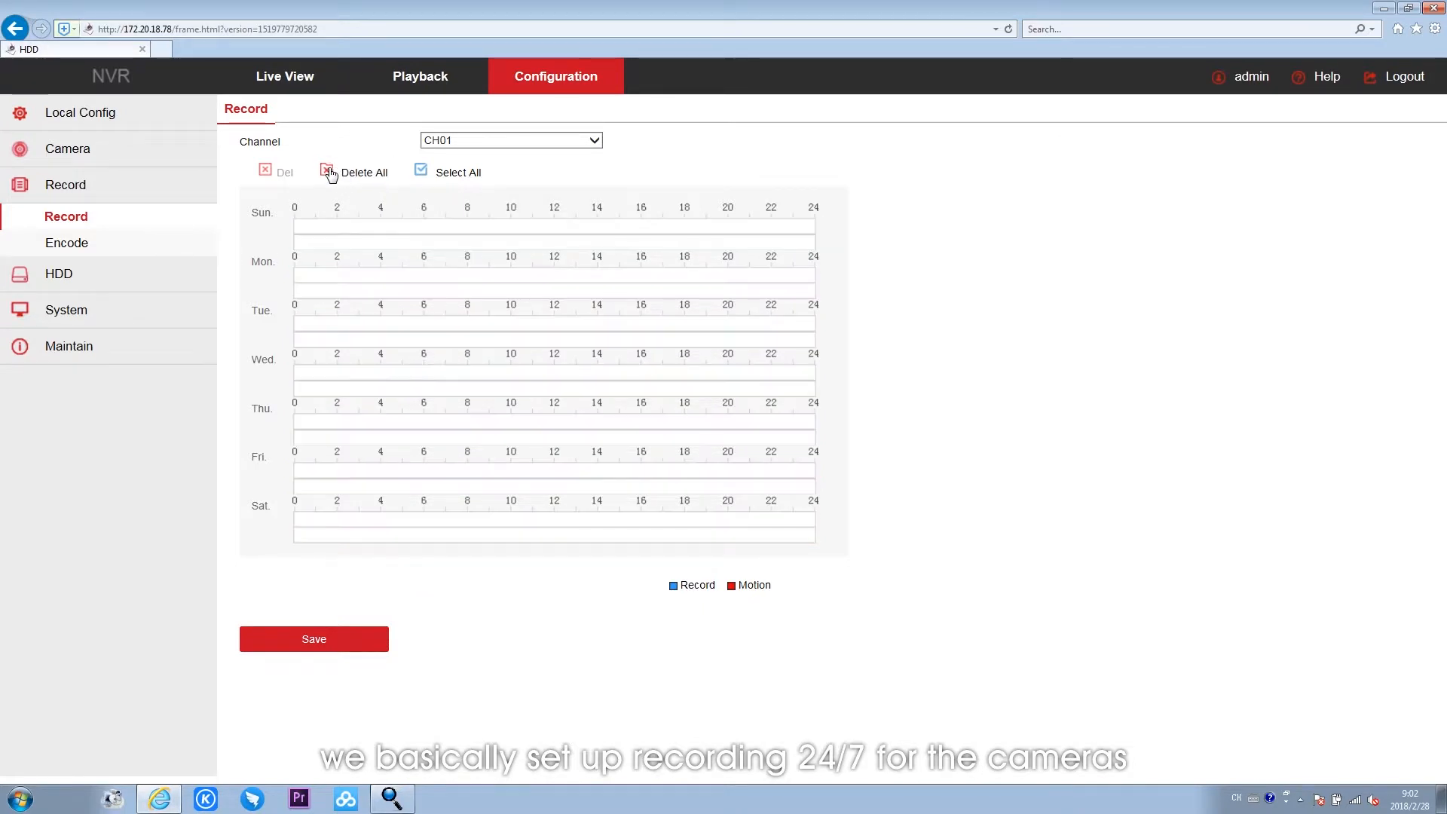
{"action": "left_click", "coordinate": [427, 173]}
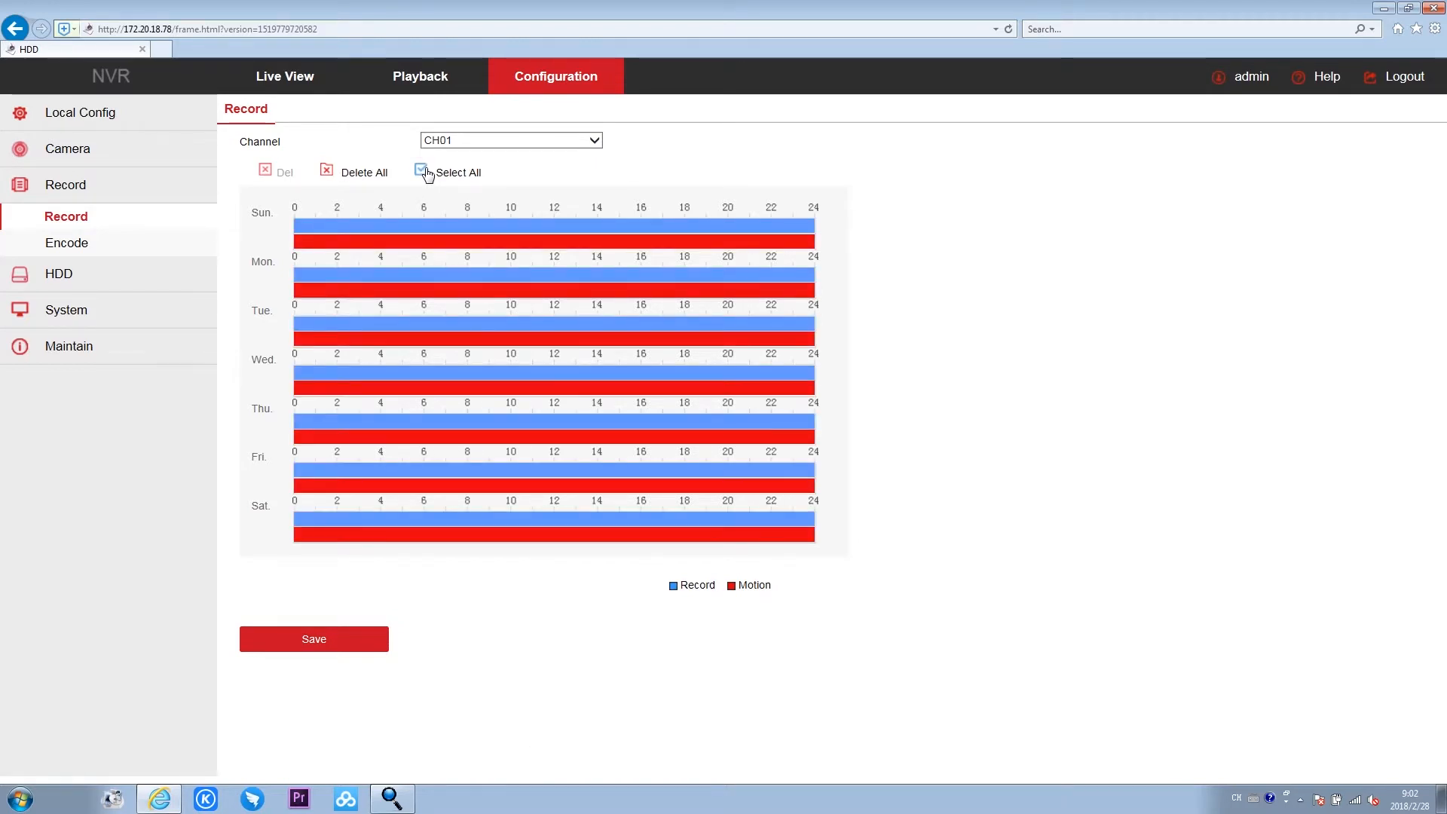
{"action": "left_click", "coordinate": [599, 143]}
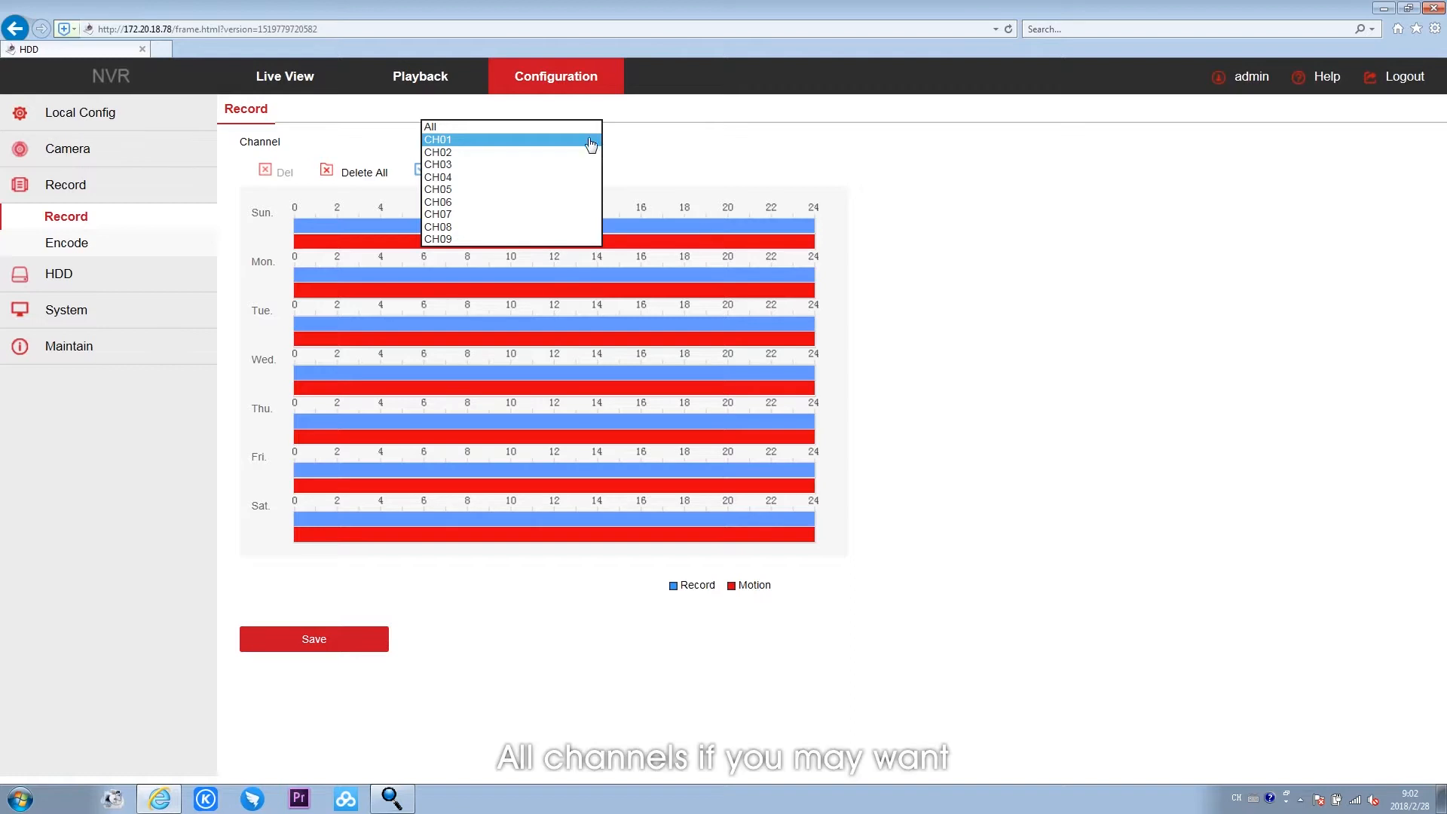
{"action": "left_click", "coordinate": [571, 125]}
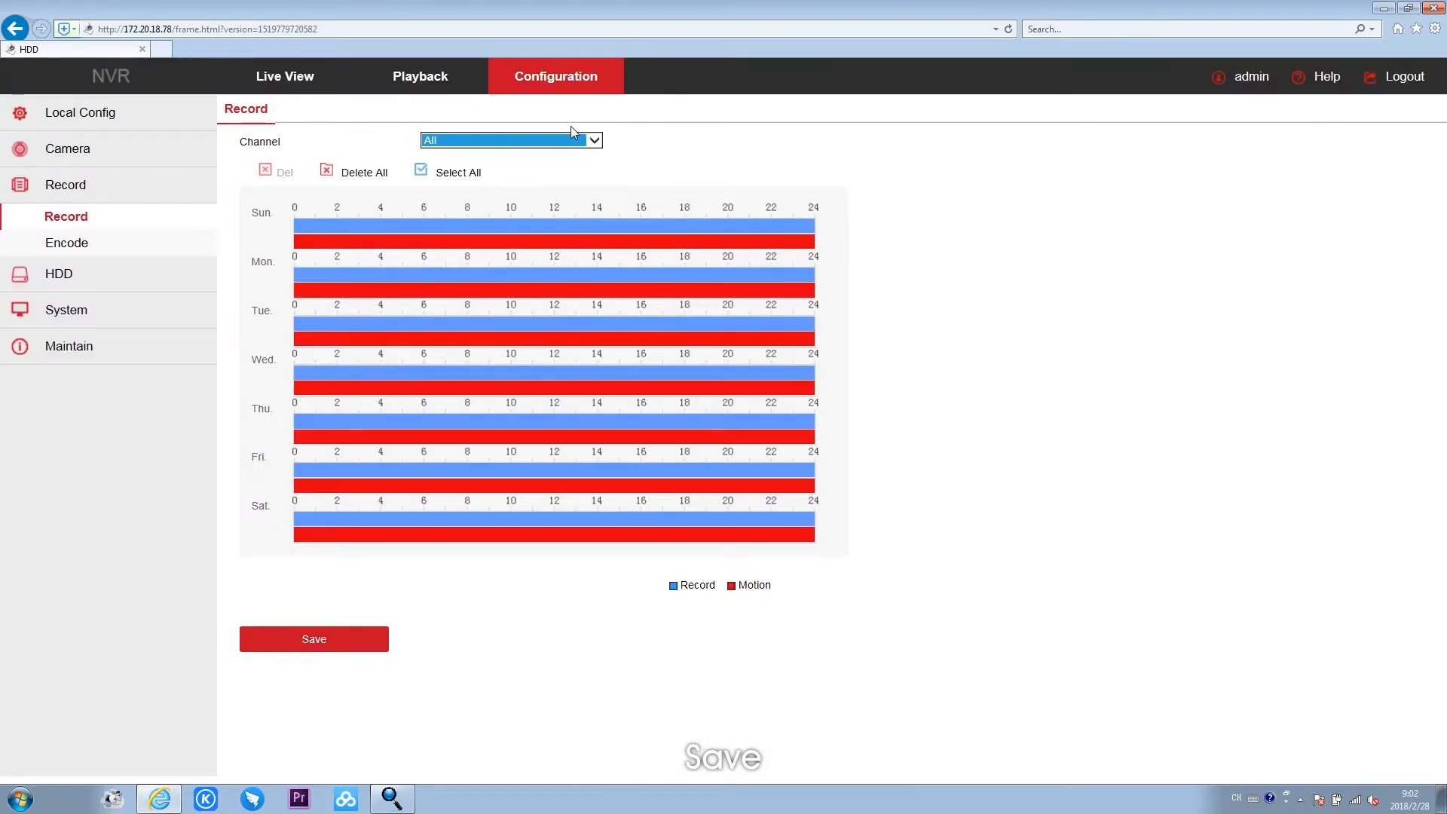
{"action": "left_click", "coordinate": [315, 640]}
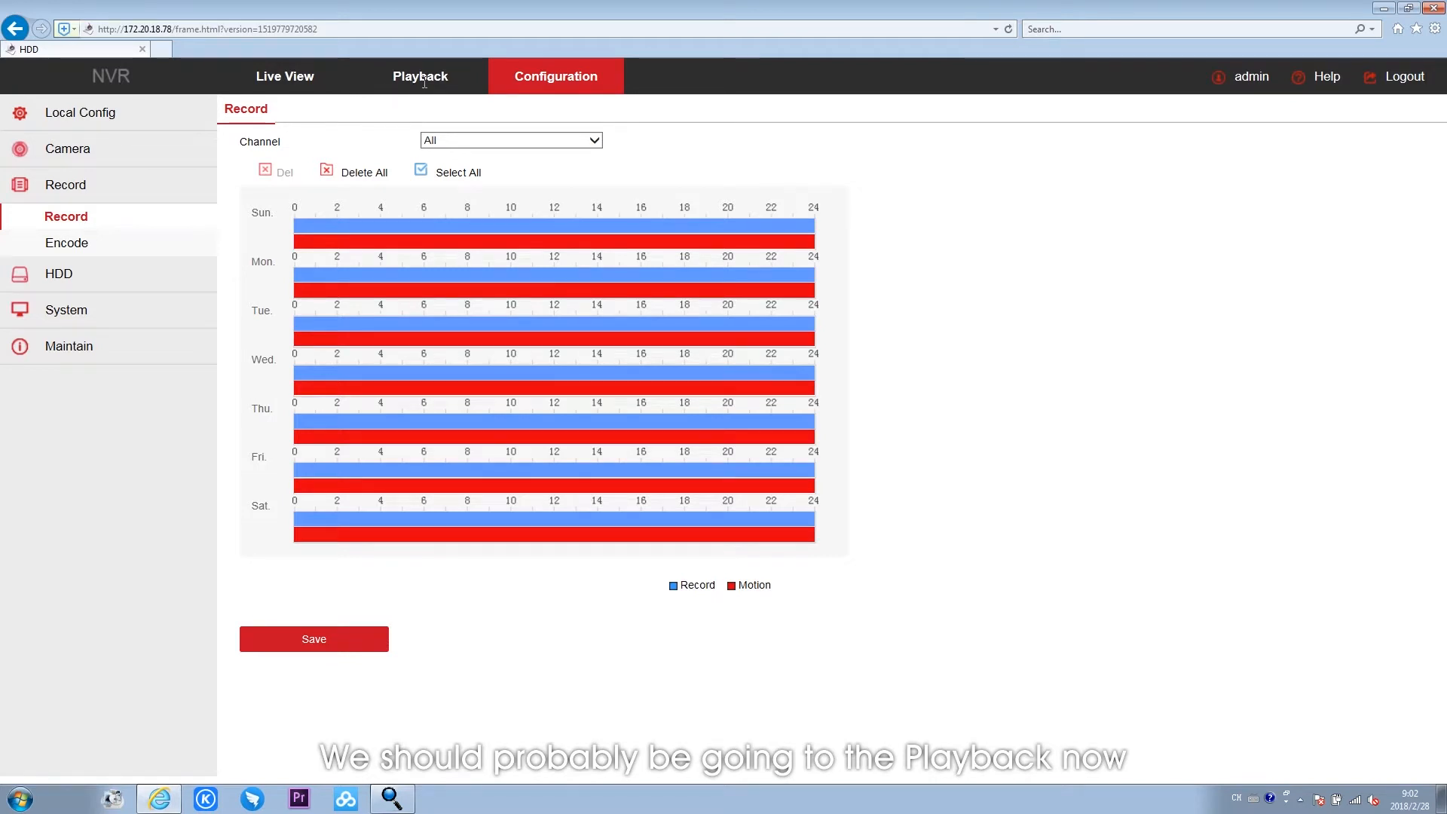
- Play back the Channel 1 recording of 12 December 2017, view it full screen, and return to the playback page
{"action": "left_click", "coordinate": [424, 82]}
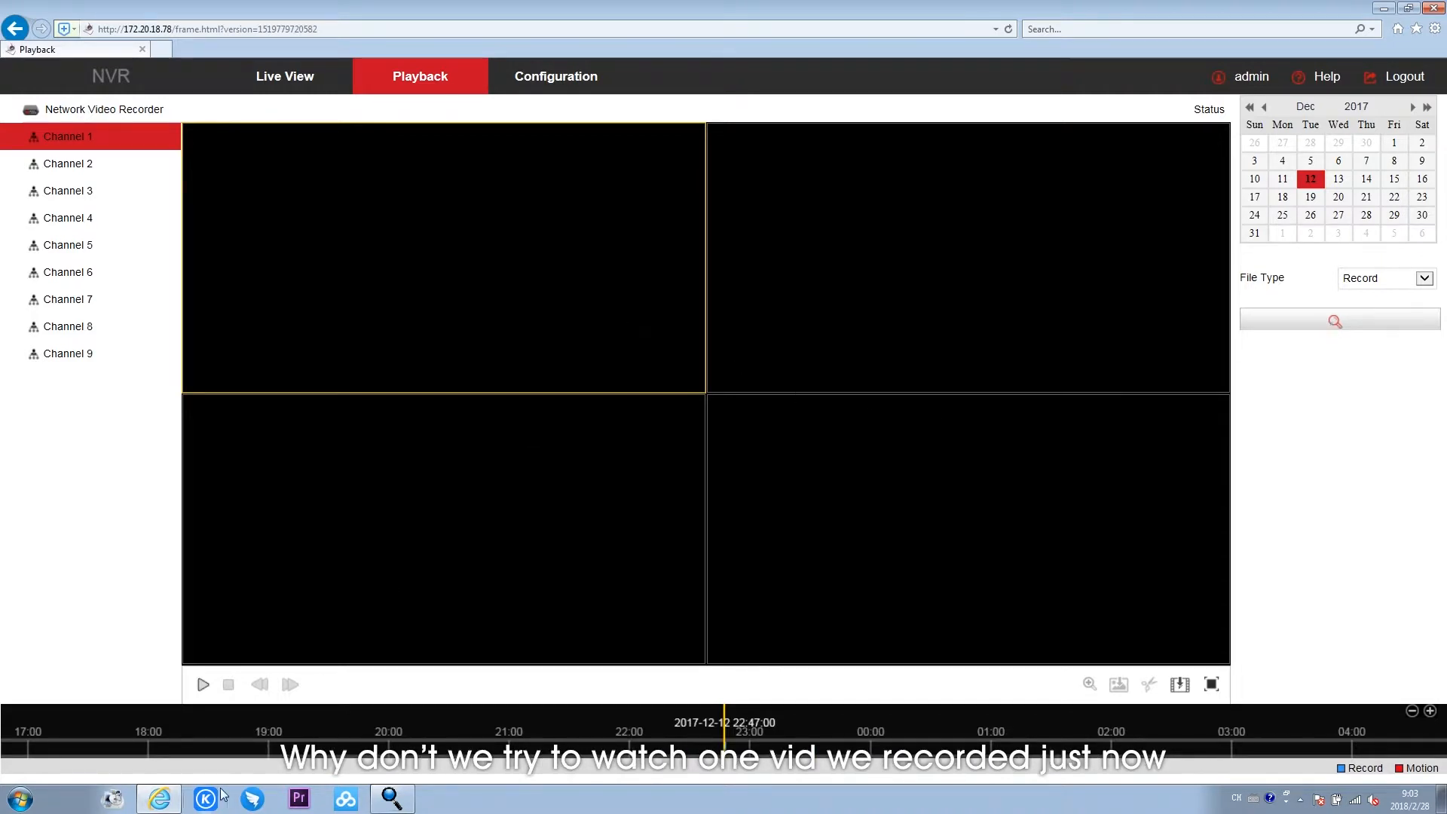
{"action": "left_click", "coordinate": [201, 686]}
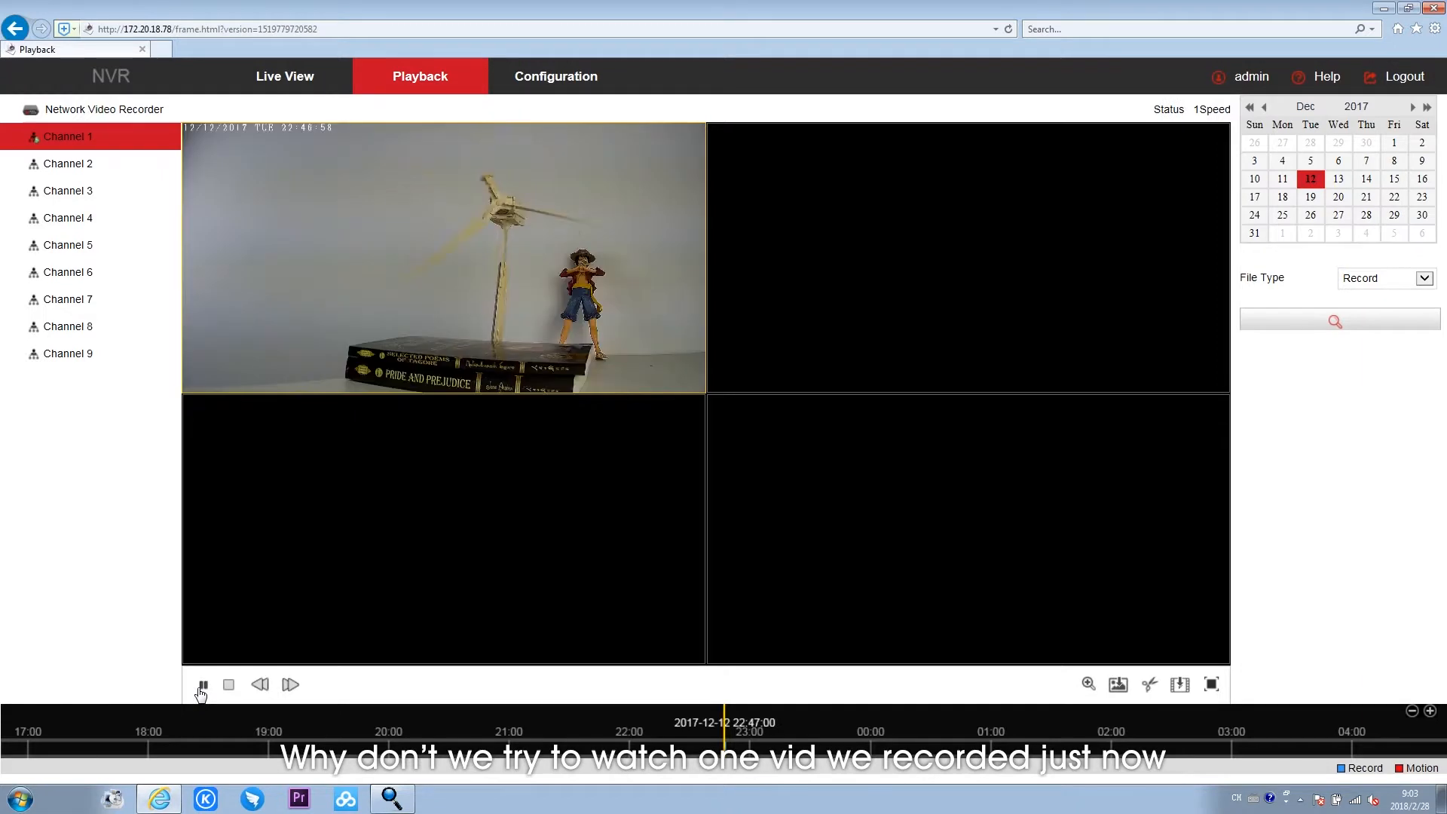
{"action": "double_click", "coordinate": [537, 345]}
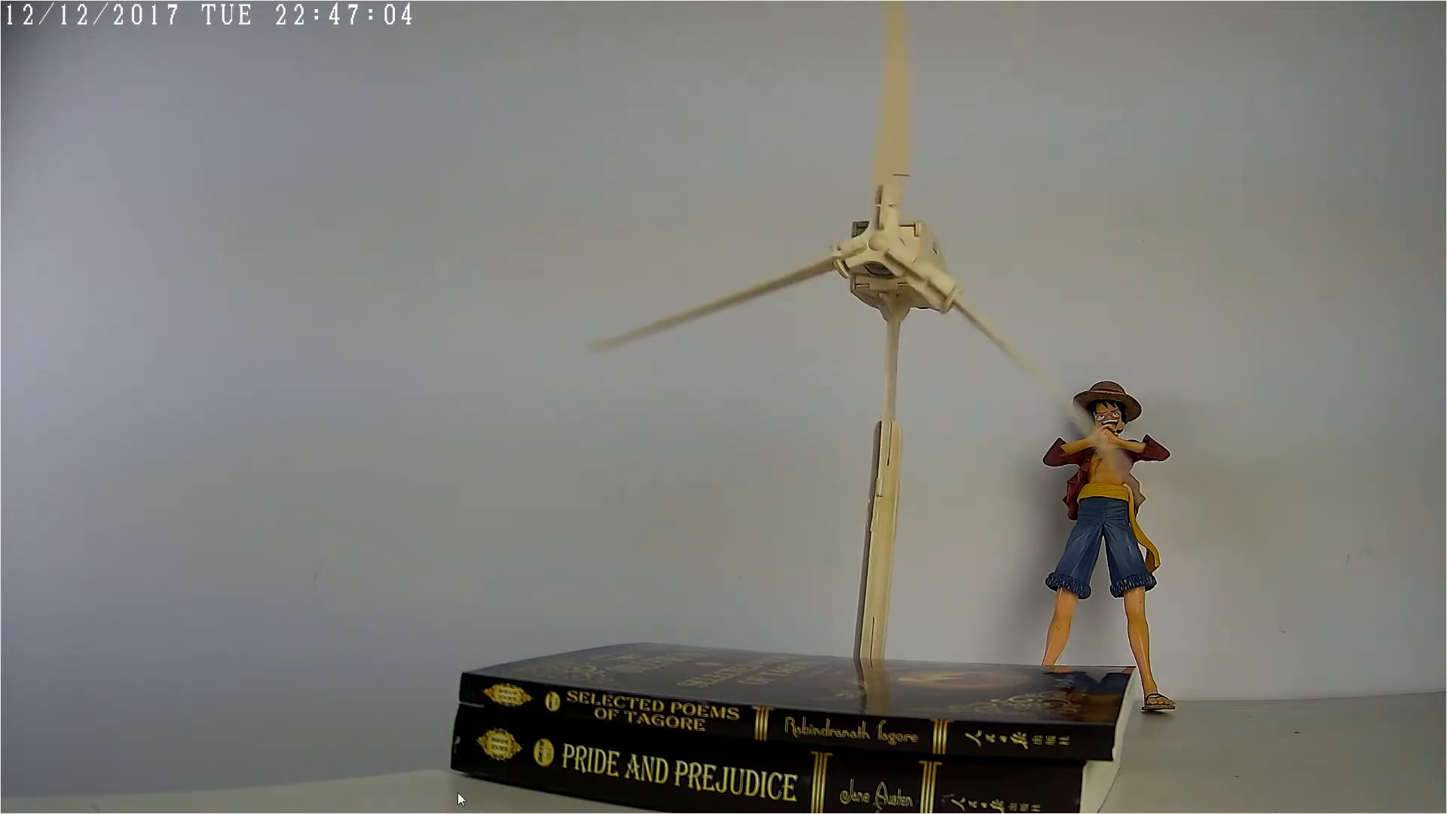
{"action": "double_click", "coordinate": [551, 580]}
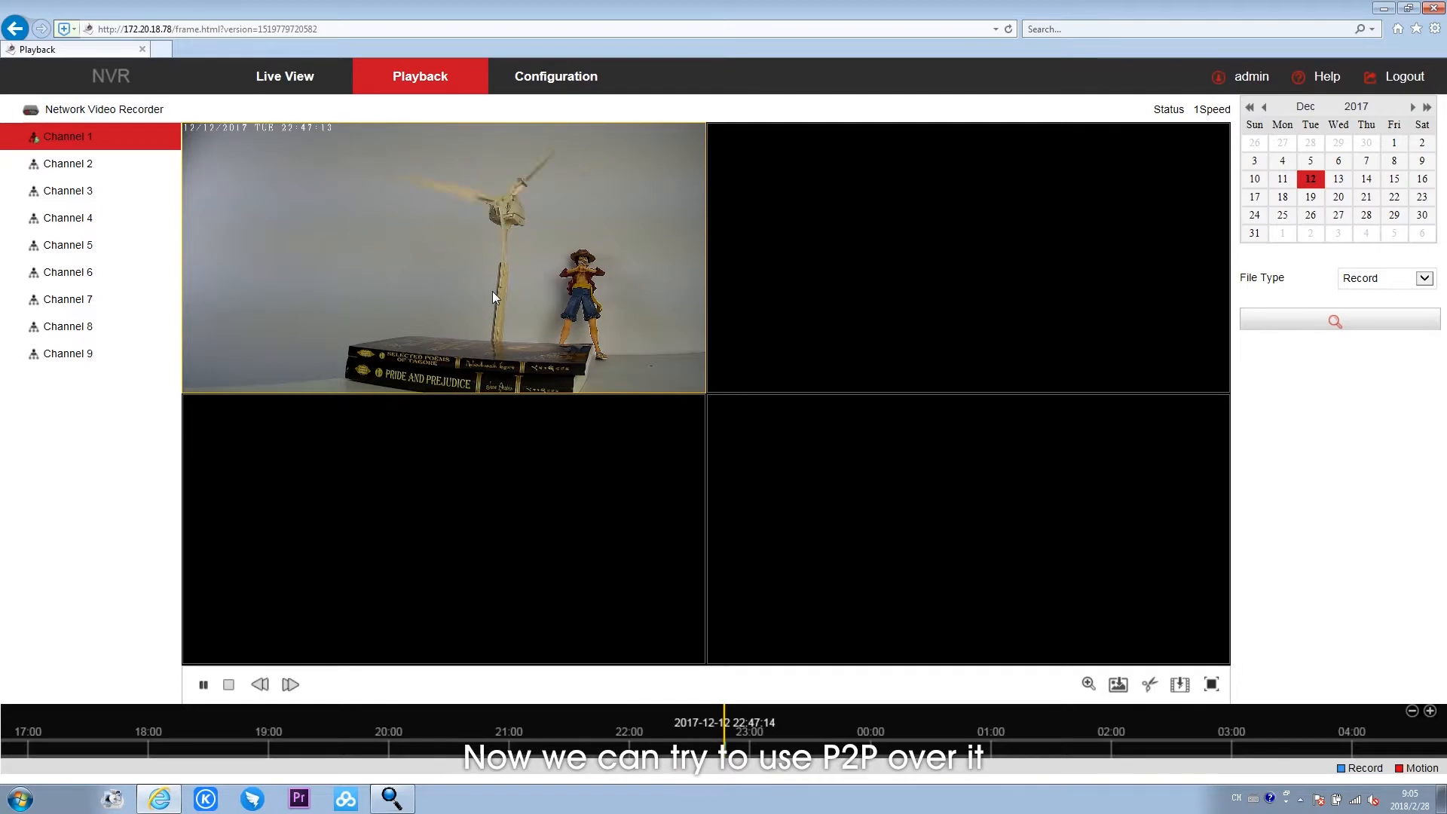
- Open the P2P page in the network settings of the NVR's system configuration
{"action": "left_click", "coordinate": [578, 78]}
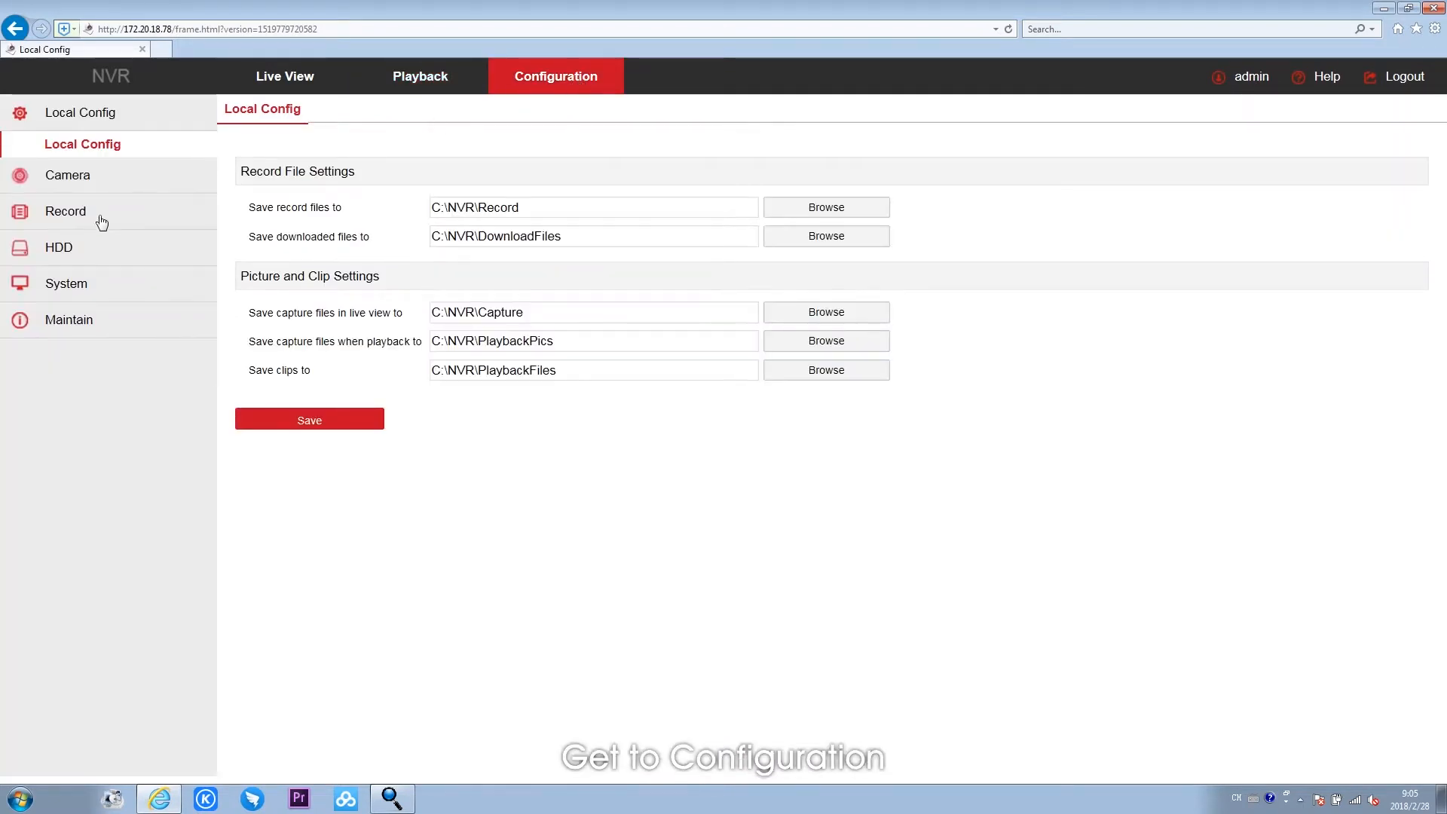
{"action": "left_click", "coordinate": [68, 292]}
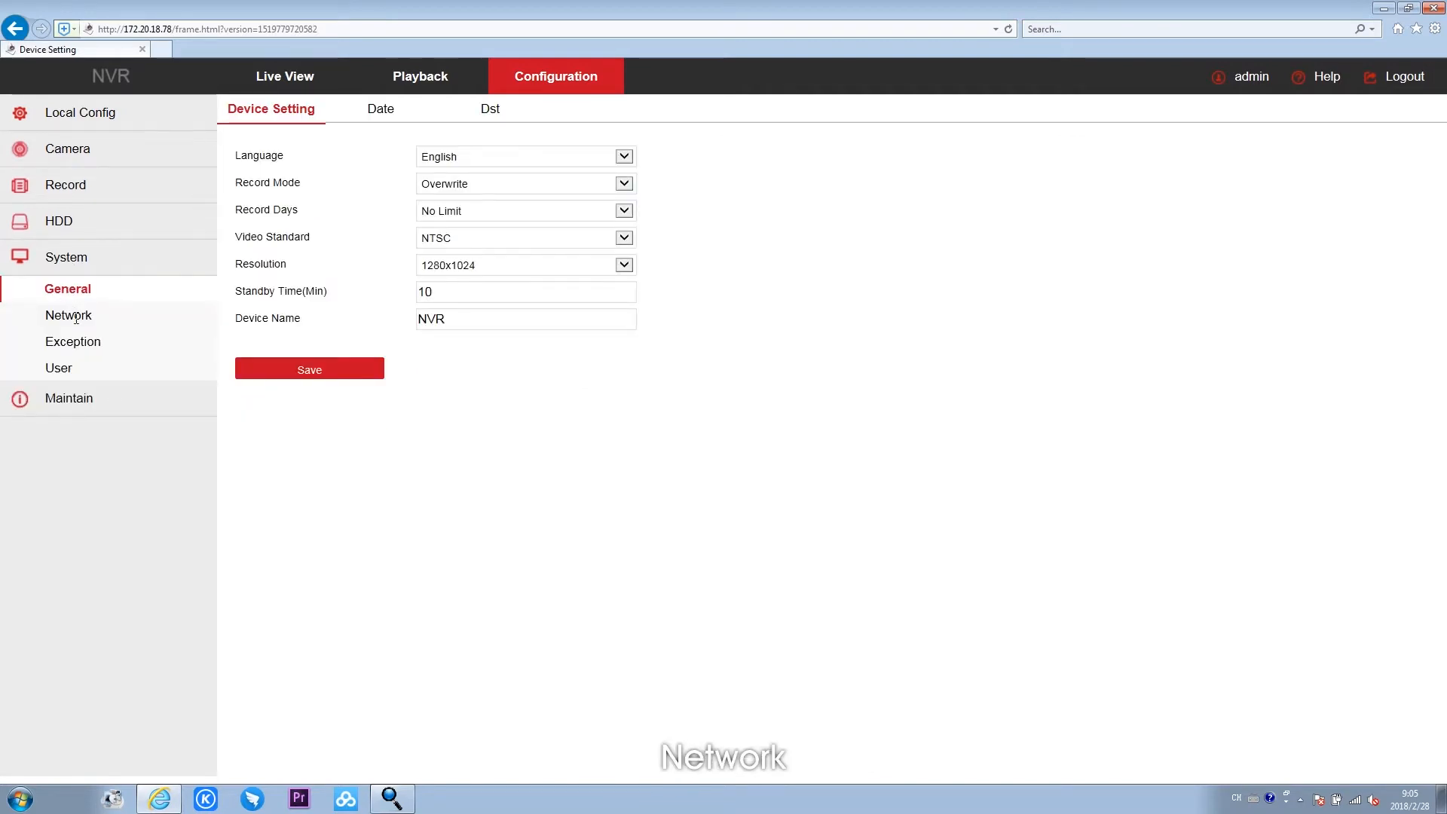
{"action": "left_click", "coordinate": [77, 317]}
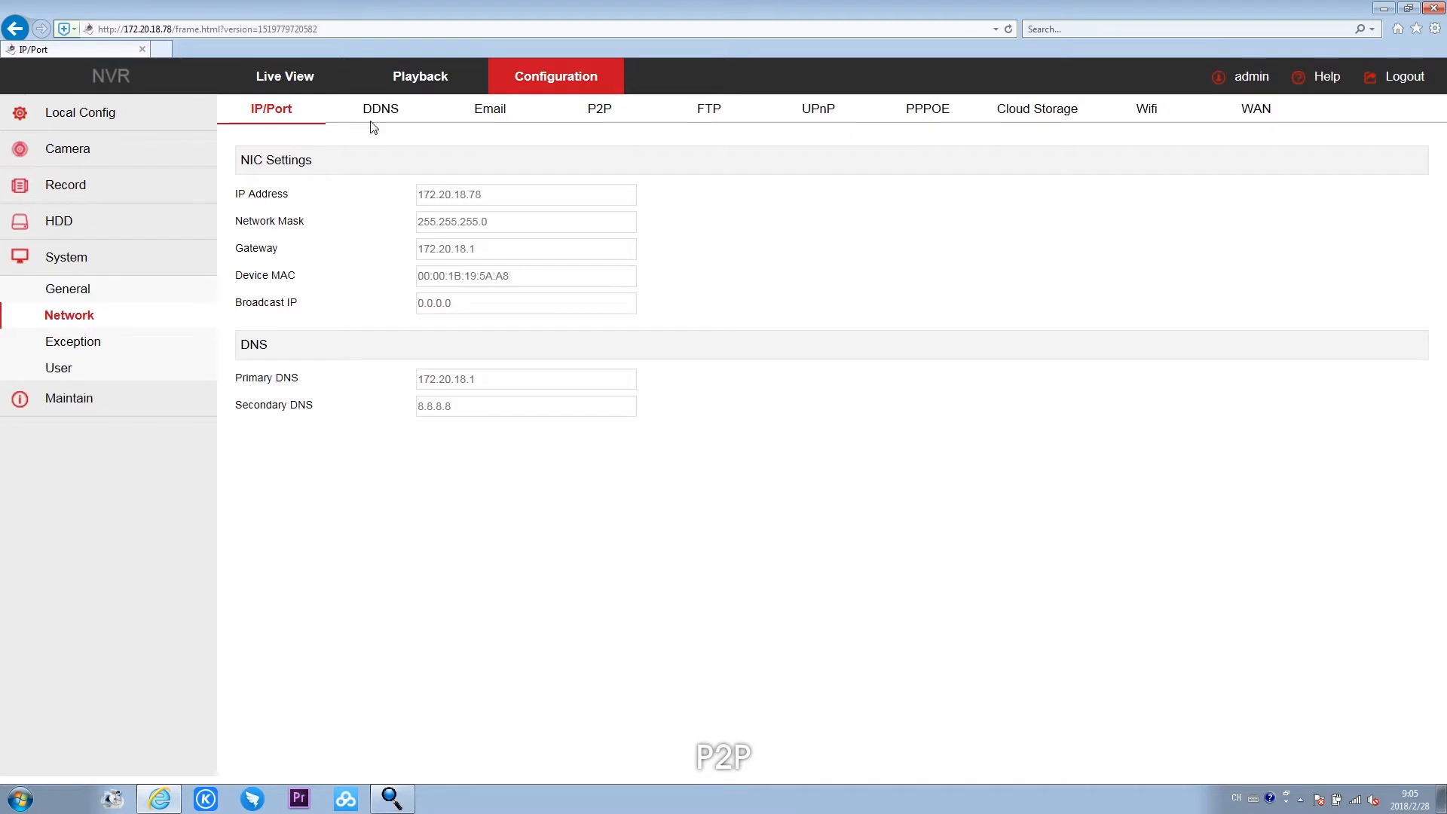
{"action": "left_click", "coordinate": [600, 111]}
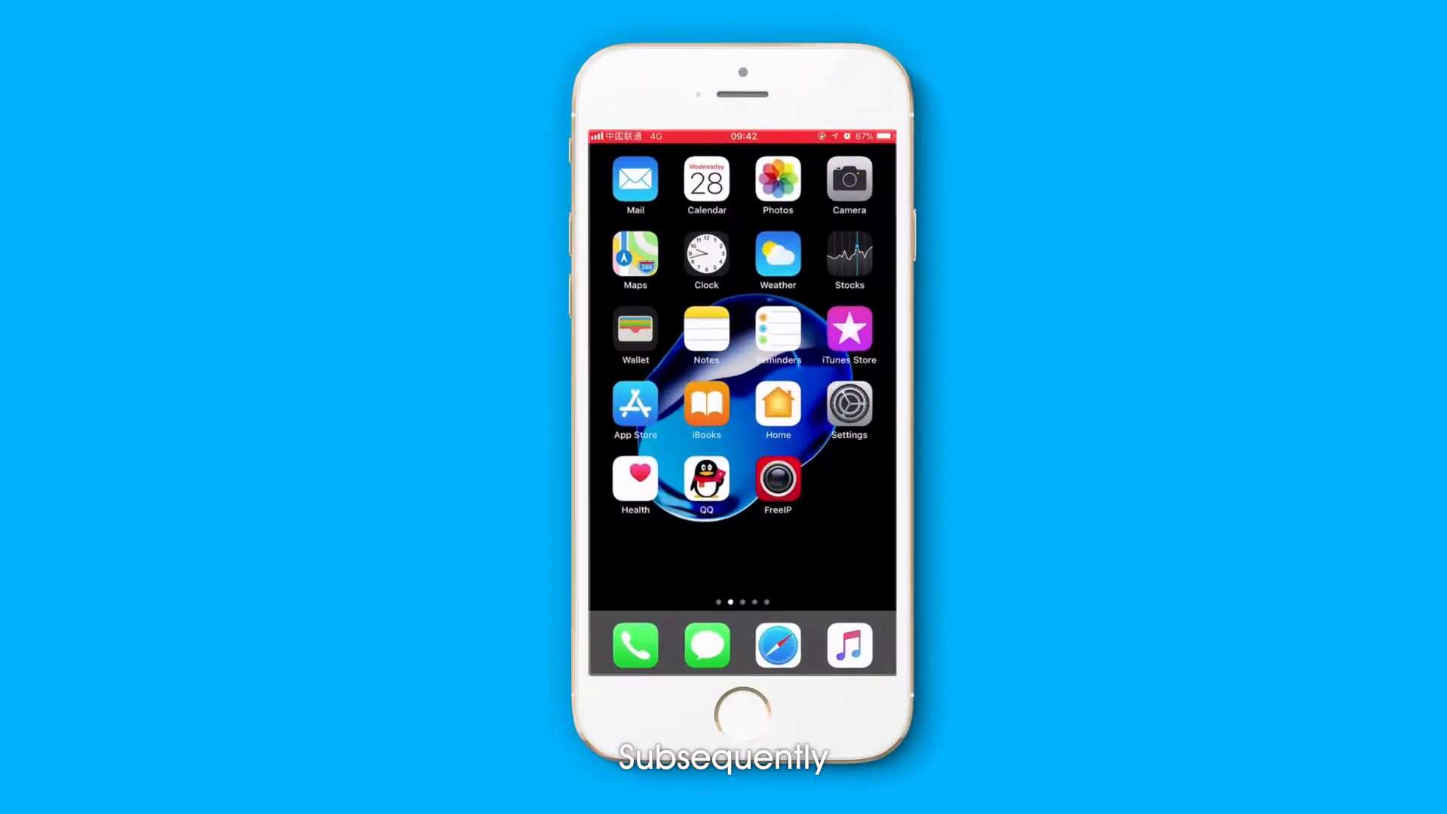
- Switch to the FreeIP phone app, open its login page, look at account registration, and return to the login page
{"action": "left_click", "coordinate": [778, 478]}
{"action": "left_click", "coordinate": [604, 153]}
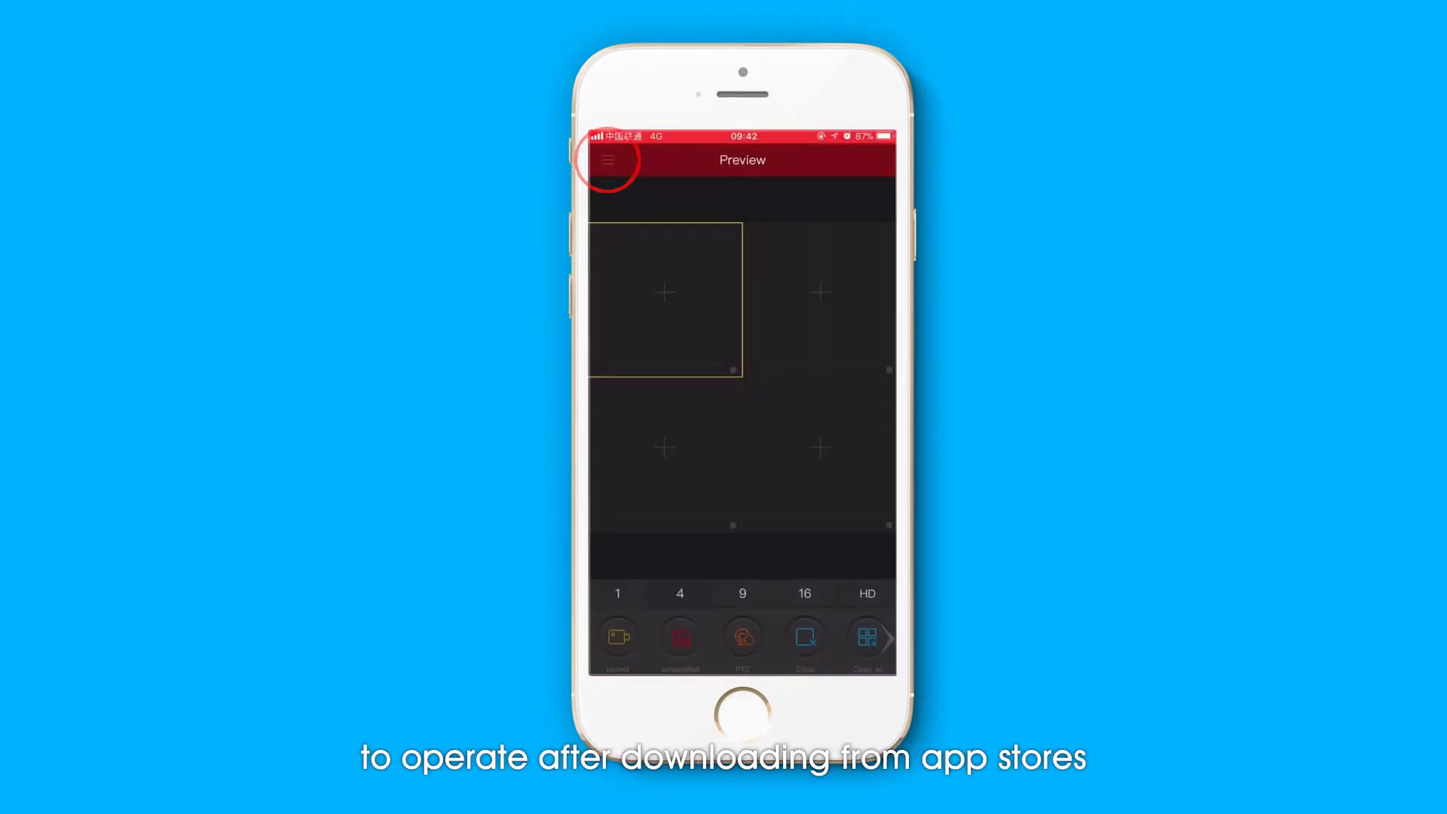
{"action": "left_click", "coordinate": [712, 188]}
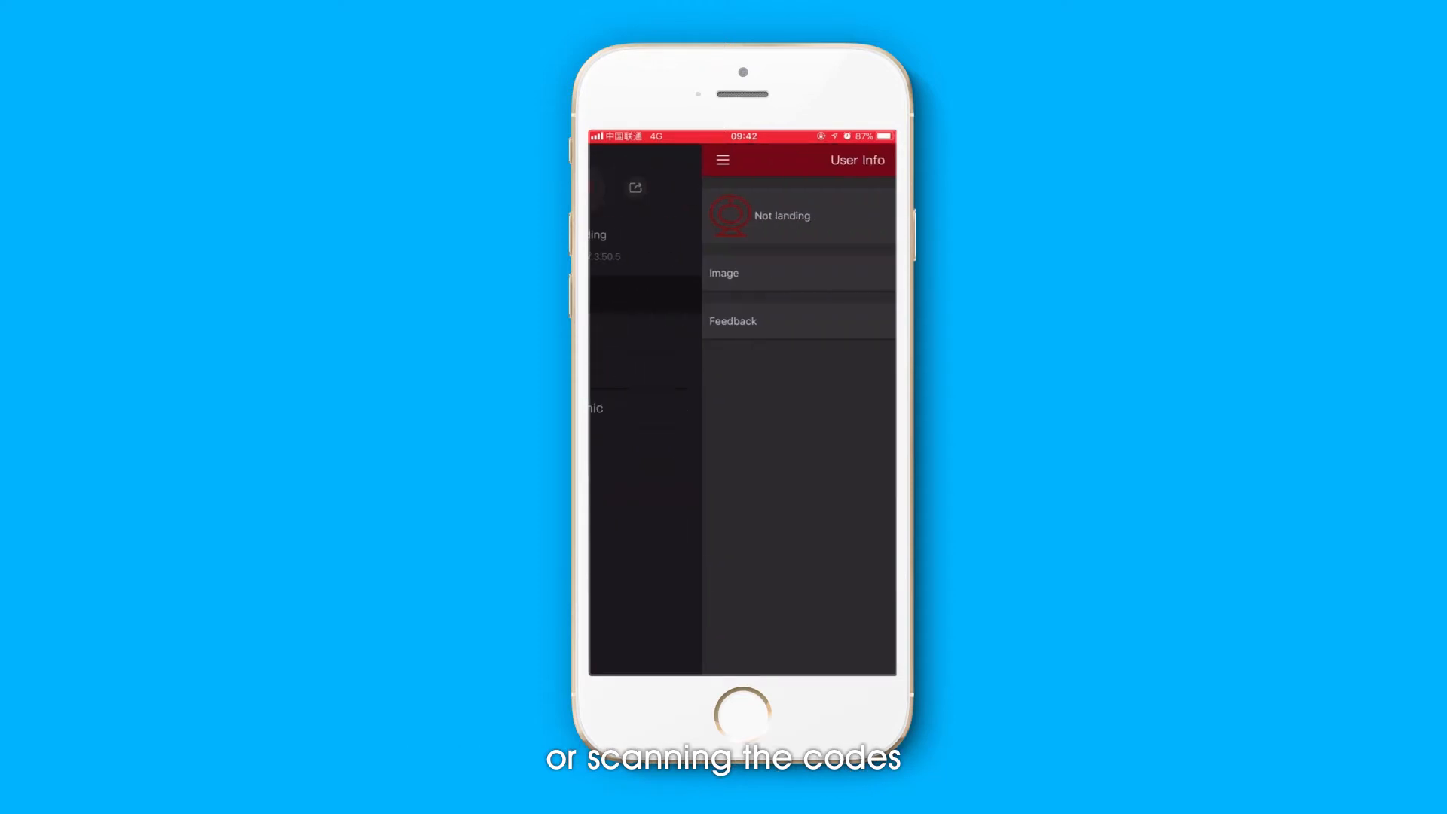
{"action": "left_click", "coordinate": [688, 217]}
{"action": "left_click", "coordinate": [617, 377]}
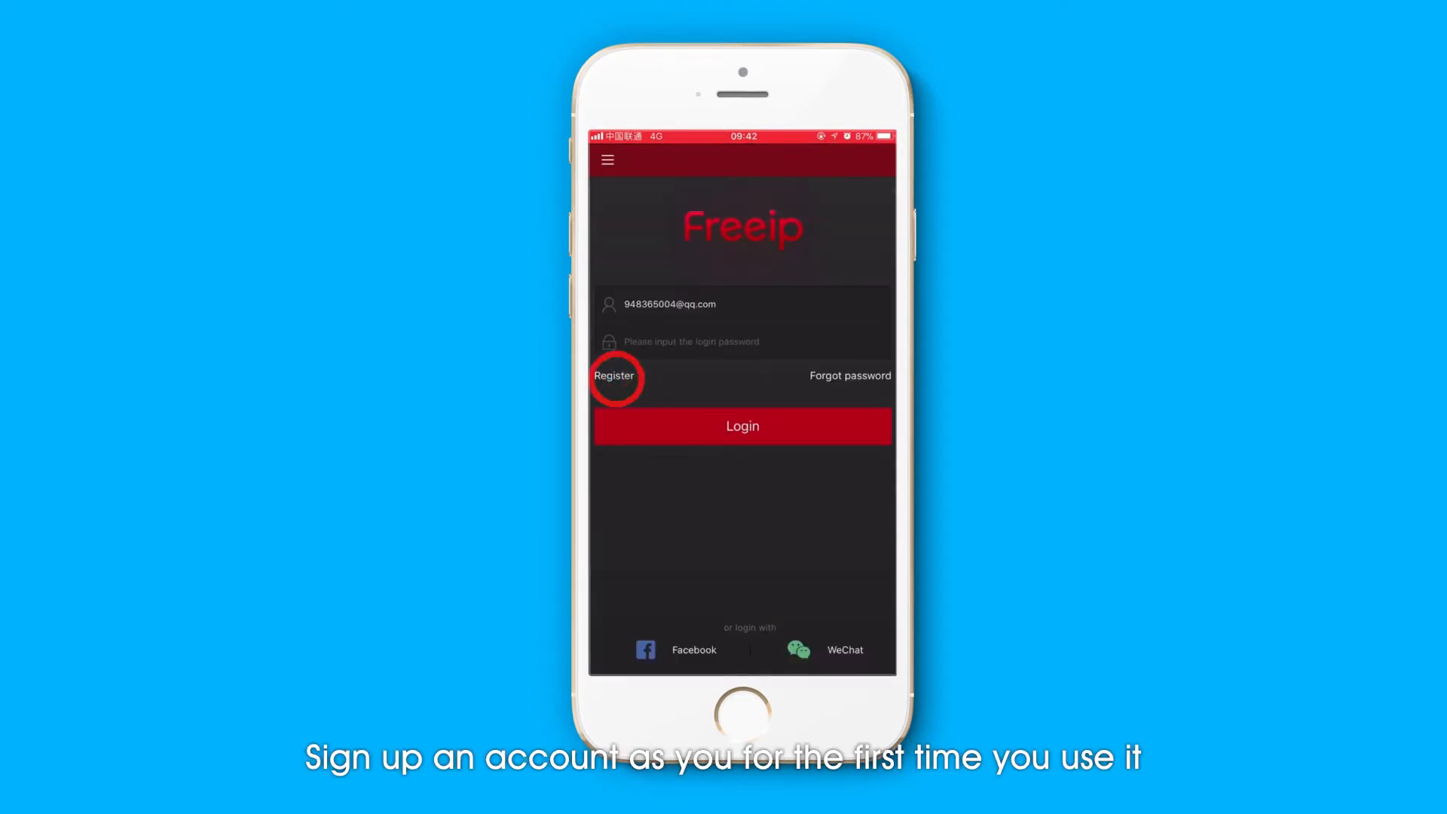
{"action": "left_click", "coordinate": [607, 158]}
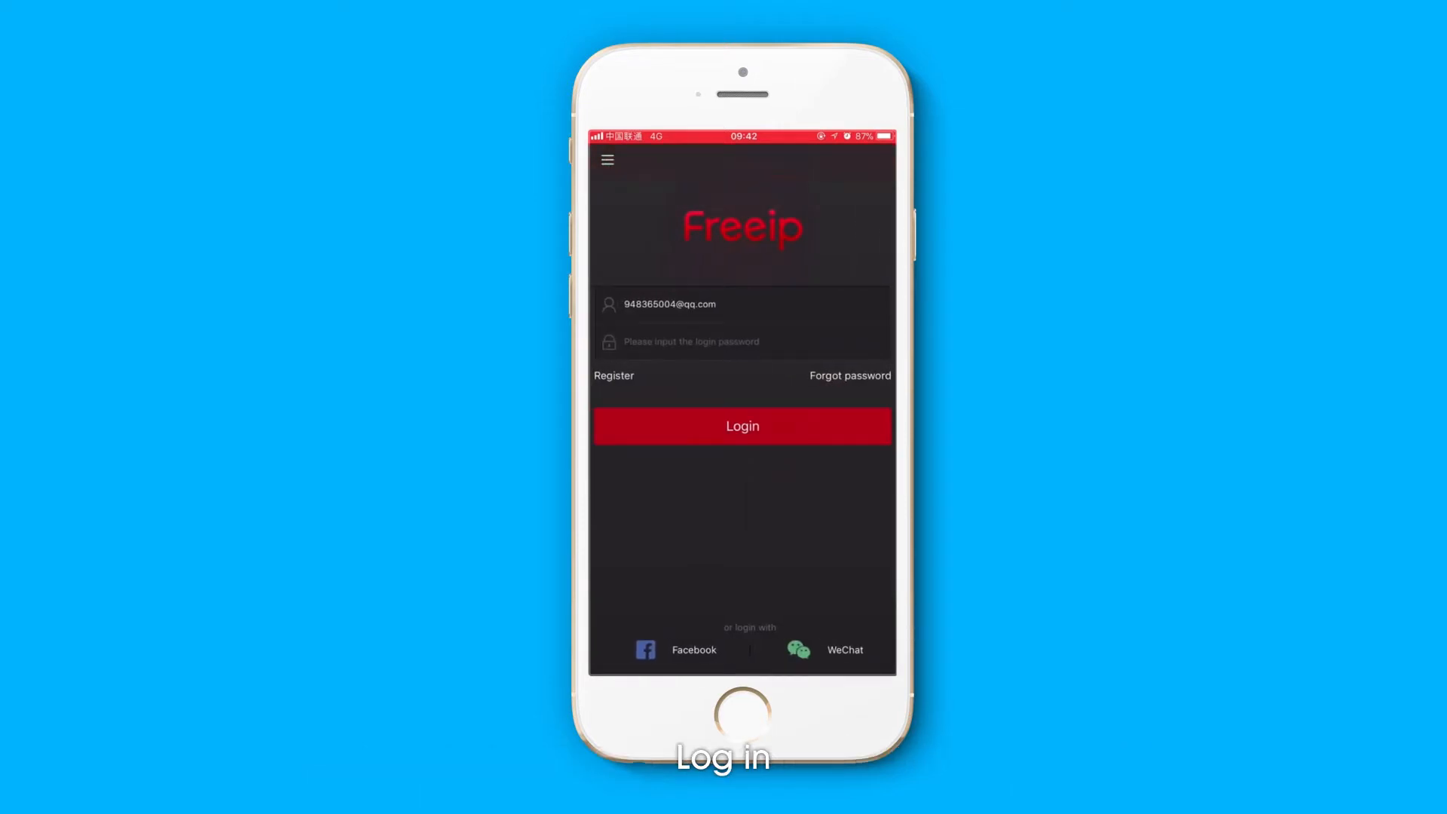
- Replace the account e-mail on the login page with the other saved account's e-mail
{"action": "left_click", "coordinate": [691, 342]}
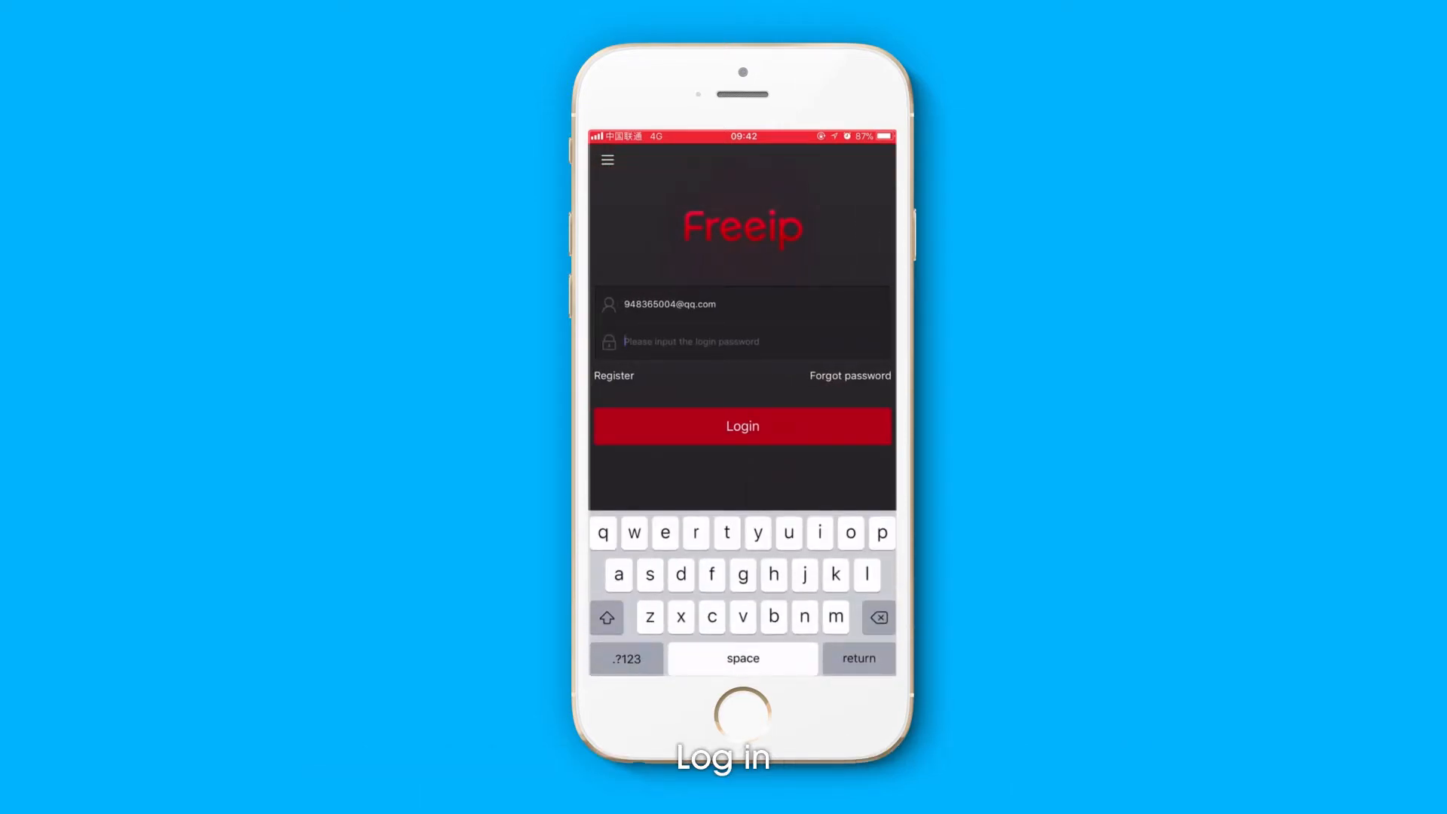
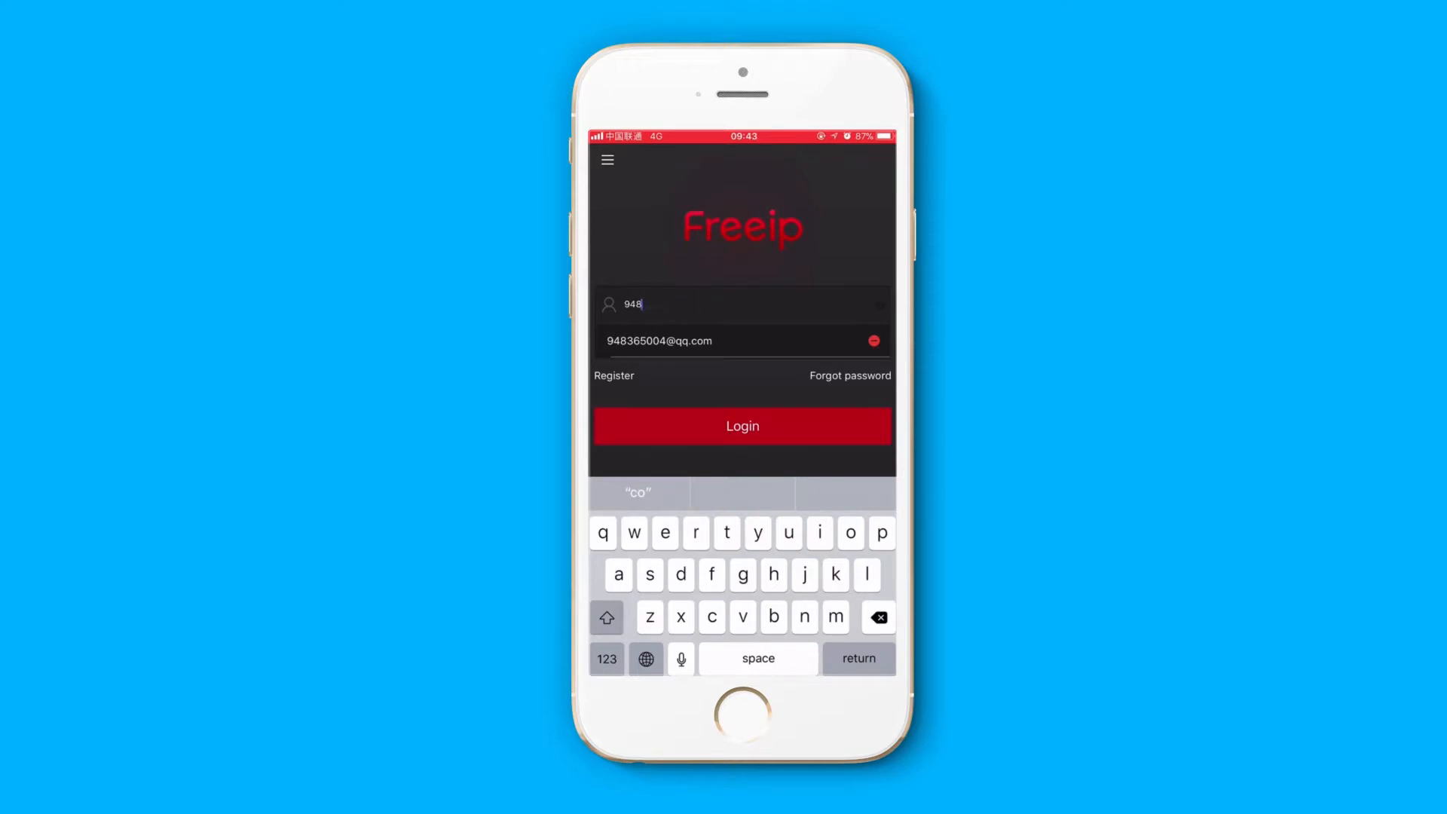
{"action": "key", "text": "shift"}
{"action": "type", "text": "freeip"}
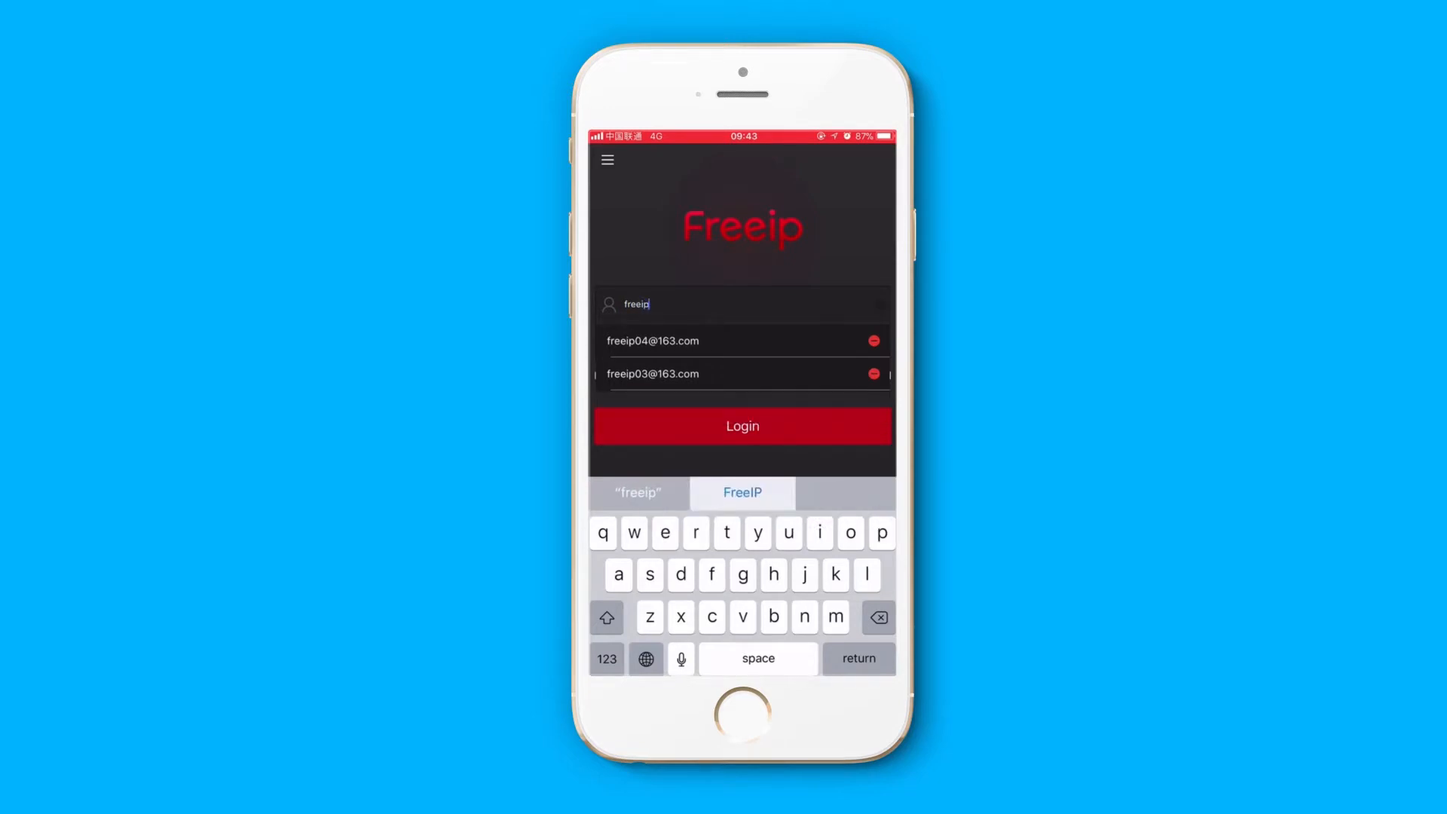
{"action": "left_click", "coordinate": [607, 659]}
{"action": "type", "text": "0"}
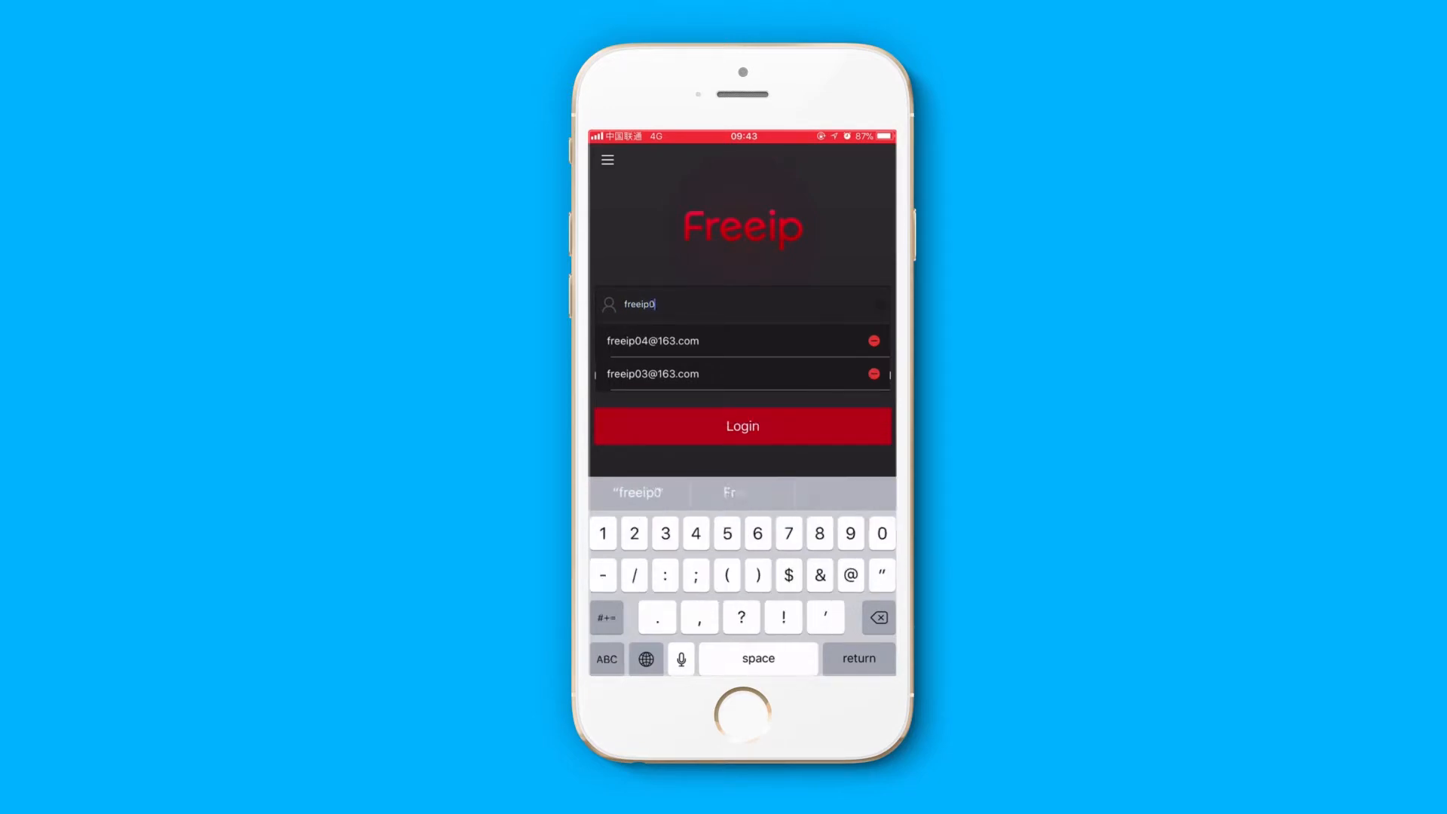
{"action": "type", "text": "4"}
{"action": "left_click", "coordinate": [653, 342]}
- Enter the login password for the account and log in
{"action": "left_click", "coordinate": [691, 342]}
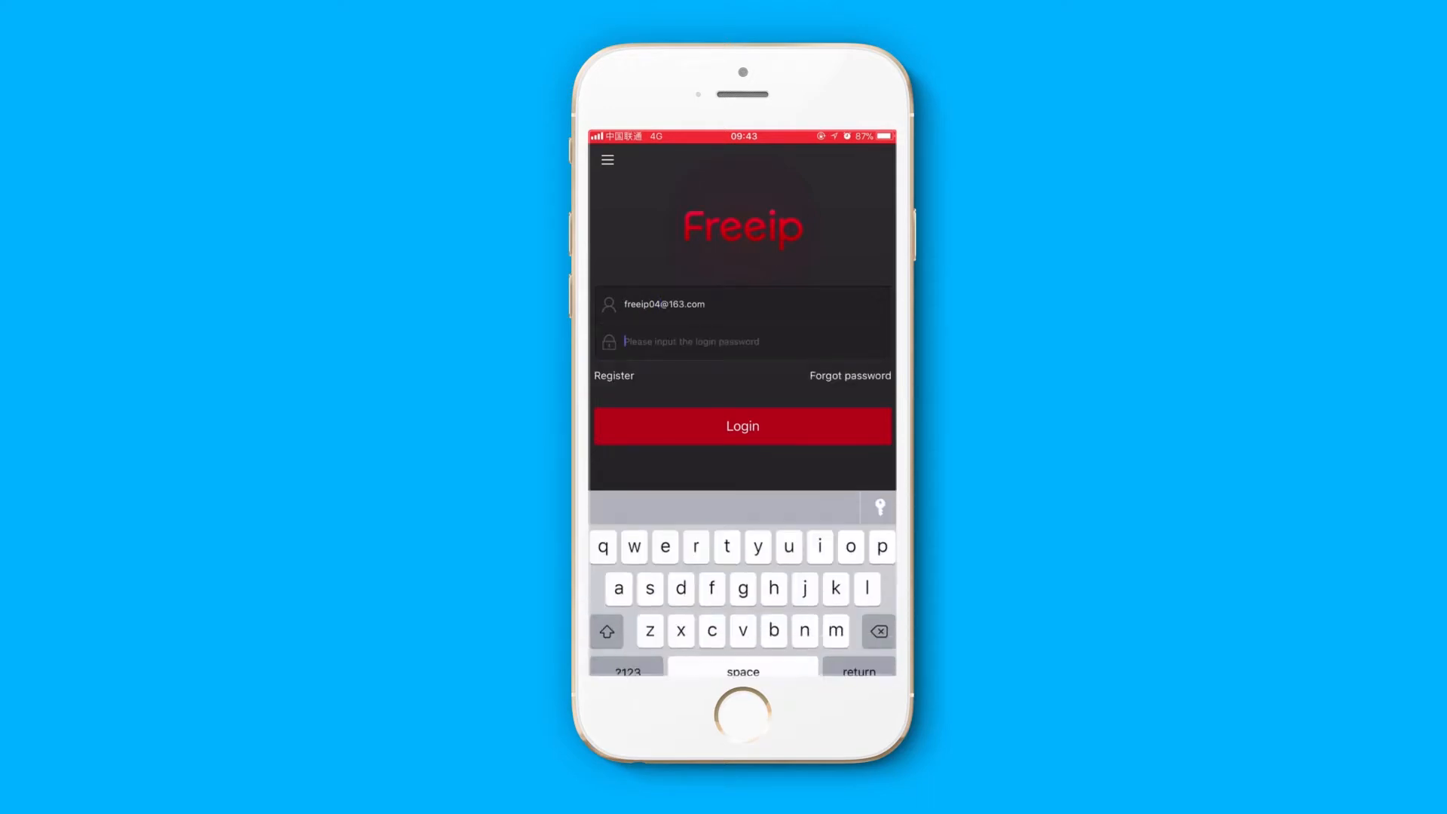
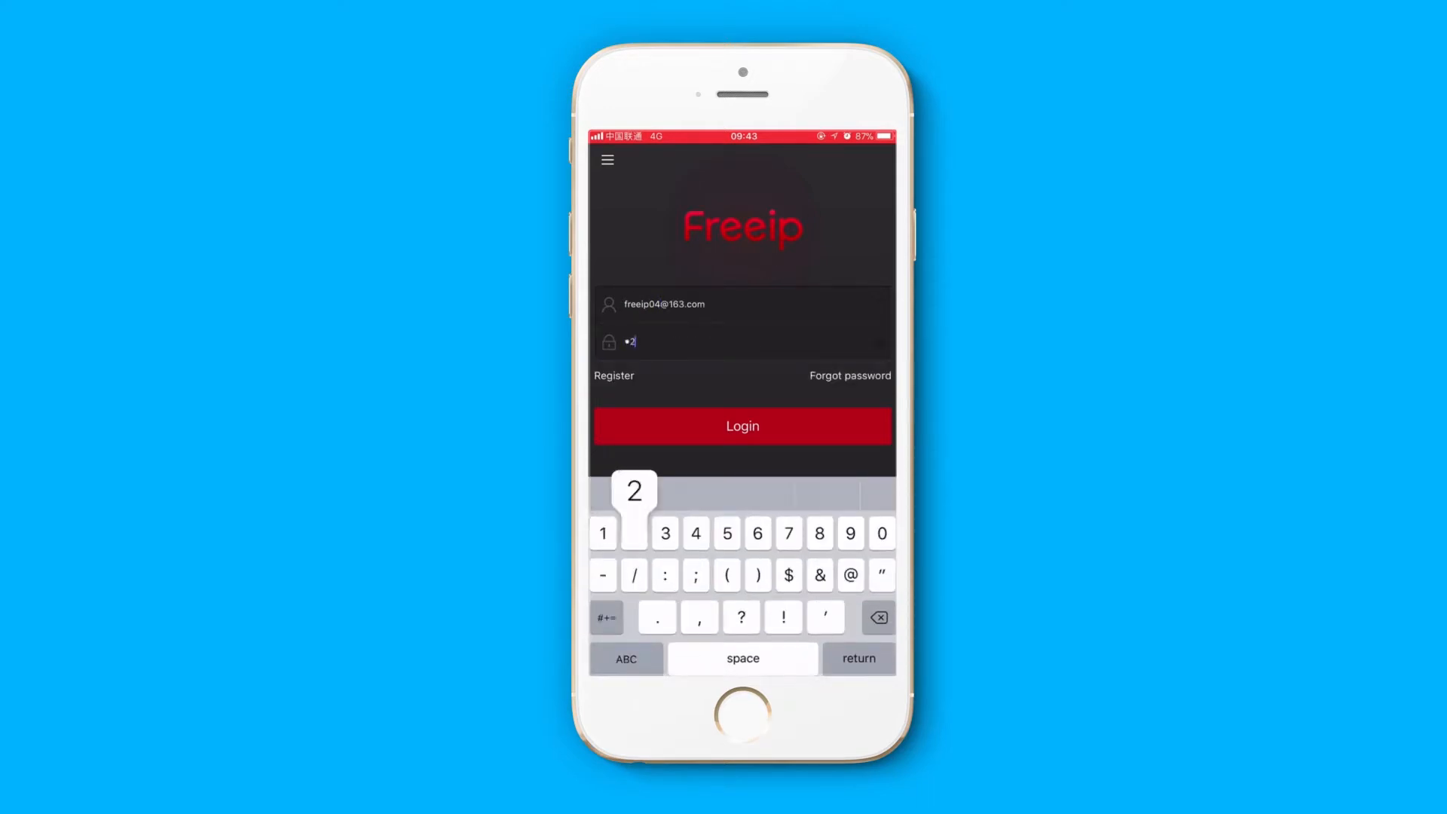
{"action": "left_click", "coordinate": [743, 424]}
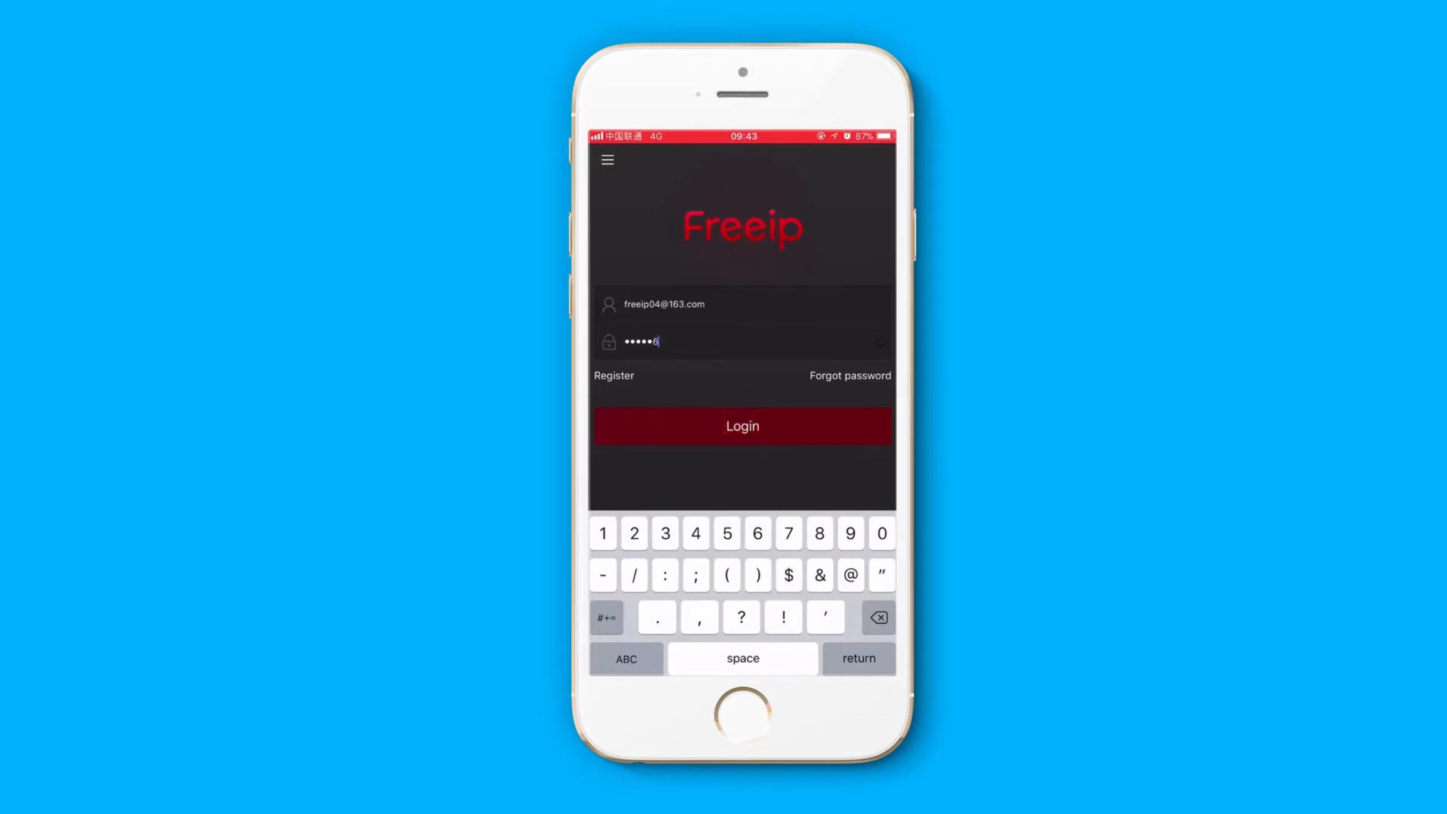
- Start adding a device in the device list by scanning the QR code on the NVR's label
{"action": "left_click", "coordinate": [608, 159]}
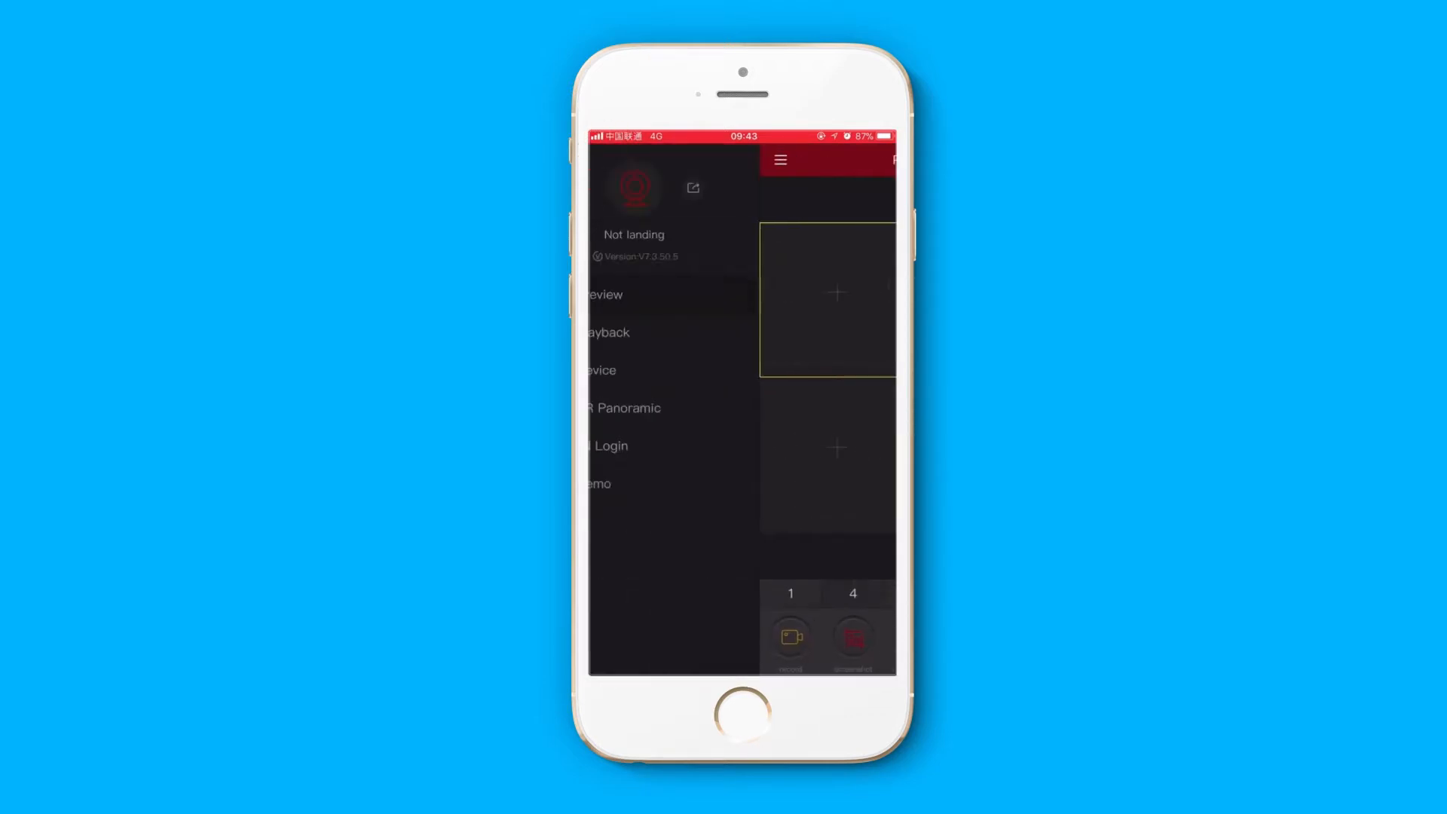
{"action": "left_click", "coordinate": [724, 368]}
{"action": "left_click", "coordinate": [787, 656]}
{"action": "left_click", "coordinate": [694, 466]}
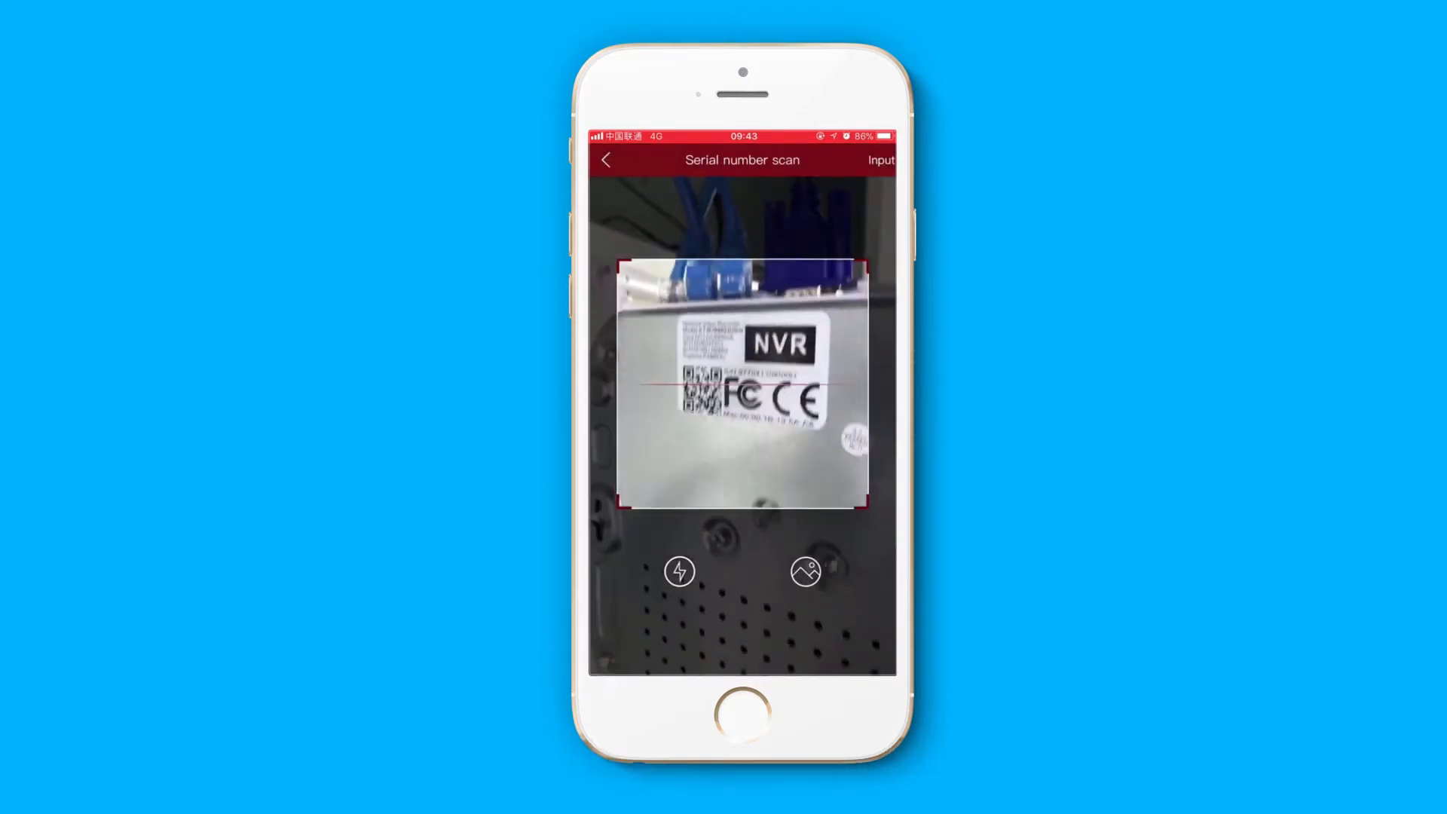
- Enter the device user name admin, the device password and the device verification code, and submit them
{"action": "left_click", "coordinate": [742, 255]}
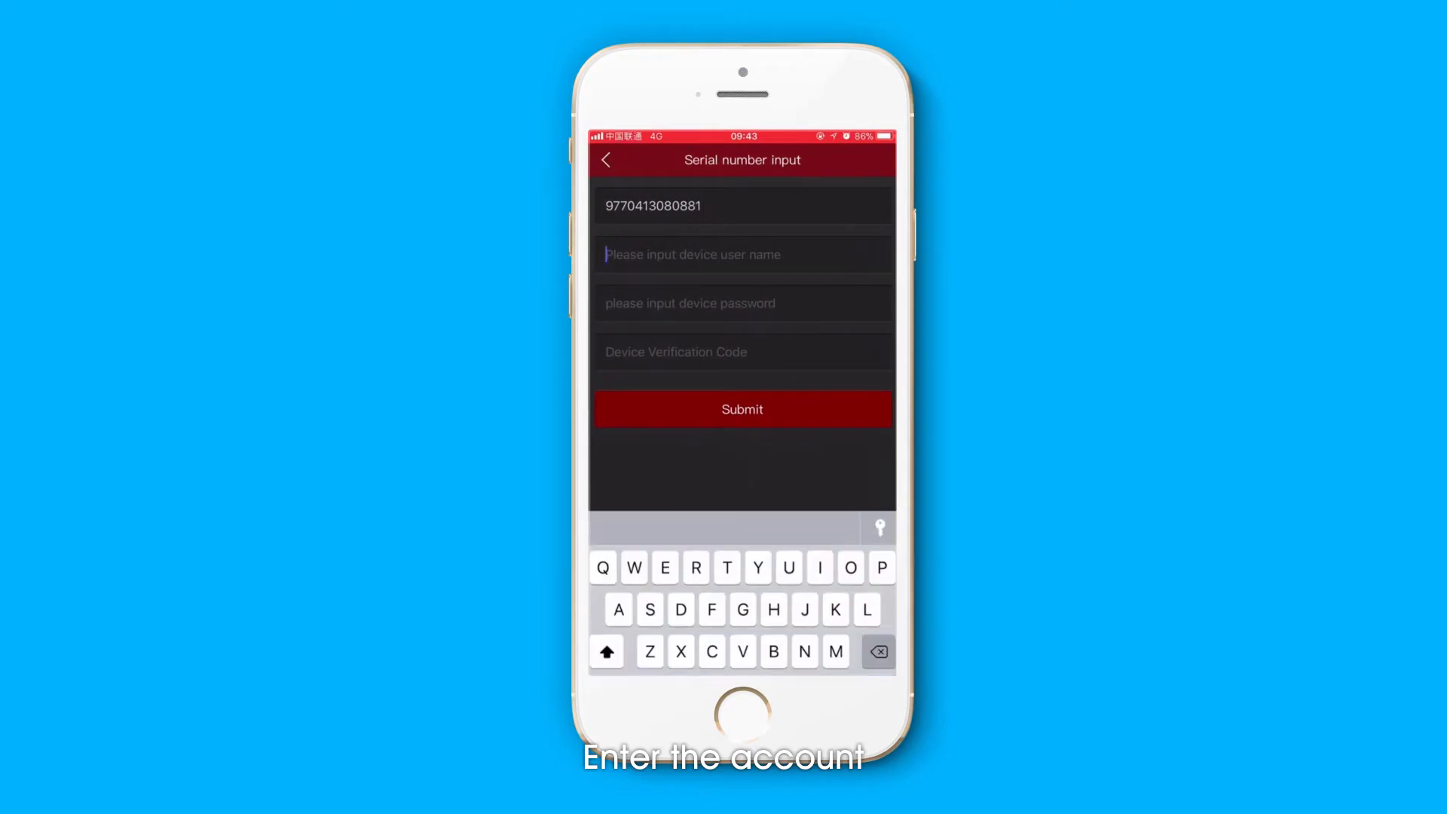
{"action": "type", "text": "admin"}
{"action": "left_click", "coordinate": [743, 304]}
{"action": "left_click", "coordinate": [743, 352]}
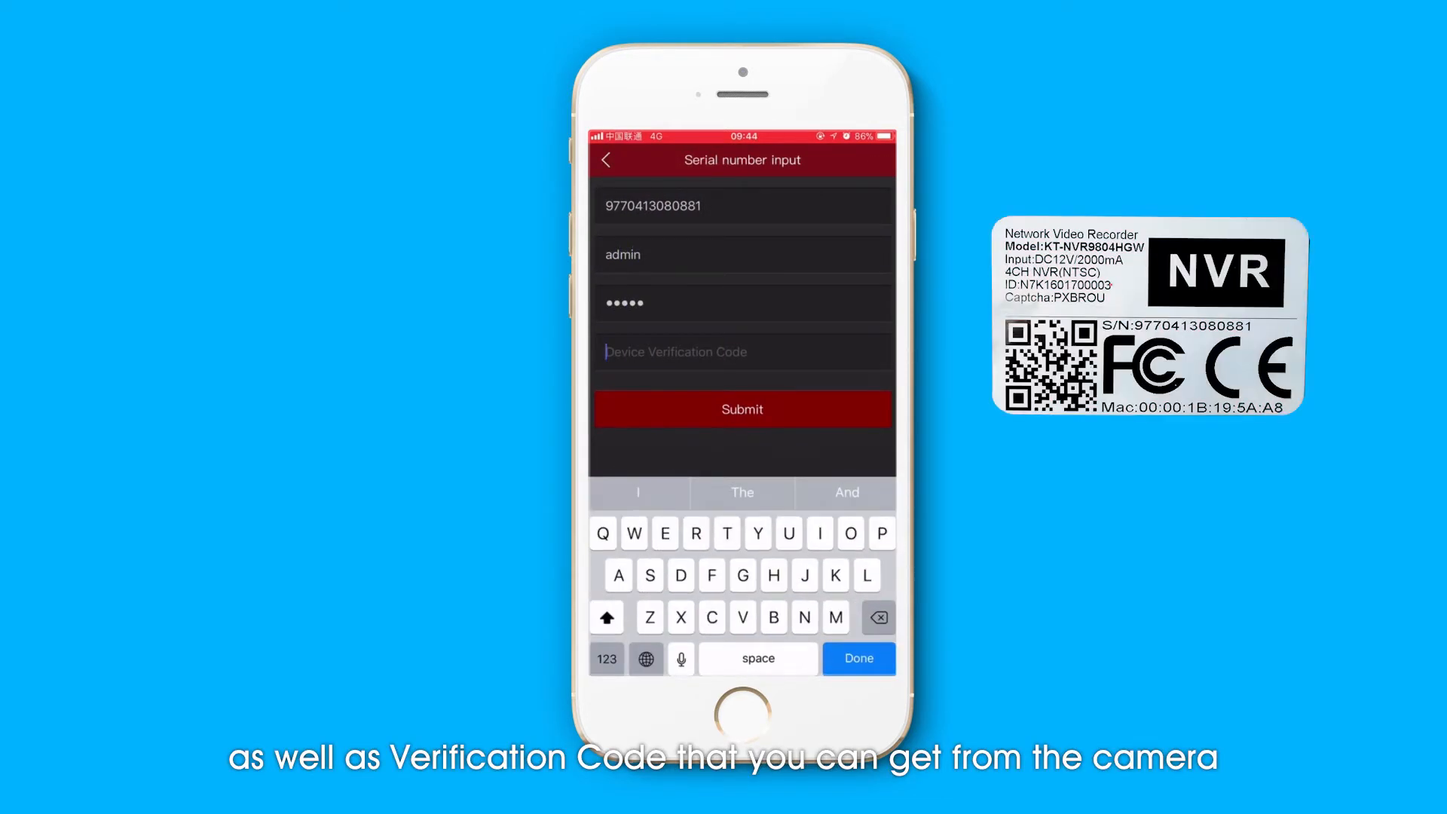
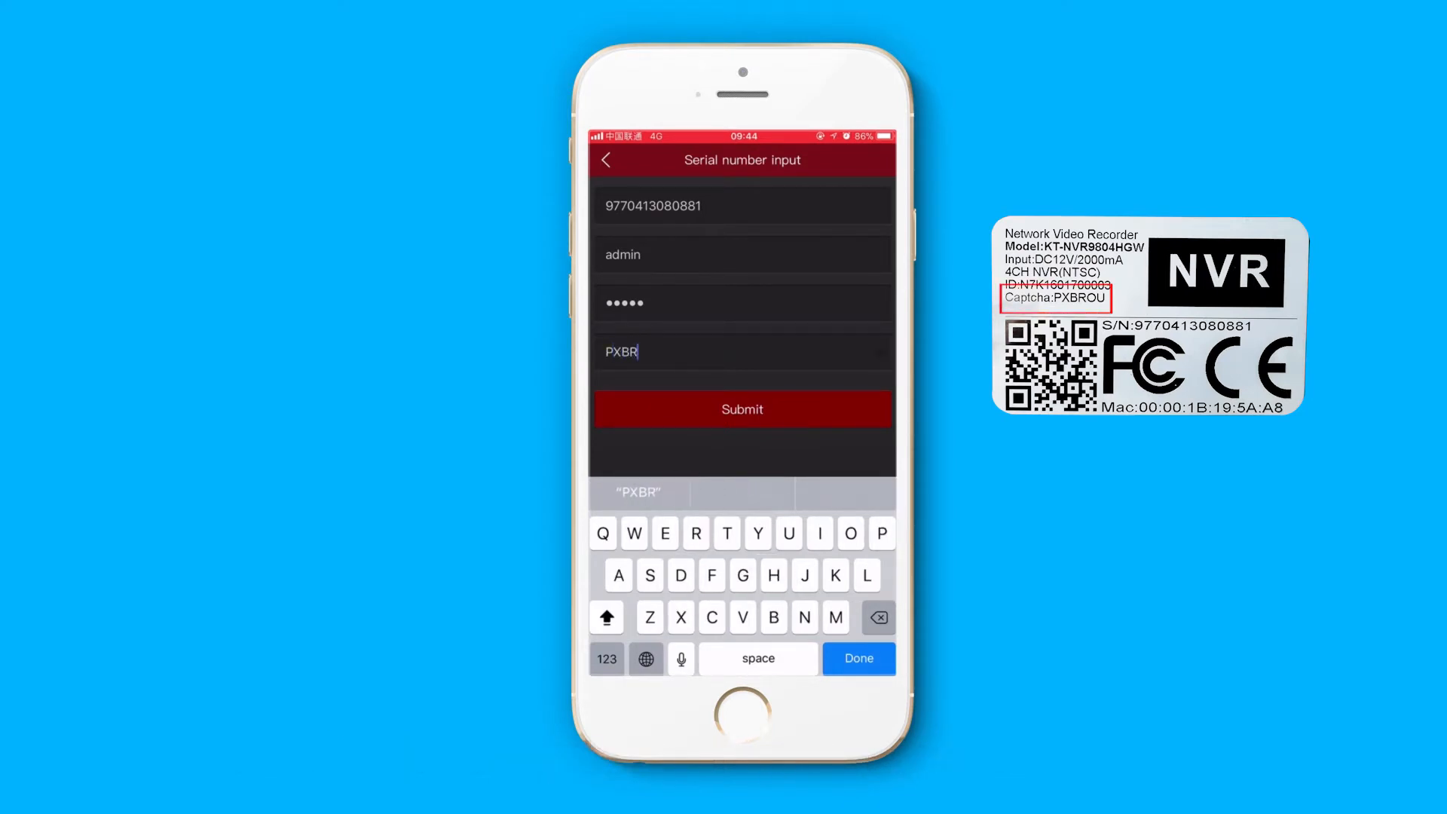
{"action": "left_click", "coordinate": [742, 407]}
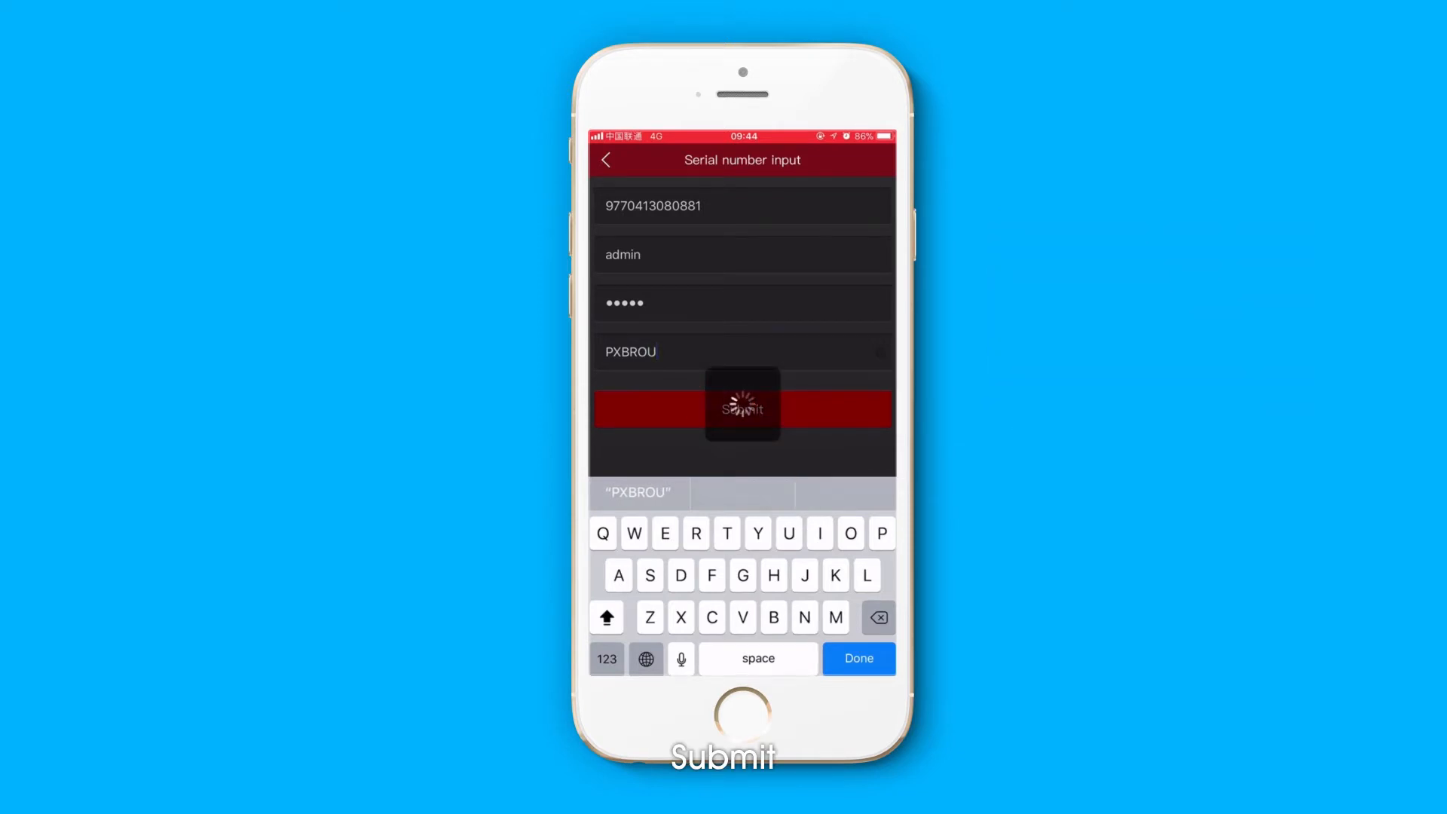
- Name the device My and finish adding it to the my device group
{"action": "left_click", "coordinate": [723, 219]}
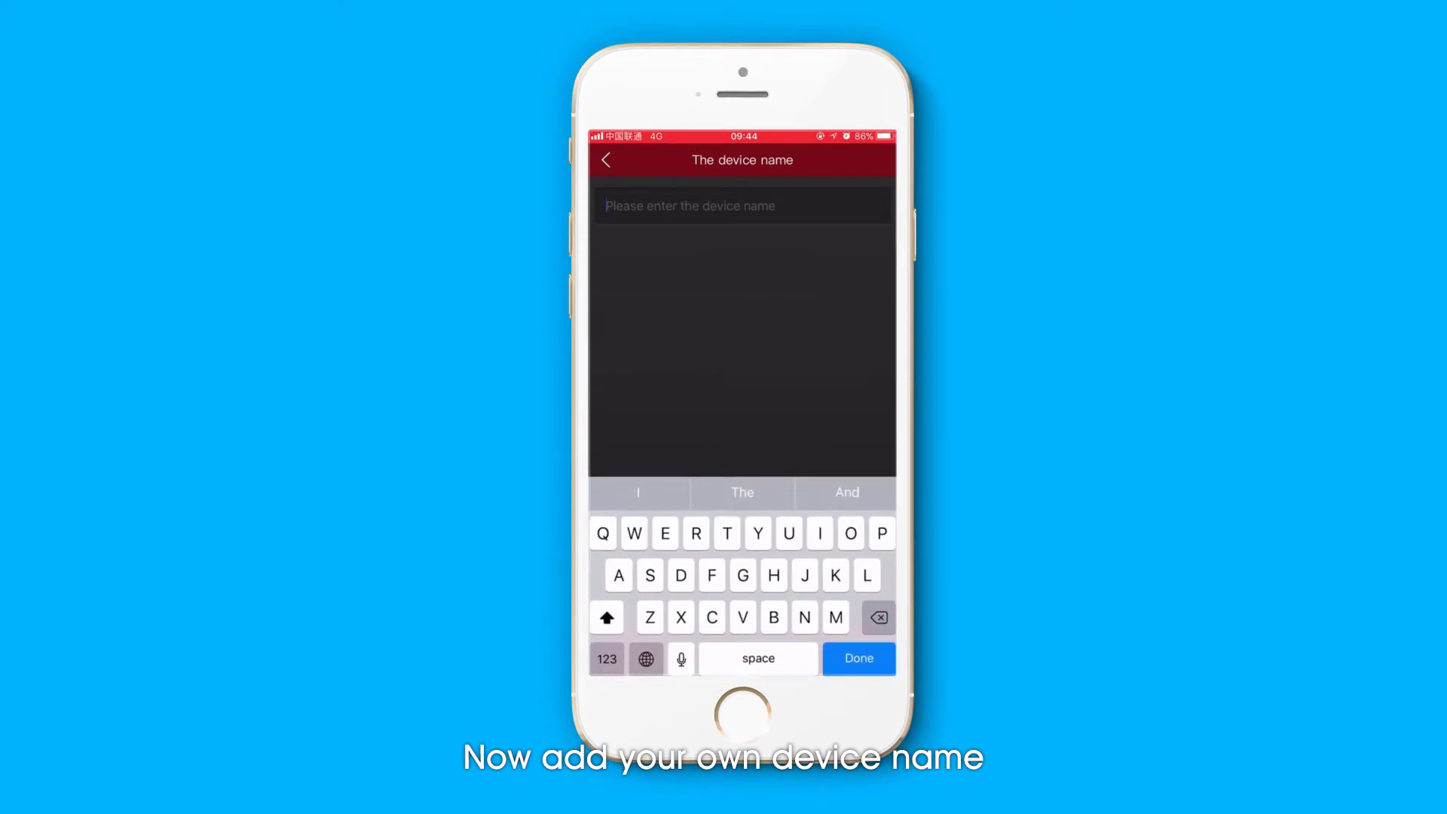
{"action": "type", "text": "My"}
{"action": "left_click", "coordinate": [859, 654]}
{"action": "left_click", "coordinate": [752, 649]}
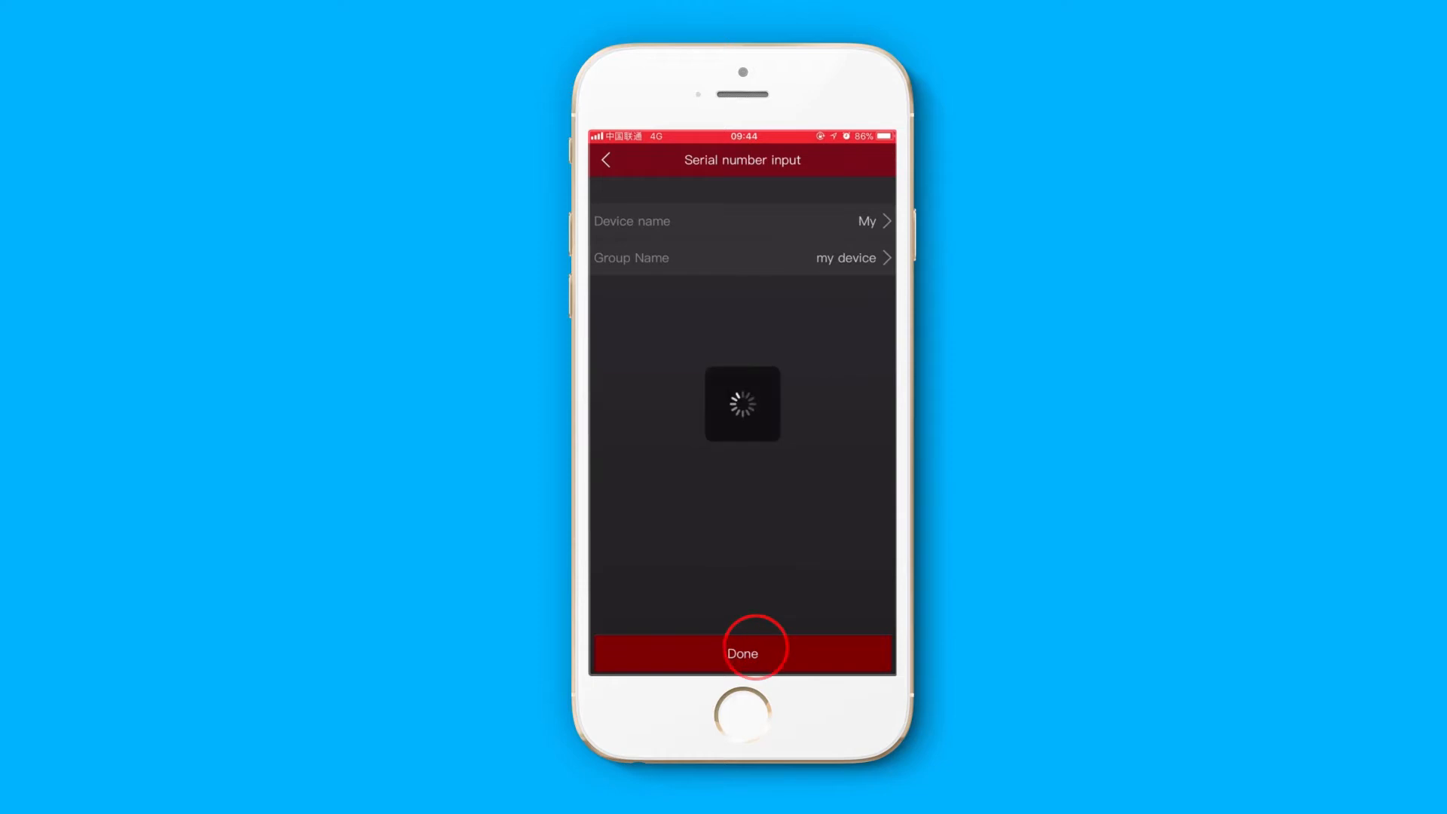
- Choose channels of the device My for the first preview window and start the live preview
{"action": "left_click", "coordinate": [688, 202]}
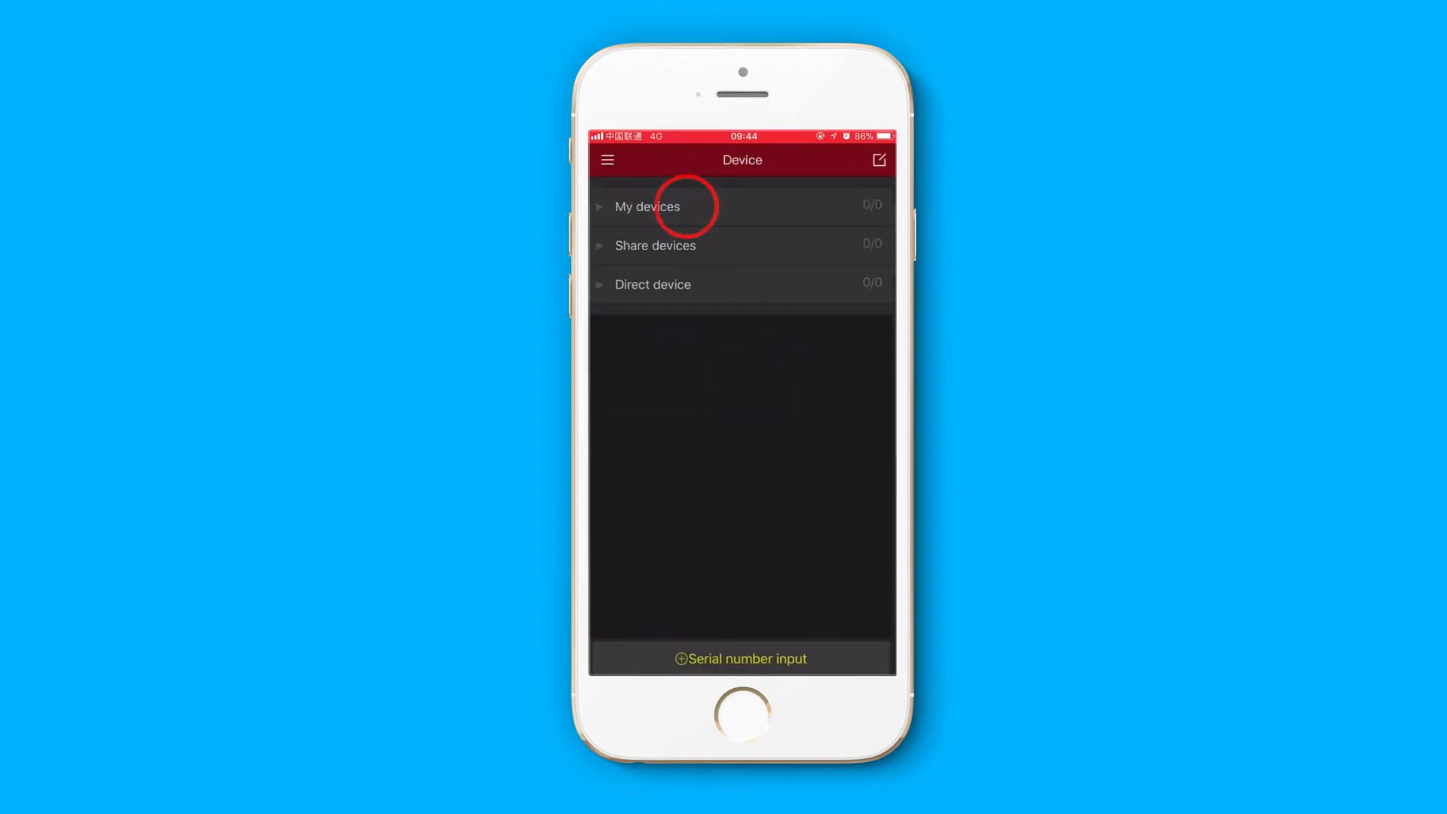
{"action": "left_click", "coordinate": [607, 159]}
{"action": "left_click", "coordinate": [637, 293]}
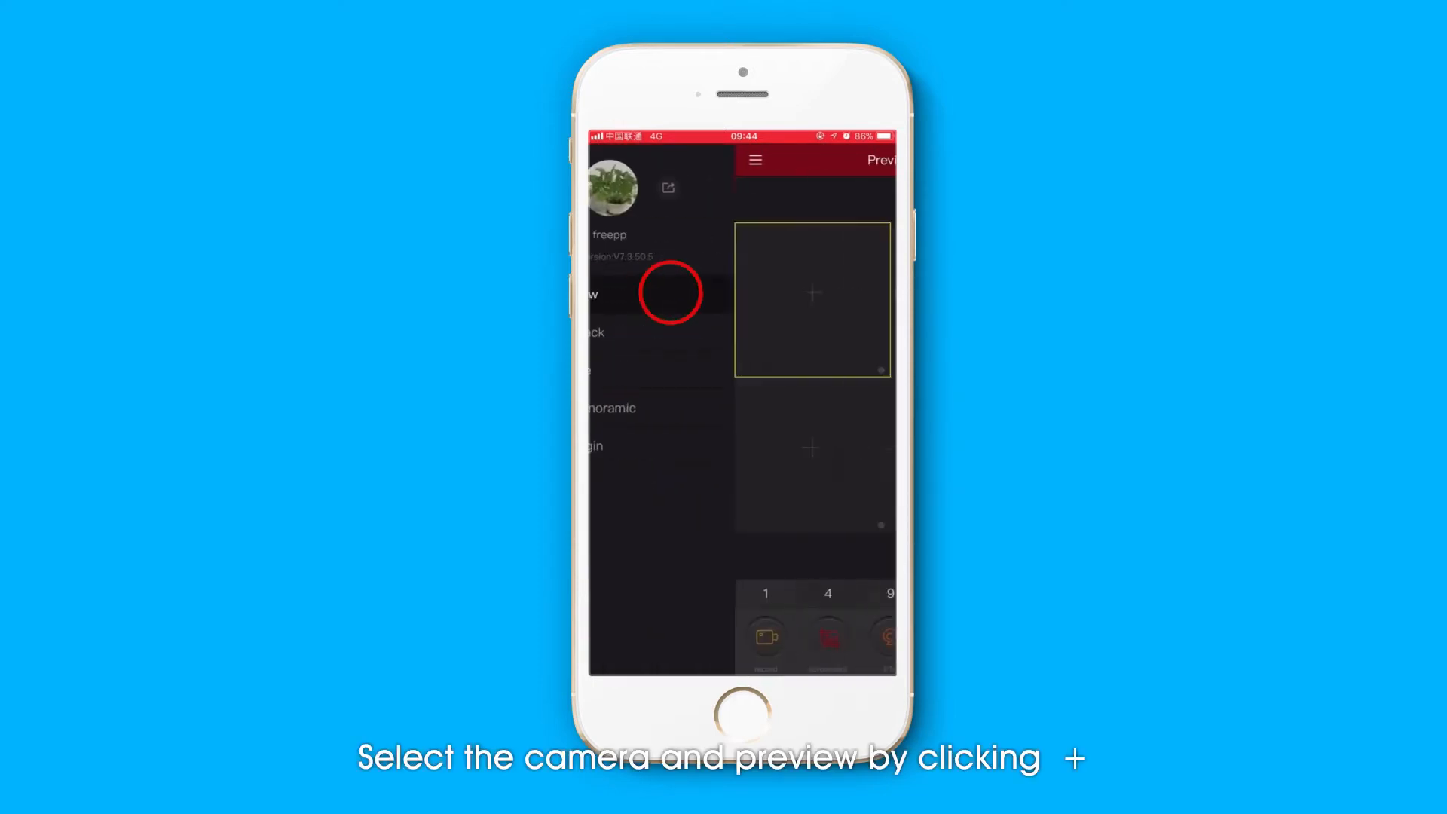
{"action": "left_click", "coordinate": [677, 292]}
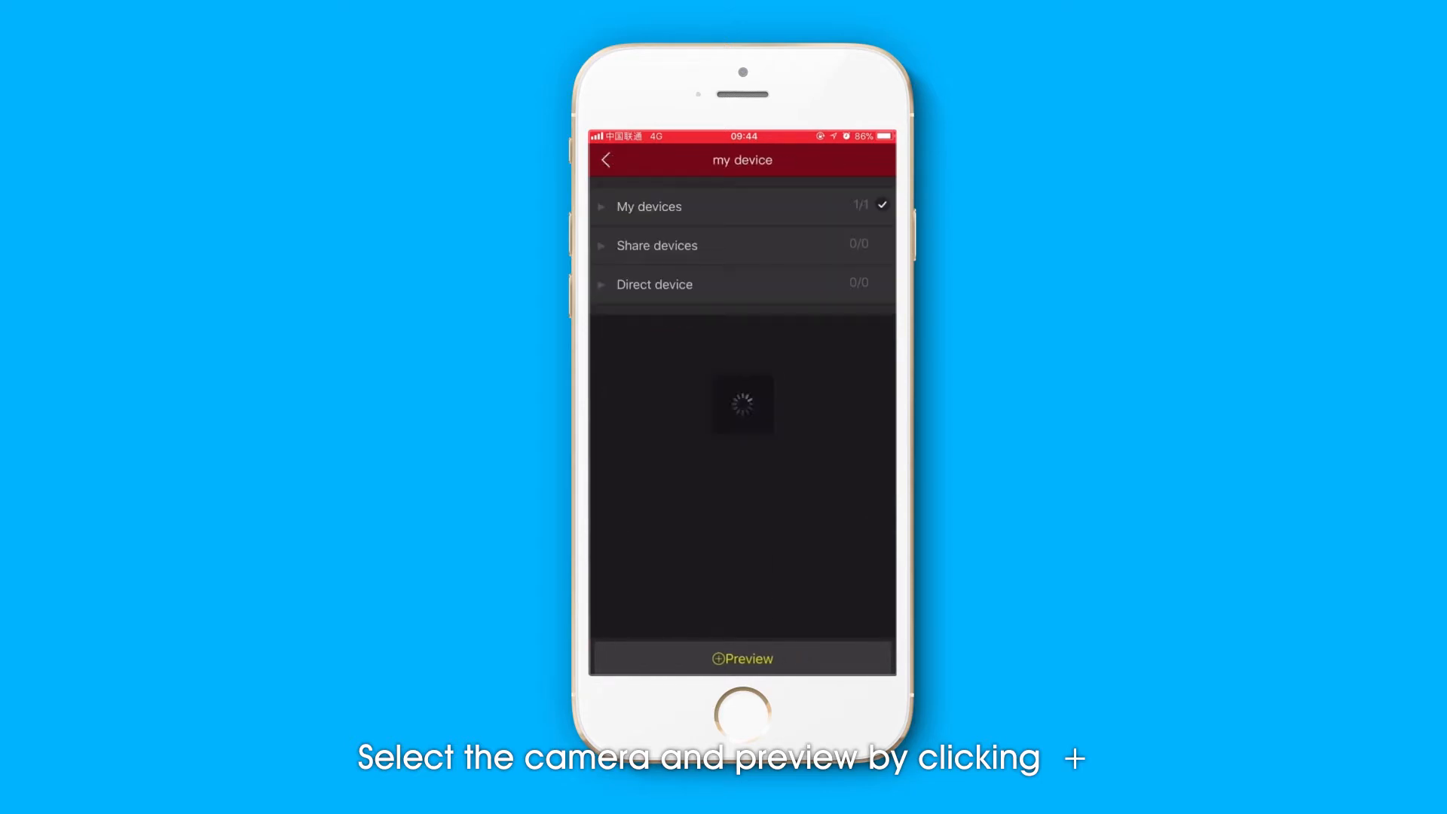
{"action": "left_click", "coordinate": [688, 204]}
{"action": "left_click", "coordinate": [724, 242]}
{"action": "left_click", "coordinate": [881, 323]}
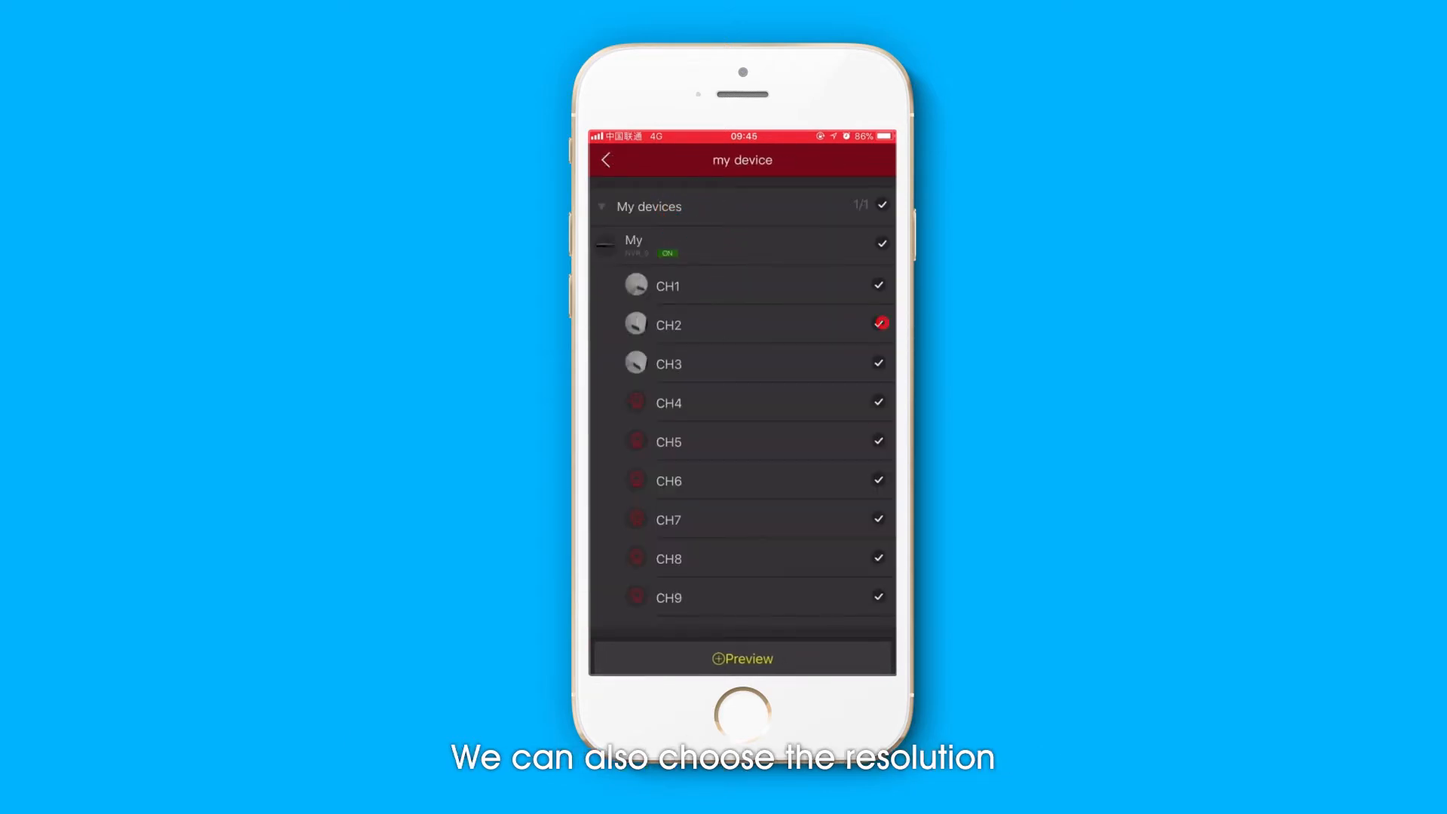
{"action": "left_click", "coordinate": [756, 659]}
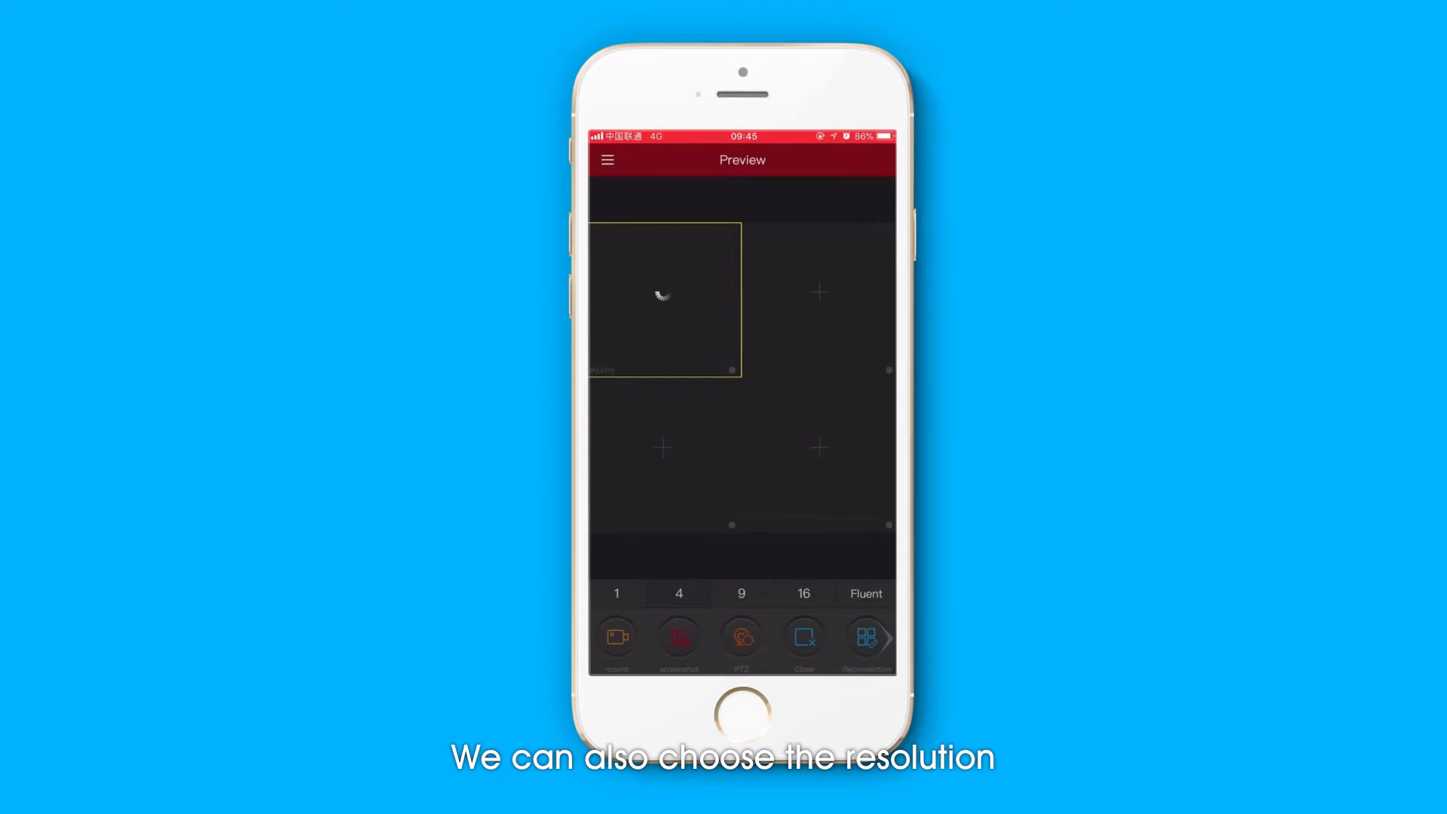
- Show the preview as a single window and choose another stream resolution
{"action": "left_click", "coordinate": [617, 594]}
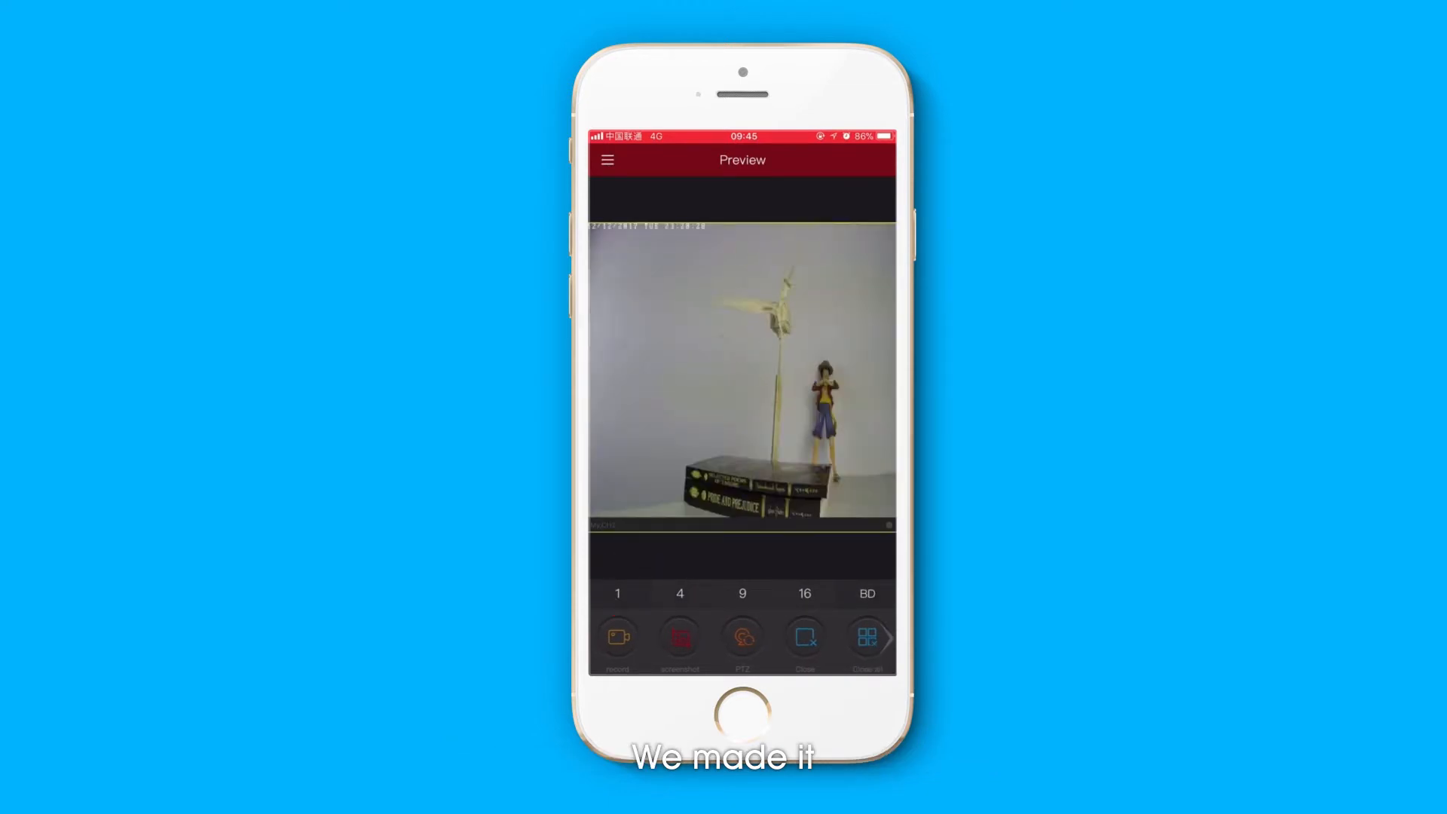
{"action": "left_click", "coordinate": [864, 593]}
{"action": "left_click", "coordinate": [867, 542]}
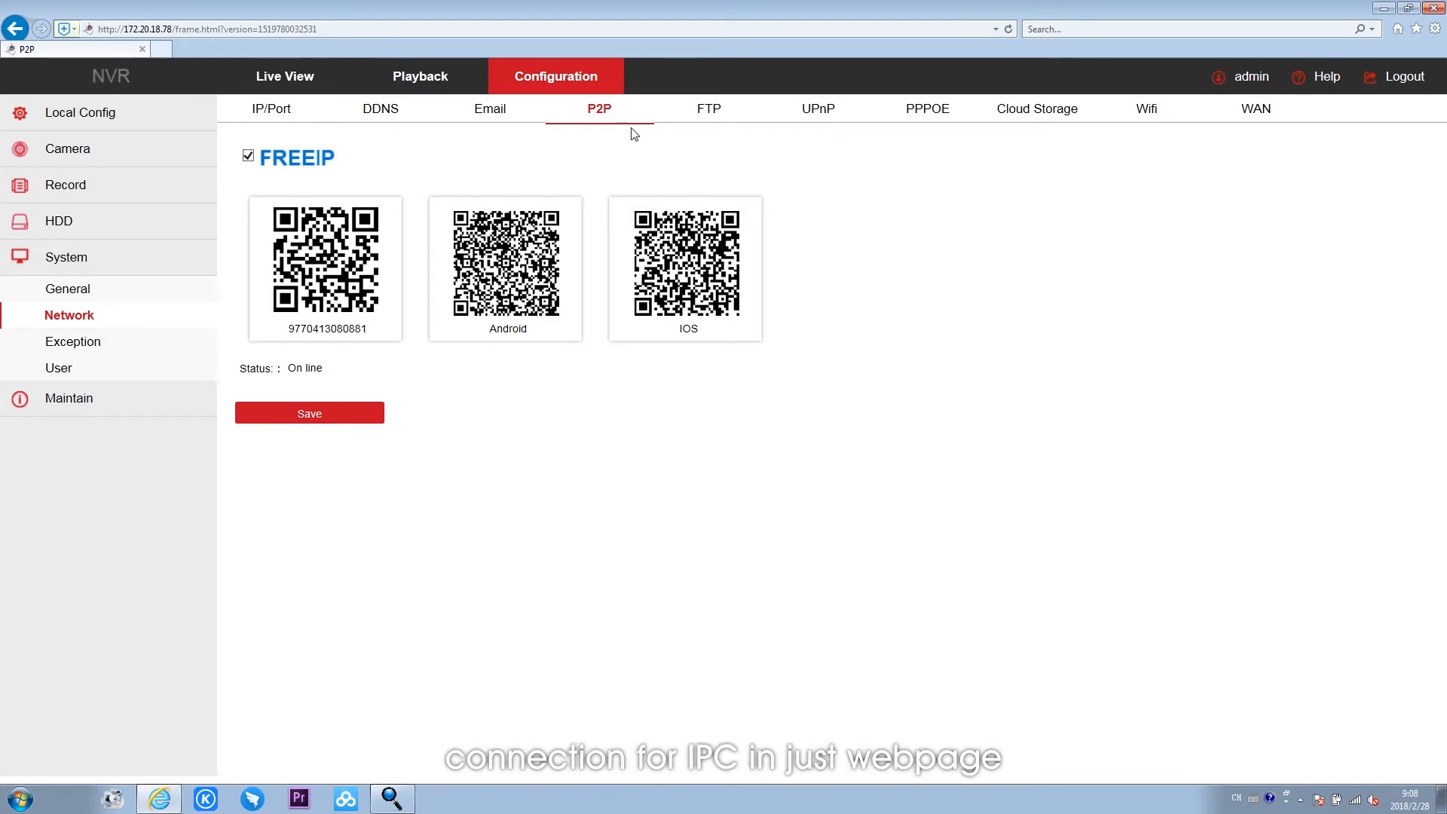
- Check the Wifi page of the NVR's network settings and close the web page
{"action": "left_click", "coordinate": [1126, 116]}
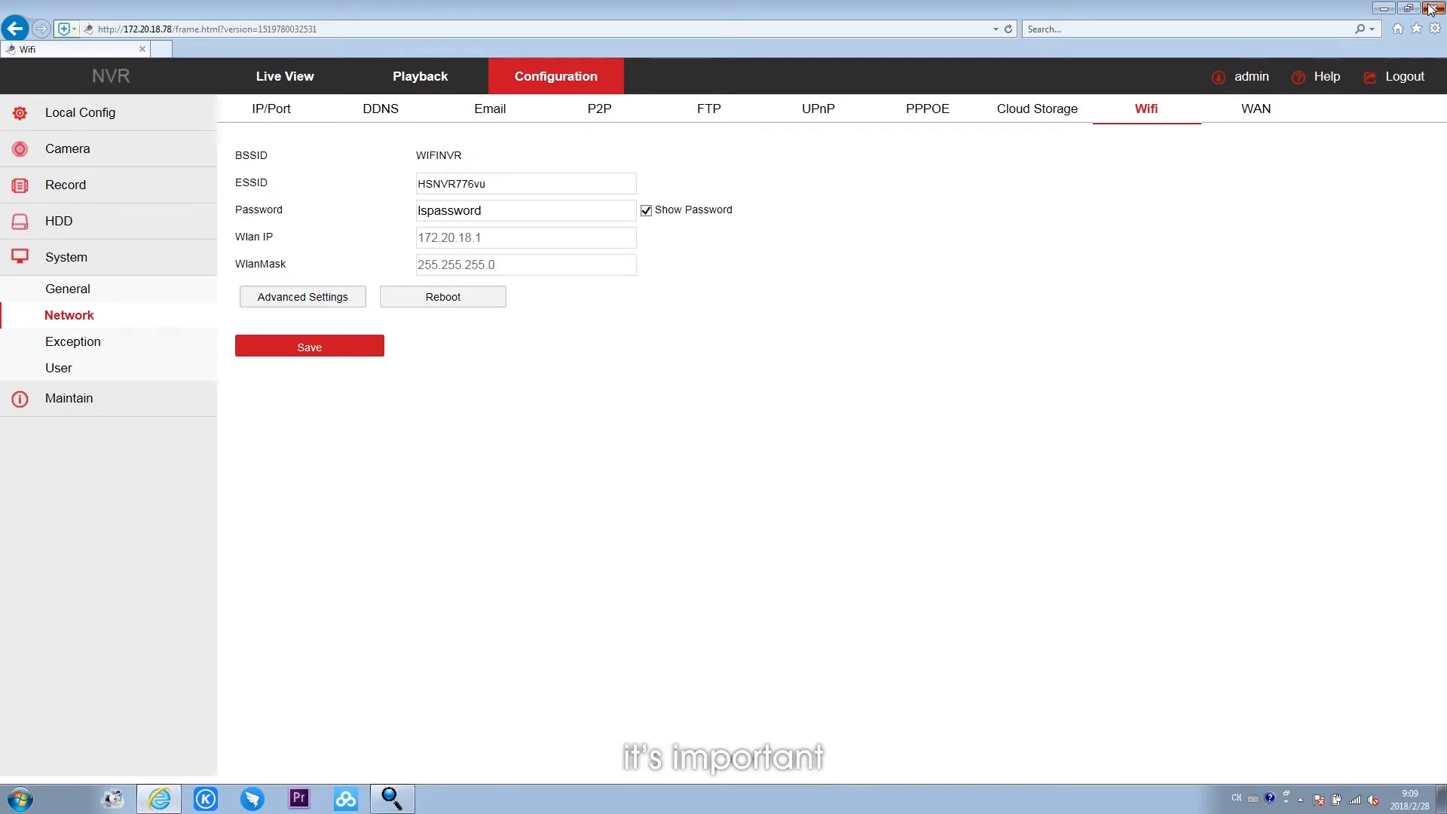
{"action": "left_click", "coordinate": [1432, 9]}
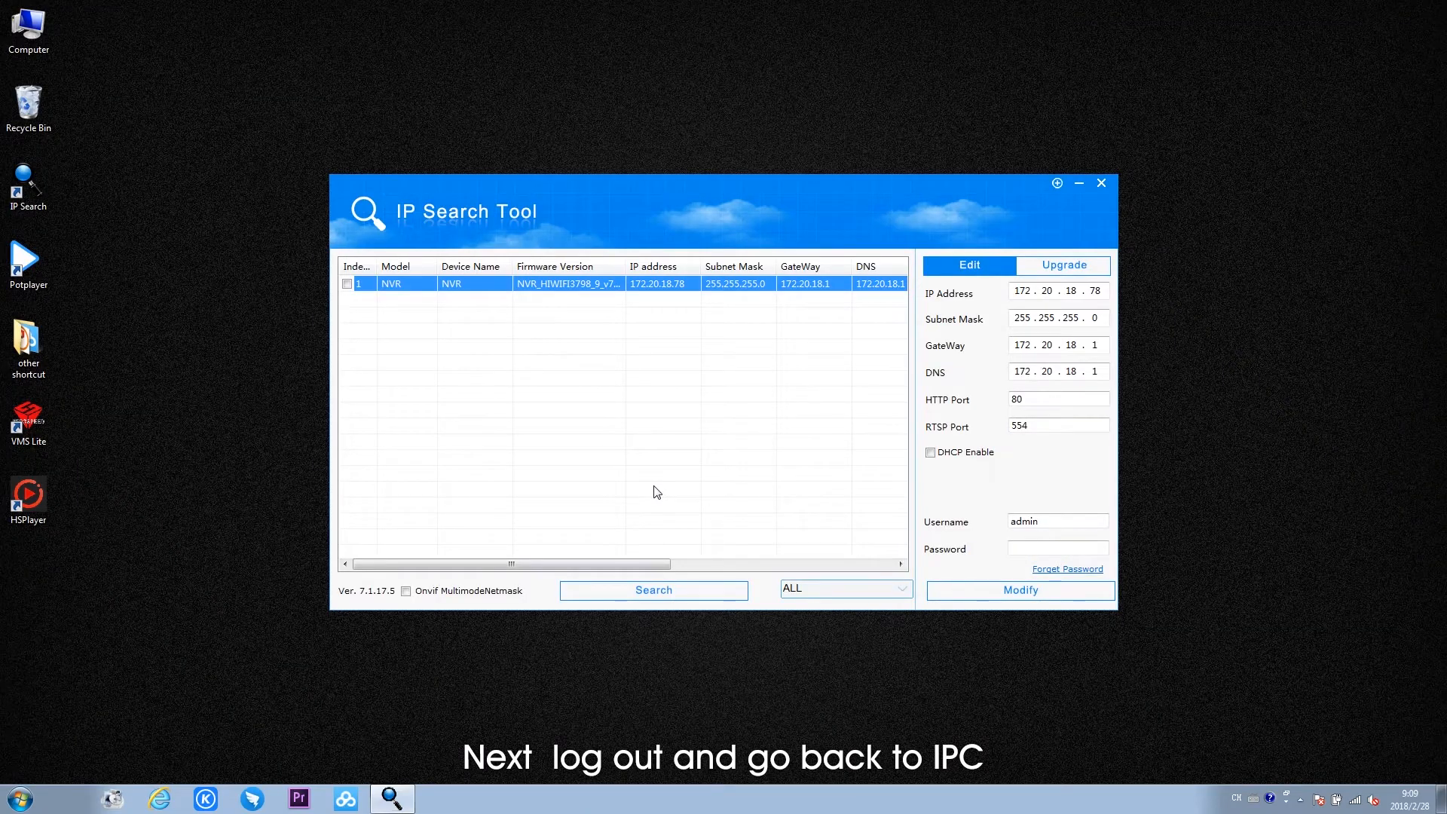
- Search the network for devices in IP Search Tool and stop the search to check the IP addresses
{"action": "left_click", "coordinate": [655, 588]}
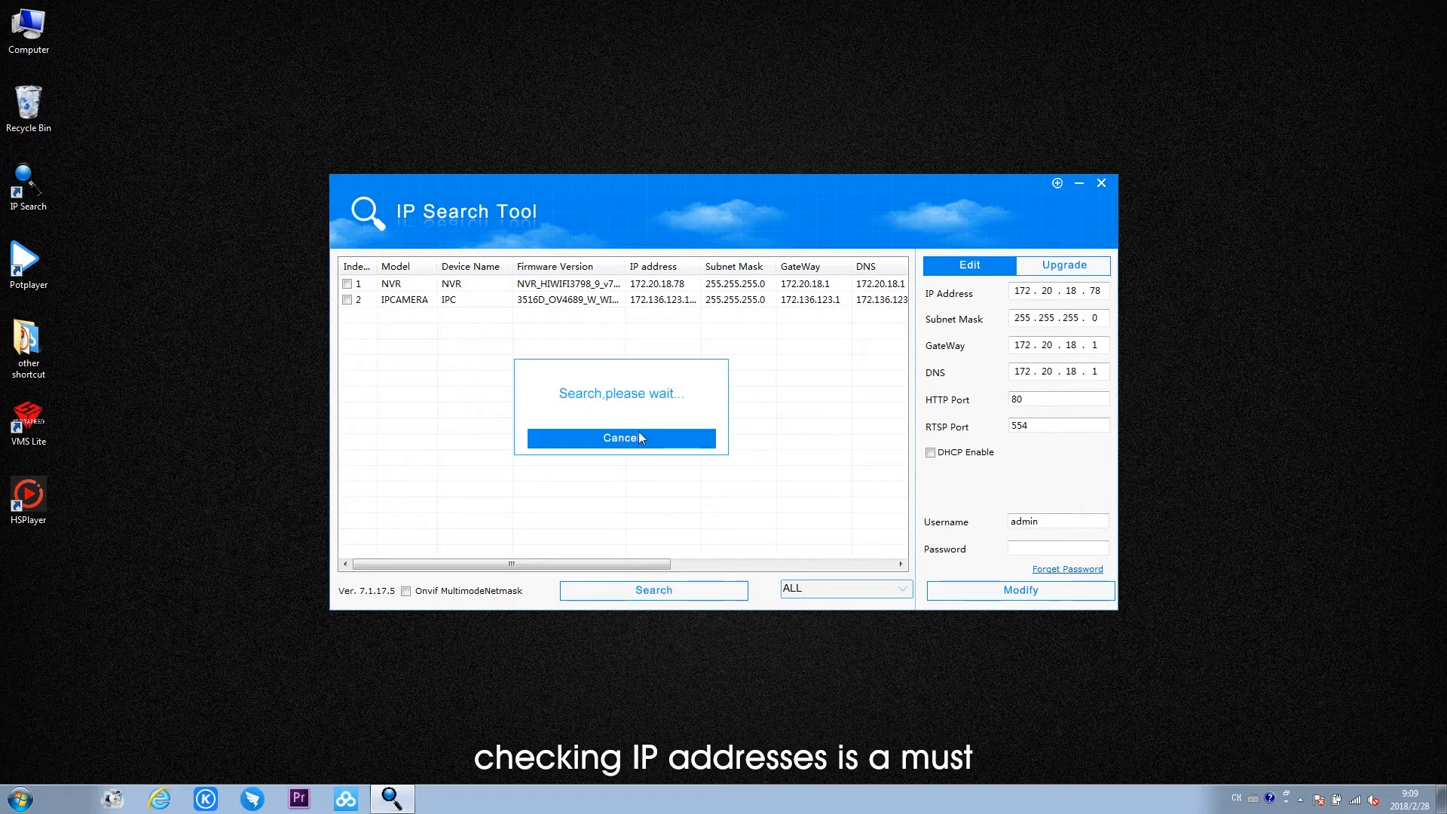
{"action": "left_click", "coordinate": [639, 432]}
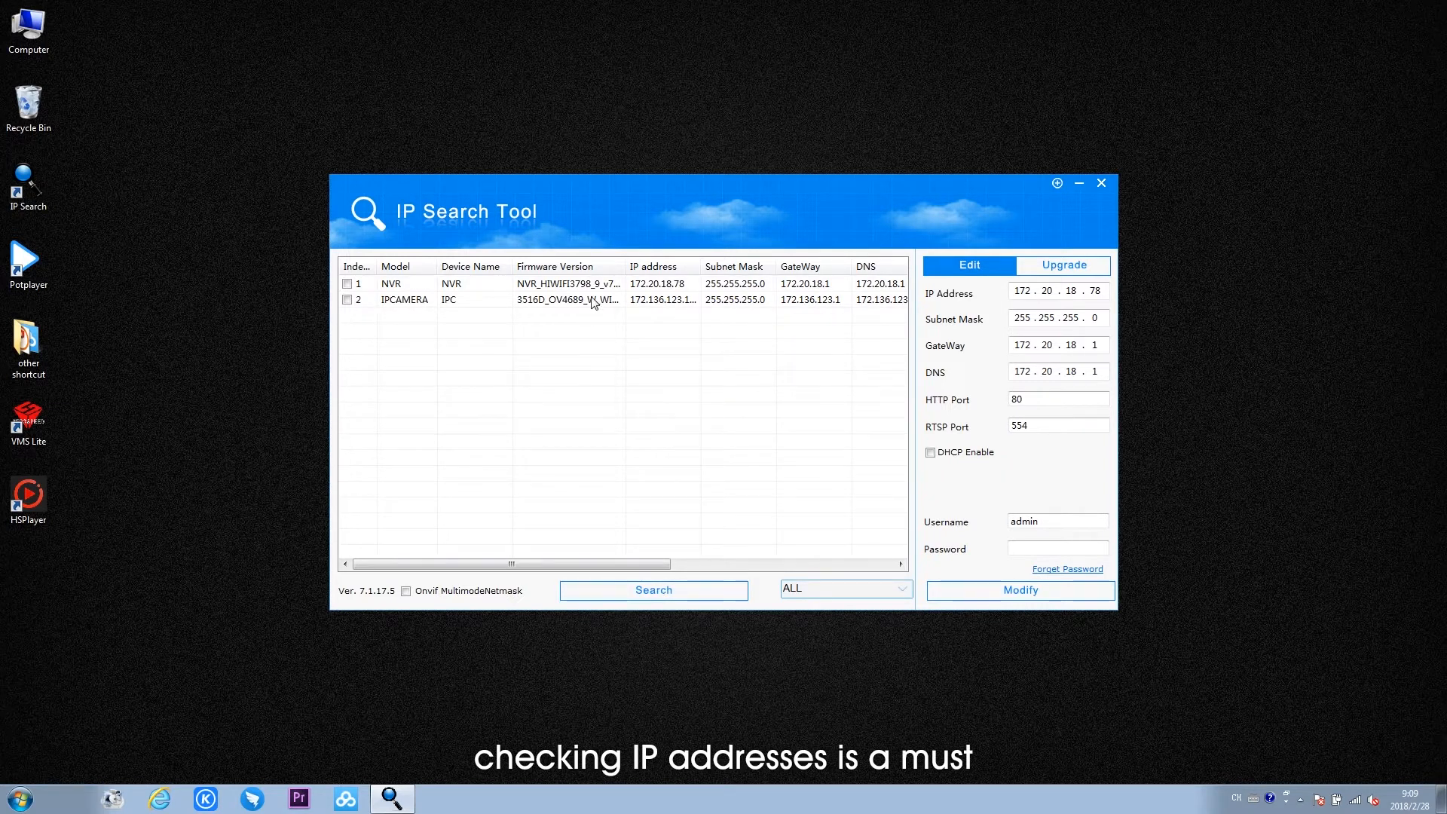
- Select the IPCAMERA entry to check its addresses and open the IPv4 properties of the computer's wired connection 本地连接 5
{"action": "left_click", "coordinate": [656, 300]}
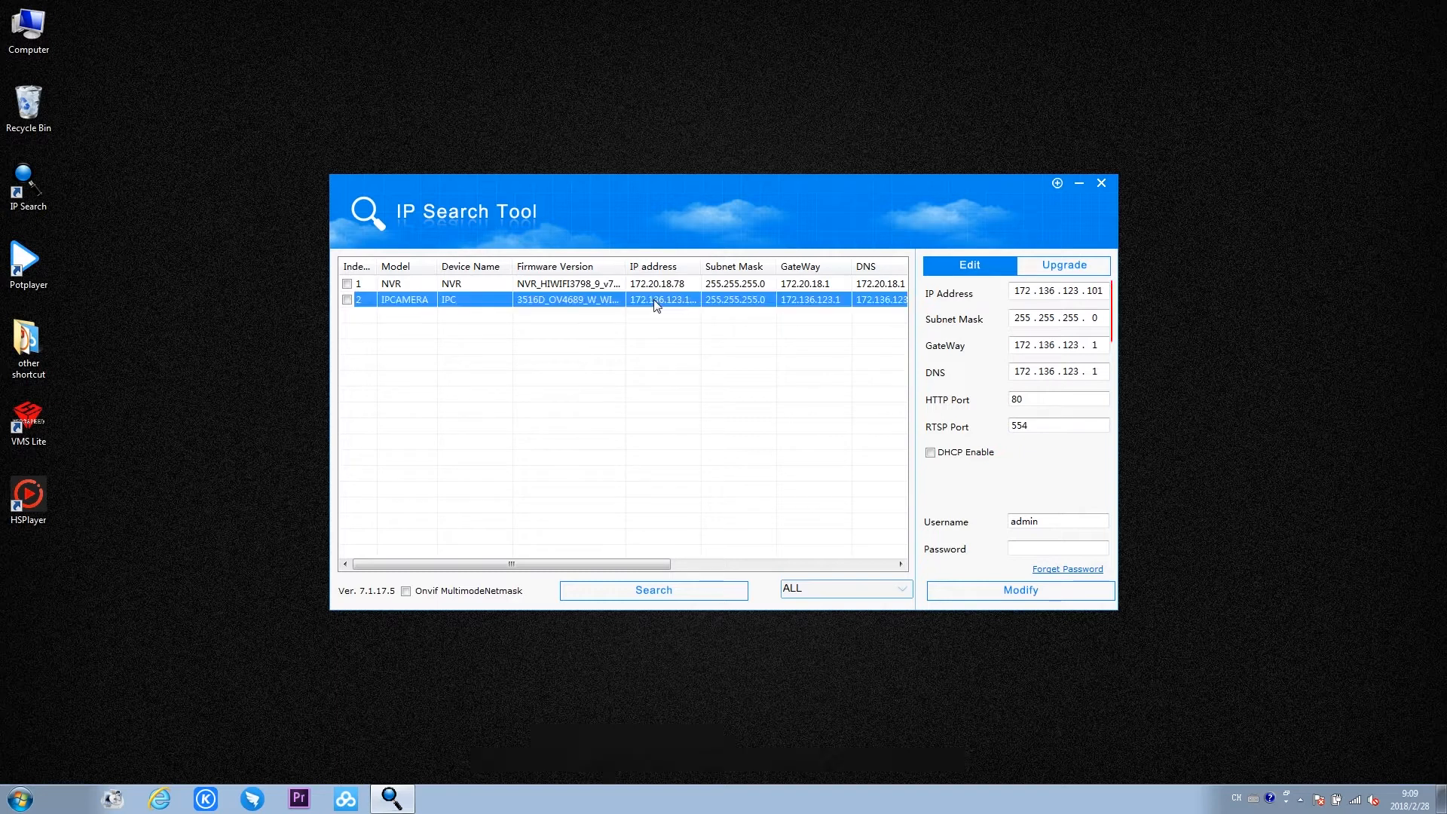
{"action": "left_click", "coordinate": [1350, 805]}
{"action": "left_click", "coordinate": [1352, 776]}
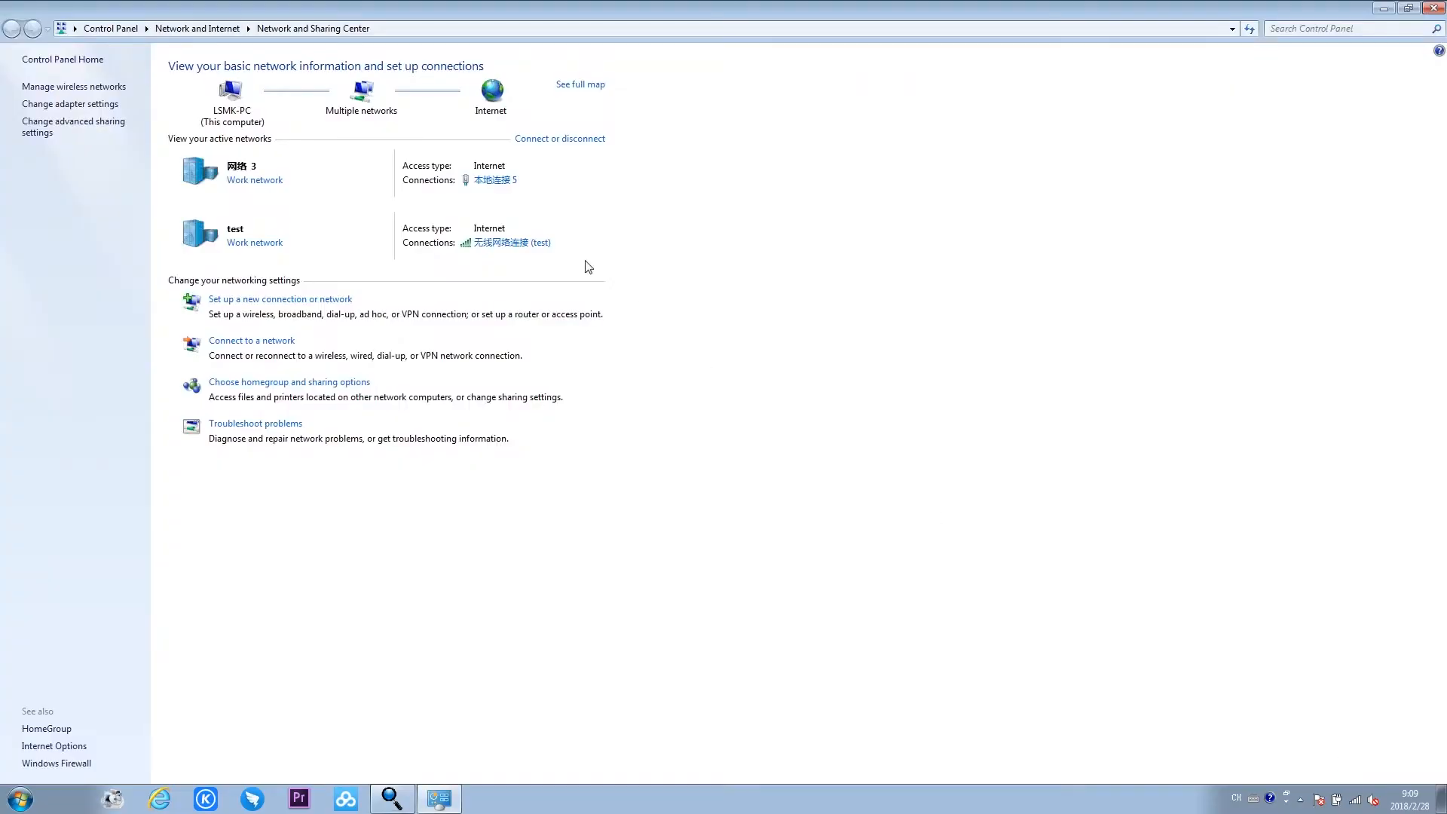
{"action": "left_click", "coordinate": [496, 181]}
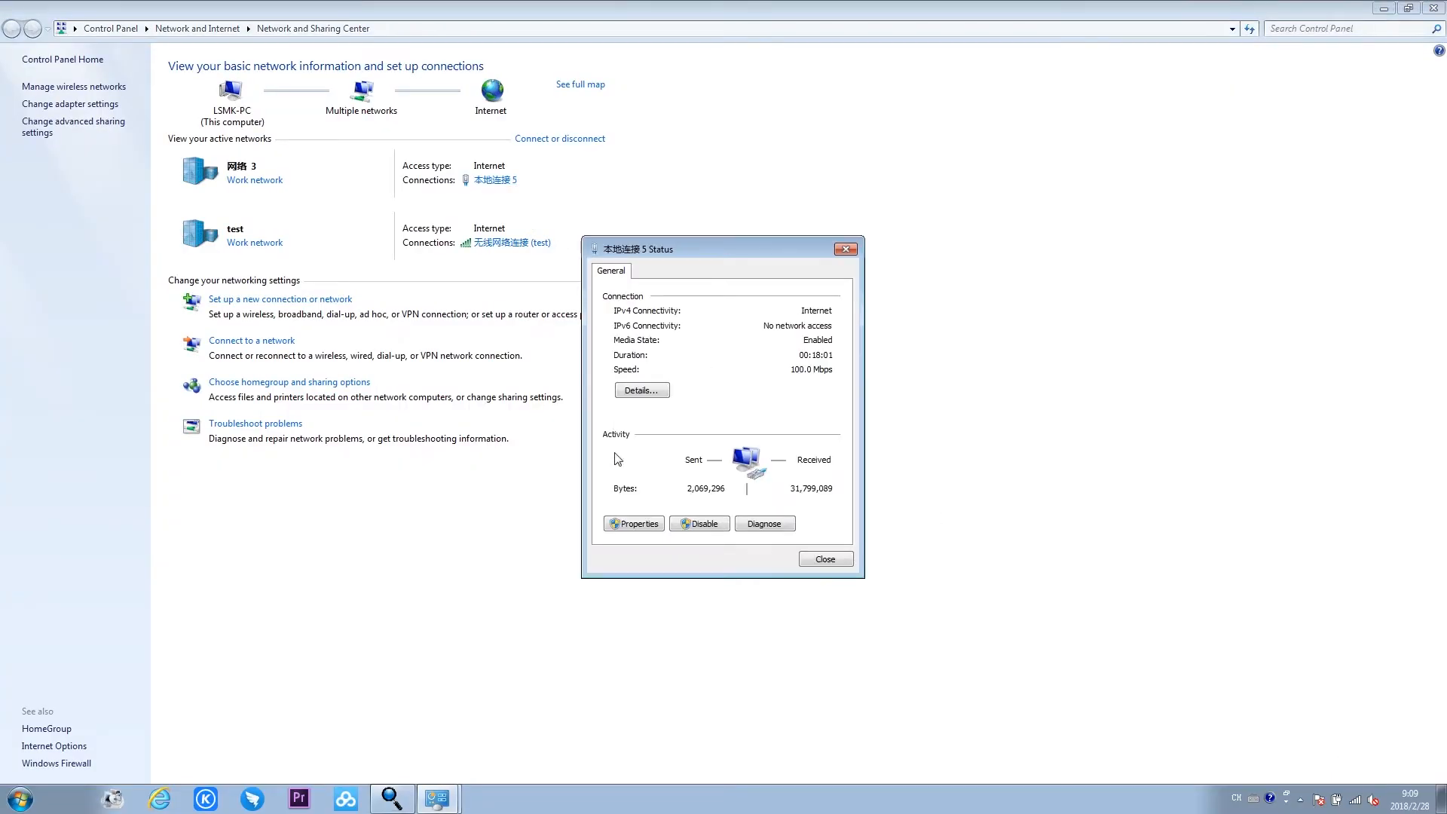
{"action": "left_click", "coordinate": [631, 523]}
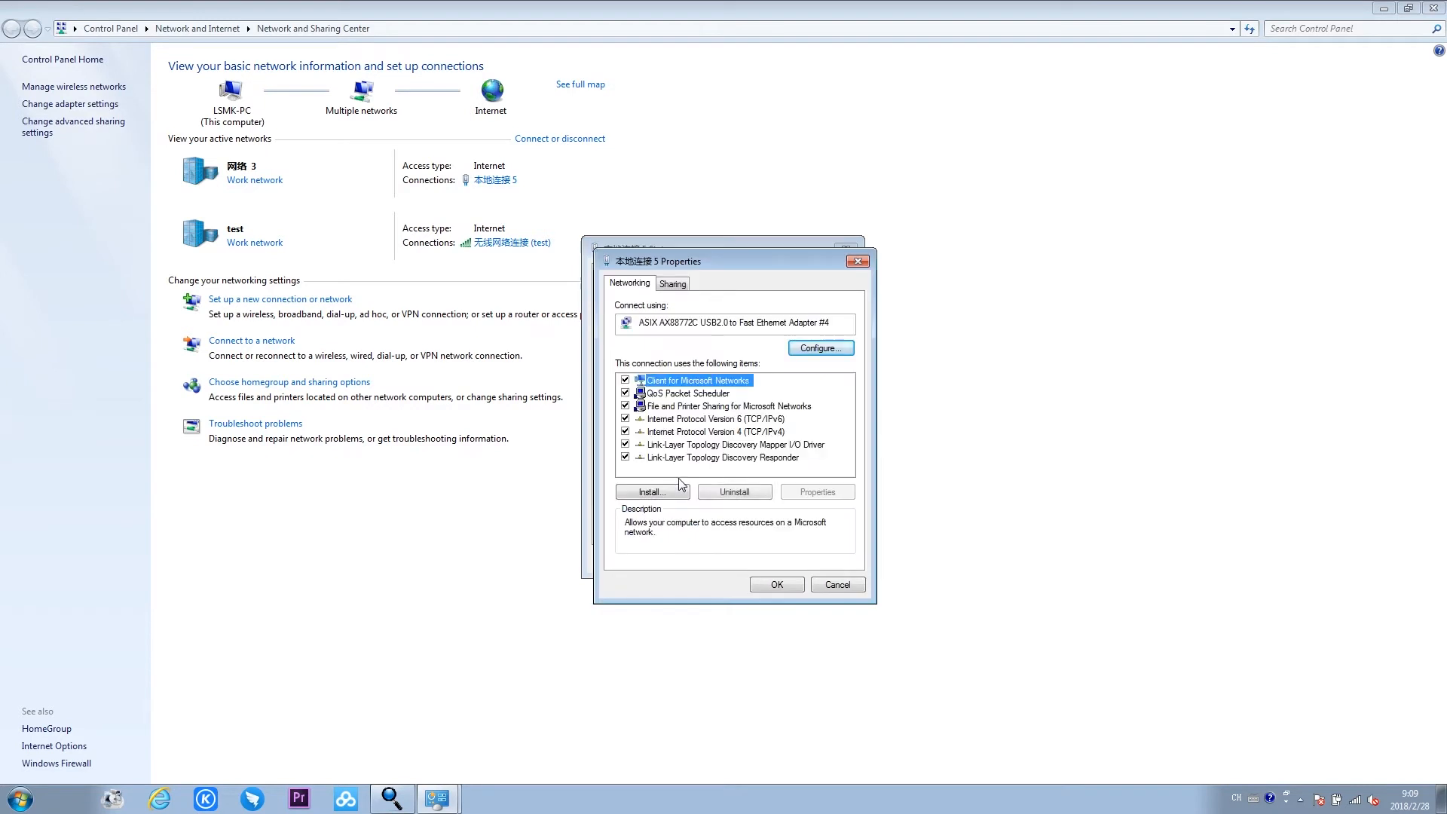
{"action": "double_click", "coordinate": [654, 431]}
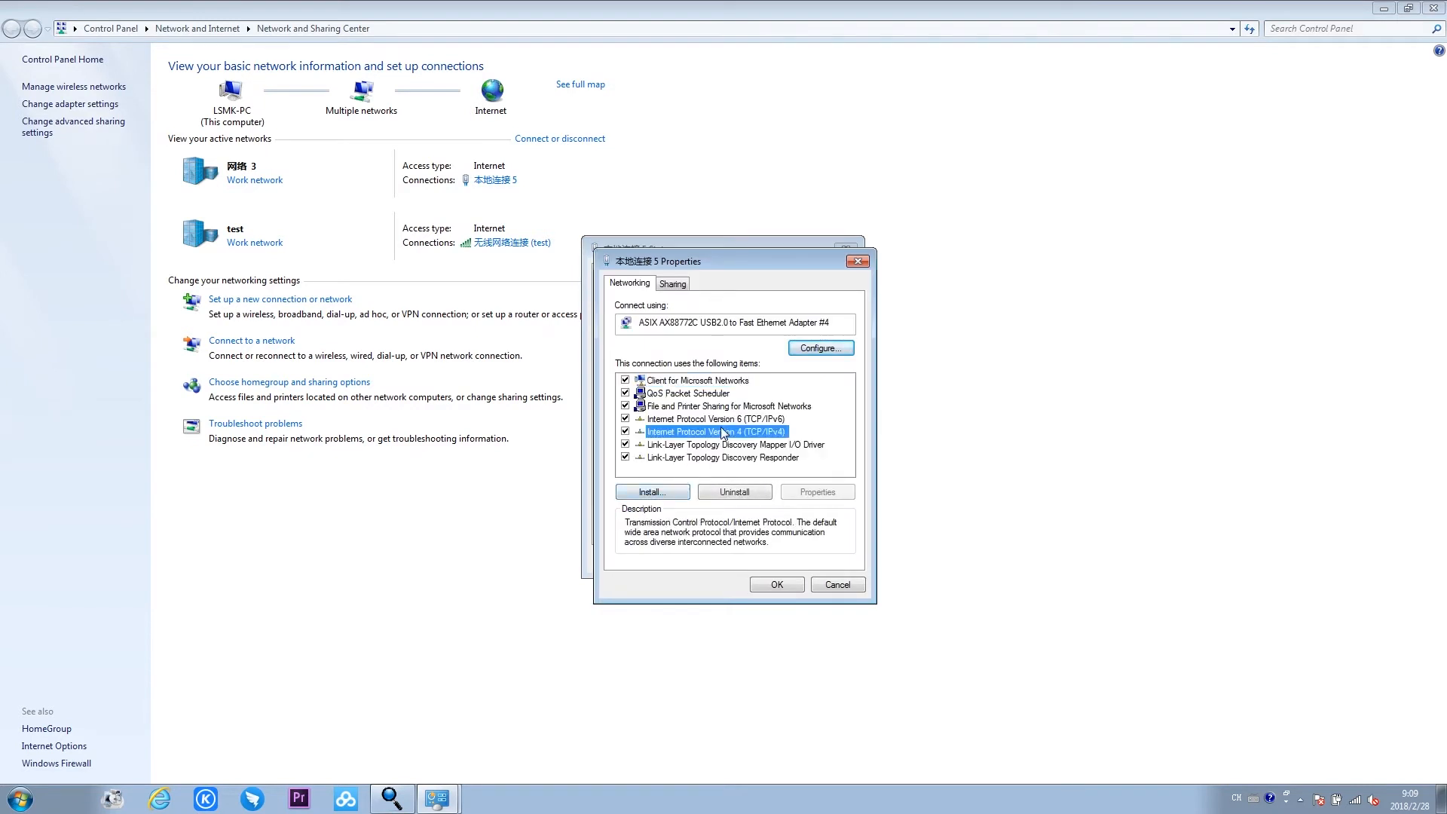
- Assign the wired connection the static IP 172.136.123.105, subnet mask 255.255.255.0 and default gateway 172.136.123.1, and close the network windows
{"action": "left_click", "coordinate": [652, 424]}
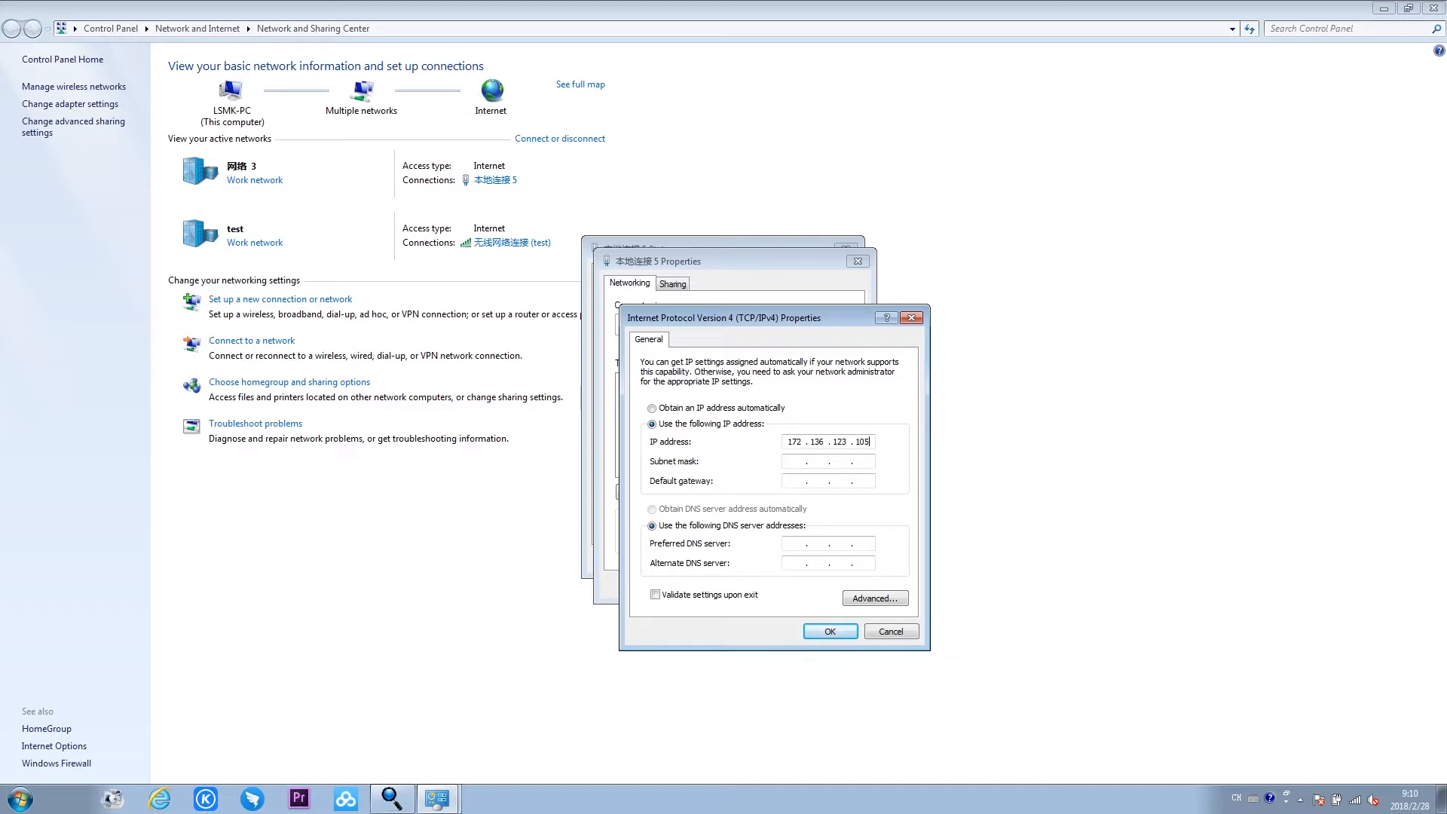
{"action": "left_click", "coordinate": [788, 464]}
{"action": "type", "text": "172 . 136 . 123 . 1"}
{"action": "left_click", "coordinate": [830, 632]}
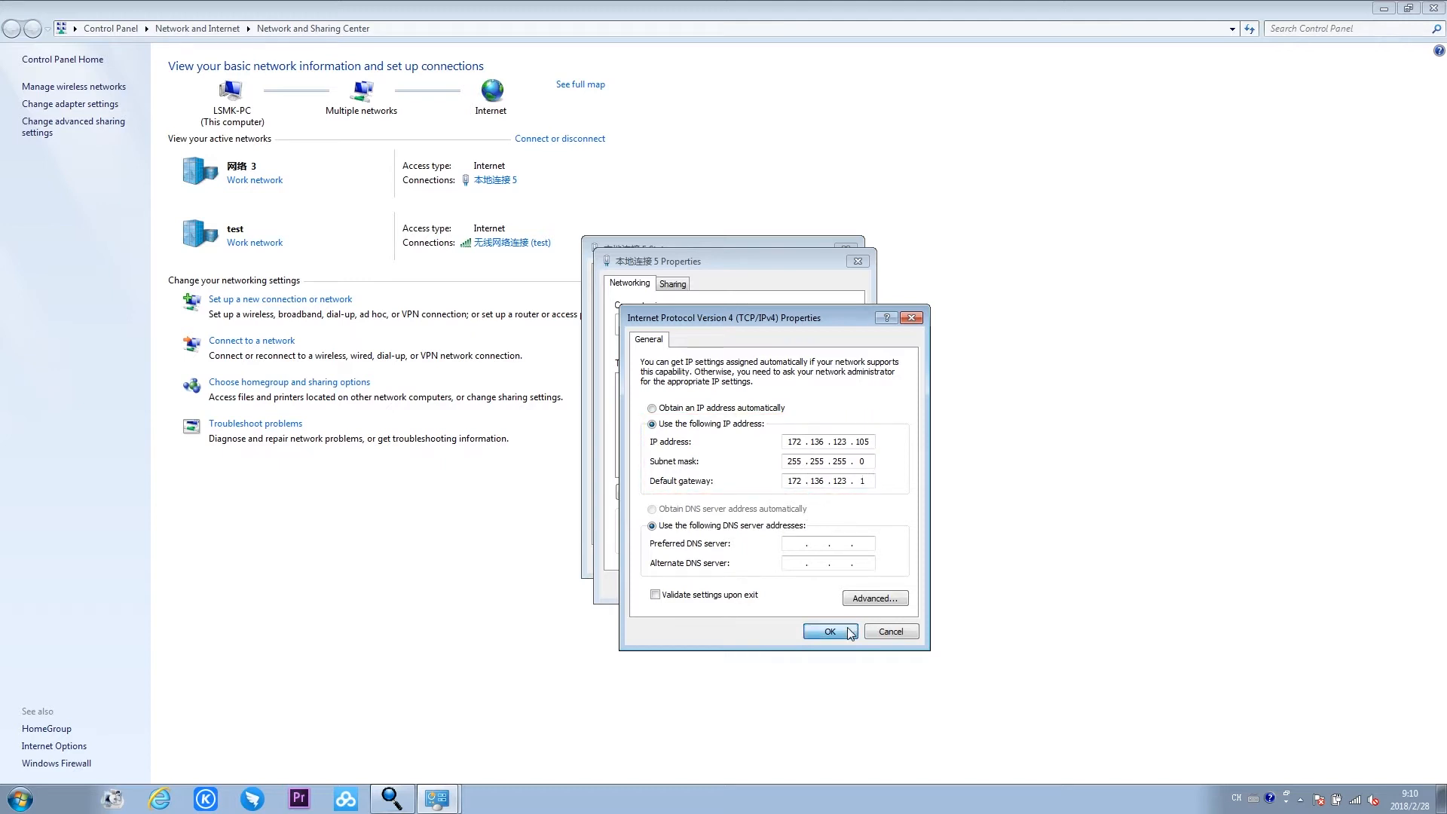
{"action": "left_click", "coordinate": [775, 590]}
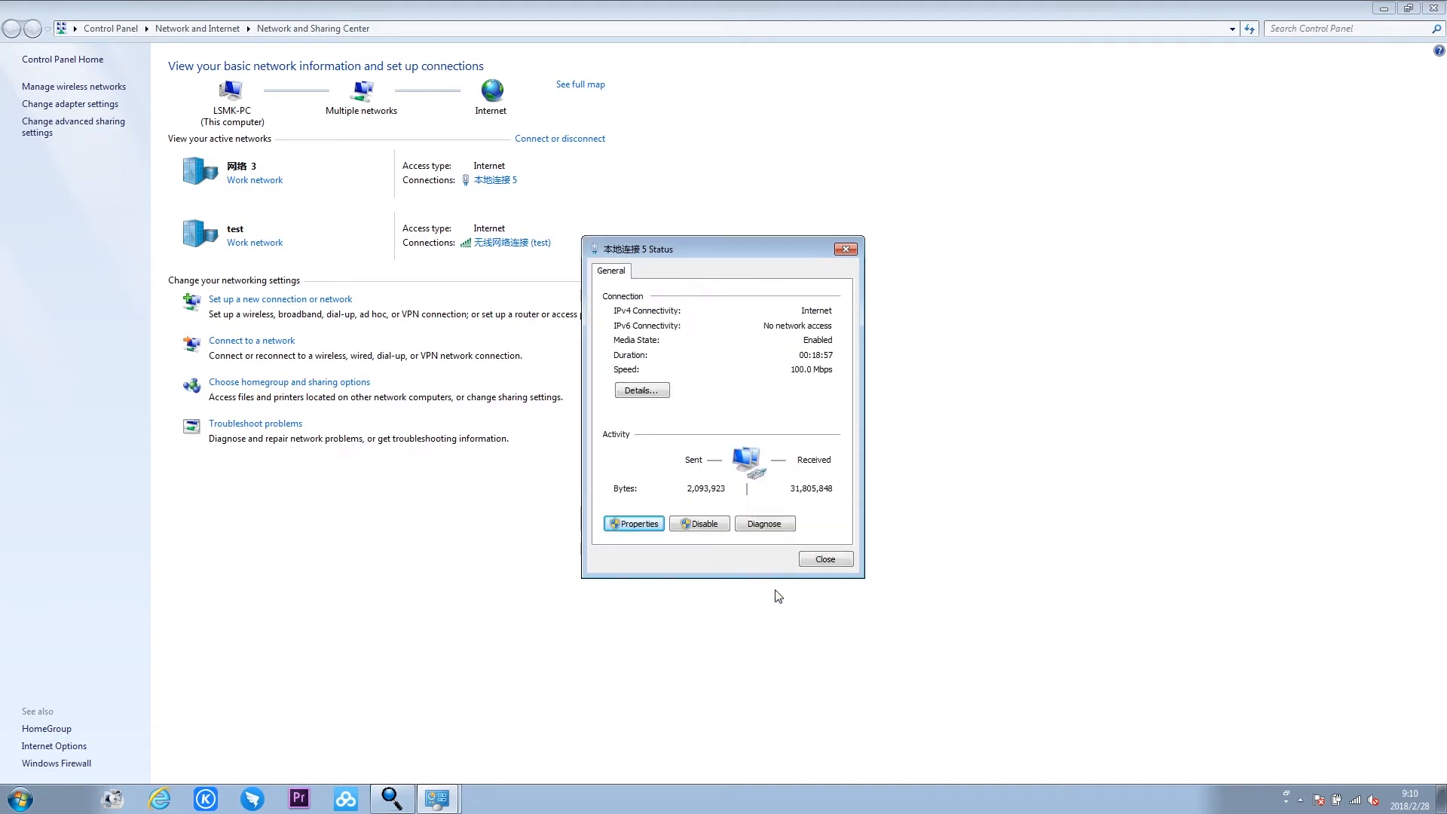
{"action": "left_click", "coordinate": [823, 559]}
{"action": "left_click", "coordinate": [1433, 9]}
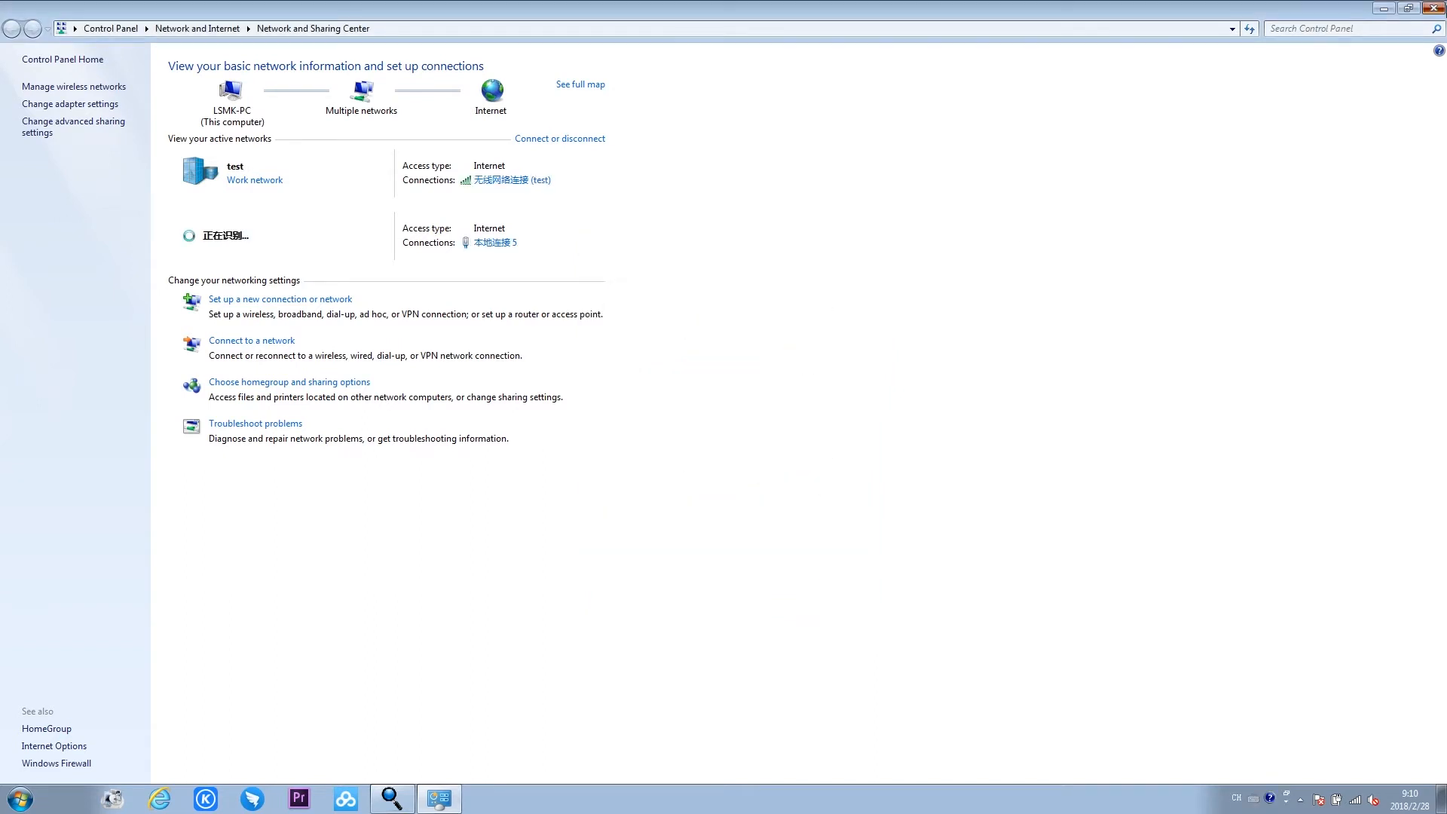
- Open the IPCAMERA's web page from IP Search Tool, and save the plugin HsWebPlugin.exe and show it in its download folder
{"action": "double_click", "coordinate": [645, 300]}
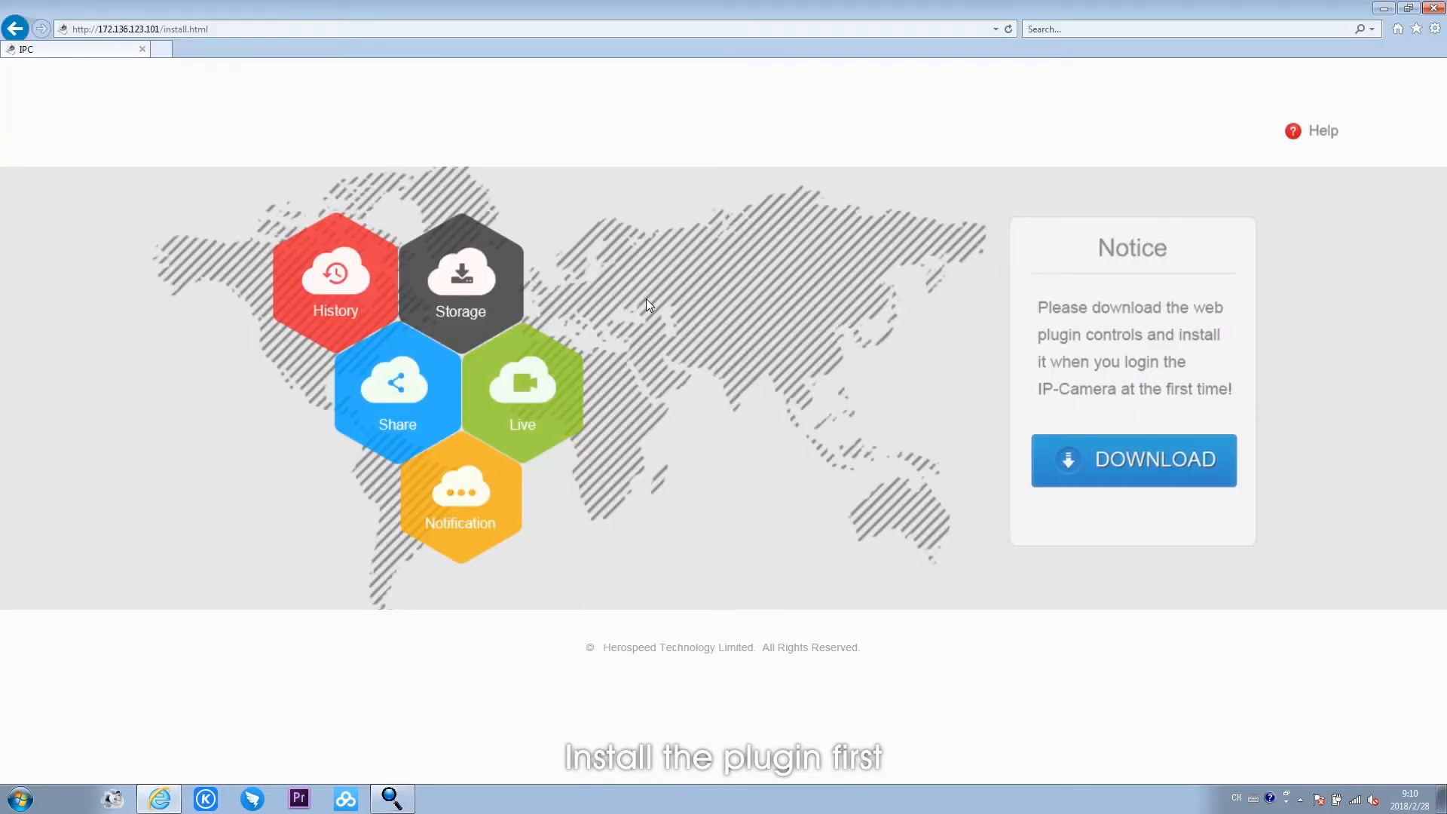
{"action": "left_click", "coordinate": [1083, 473]}
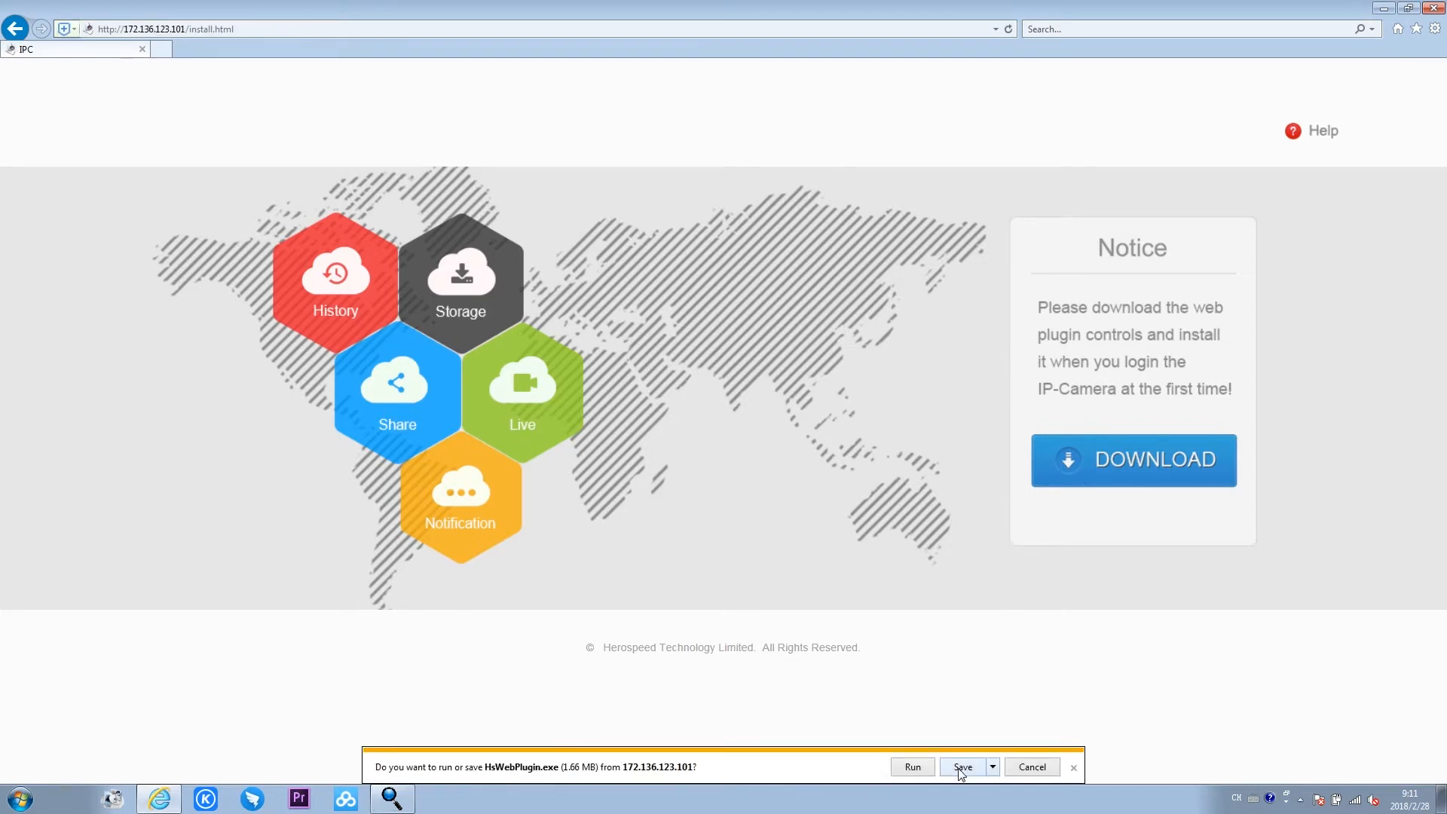
{"action": "left_click", "coordinate": [962, 766]}
{"action": "left_click", "coordinate": [1001, 769]}
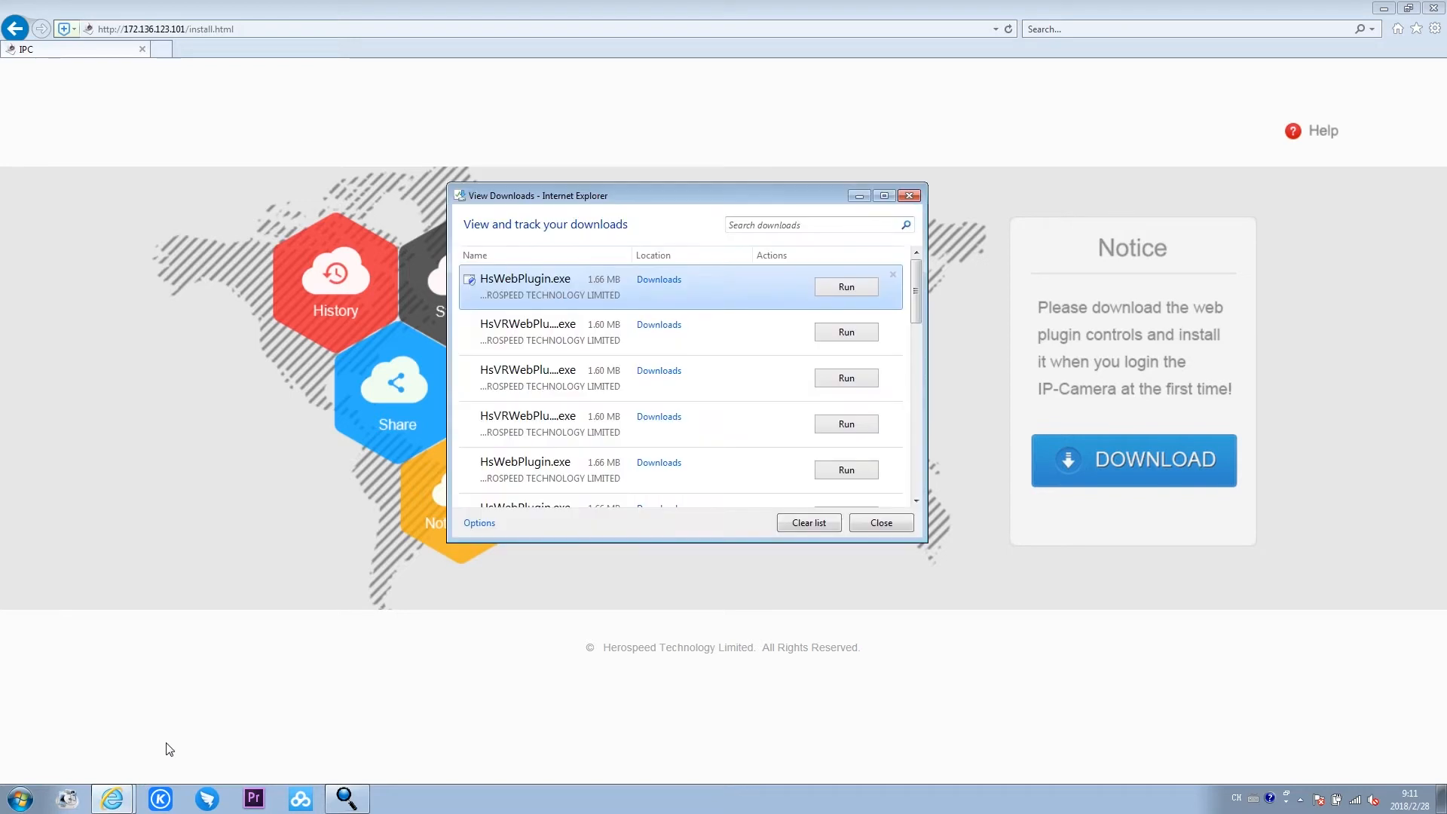
{"action": "right_click", "coordinate": [792, 292]}
{"action": "left_click", "coordinate": [843, 359]}
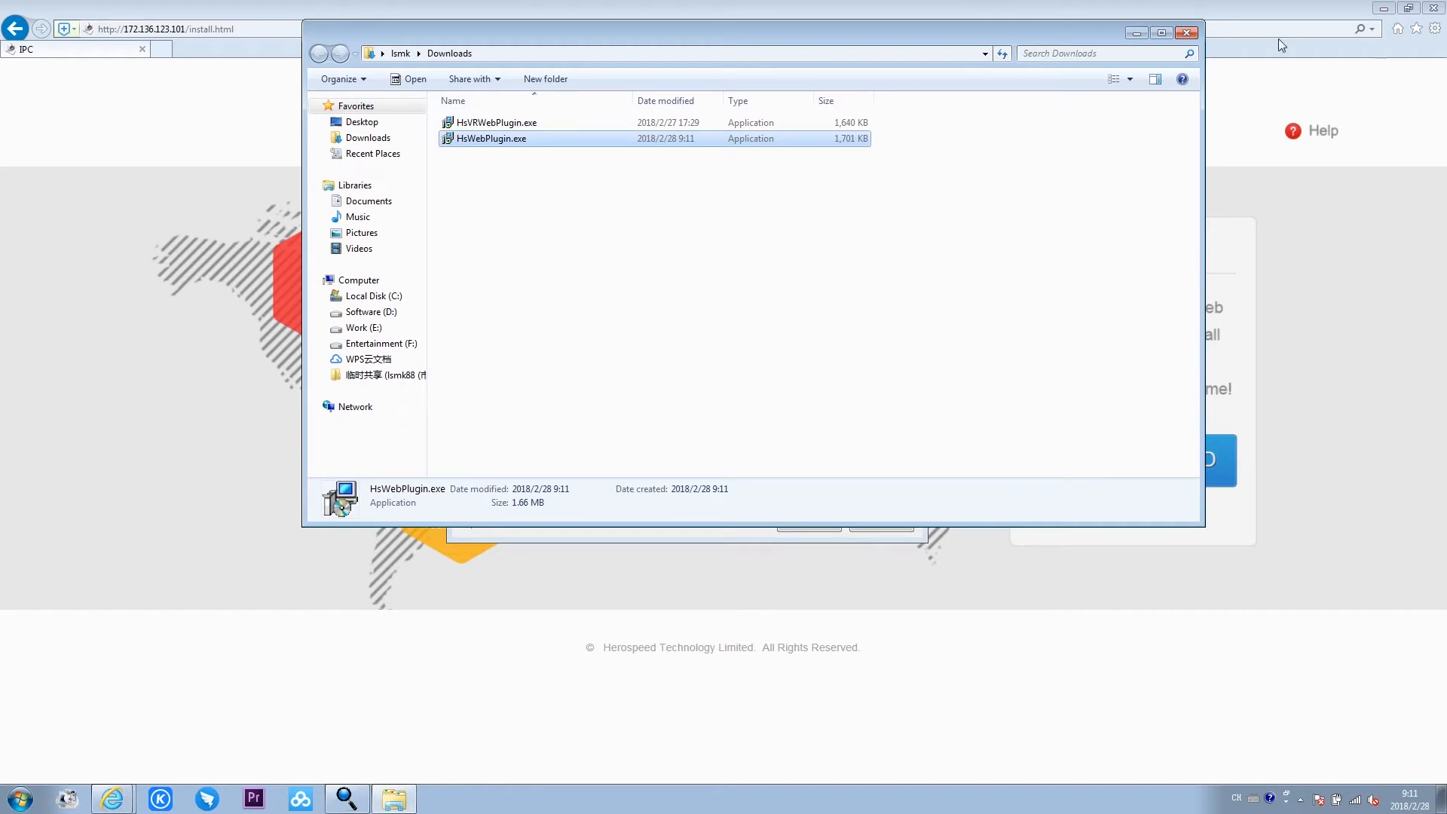
- Close the browser and install HsWebPlugin.exe from the Downloads folder with the default setup options
{"action": "left_click", "coordinate": [1438, 8]}
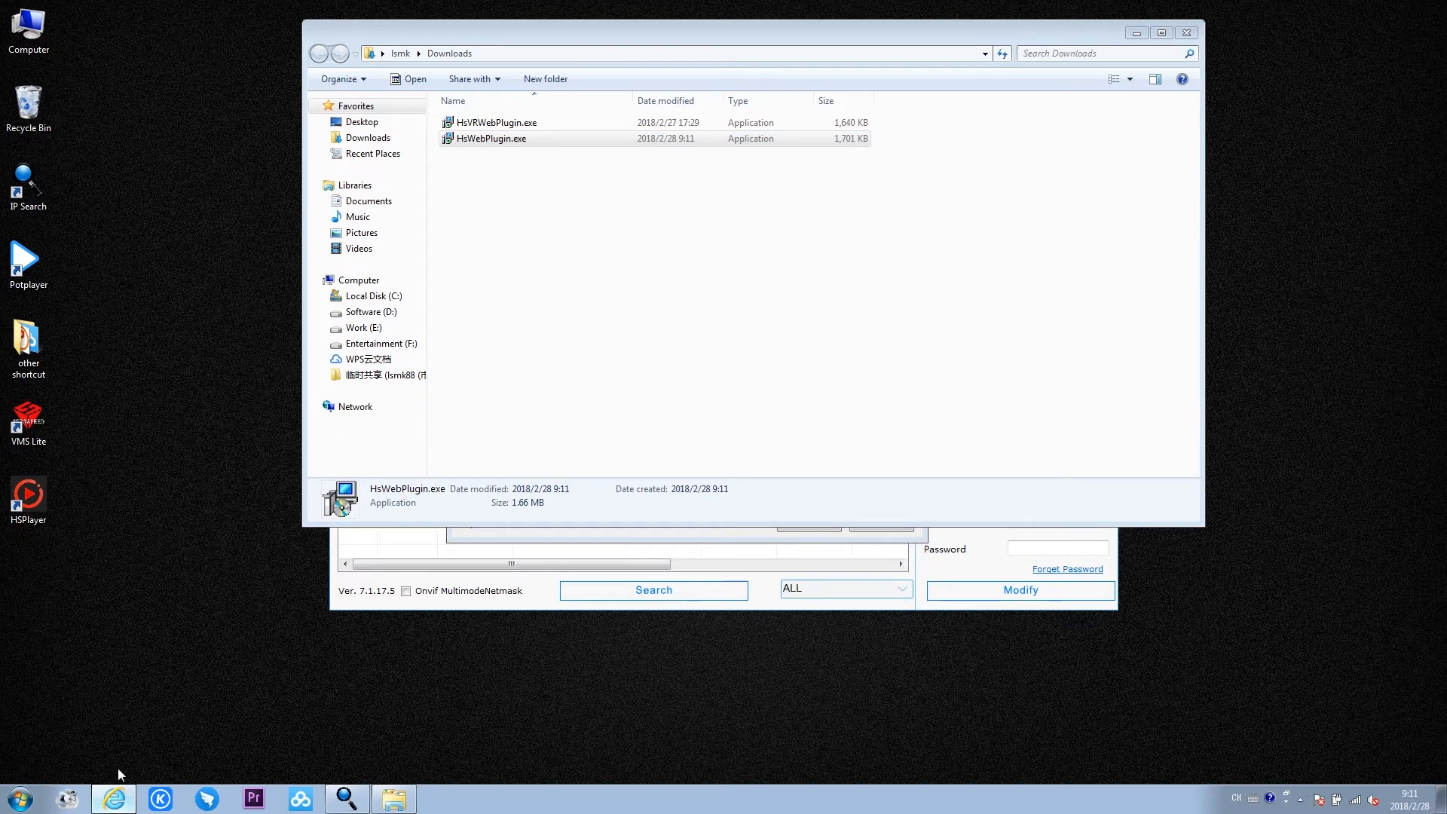
{"action": "double_click", "coordinate": [519, 145]}
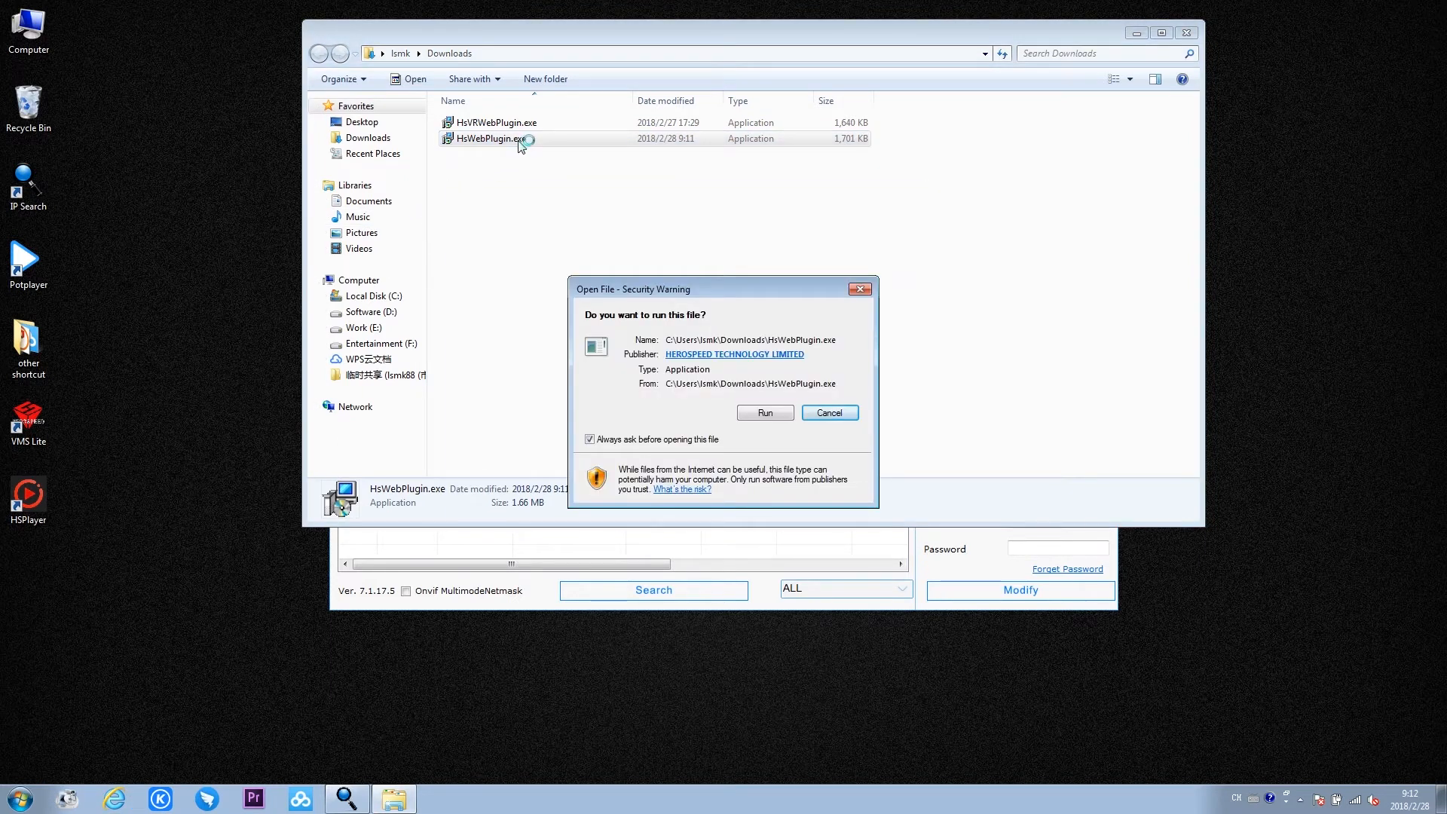
{"action": "left_click", "coordinate": [761, 415]}
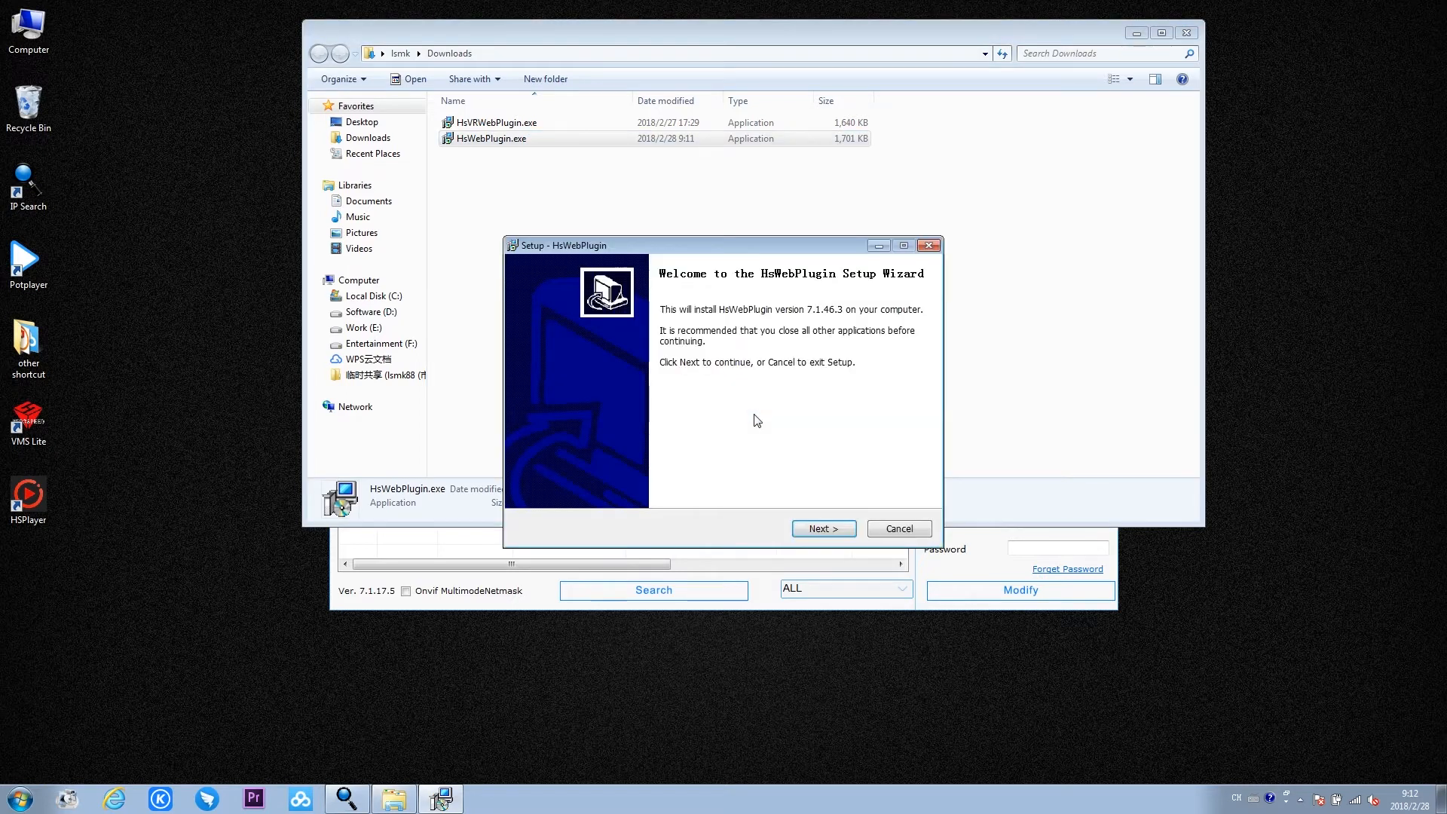
{"action": "left_click", "coordinate": [824, 528]}
{"action": "left_click", "coordinate": [826, 530]}
{"action": "left_click", "coordinate": [829, 530]}
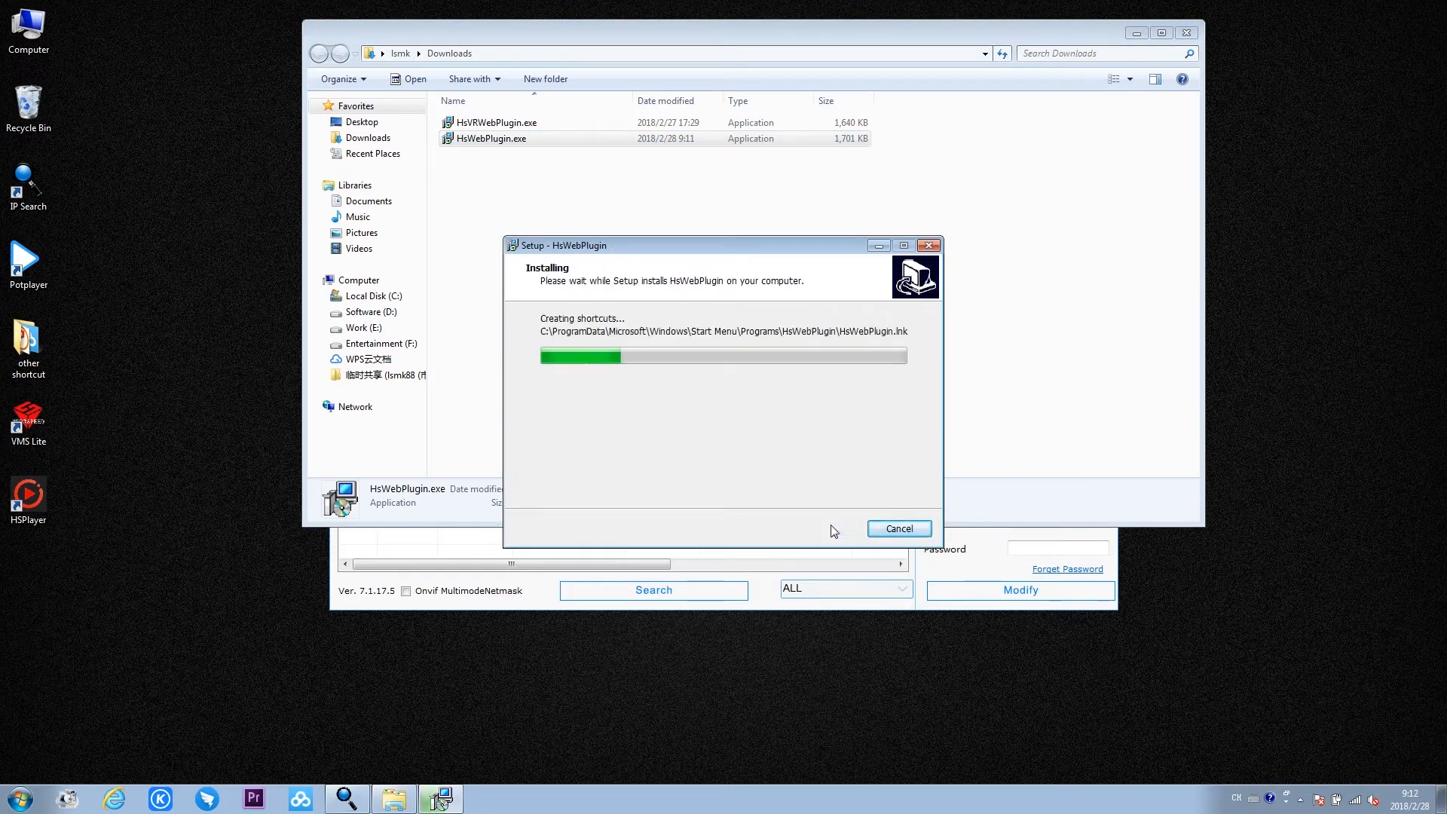
{"action": "left_click", "coordinate": [831, 527]}
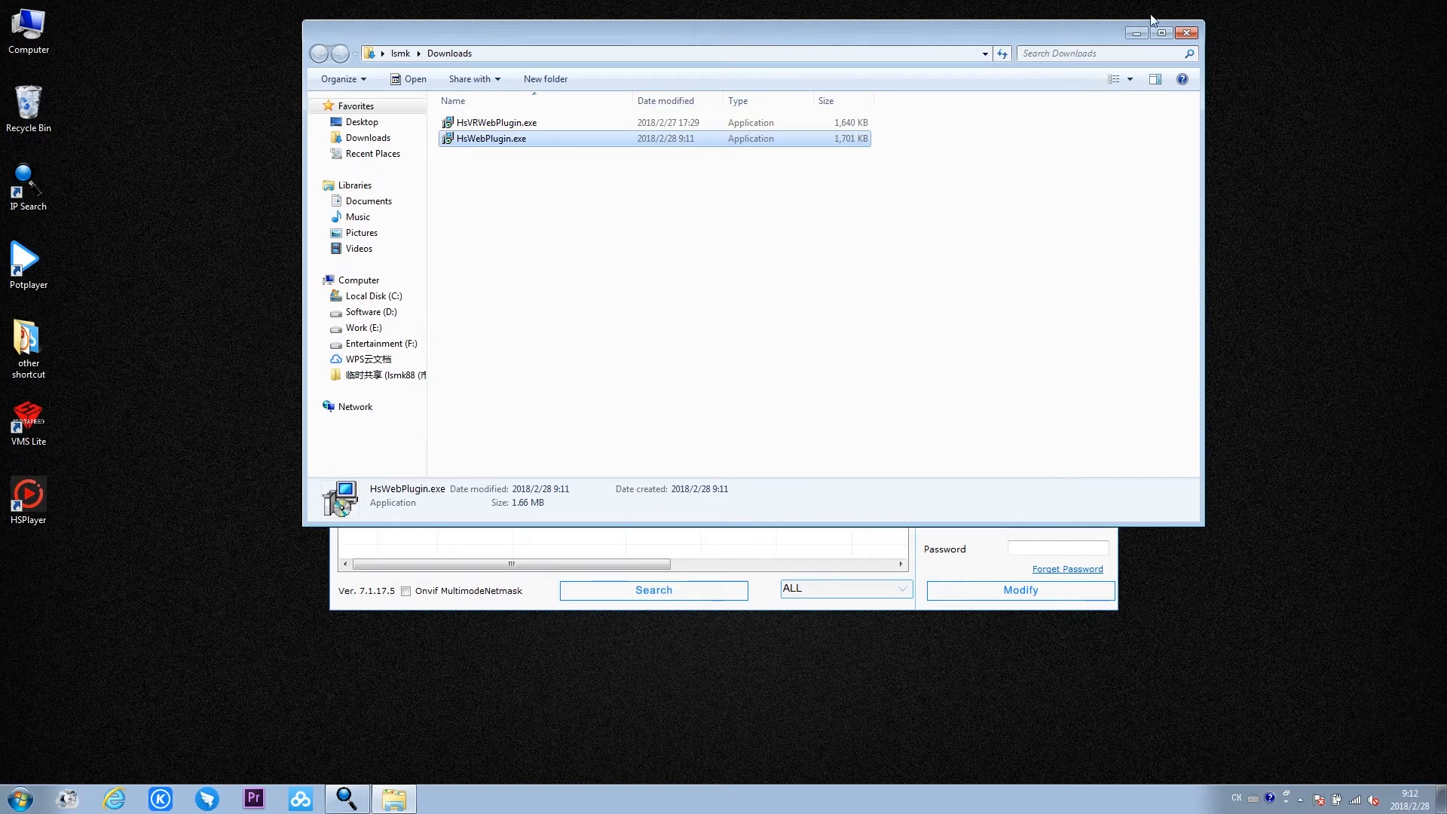
{"action": "left_click", "coordinate": [1186, 33]}
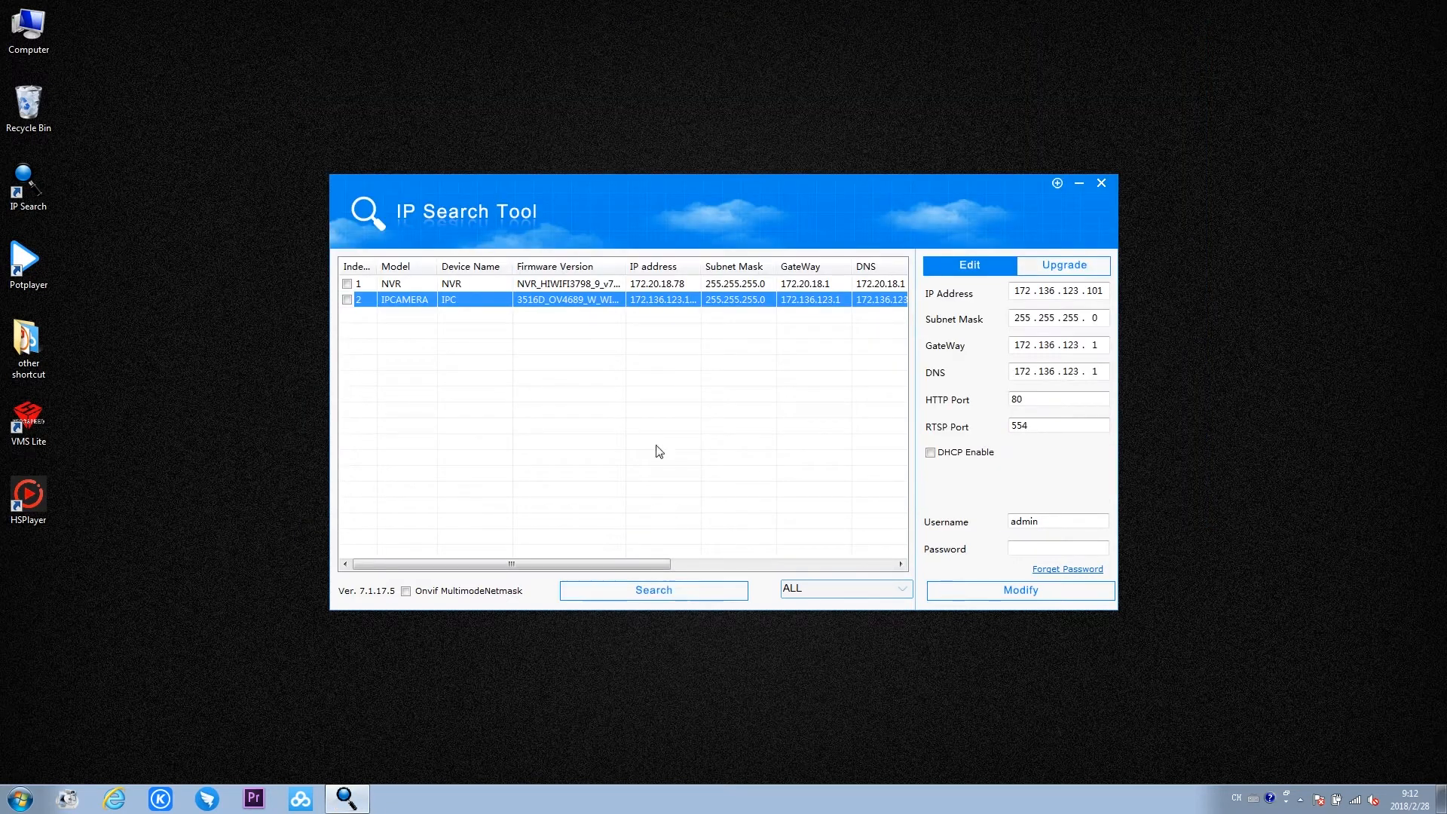
- Log in to the IPCAMERA's web page as admin with the account password and postpone the password change by 60 minutes
{"action": "double_click", "coordinate": [654, 300]}
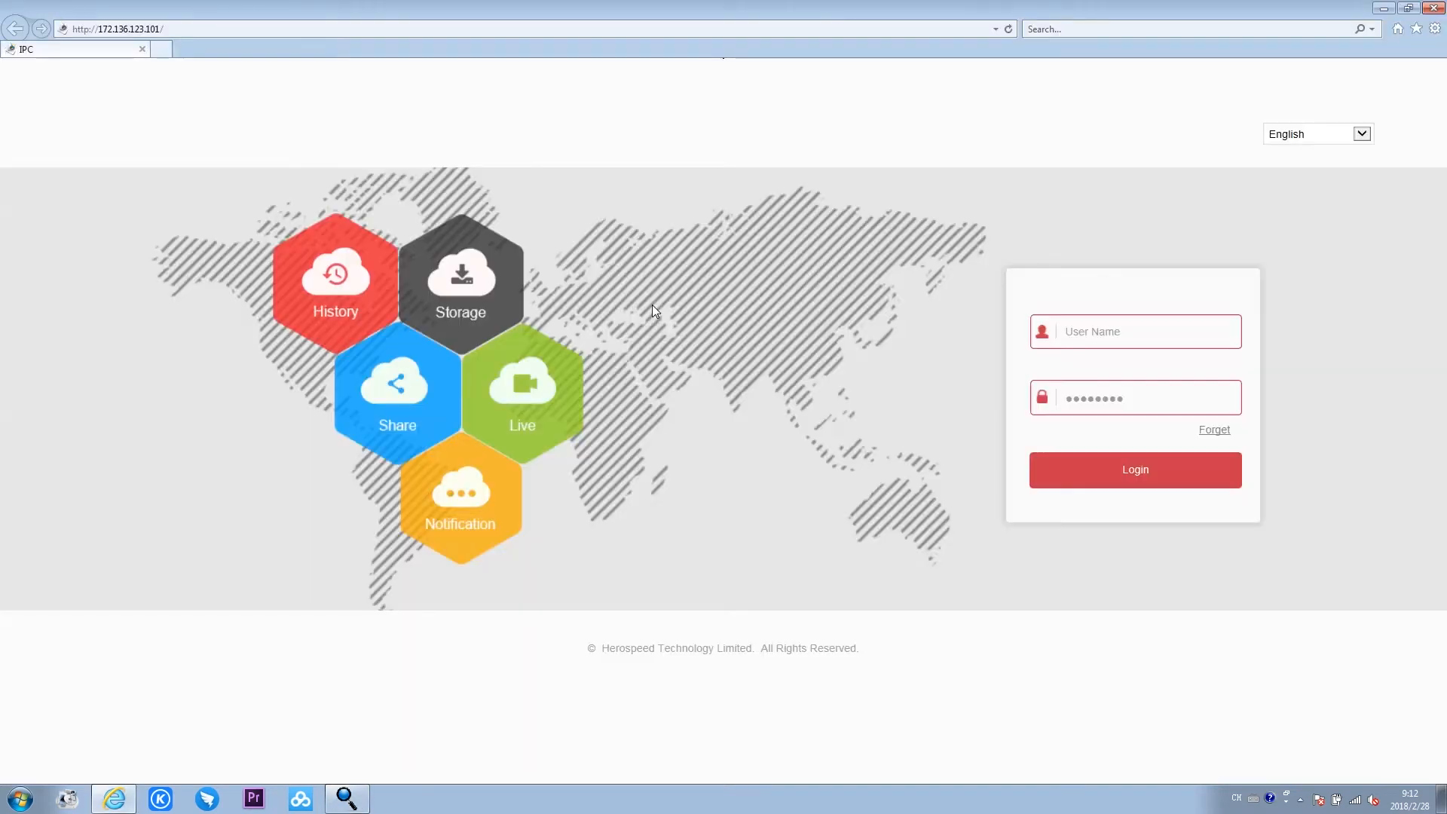
{"action": "left_click", "coordinate": [1154, 337]}
{"action": "type", "text": "admi"}
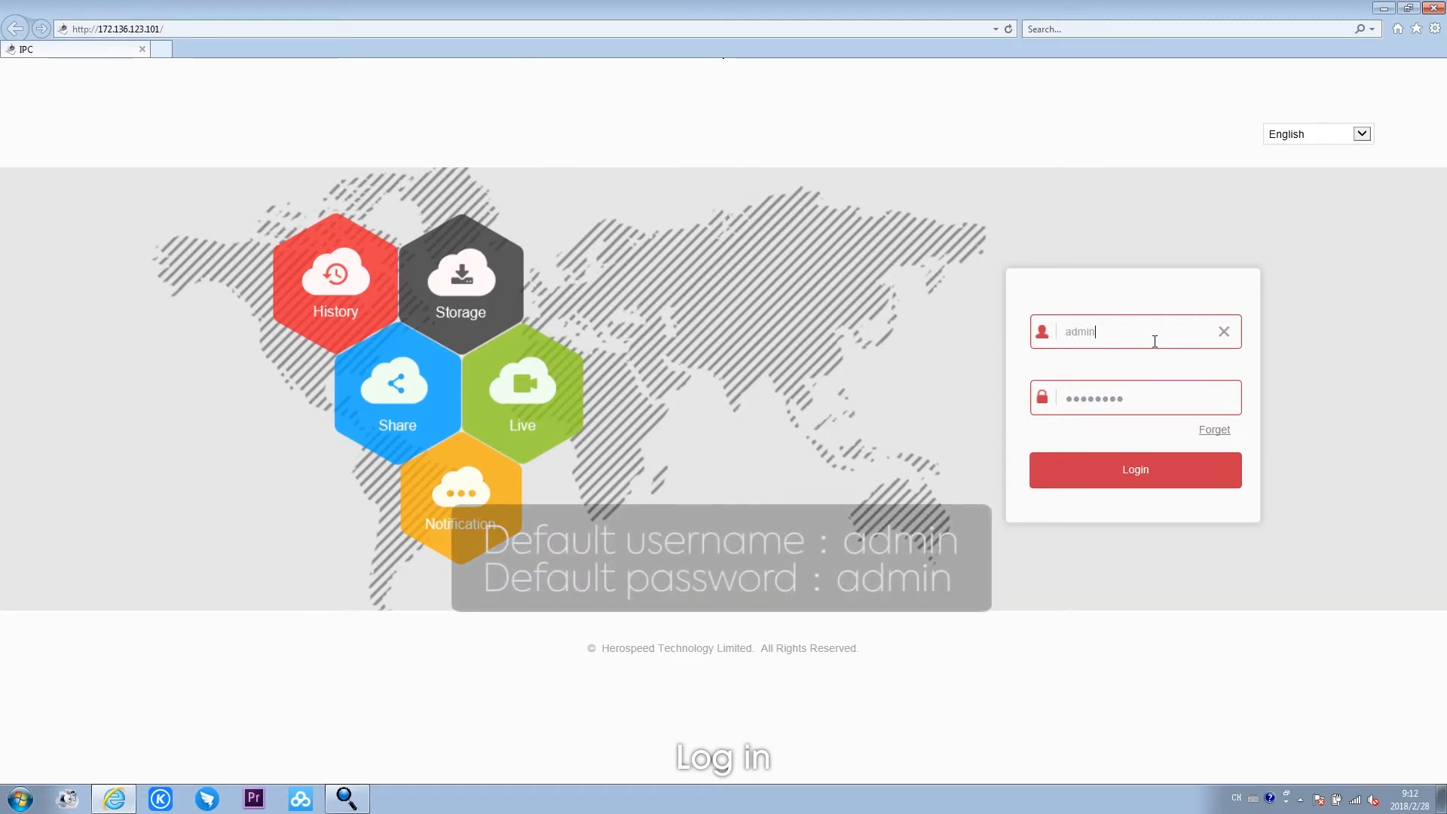
{"action": "type", "text": "n"}
{"action": "left_click", "coordinate": [1149, 397]}
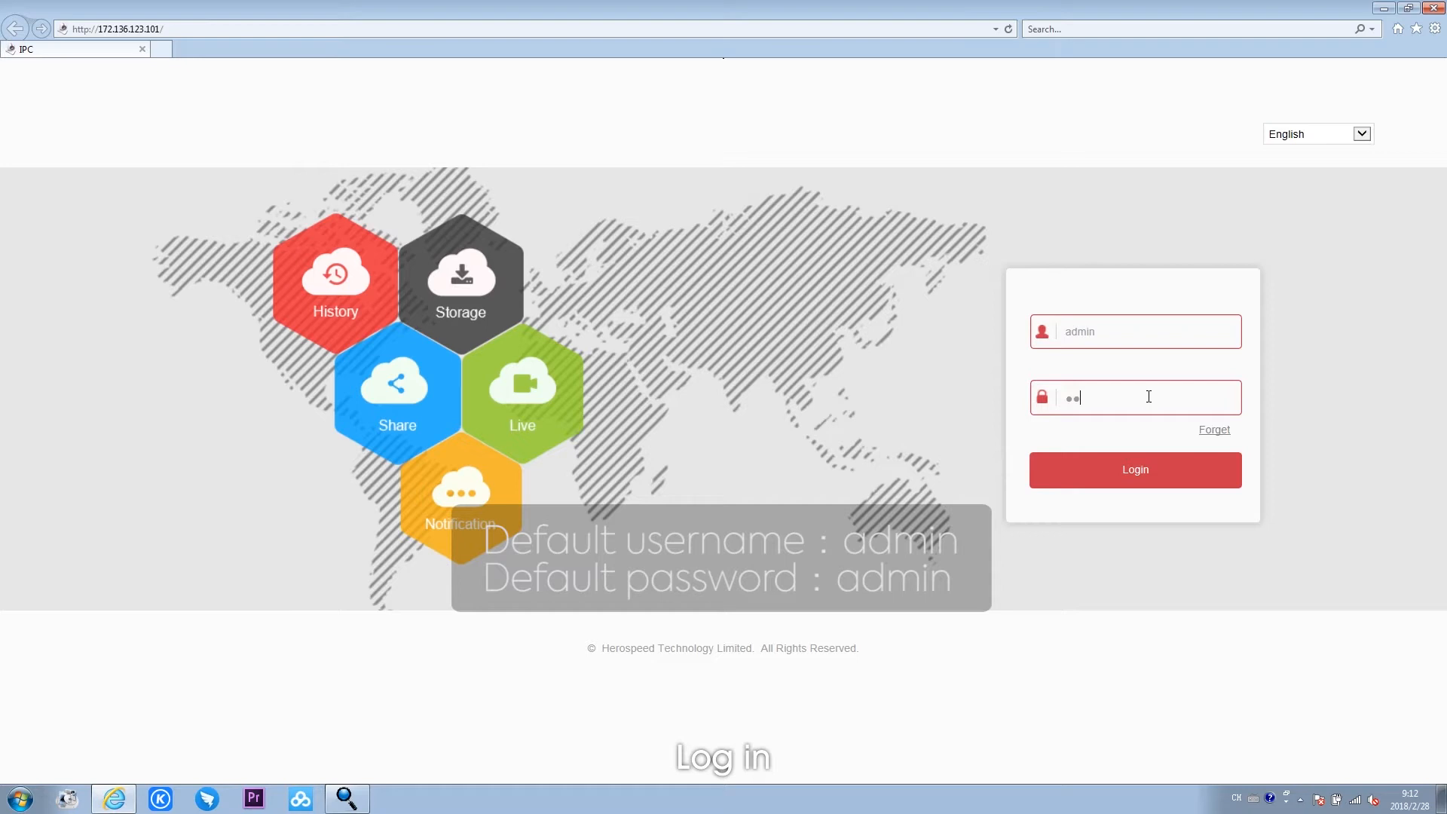
{"action": "left_click", "coordinate": [1144, 466]}
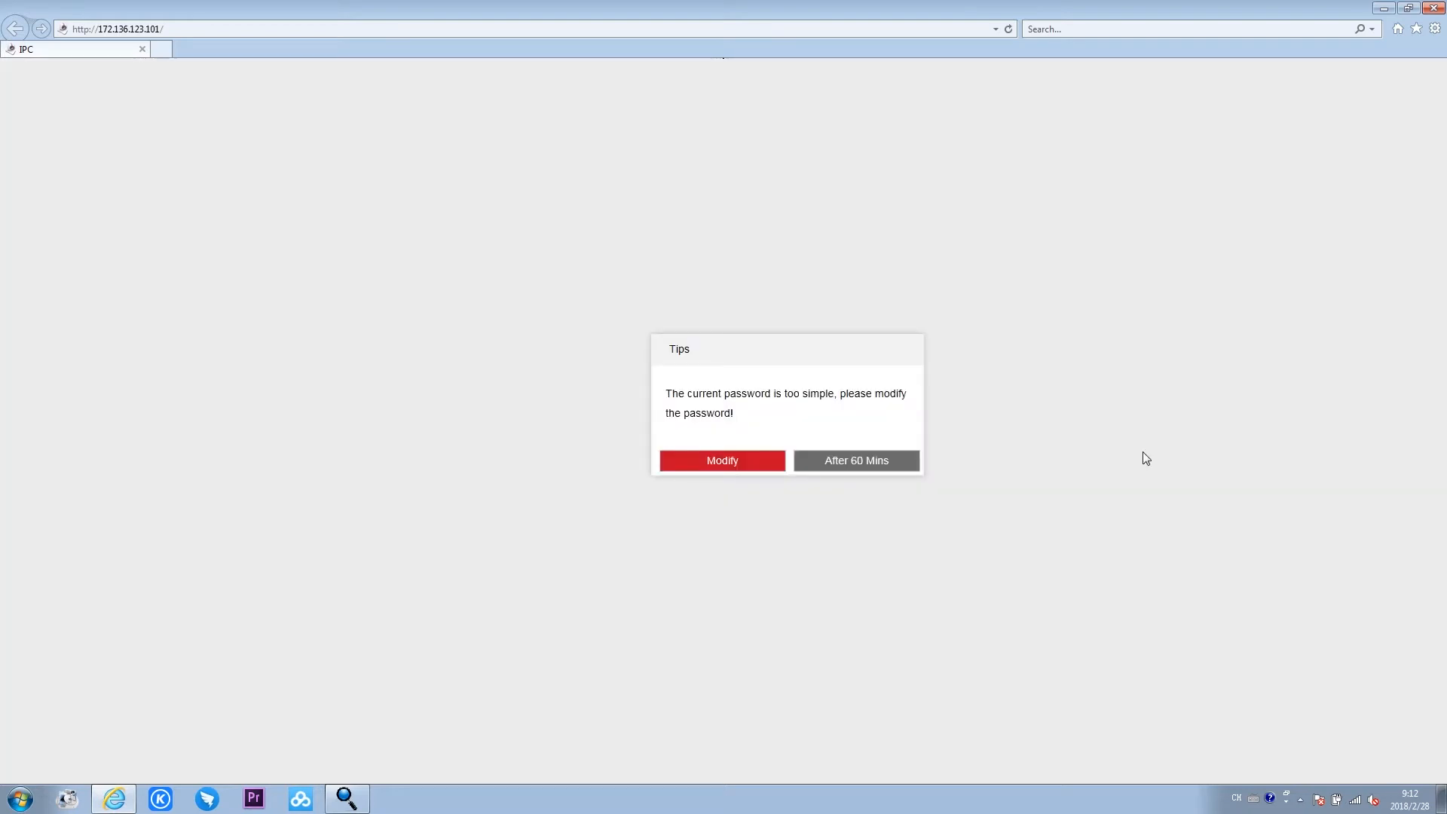
{"action": "left_click", "coordinate": [834, 468]}
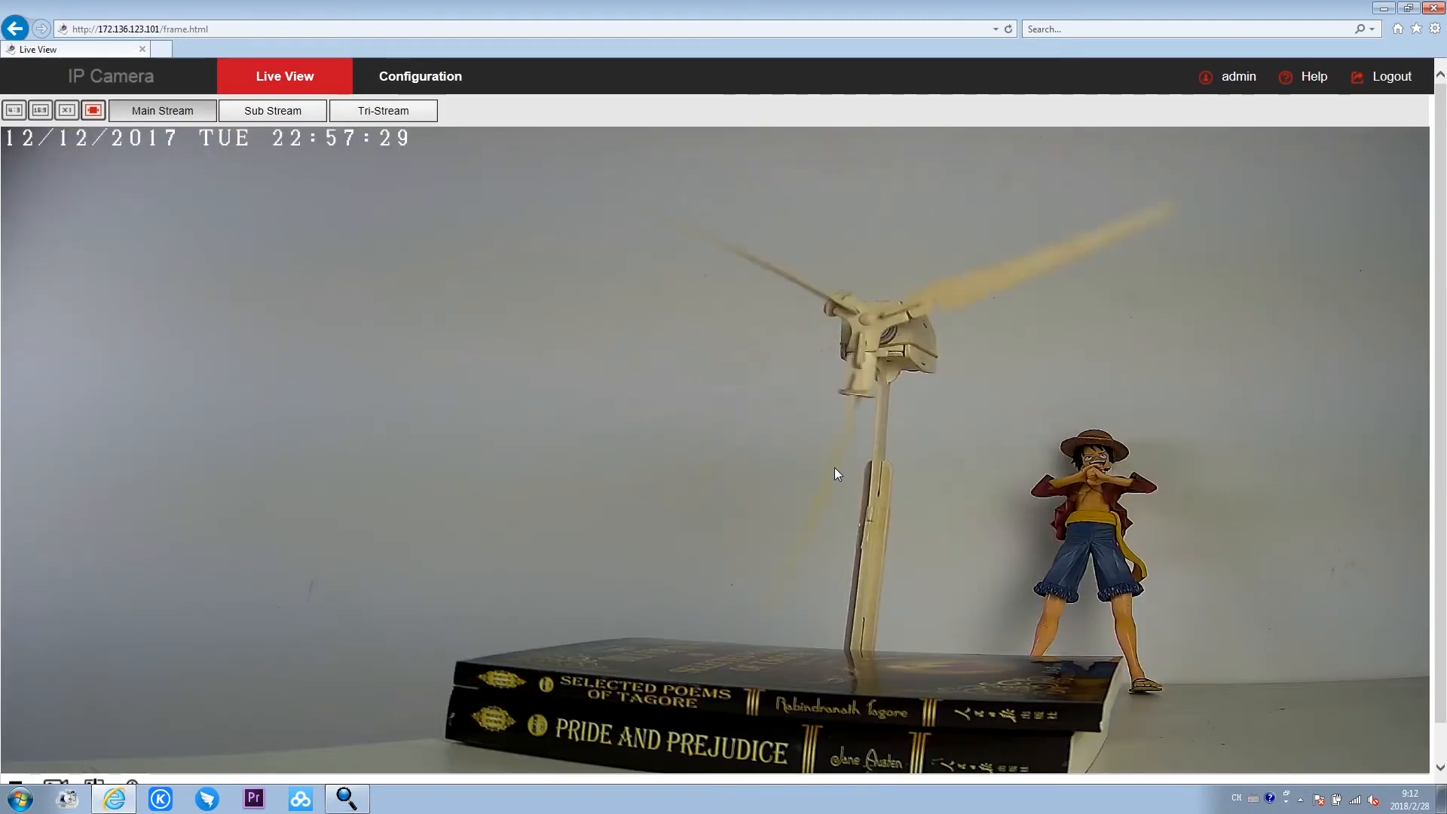
- Open the Wifi page under the advanced network setup in the camera's configuration
{"action": "left_click", "coordinate": [430, 80]}
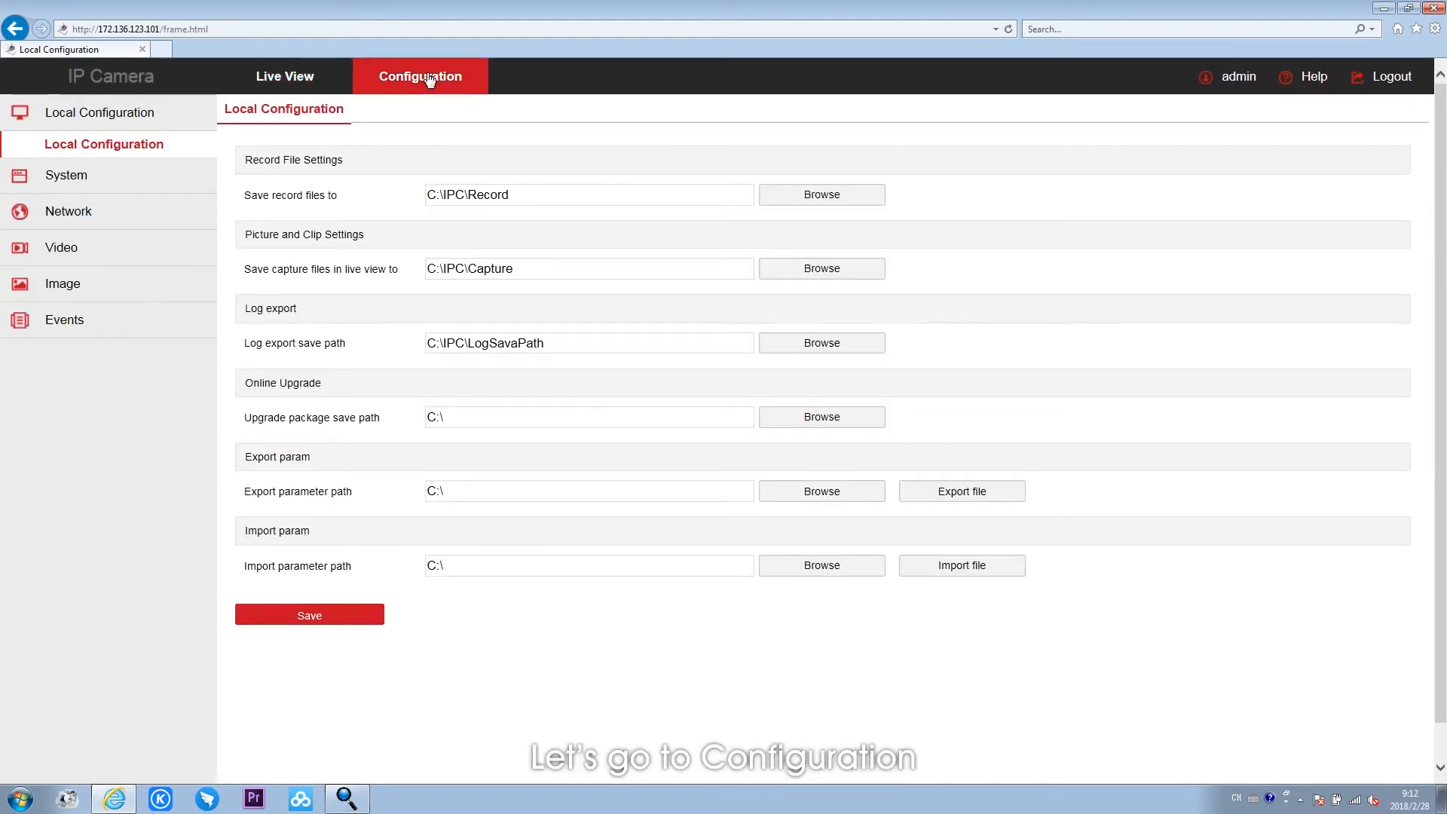
{"action": "left_click", "coordinate": [82, 221]}
{"action": "left_click", "coordinate": [87, 251]}
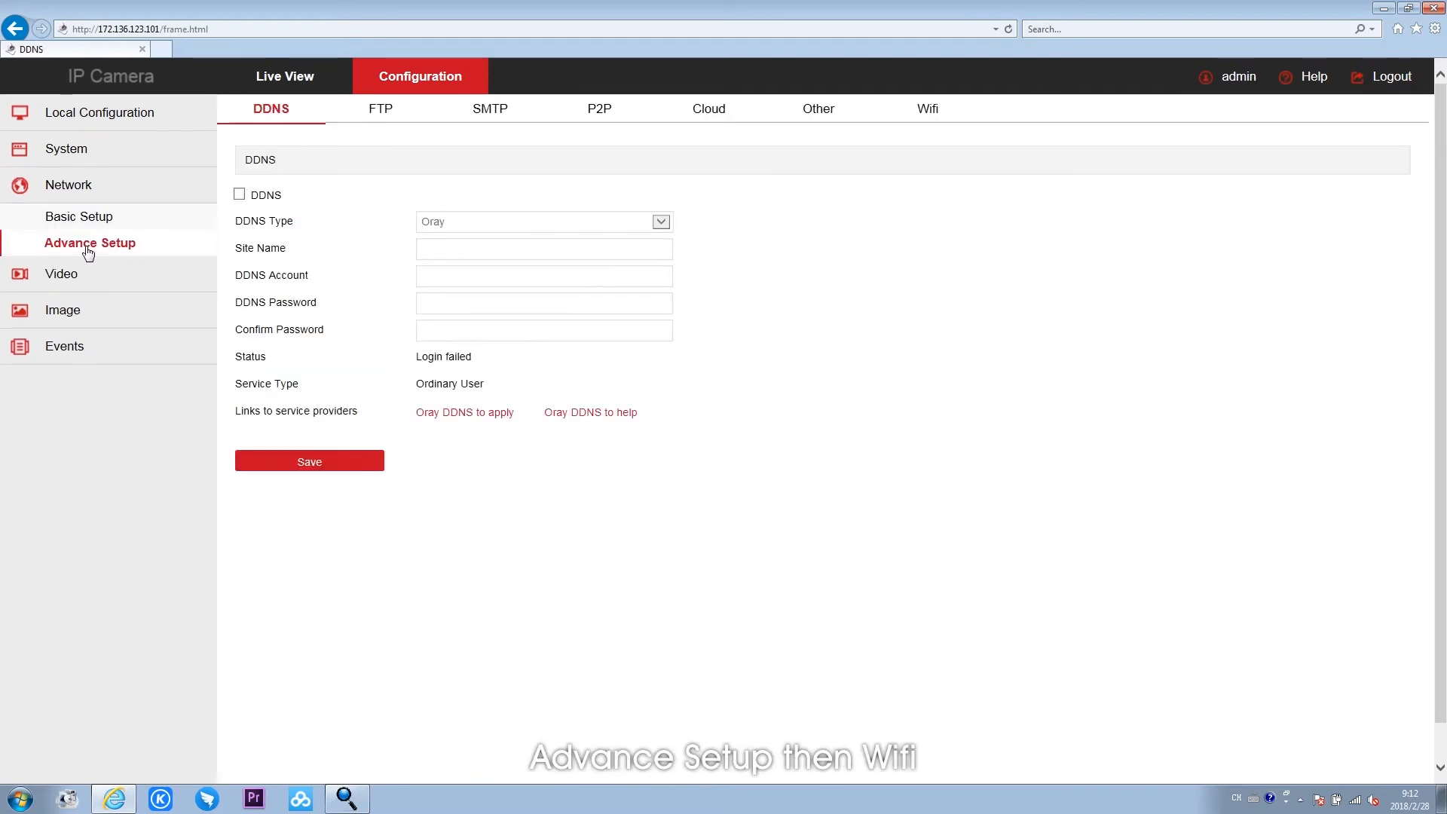
{"action": "left_click", "coordinate": [918, 113]}
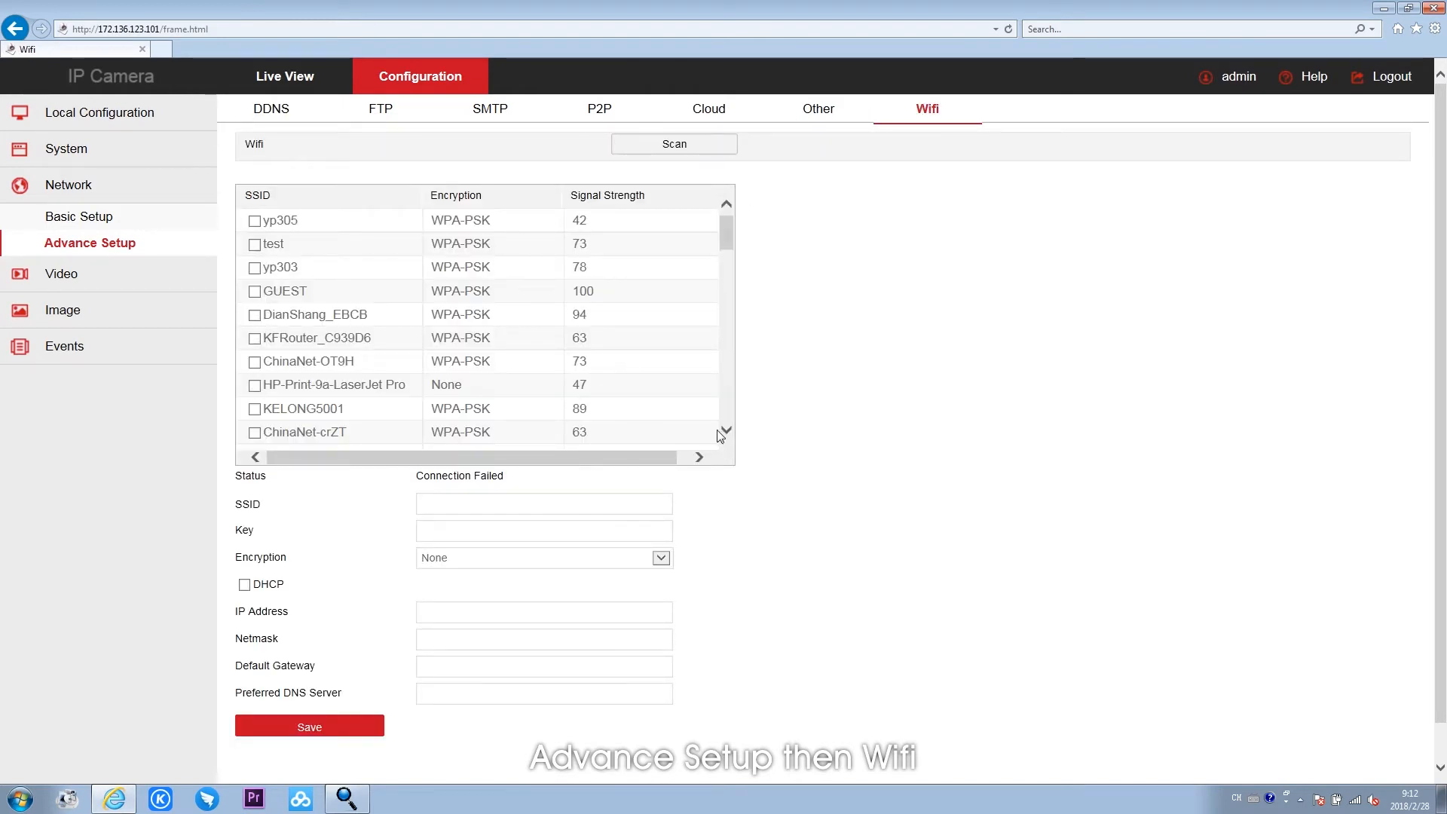
- Select the Wifi network HSNVR776vu, enter its Wifi key, enable DHCP and save the settings
{"action": "left_click", "coordinate": [726, 430]}
{"action": "scroll", "coordinate": [724, 434], "scroll_direction": "down", "scroll_amount": 5}
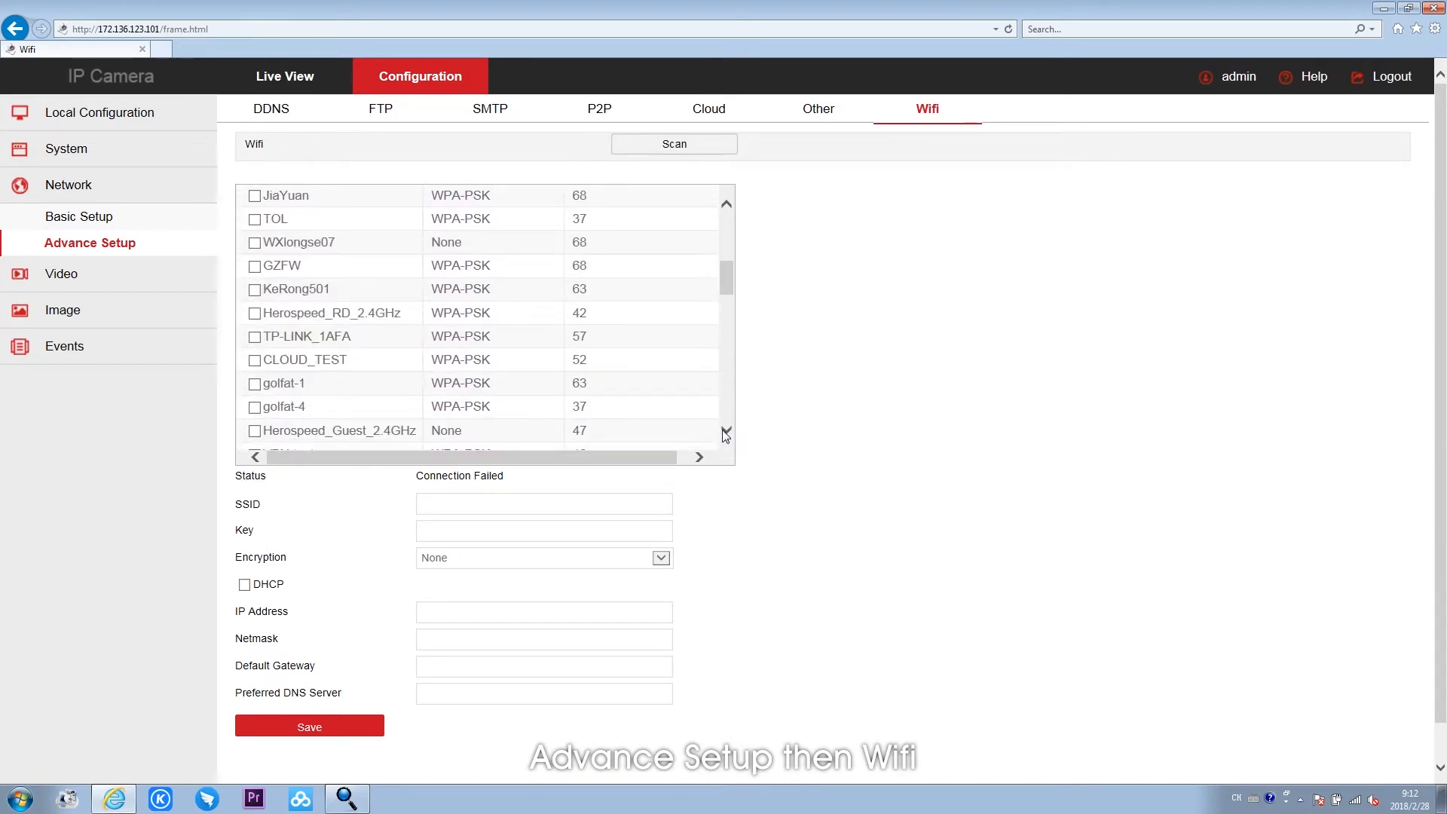
{"action": "scroll", "coordinate": [723, 434], "scroll_direction": "down", "scroll_amount": 10}
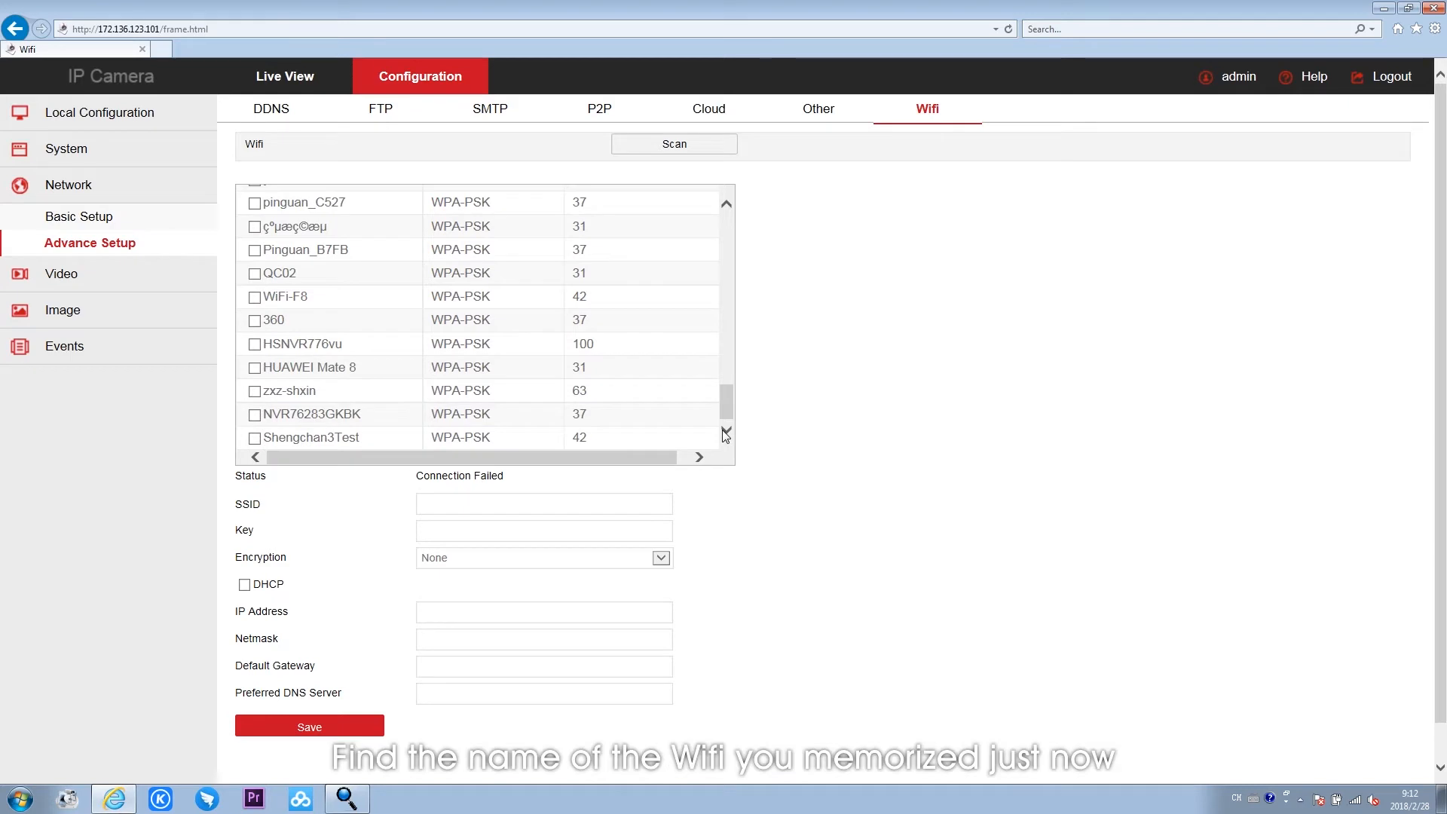
{"action": "left_click", "coordinate": [255, 344]}
{"action": "left_click", "coordinate": [439, 531]}
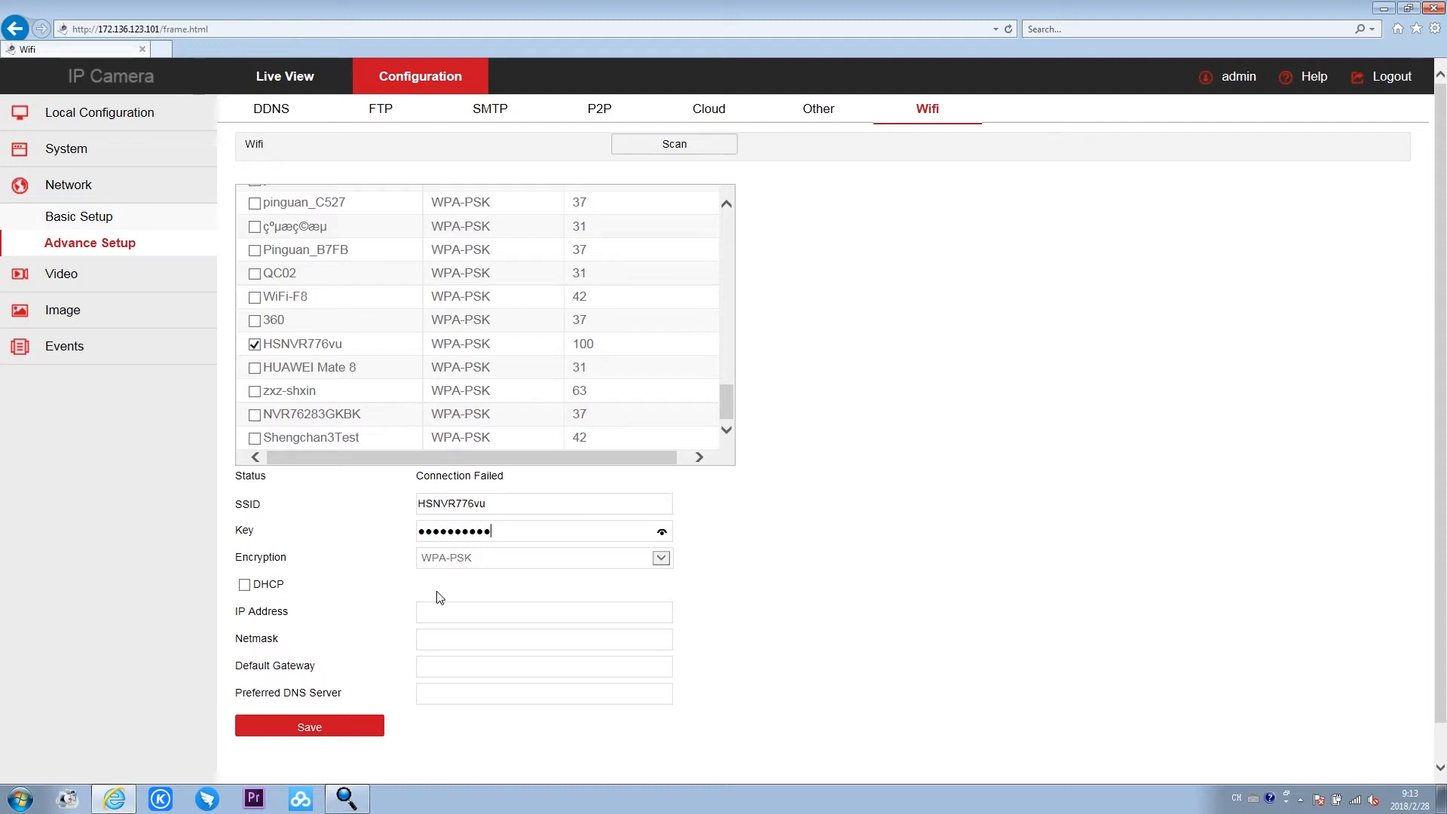
{"action": "left_click", "coordinate": [244, 584]}
{"action": "left_click", "coordinate": [327, 737]}
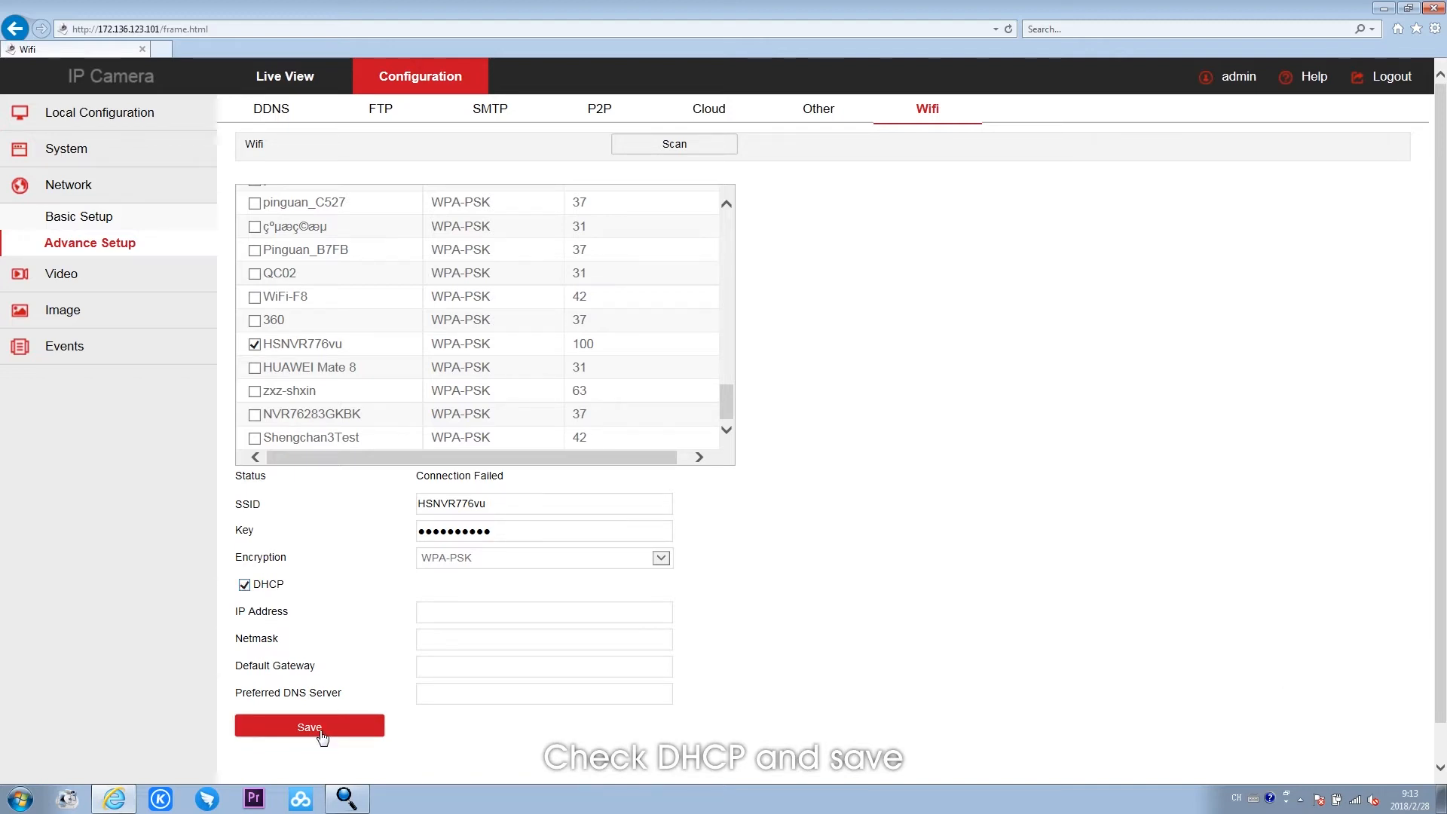
{"action": "left_click", "coordinate": [926, 121]}
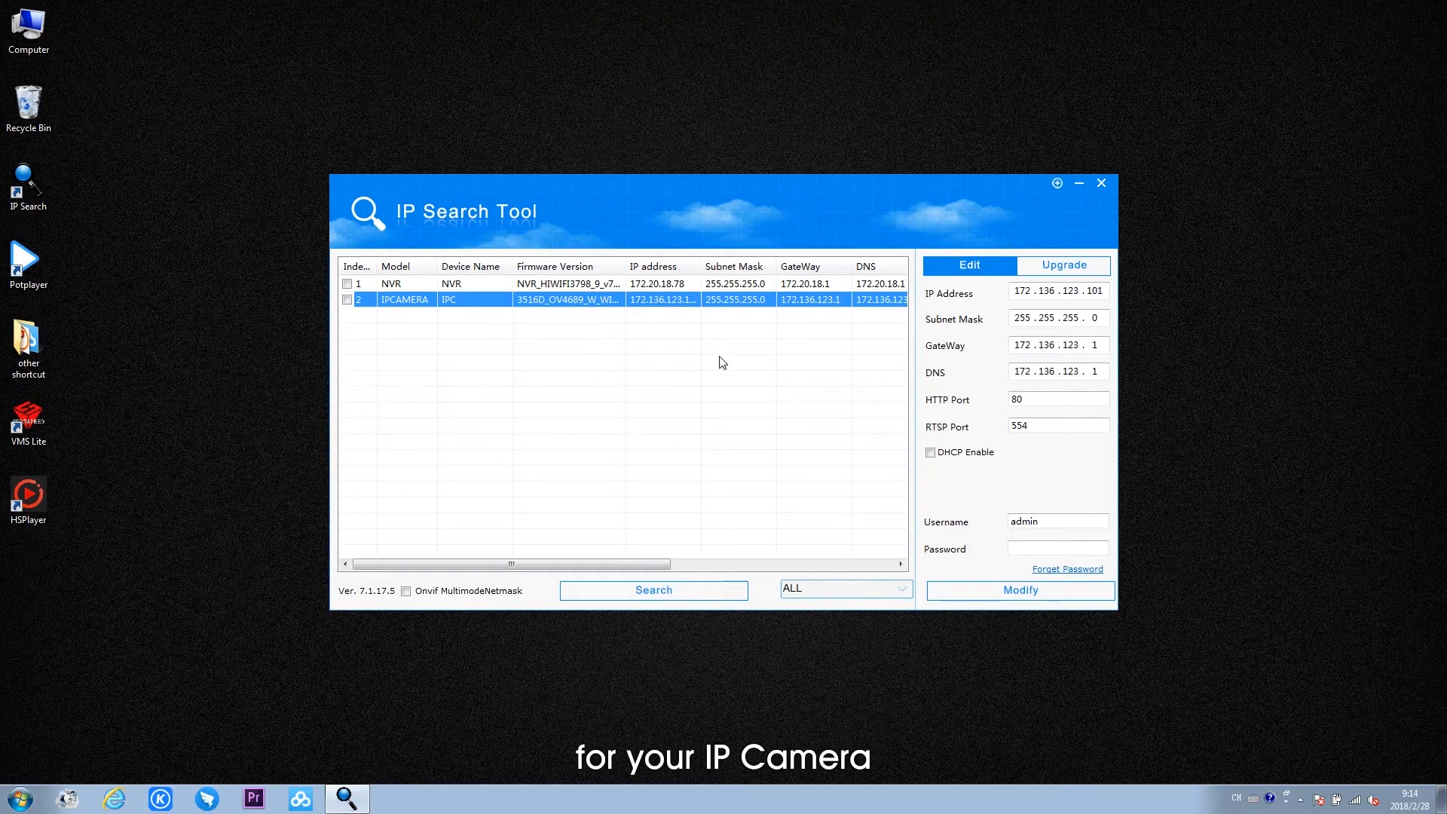
- Set the IPv4 properties of the wired connection 本地连接 5 to obtain an IP address automatically
{"action": "left_click", "coordinate": [1355, 800]}
{"action": "left_click", "coordinate": [1349, 774]}
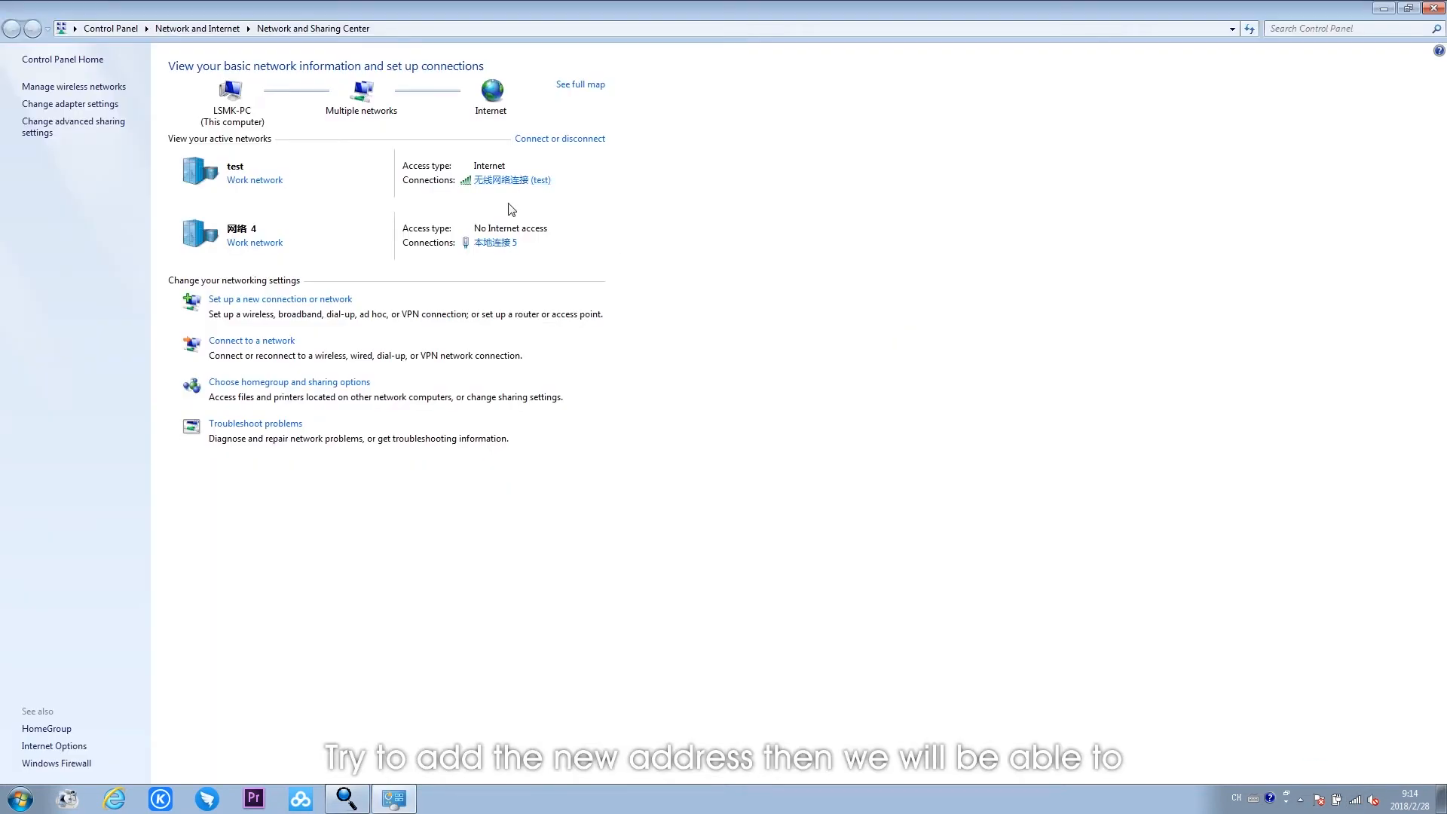
{"action": "left_click", "coordinate": [497, 243]}
{"action": "left_click", "coordinate": [637, 524]}
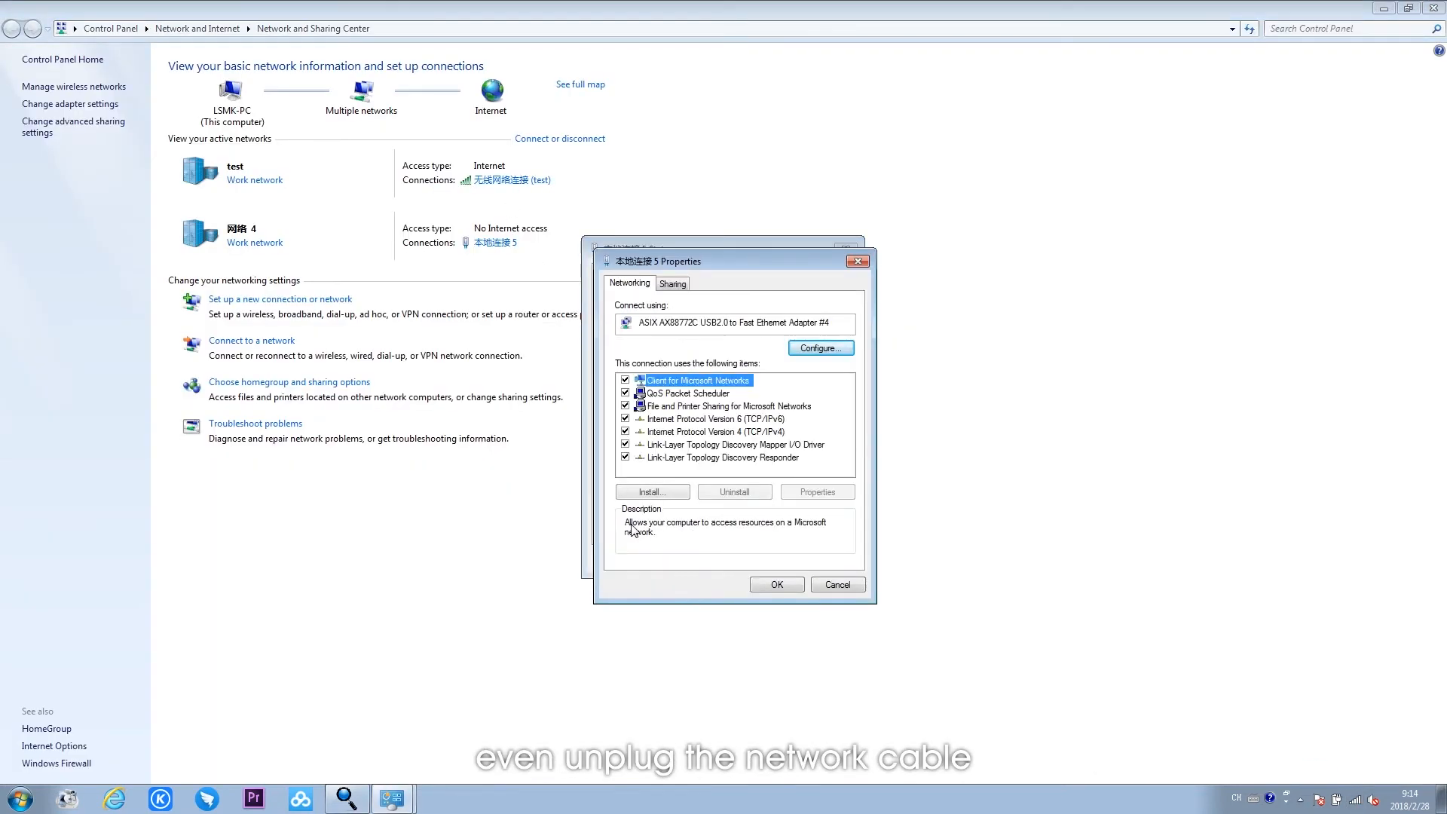
{"action": "double_click", "coordinate": [673, 432]}
{"action": "left_click", "coordinate": [653, 408]}
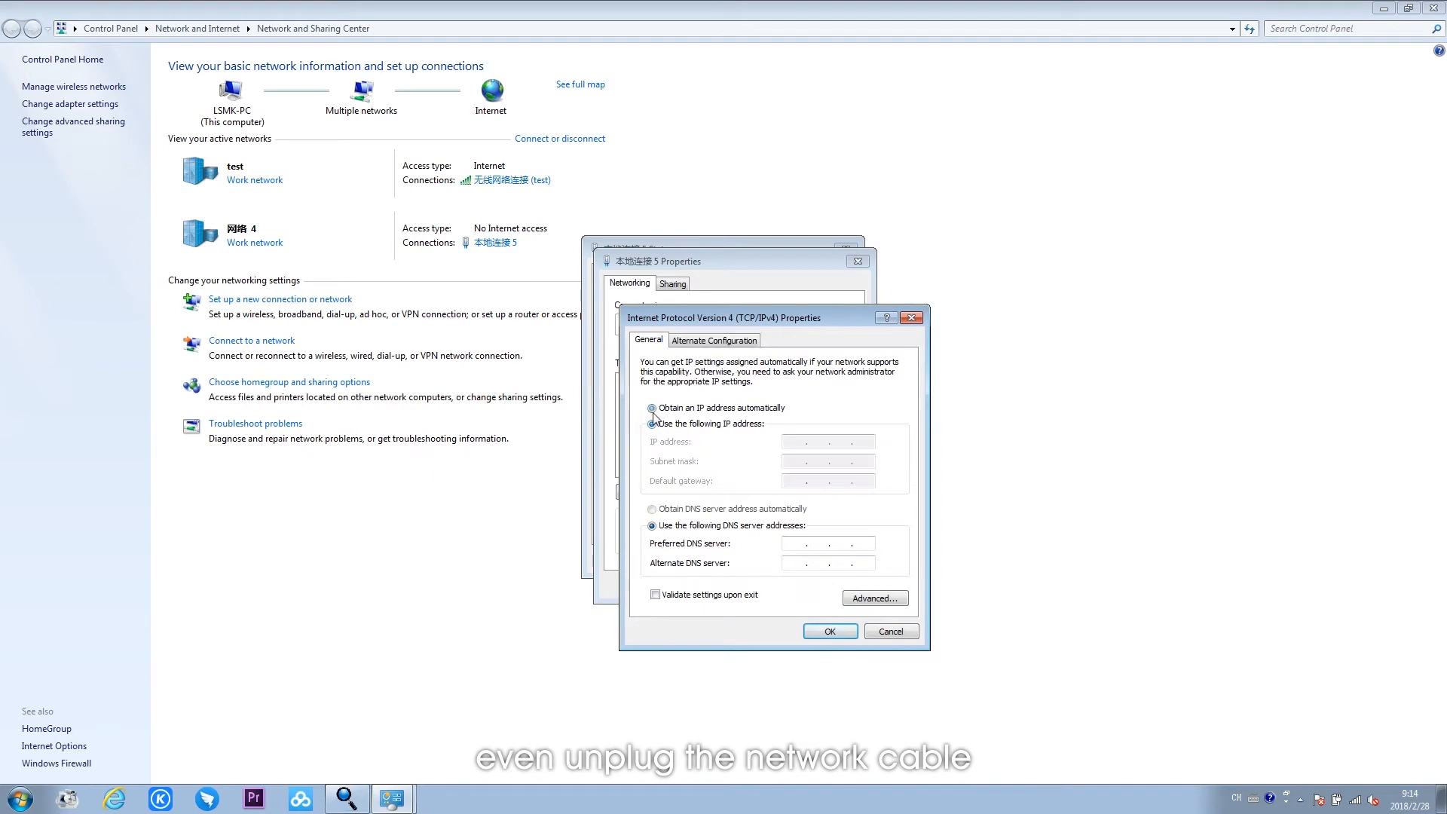
{"action": "left_click", "coordinate": [835, 632]}
{"action": "left_click", "coordinate": [777, 584]}
{"action": "left_click", "coordinate": [825, 559]}
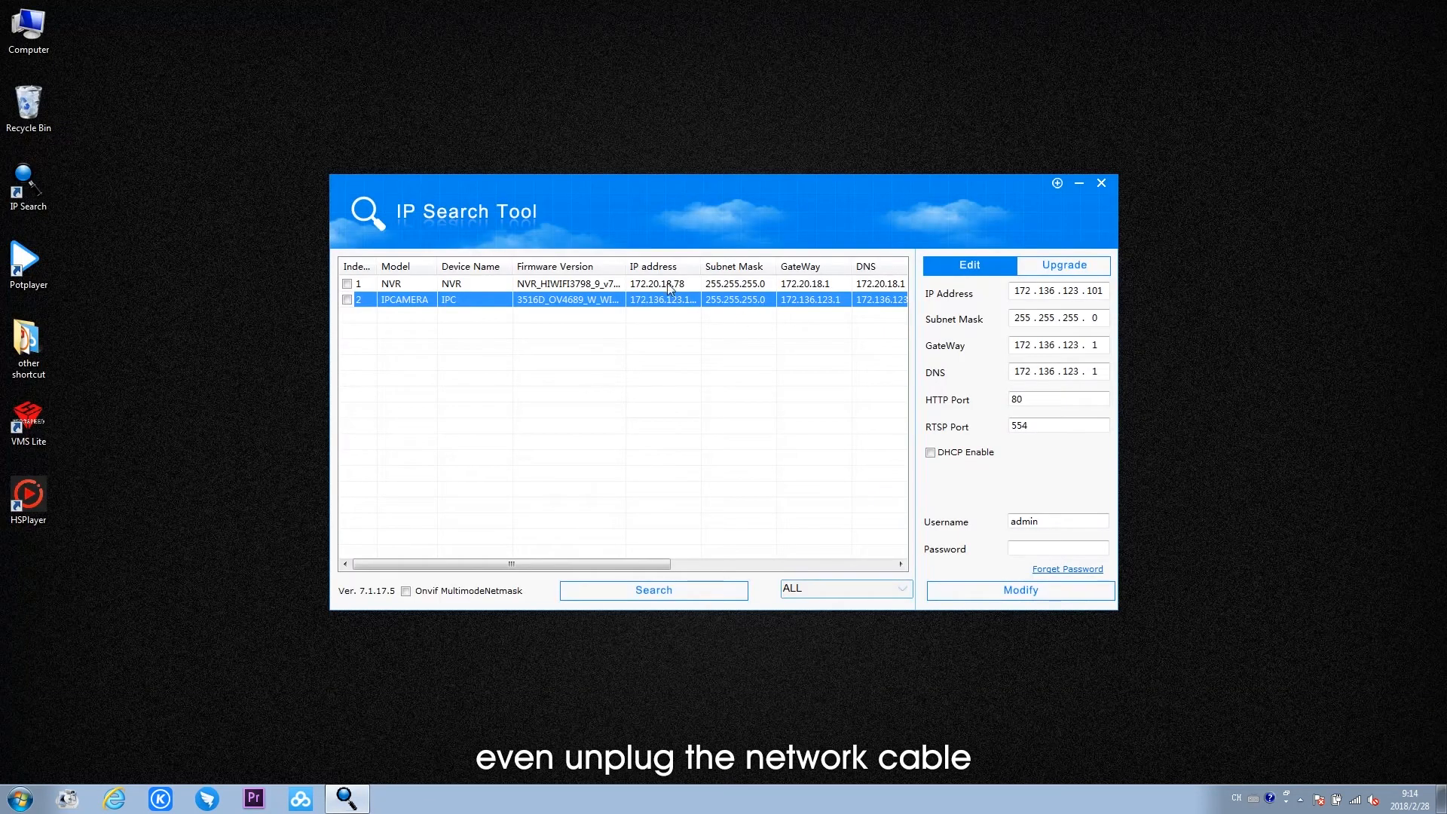
- Open the NVR's web page at 172.20.18.78 from the IP Search Tool and log in as admin with the account password
{"action": "double_click", "coordinate": [669, 285]}
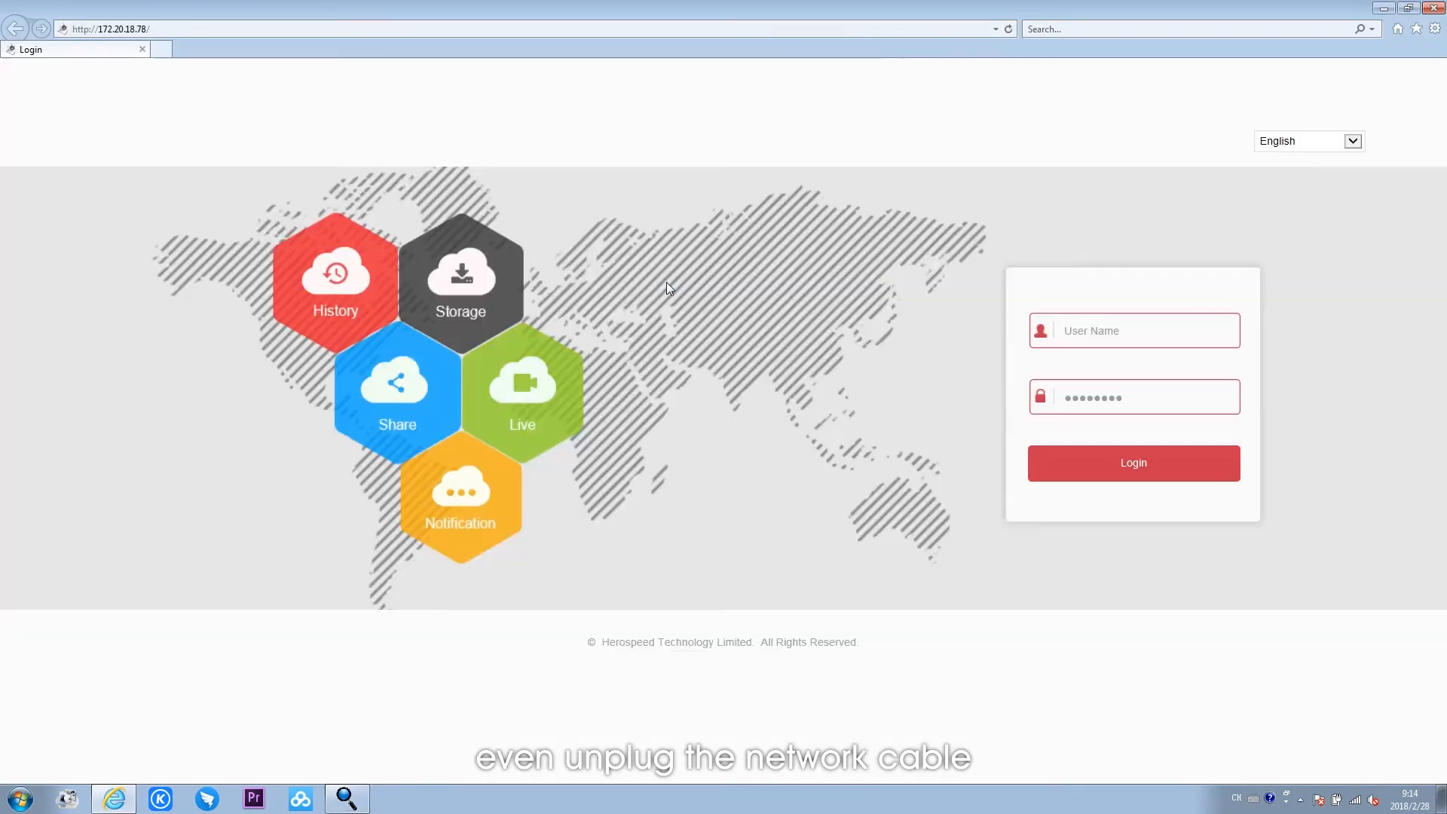
{"action": "left_click", "coordinate": [1108, 338]}
{"action": "type", "text": "admin"}
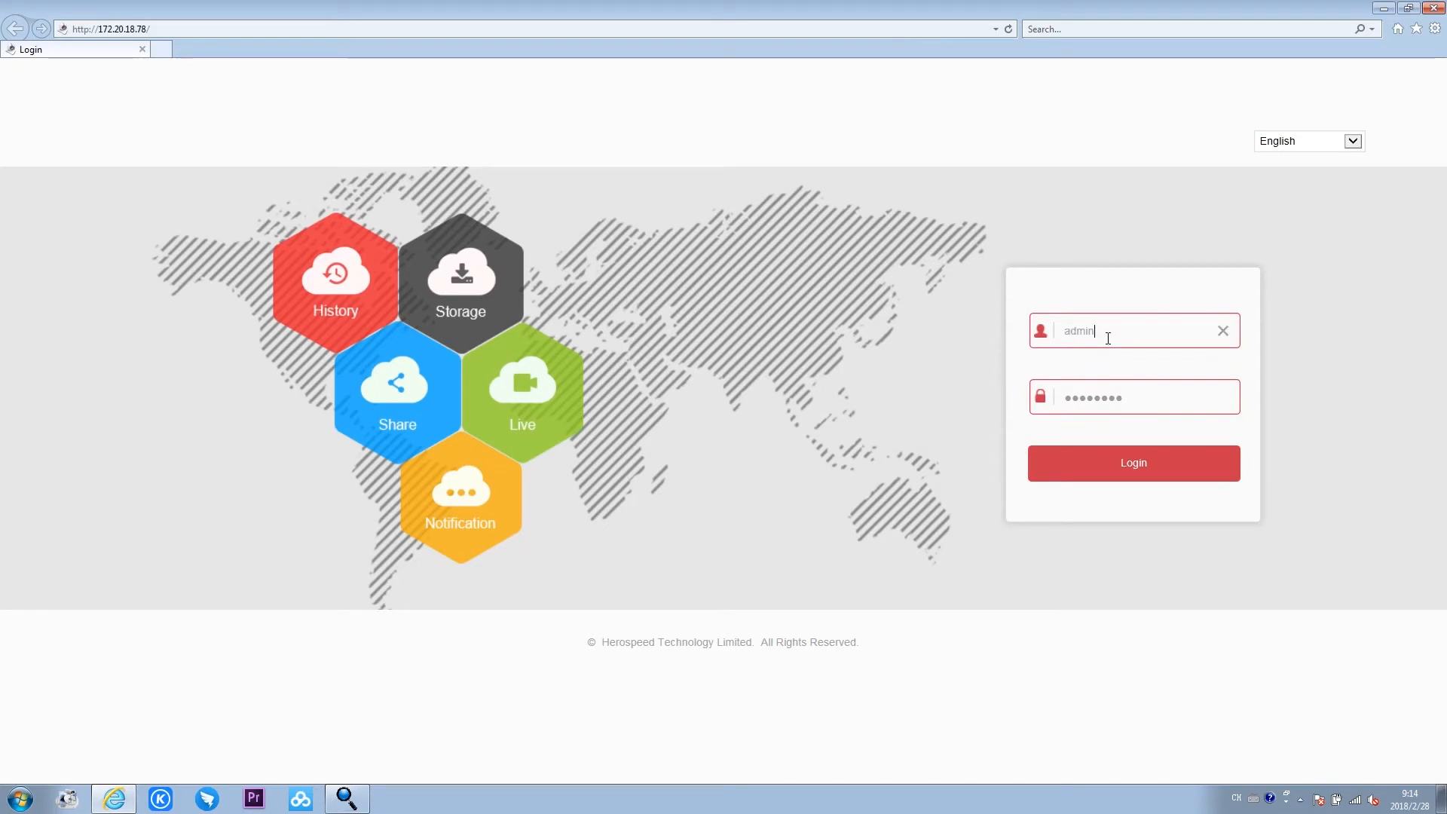
{"action": "left_click", "coordinate": [1118, 405]}
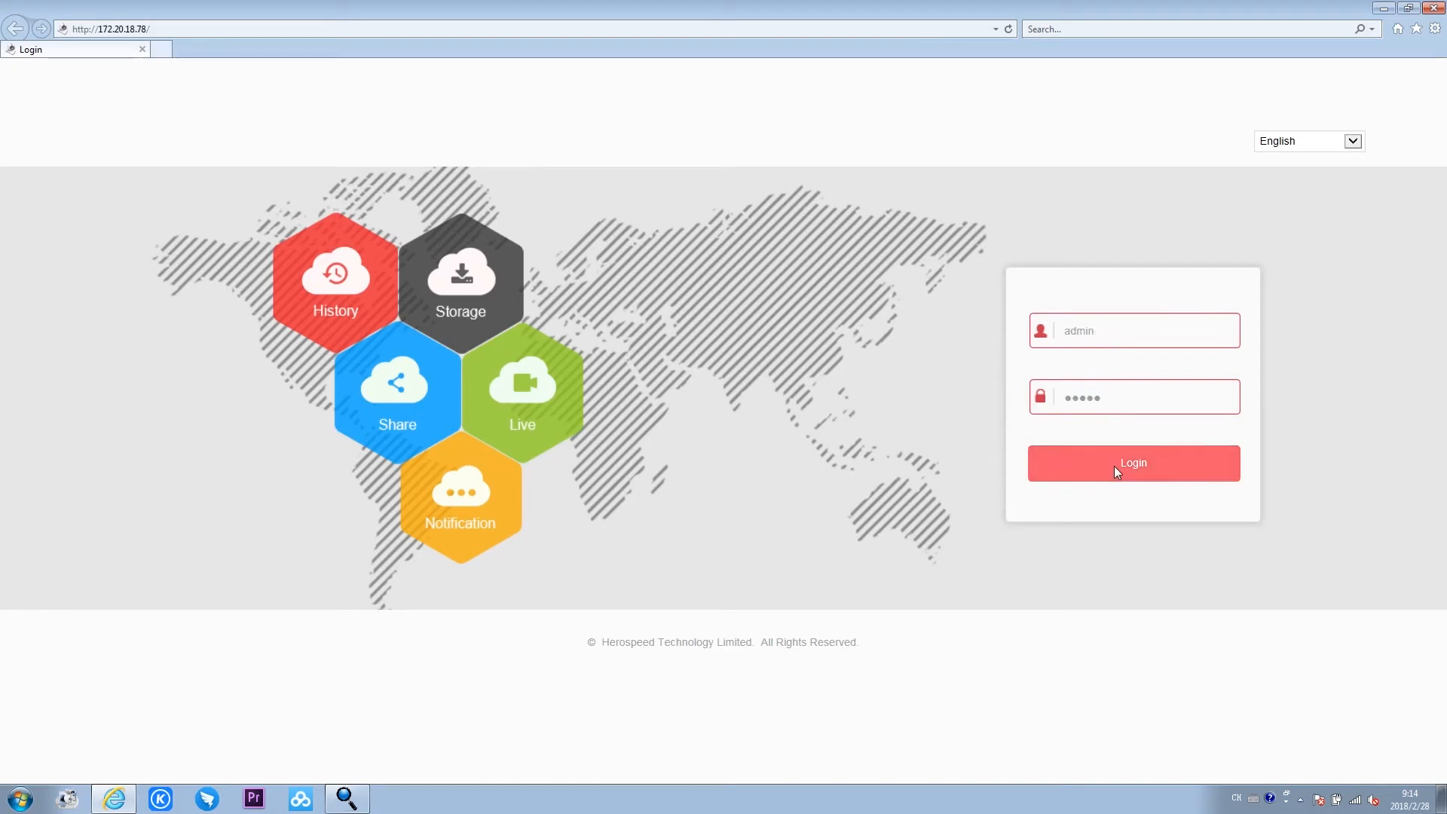
{"action": "left_click", "coordinate": [1114, 466]}
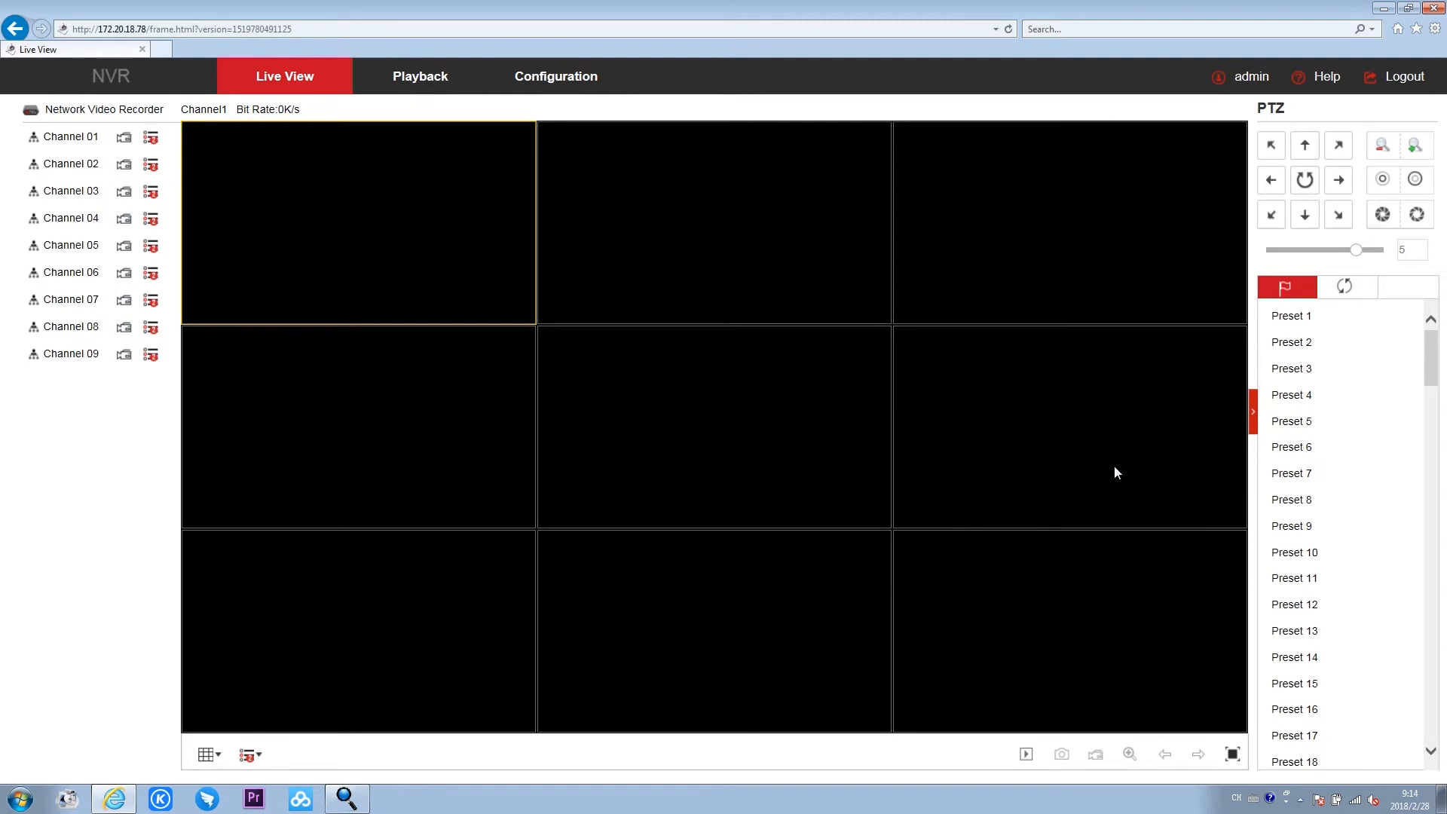
- Add the found camera at 172.20.18.4 to the NVR in the camera configuration
{"action": "left_click", "coordinate": [581, 90]}
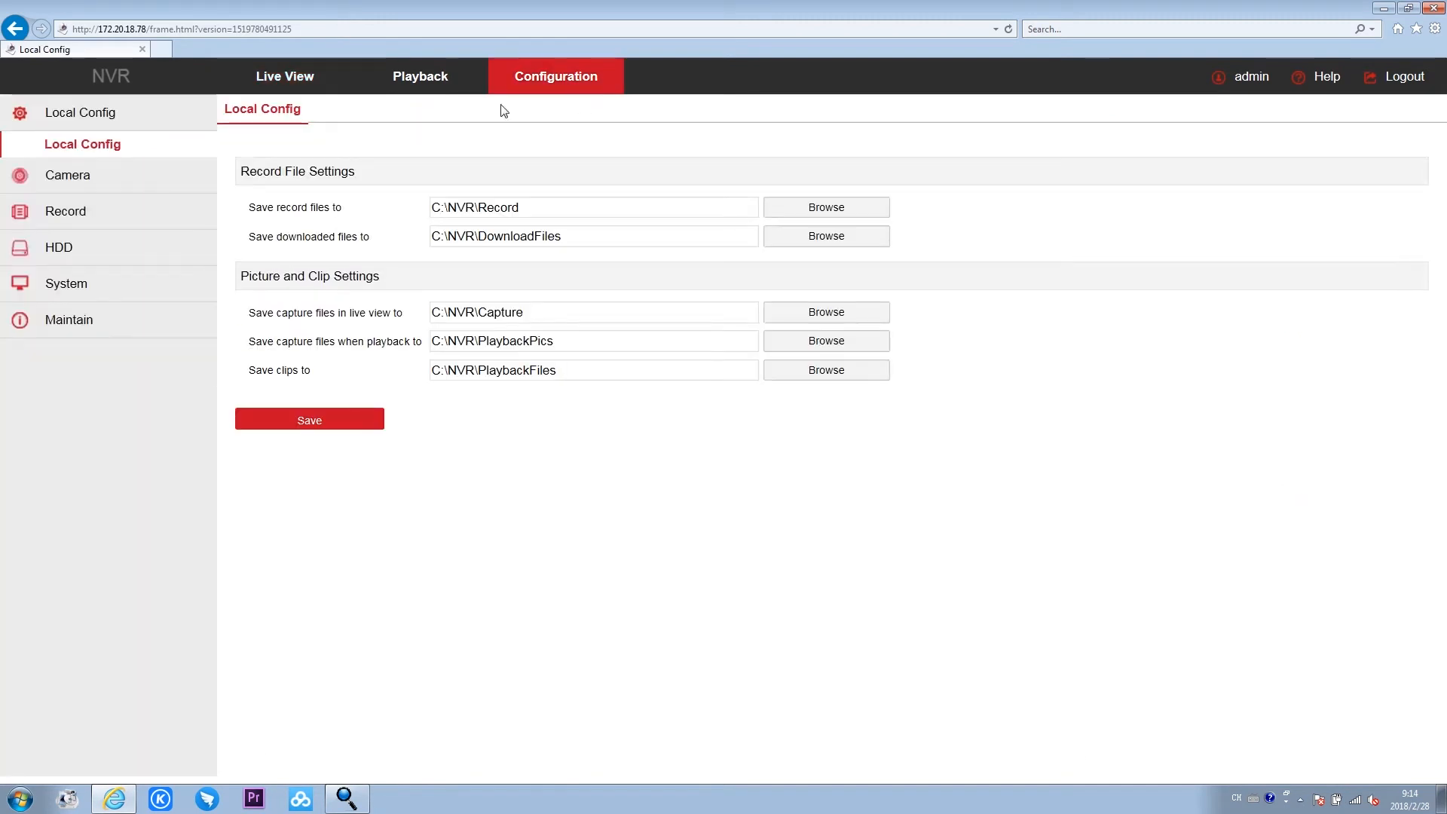
{"action": "left_click", "coordinate": [51, 181]}
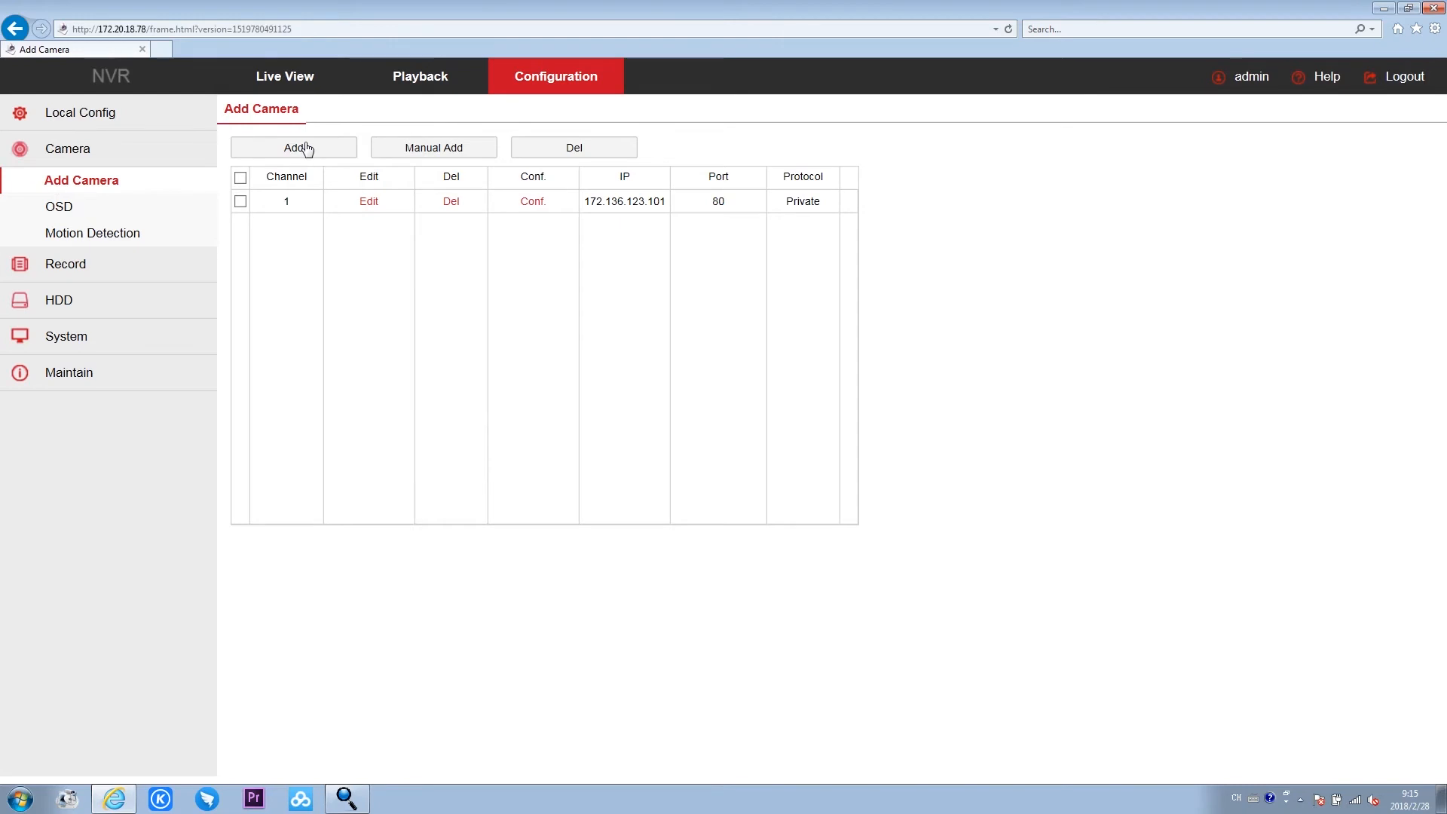
{"action": "left_click", "coordinate": [304, 145]}
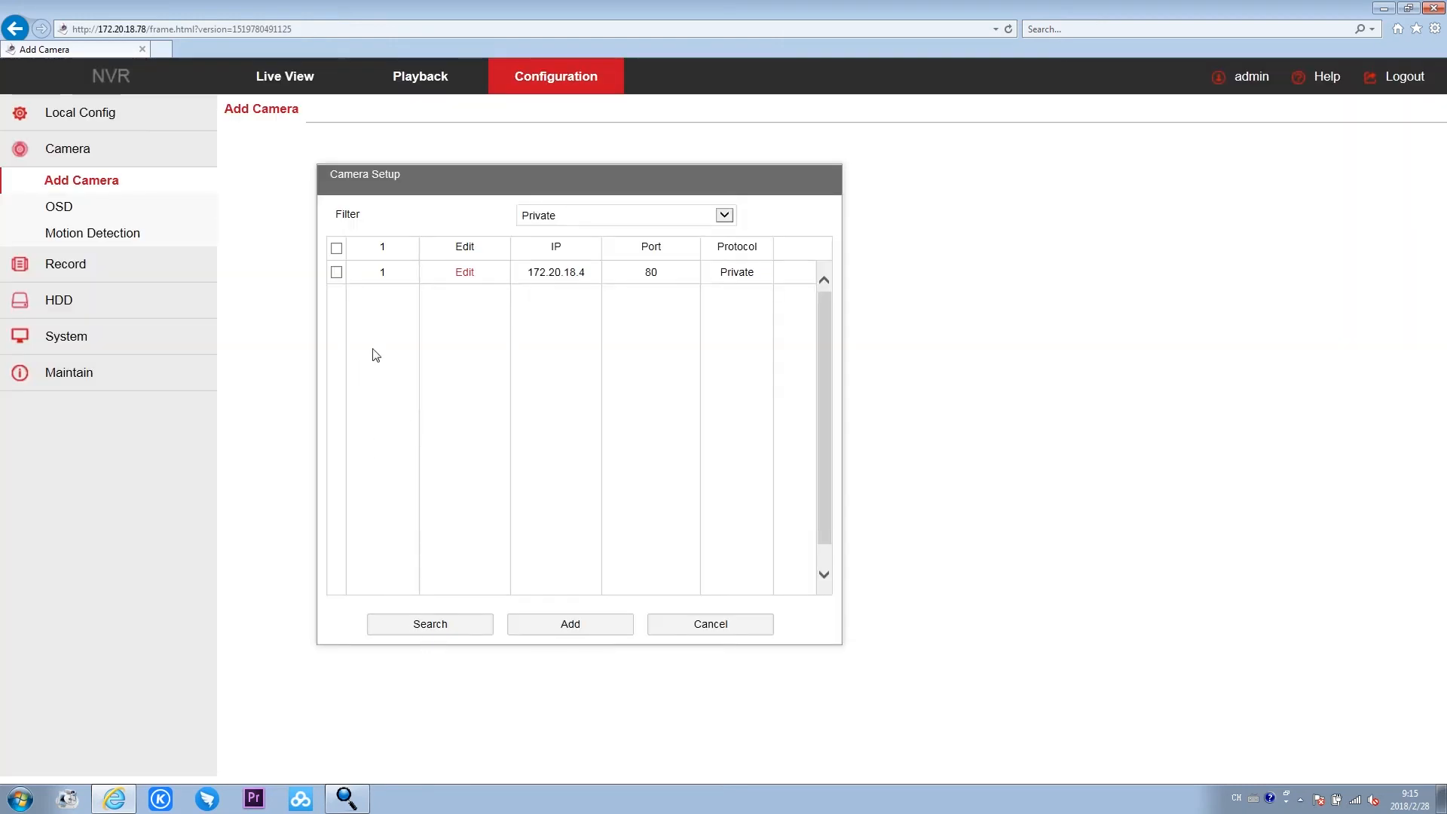
{"action": "left_click", "coordinate": [336, 272]}
{"action": "left_click", "coordinate": [562, 626]}
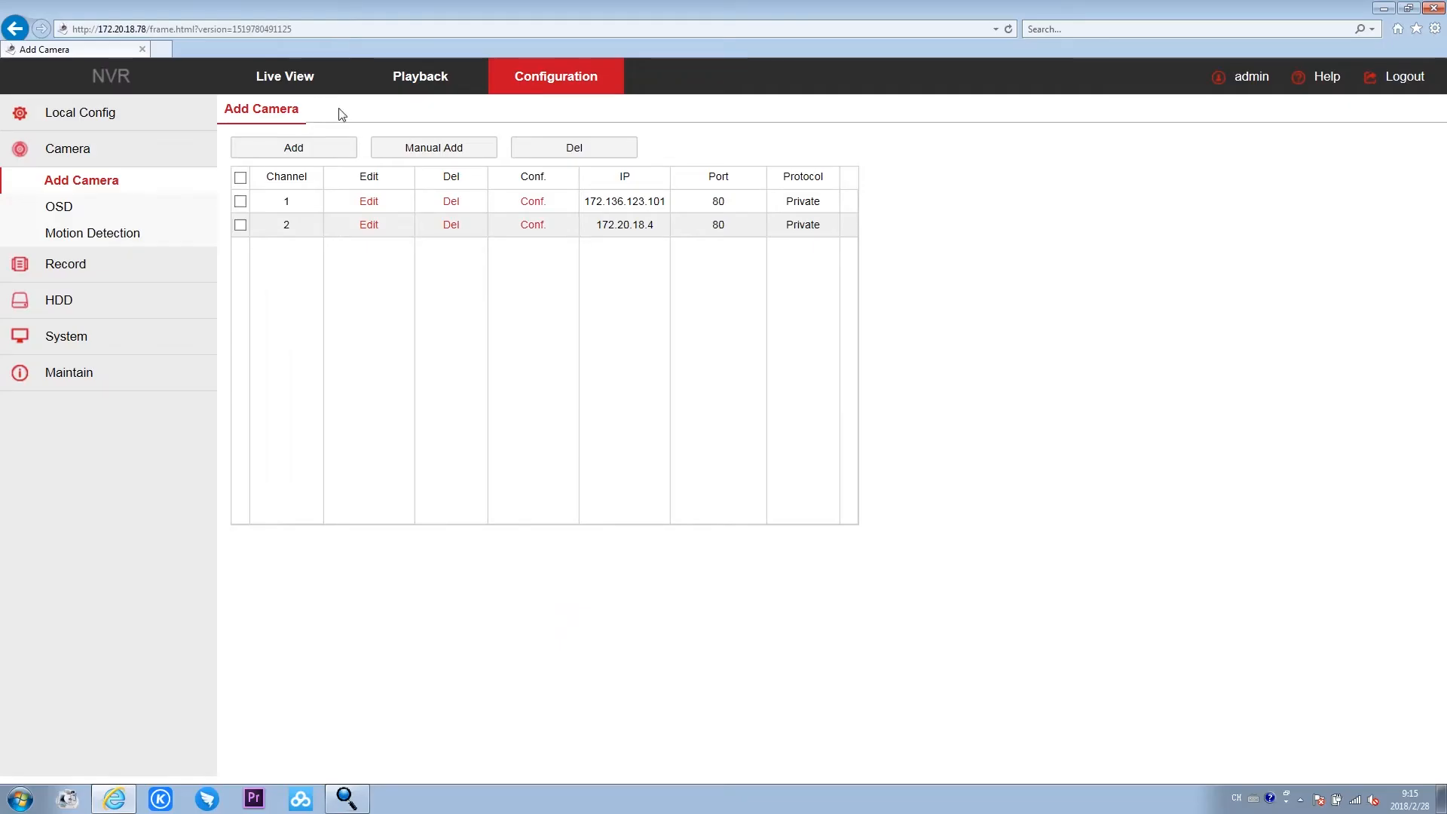
- Start the live view of Channel 02 with the main stream and view it full screen before returning to the grid
{"action": "left_click", "coordinate": [290, 87]}
{"action": "left_click", "coordinate": [152, 164]}
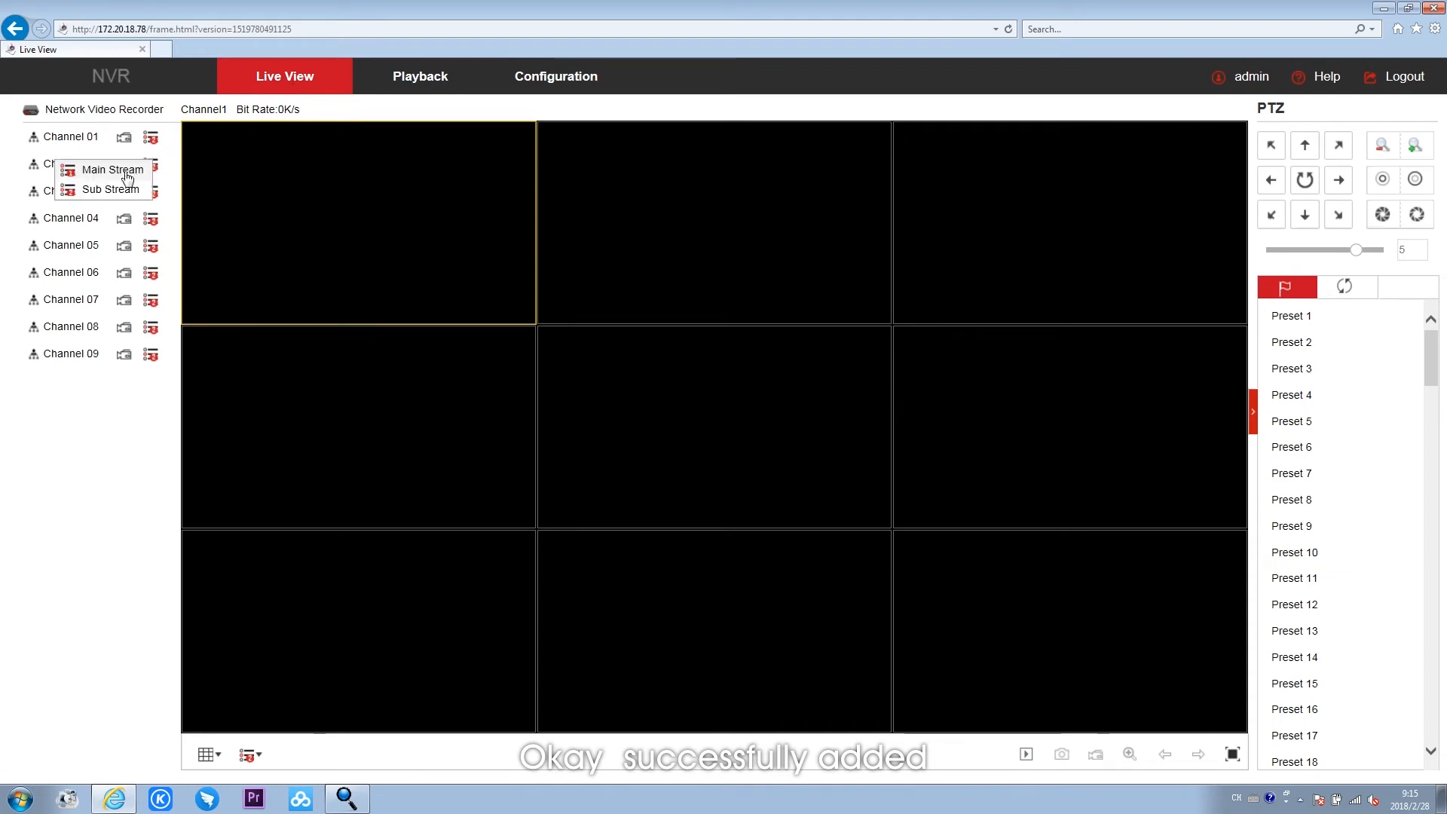
{"action": "double_click", "coordinate": [53, 164]}
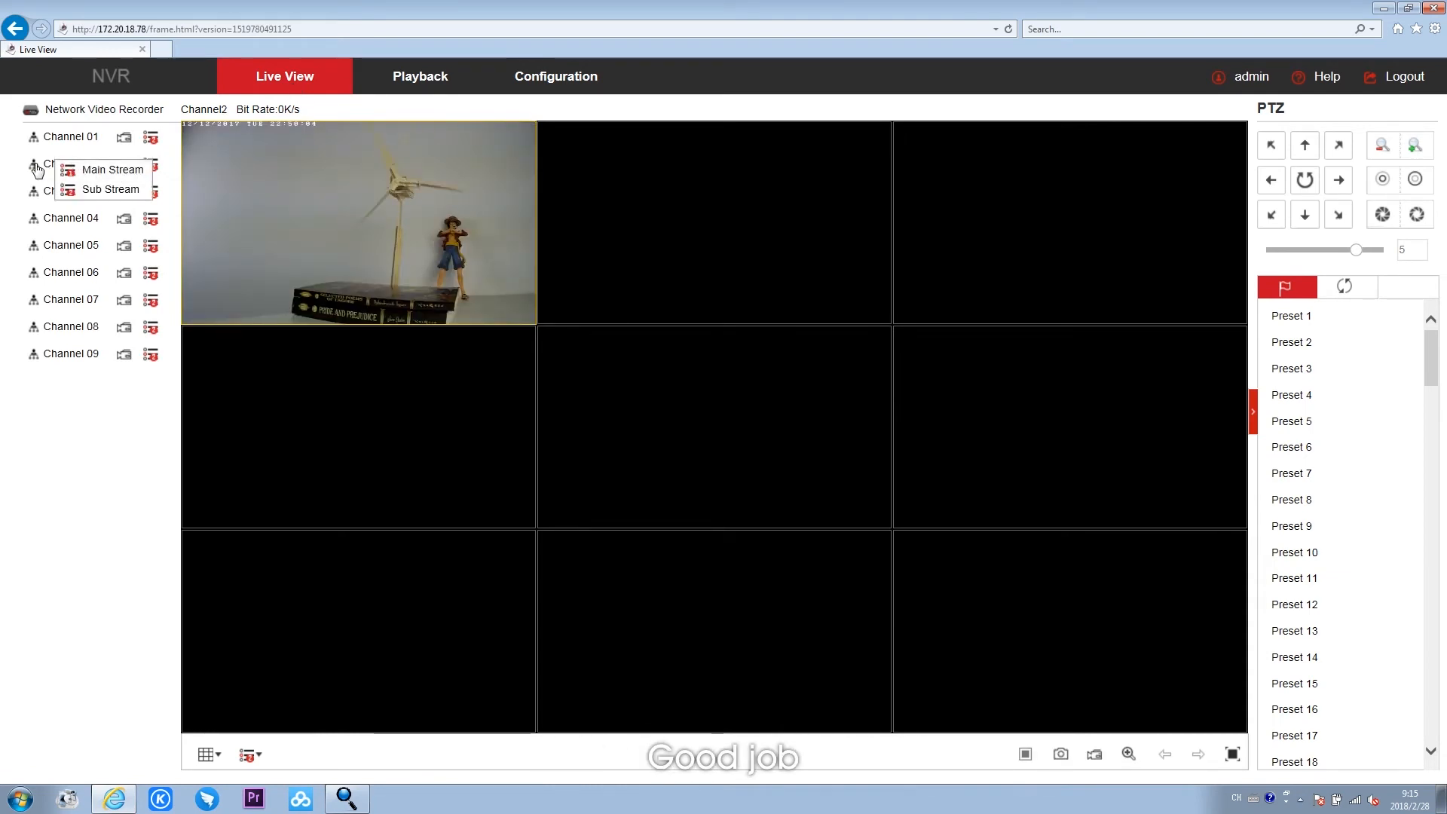
{"action": "left_click", "coordinate": [143, 171]}
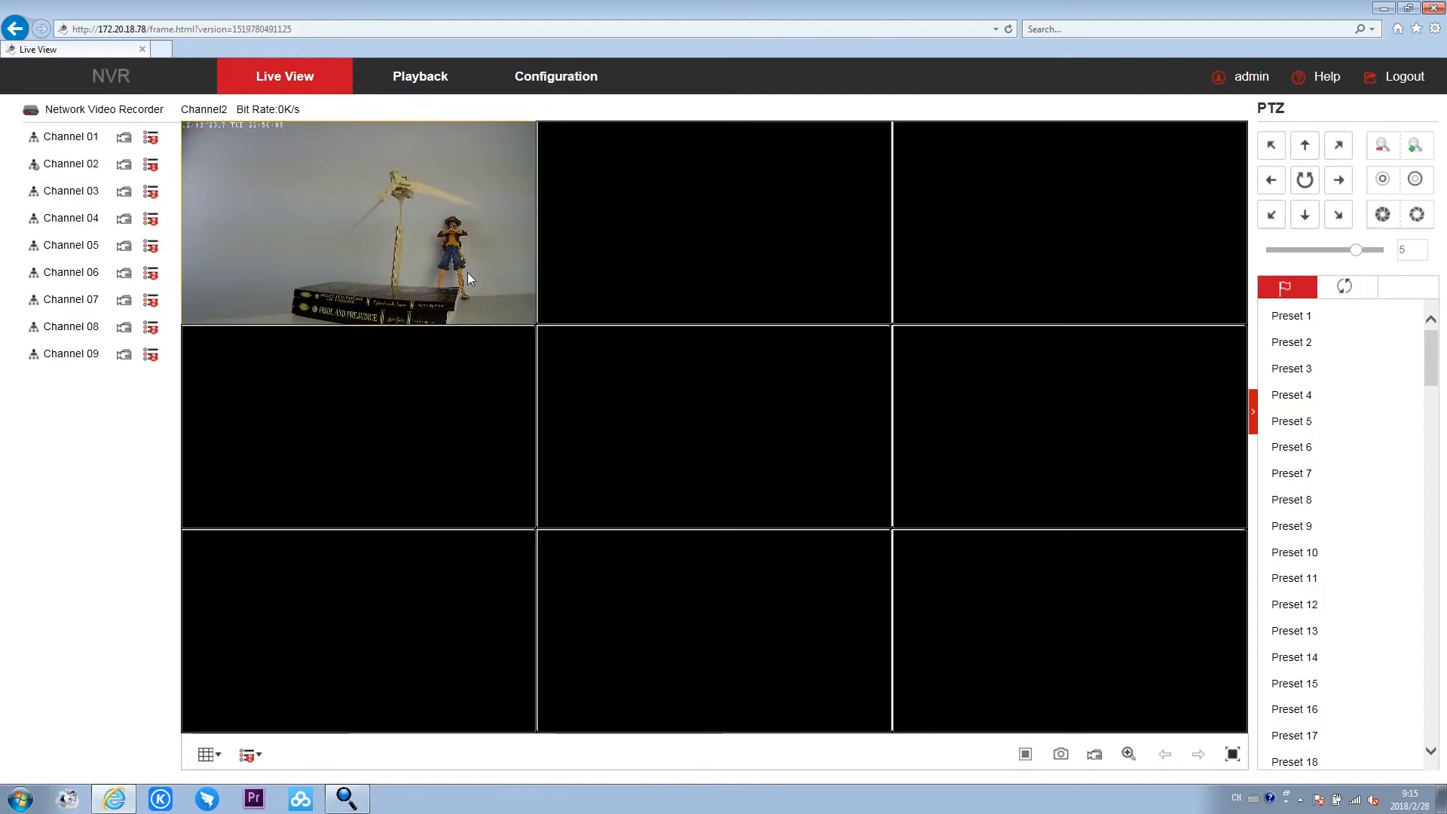
{"action": "double_click", "coordinate": [468, 273]}
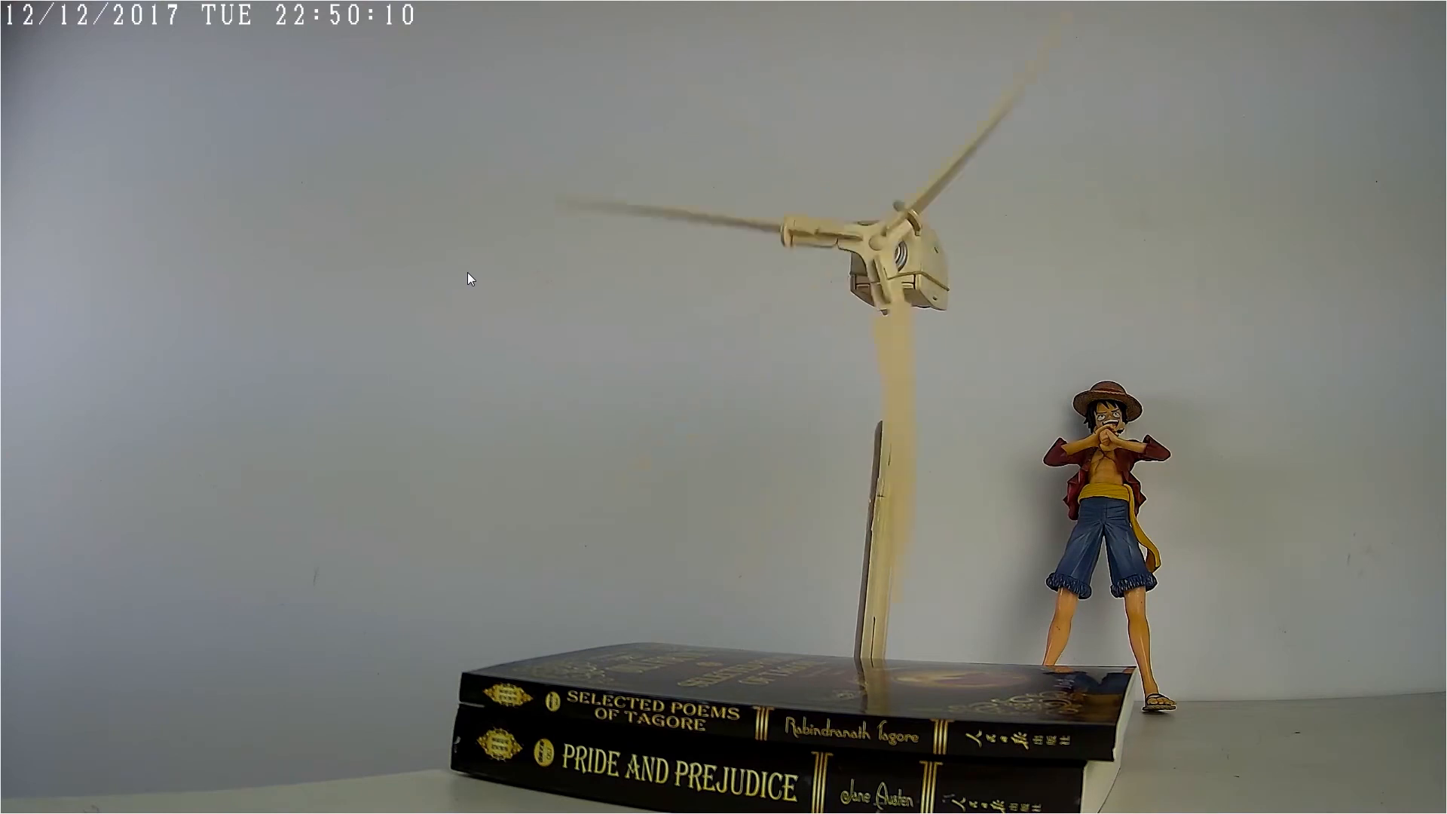
{"action": "double_click", "coordinate": [555, 367]}
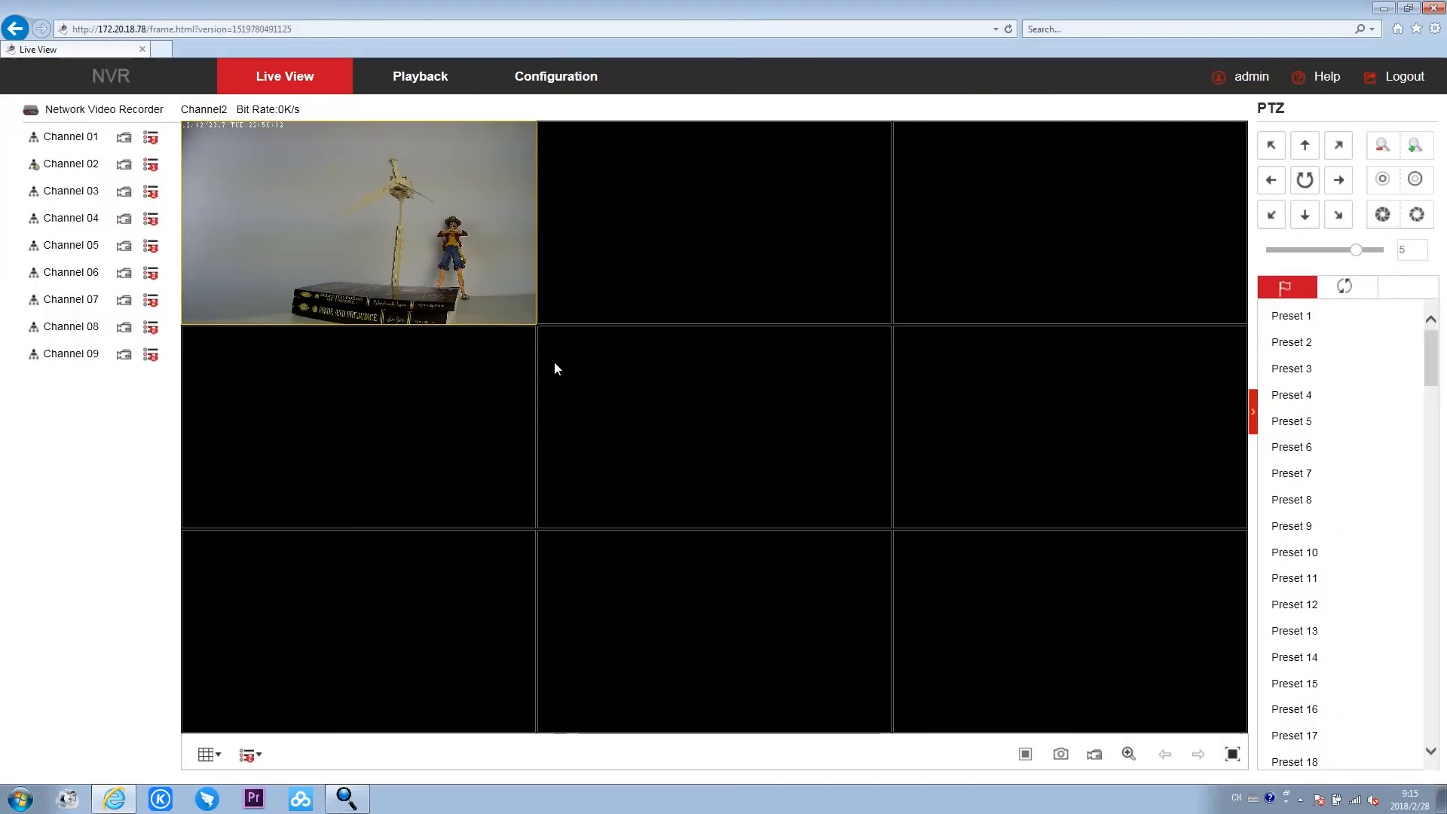
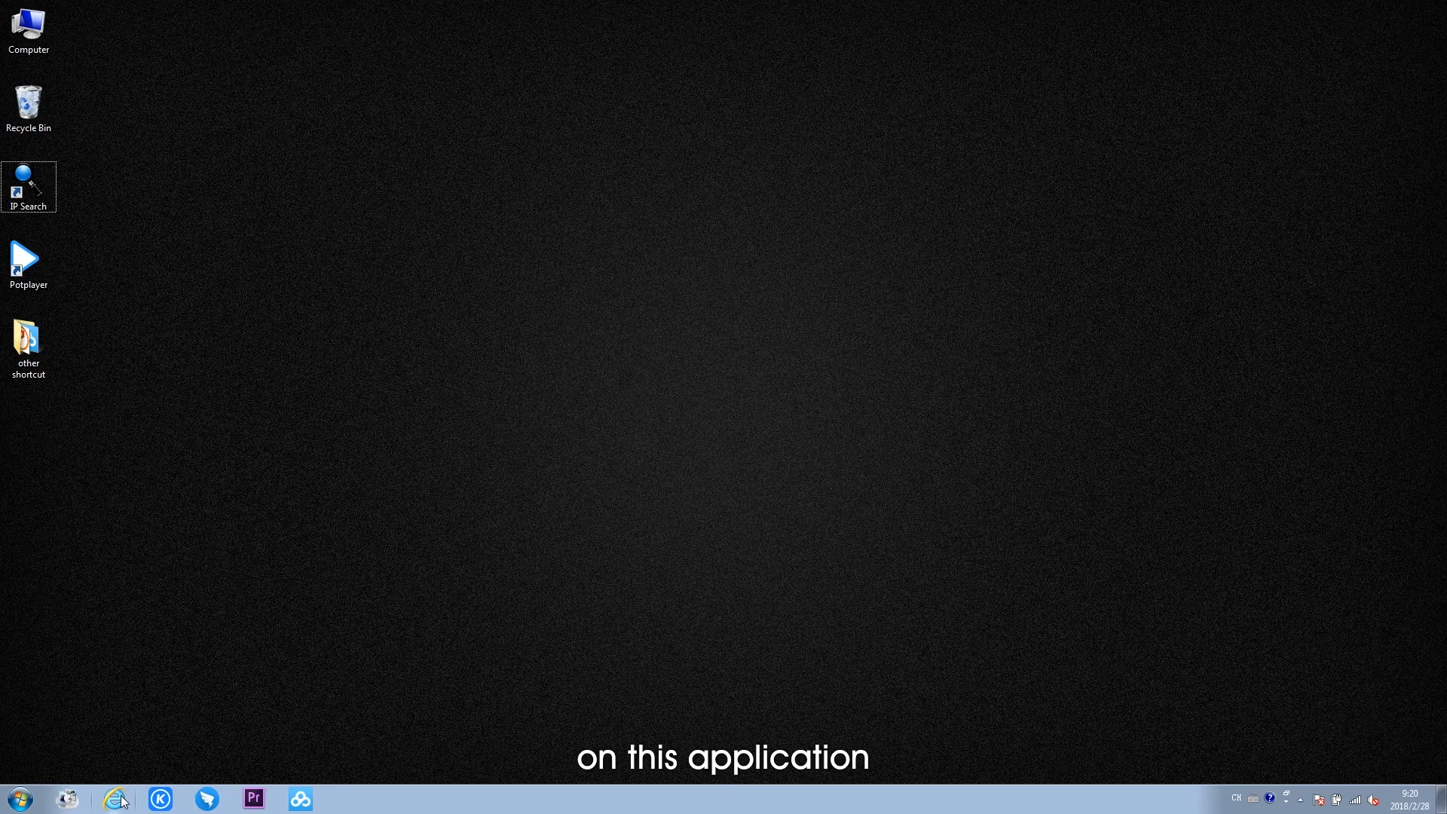
{"action": "left_click", "coordinate": [120, 800]}
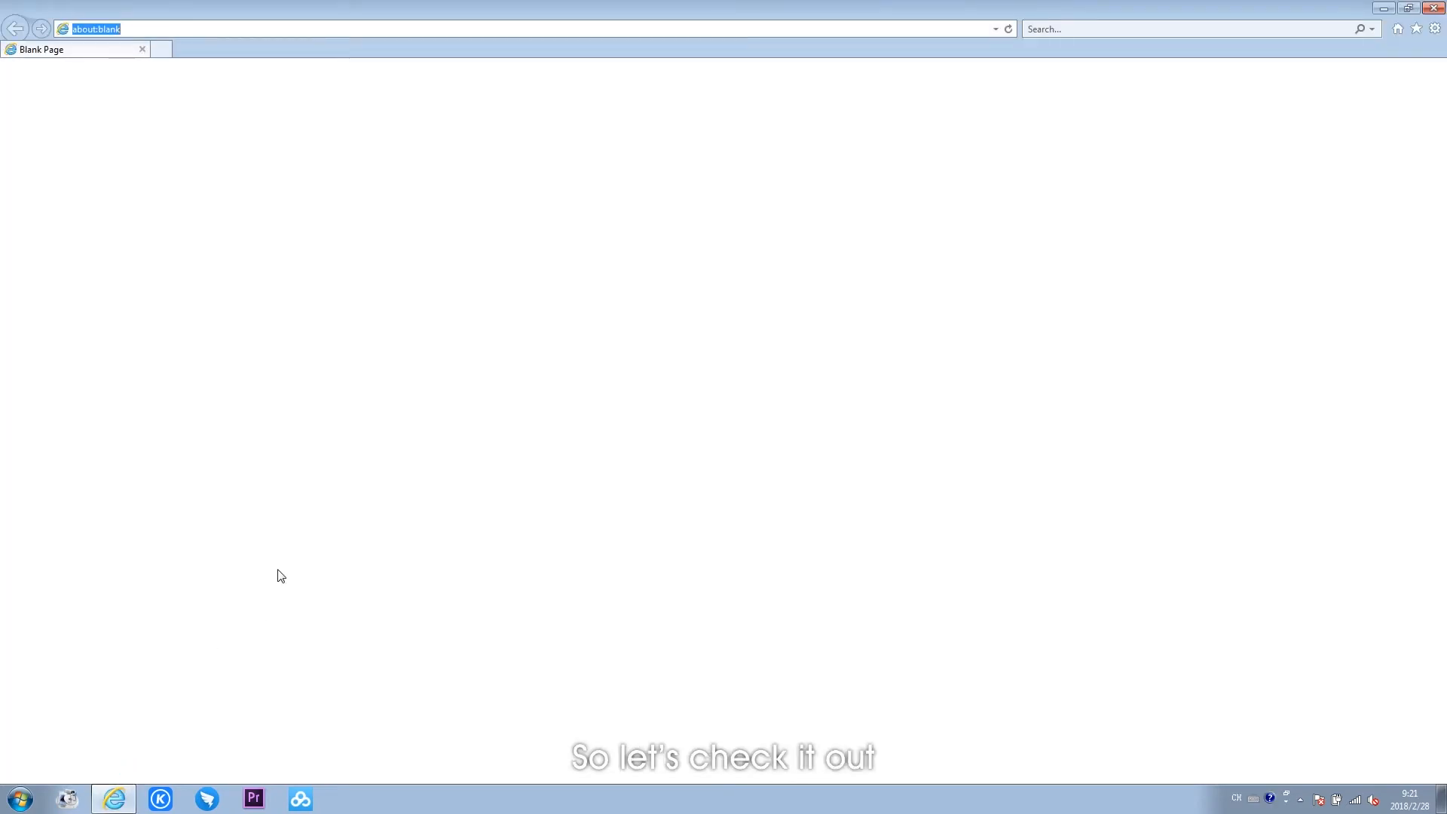
{"action": "type", "text": "www.hero"}
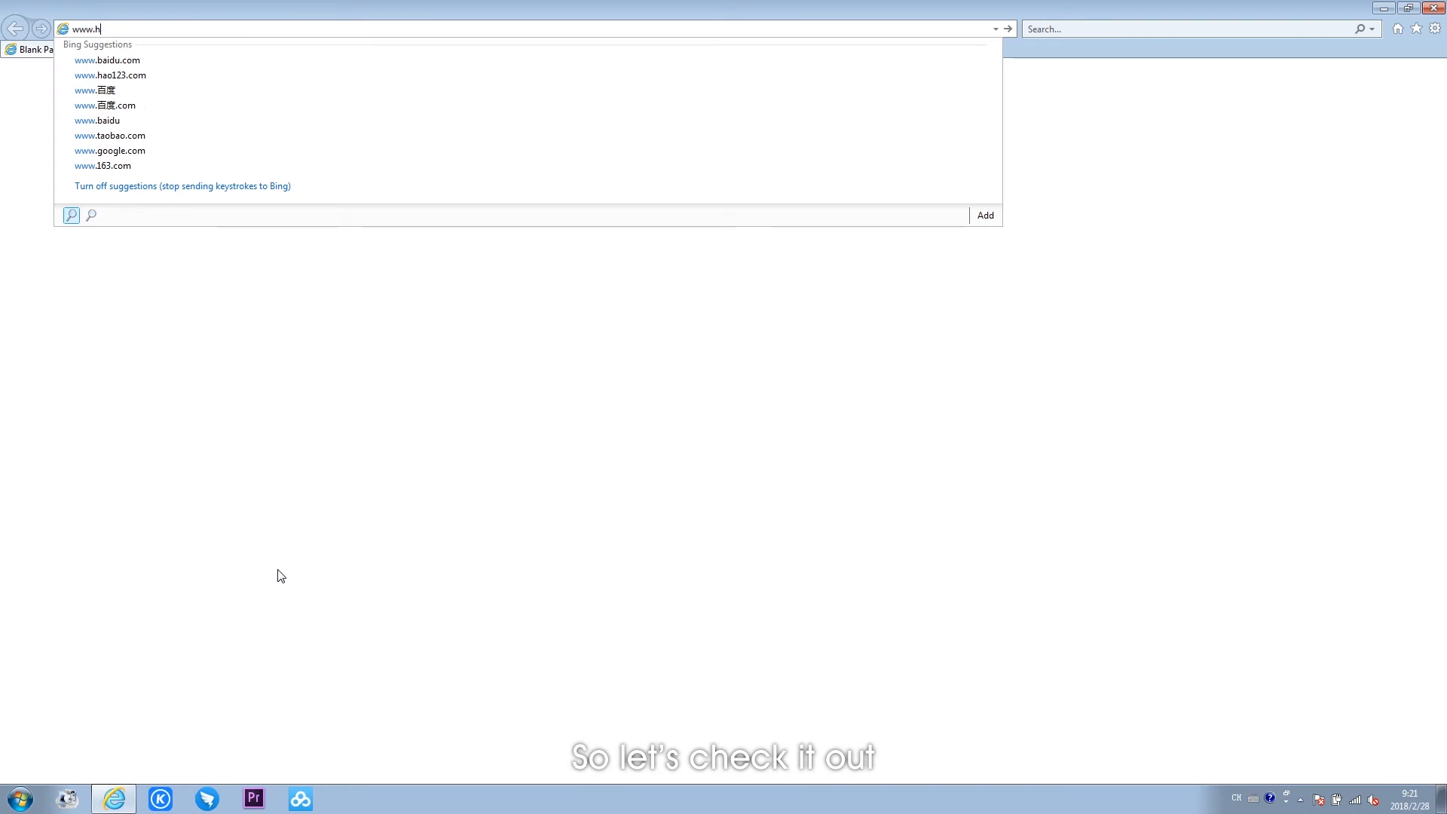
{"action": "type", "text": "speed.net"}
{"action": "key", "text": "Return"}
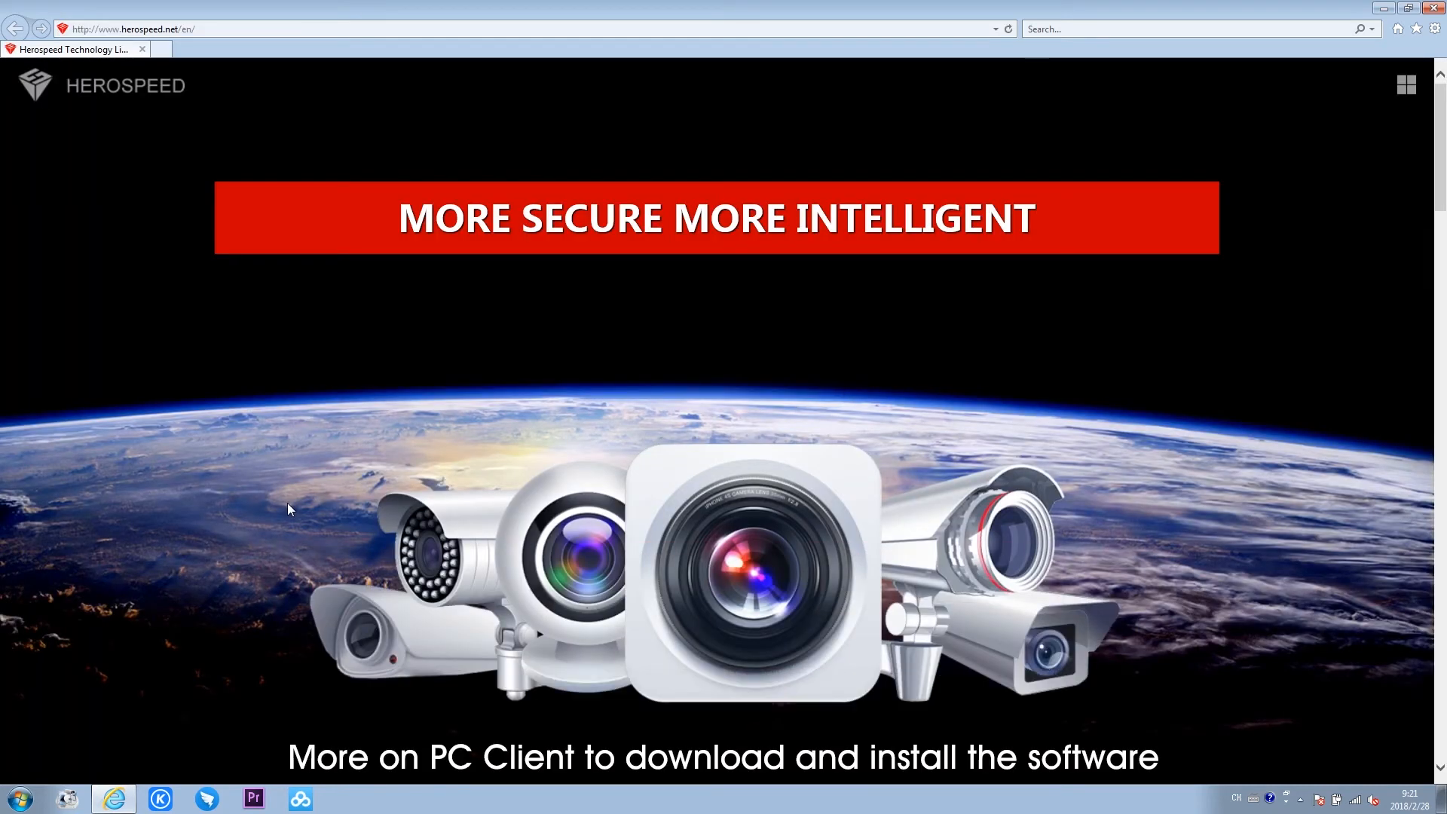
- Download the VMSLite (Windows) setup from the site's PC Client page and open the downloads list
{"action": "scroll", "coordinate": [287, 504], "scroll_direction": "down", "scroll_amount": 8}
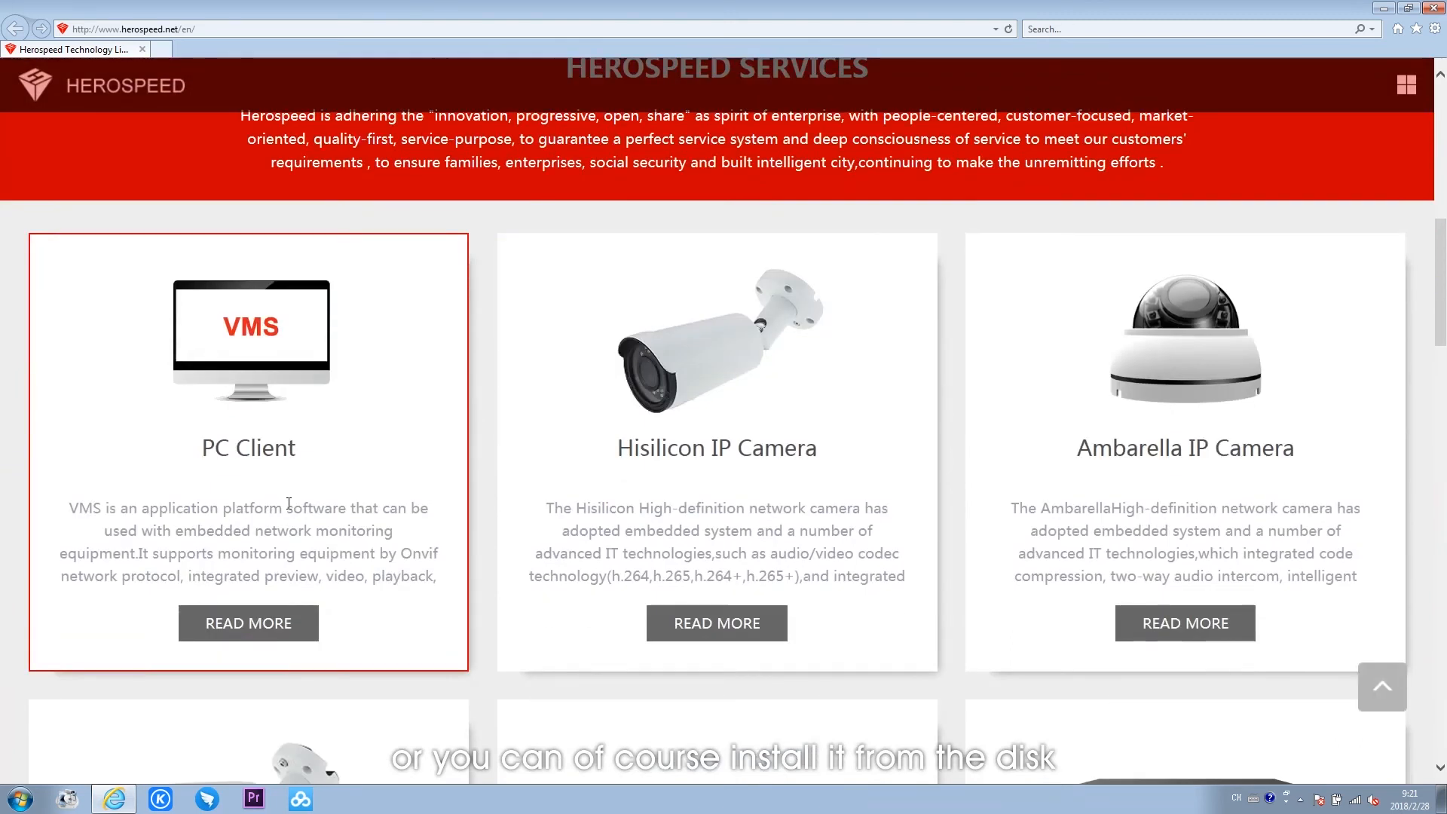
{"action": "scroll", "coordinate": [288, 503], "scroll_direction": "down", "scroll_amount": 2}
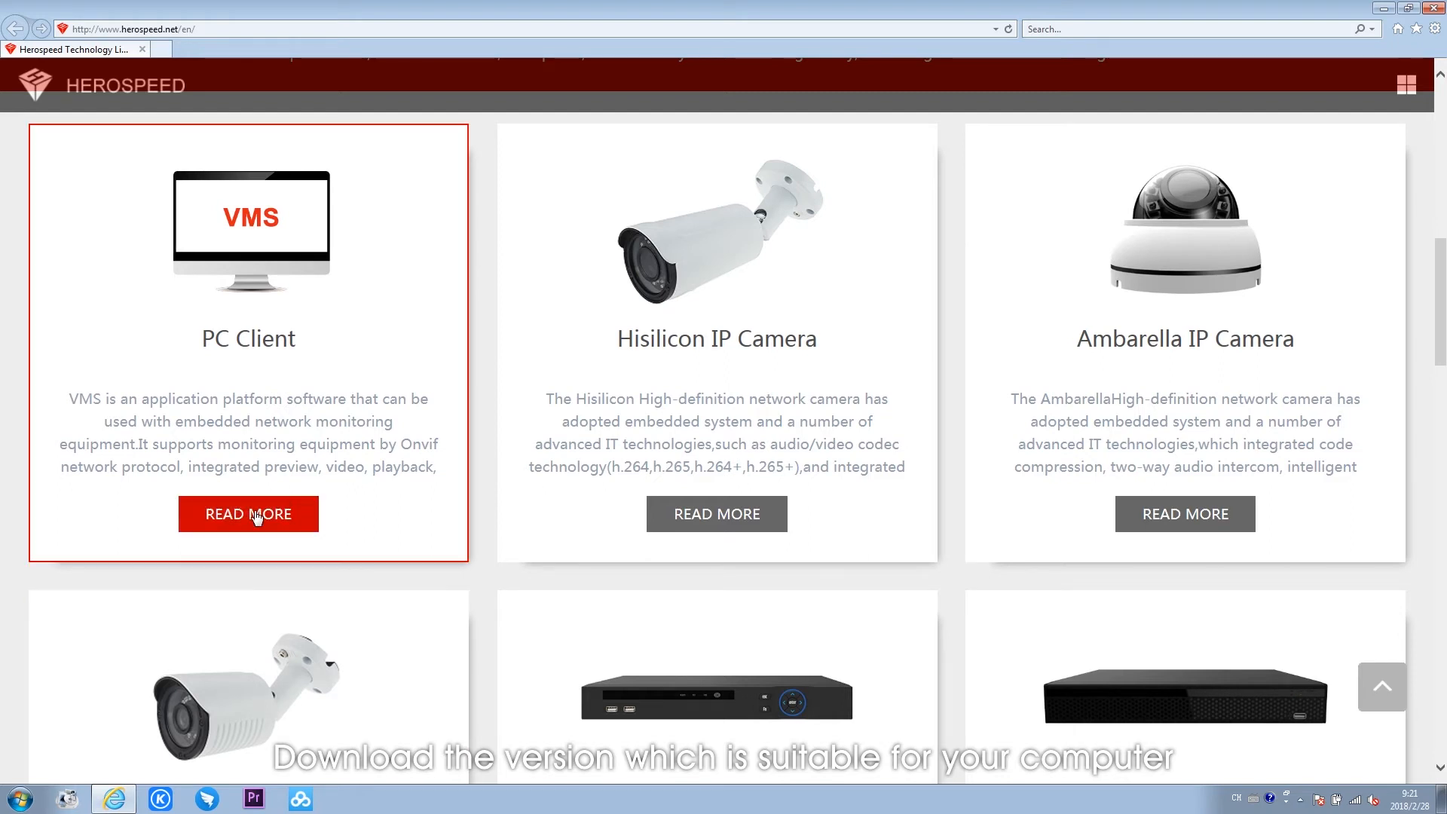
{"action": "left_click", "coordinate": [255, 512]}
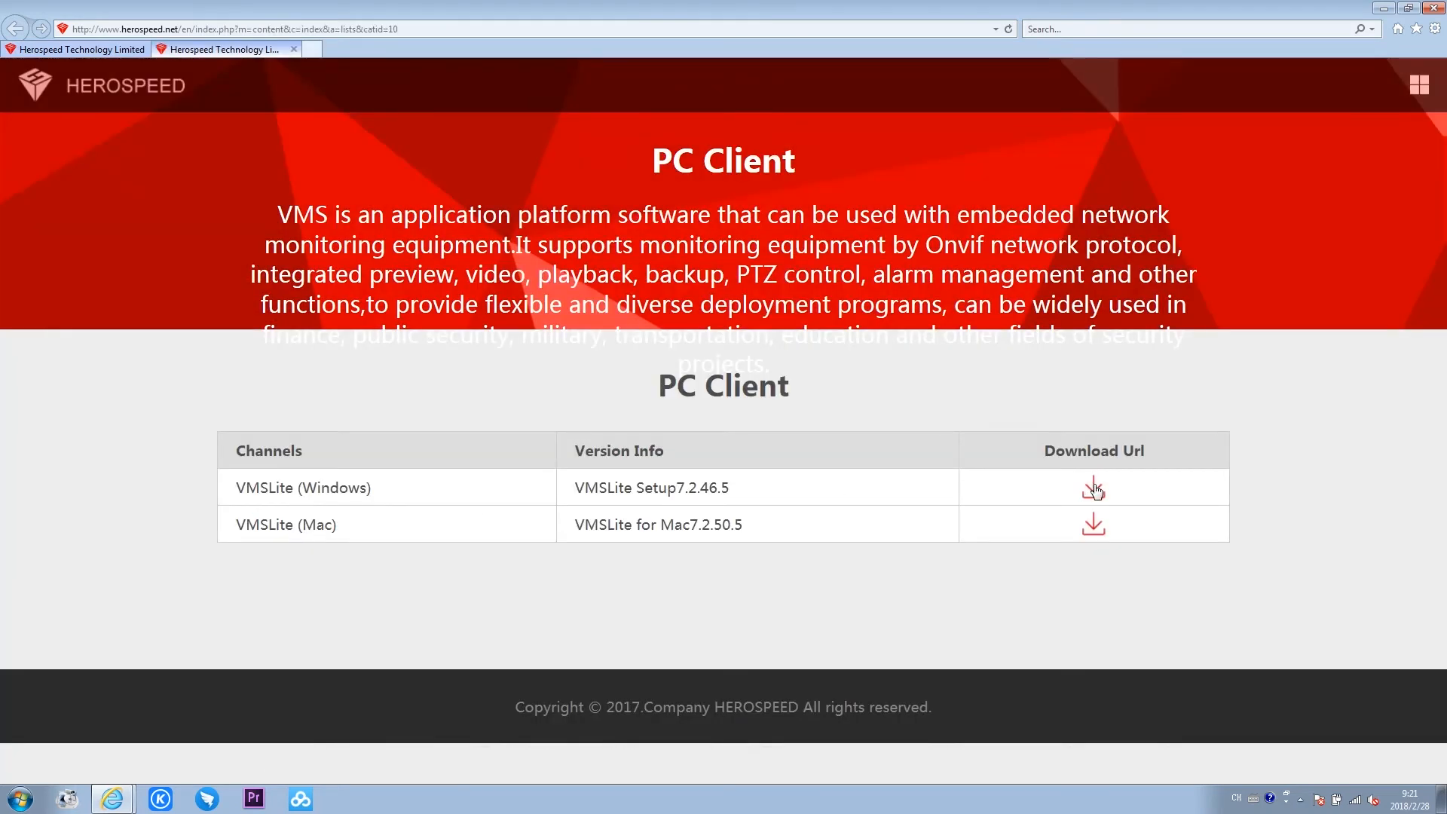
{"action": "left_click", "coordinate": [1095, 491]}
{"action": "left_click", "coordinate": [972, 767]}
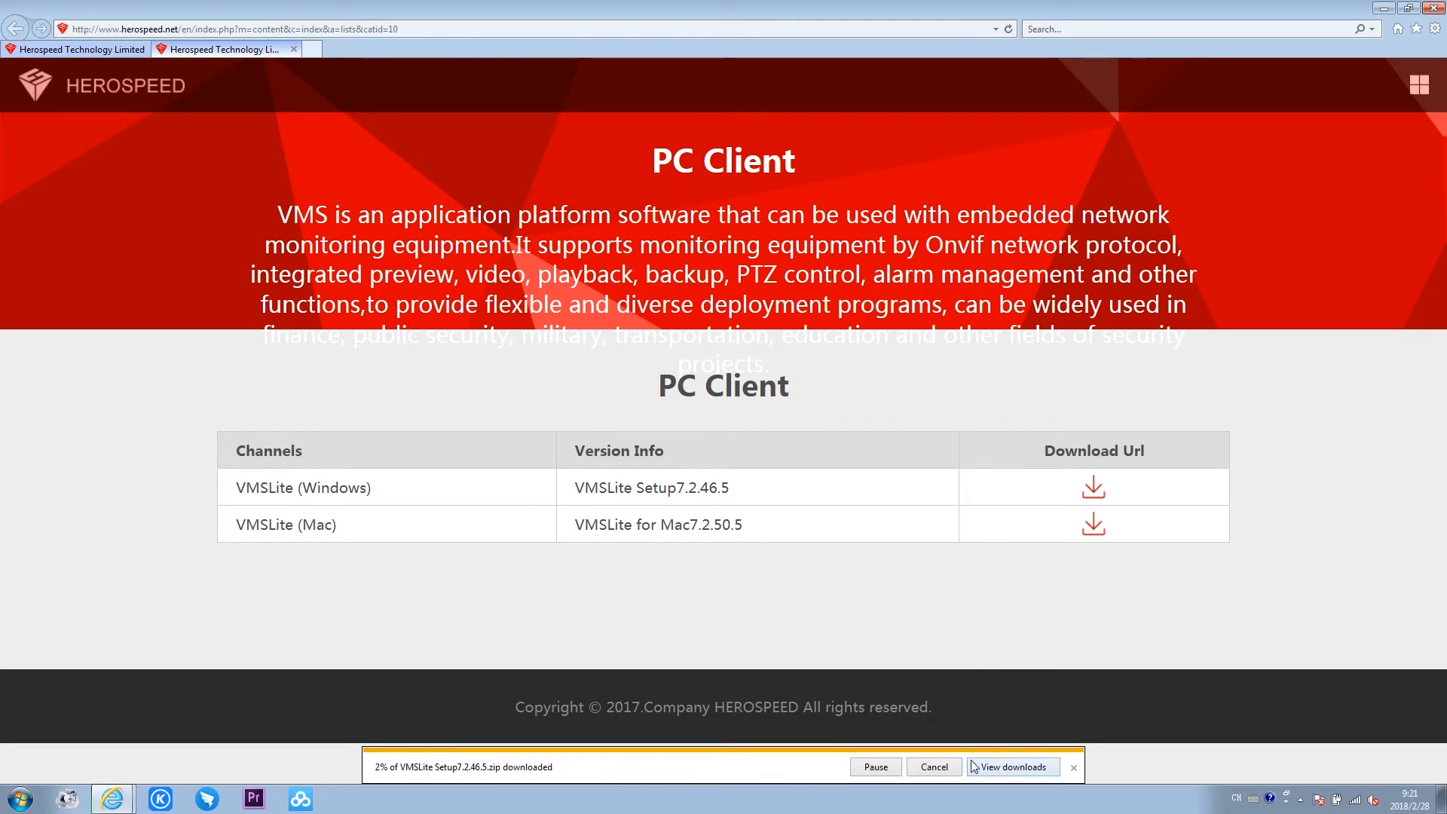
{"action": "left_click", "coordinate": [992, 770]}
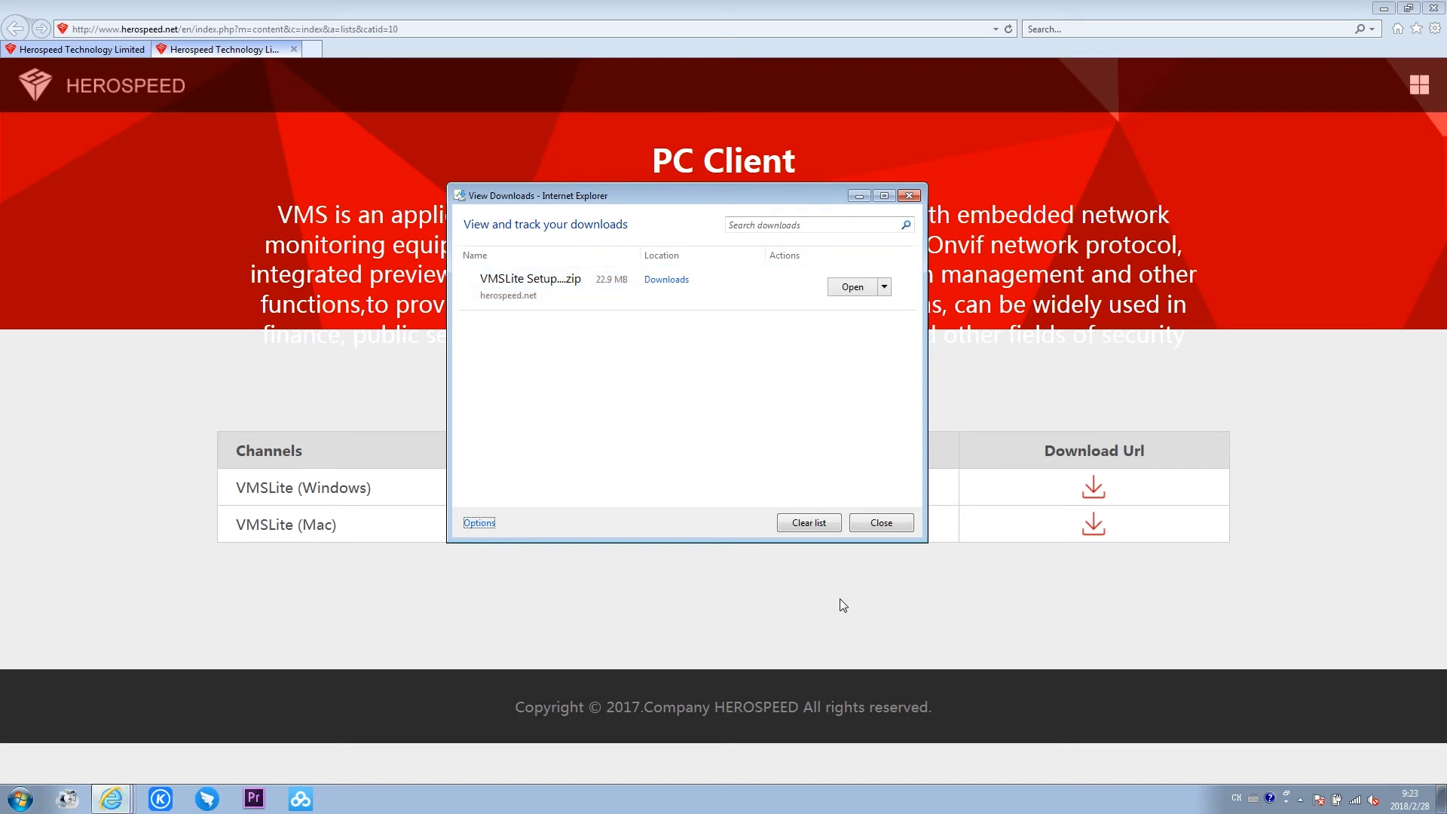
- Close all browser tabs and open the folder containing the downloaded VMSLite setup archive
{"action": "left_click", "coordinate": [1435, 7]}
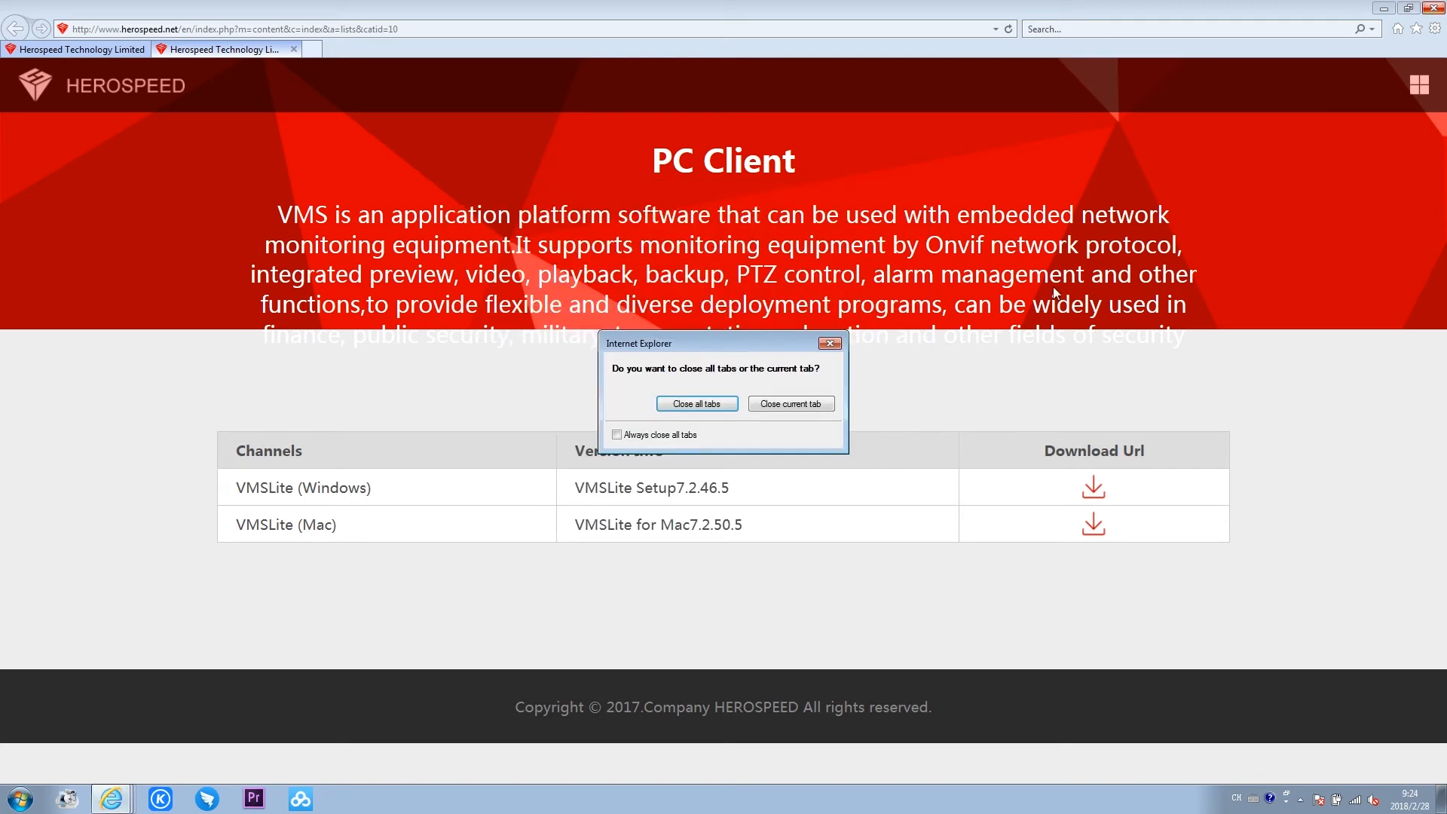
{"action": "left_click", "coordinate": [689, 400]}
{"action": "left_click", "coordinate": [884, 286]}
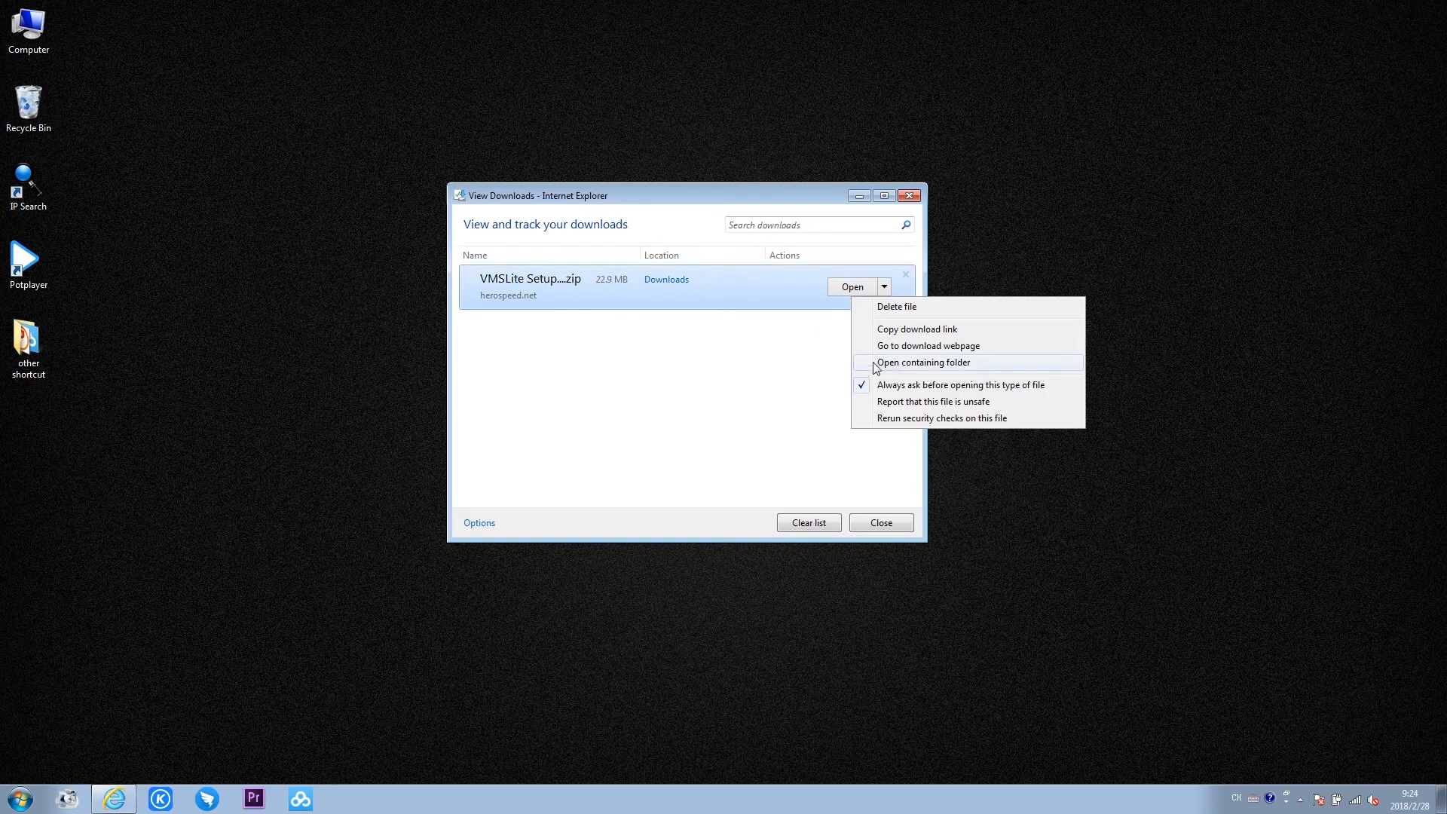
{"action": "left_click", "coordinate": [877, 369]}
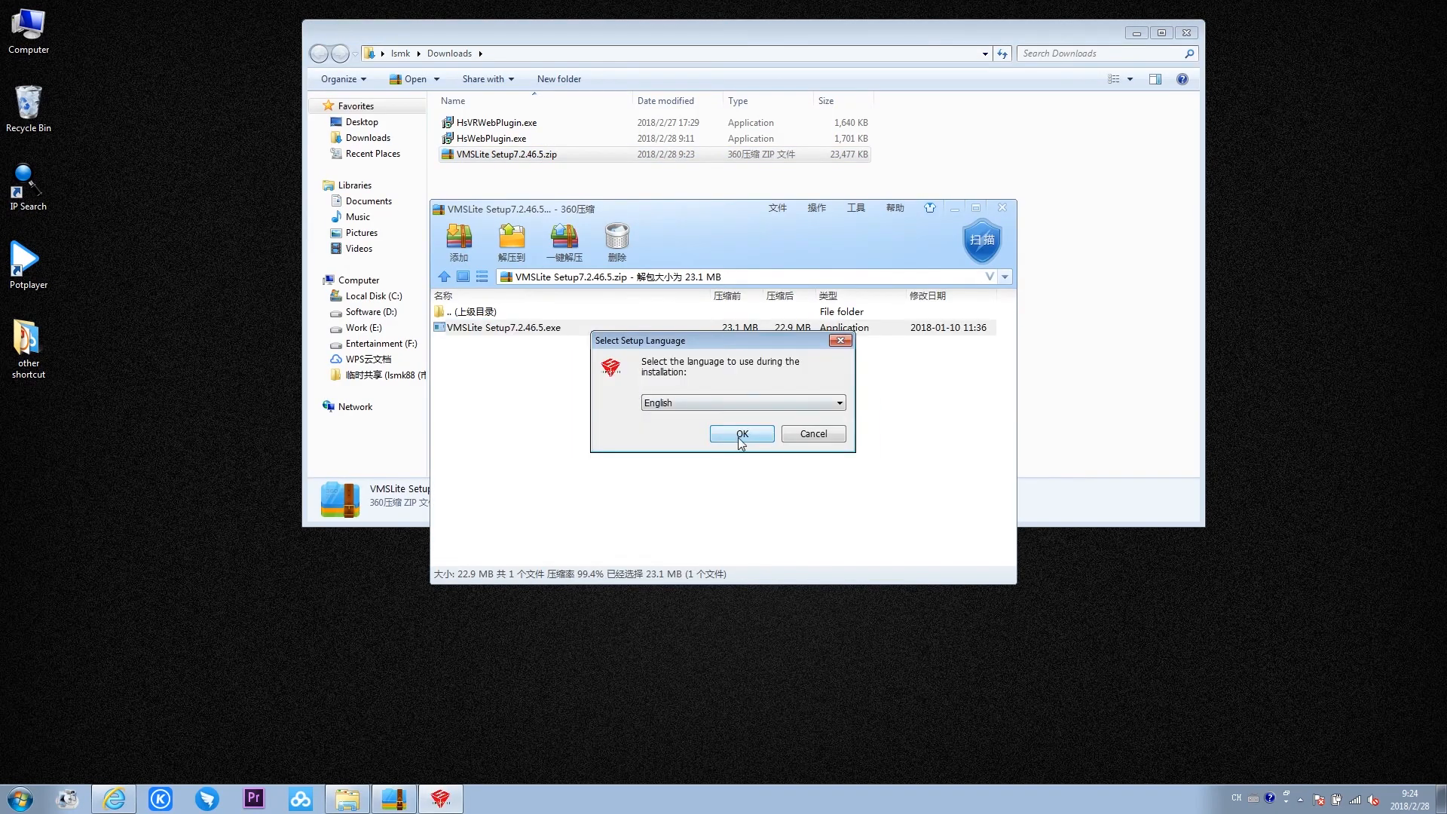
- Install VMS Lite with English as the setup language and close the Downloads folder
{"action": "left_click", "coordinate": [741, 434]}
{"action": "left_click", "coordinate": [827, 530]}
{"action": "left_click", "coordinate": [826, 530]}
{"action": "left_click", "coordinate": [826, 530]}
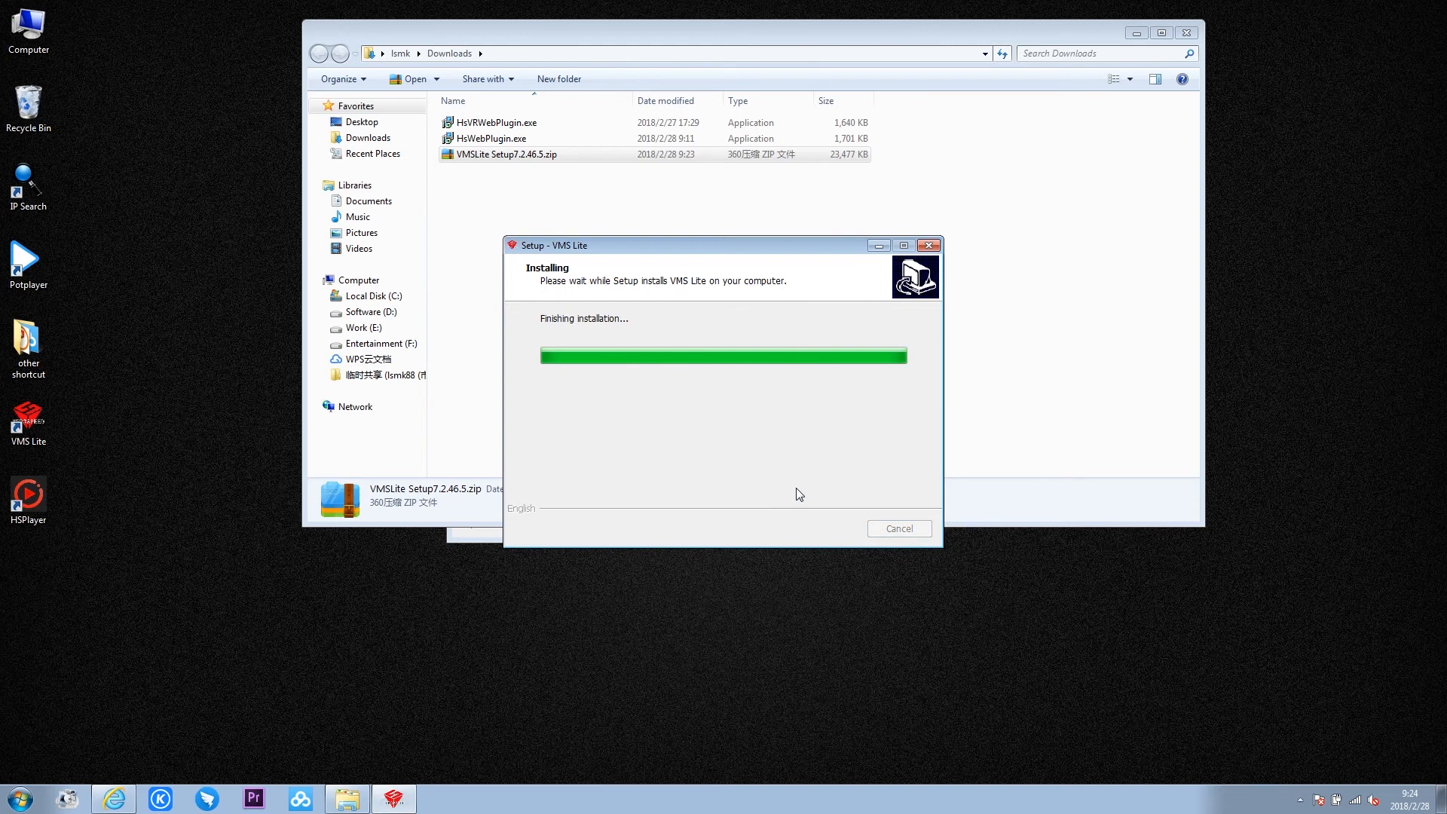
{"action": "left_click", "coordinate": [820, 530]}
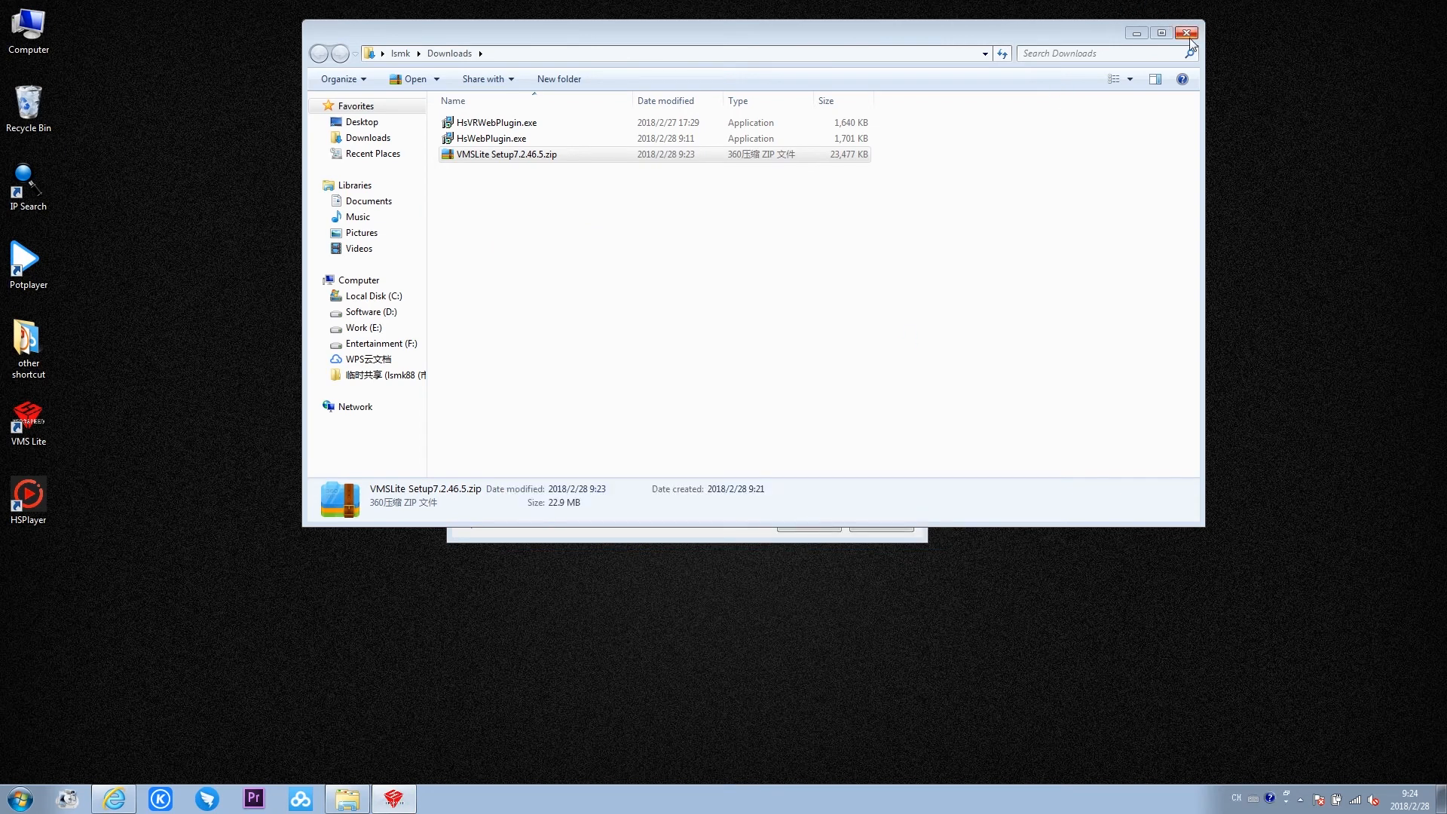
{"action": "left_click", "coordinate": [1188, 34]}
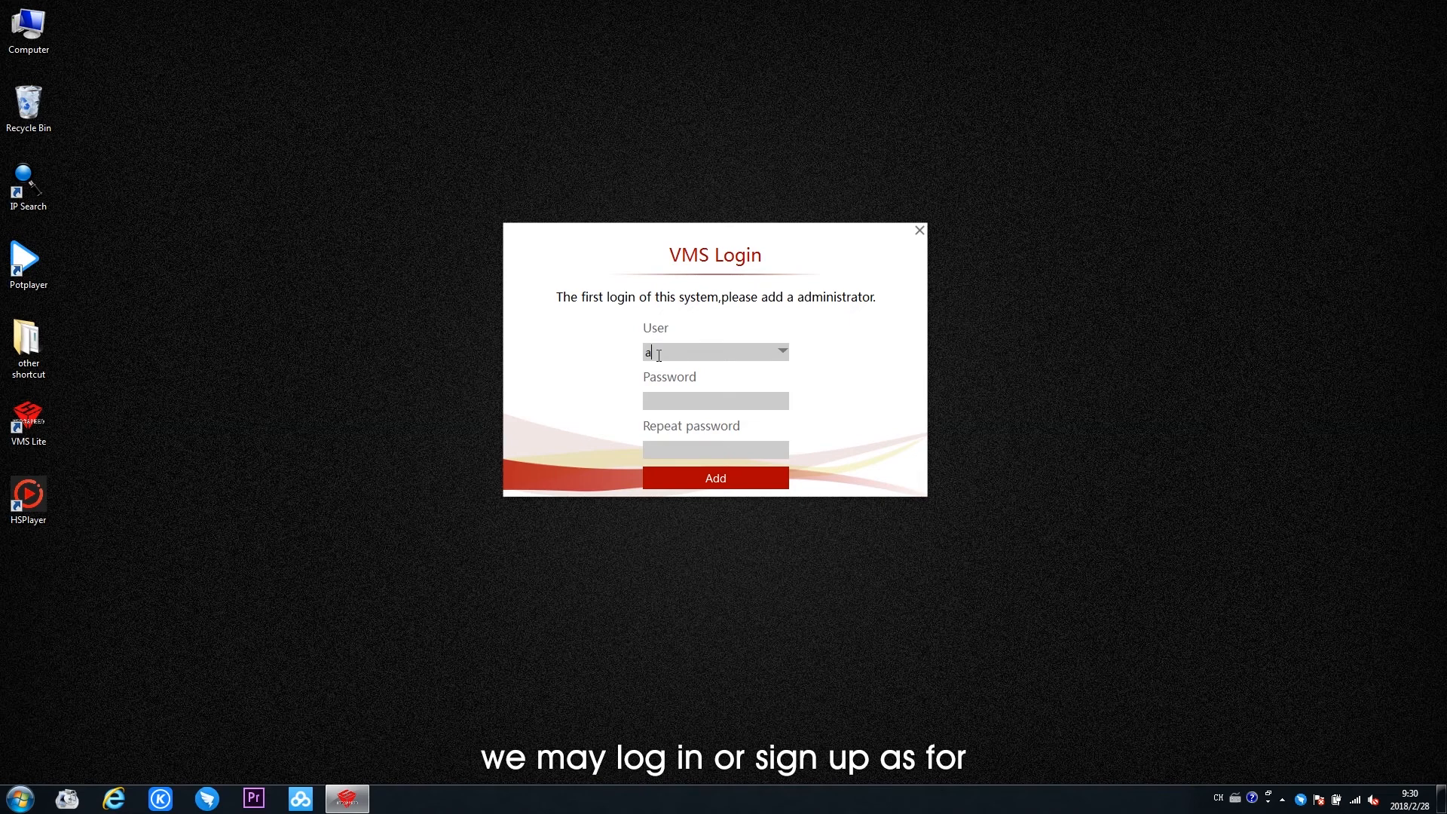
- Create the VMS administrator account with user admin and enter the account password twice
{"action": "left_click", "coordinate": [658, 354]}
{"action": "type", "text": "admin"}
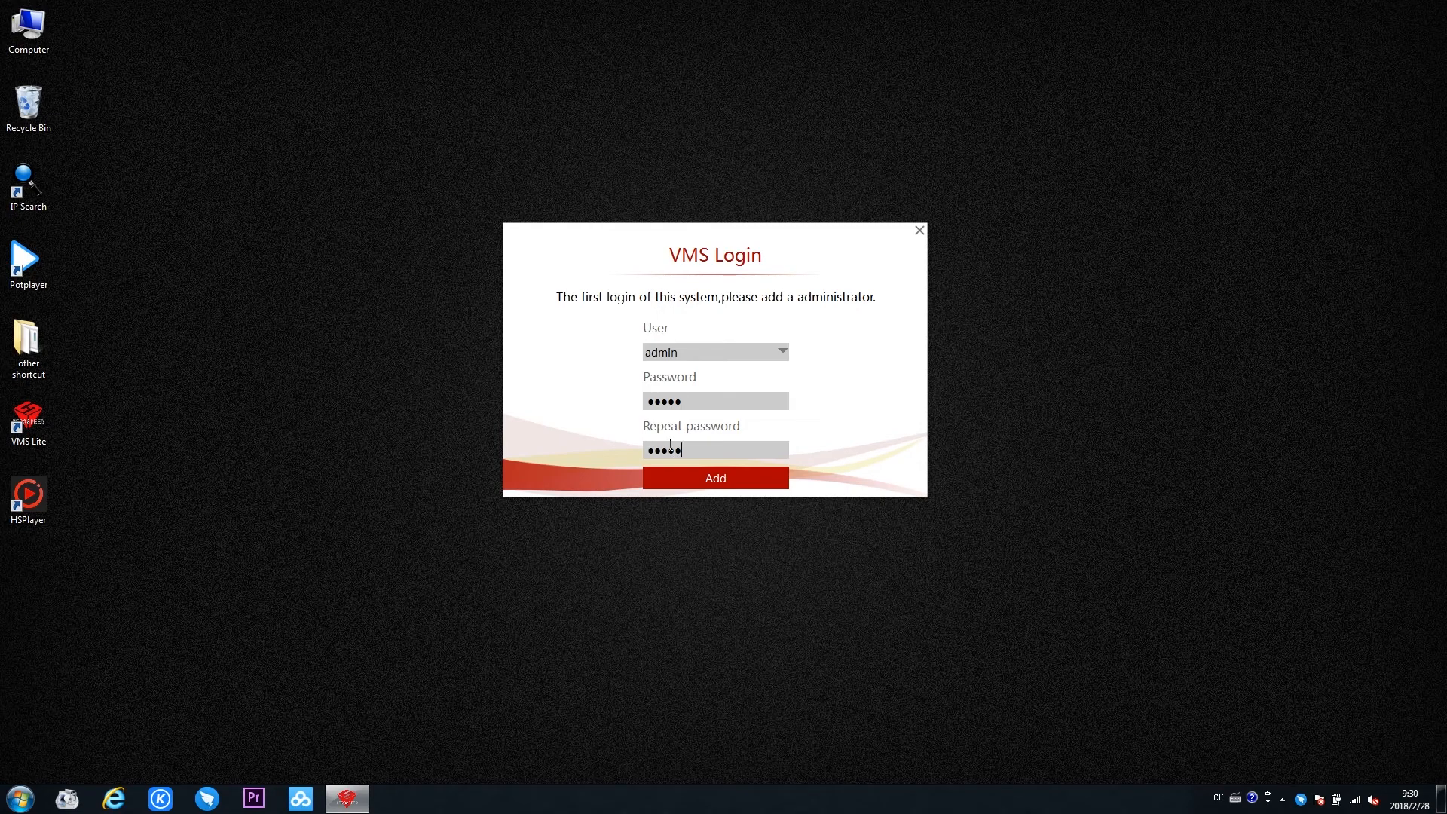
{"action": "left_click", "coordinate": [673, 480]}
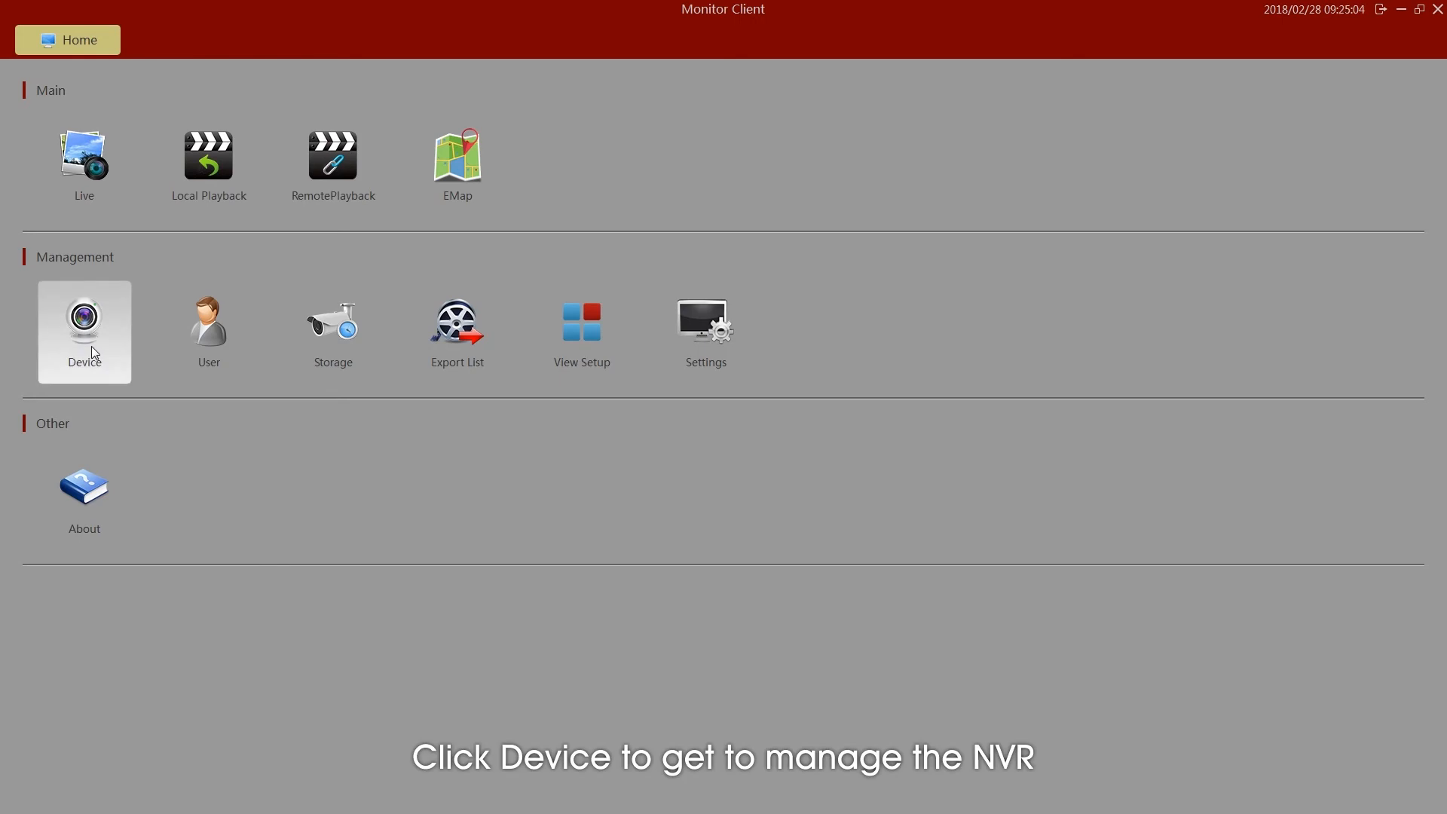
- Add the online NVR at 172.20.18.78 to the client's devices with user admin and the device password
{"action": "left_click", "coordinate": [92, 346]}
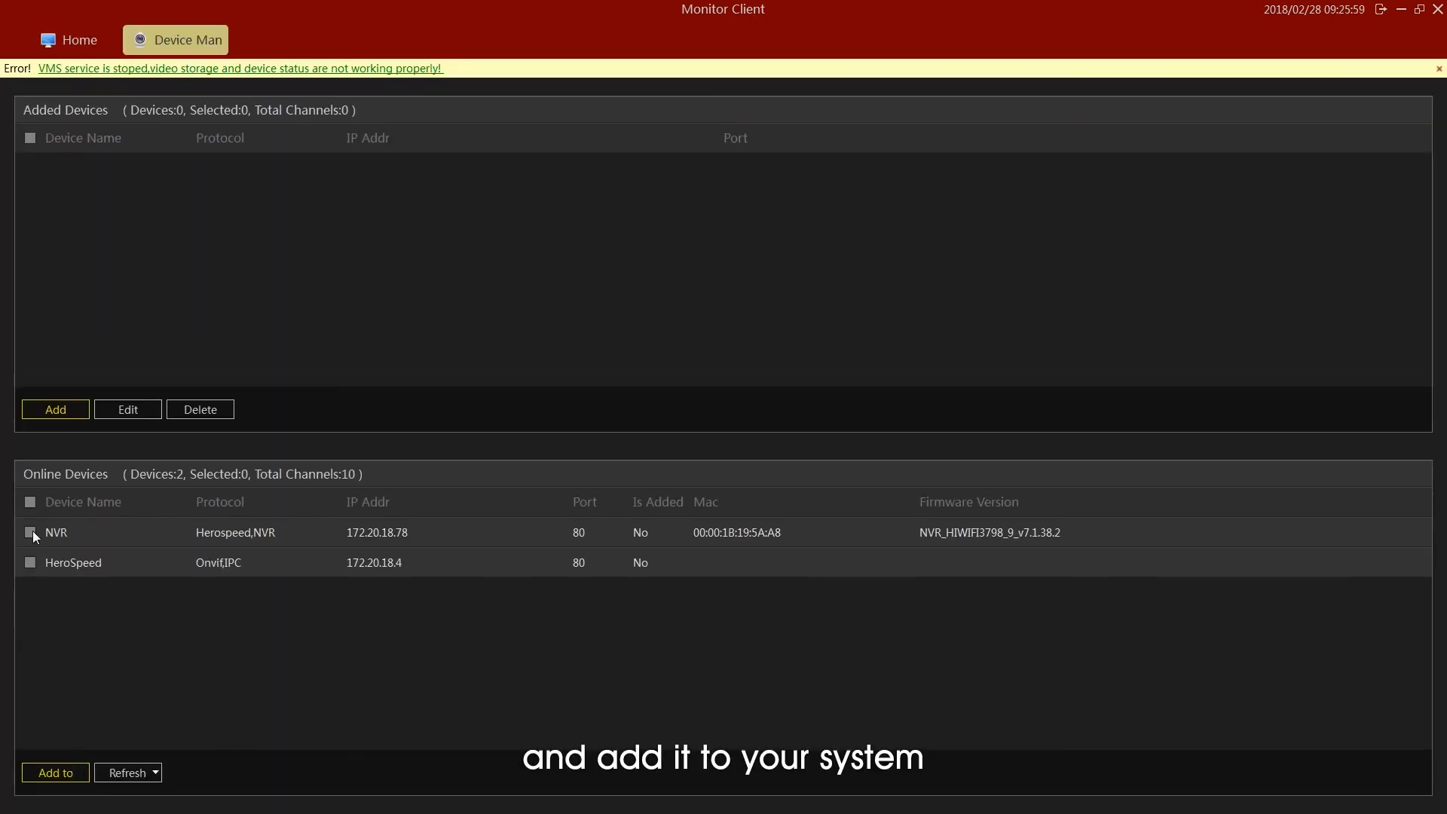
{"action": "left_click", "coordinate": [33, 530]}
{"action": "left_click", "coordinate": [65, 774]}
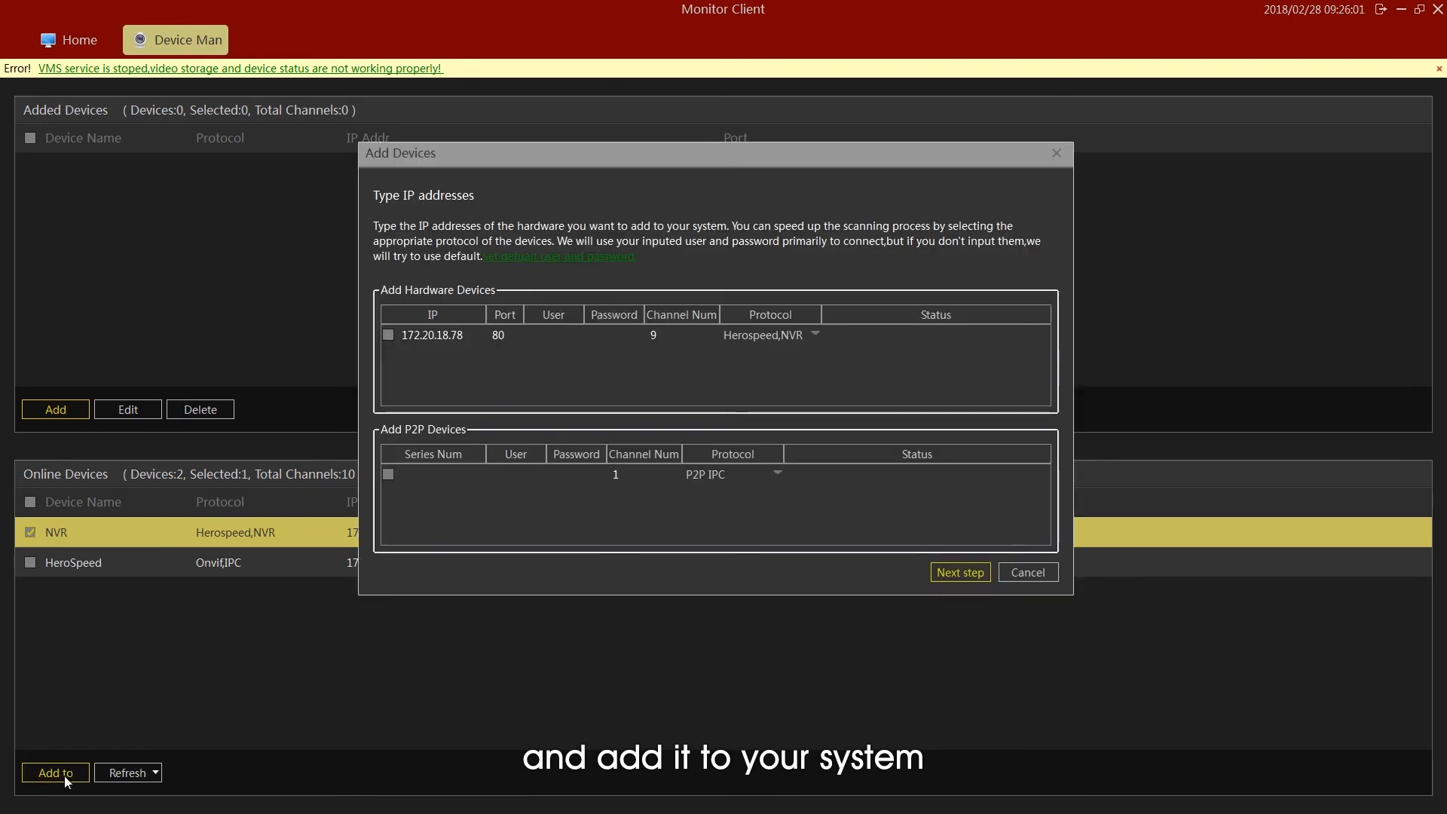
{"action": "left_click", "coordinate": [550, 333]}
{"action": "type", "text": "admin"}
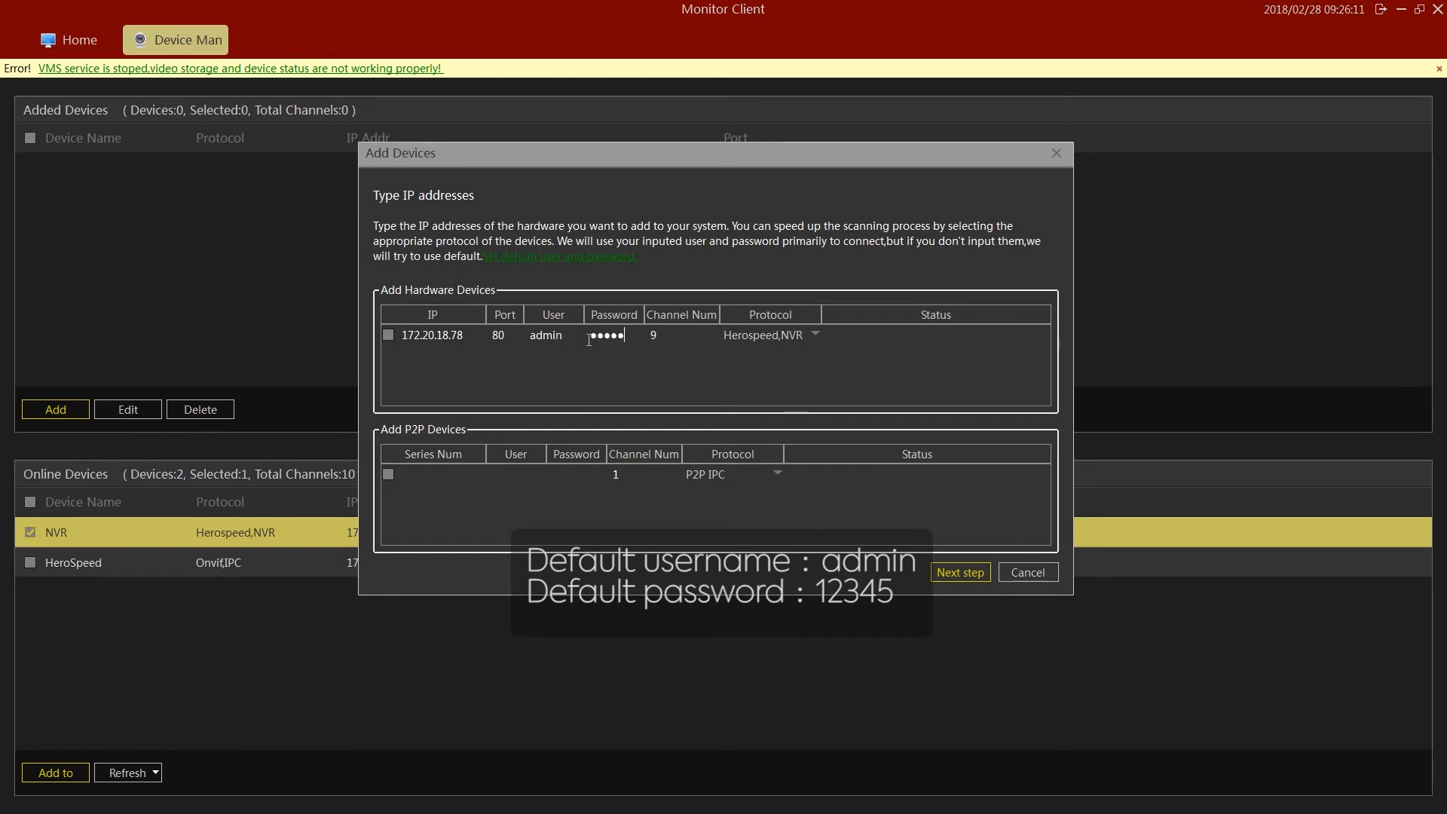
{"action": "left_click", "coordinate": [974, 570]}
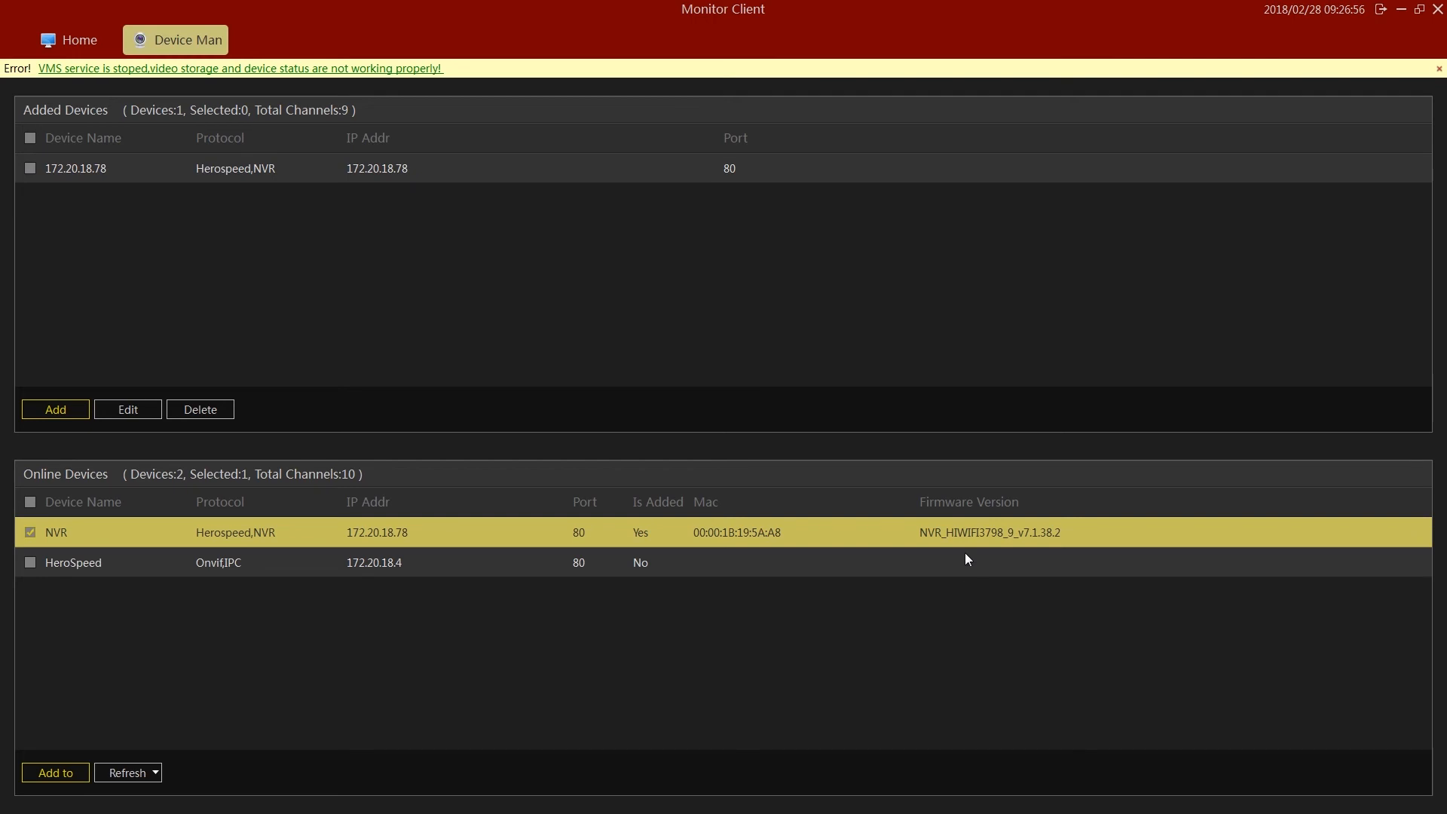
- Open the live view, show channel 172.20.18.78_2 in the first pane and enlarge it
{"action": "left_click", "coordinate": [58, 40]}
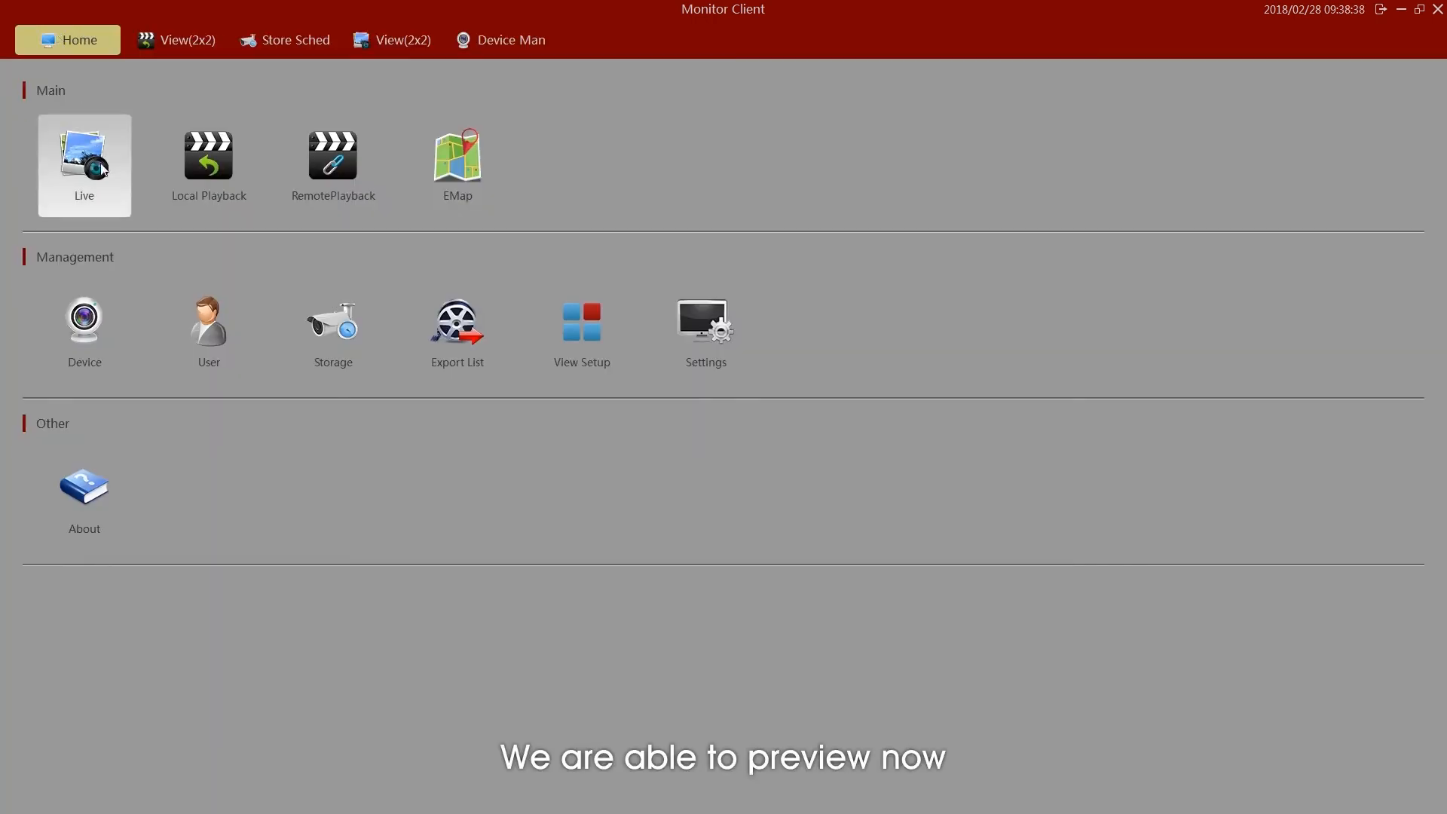
{"action": "left_click", "coordinate": [101, 162]}
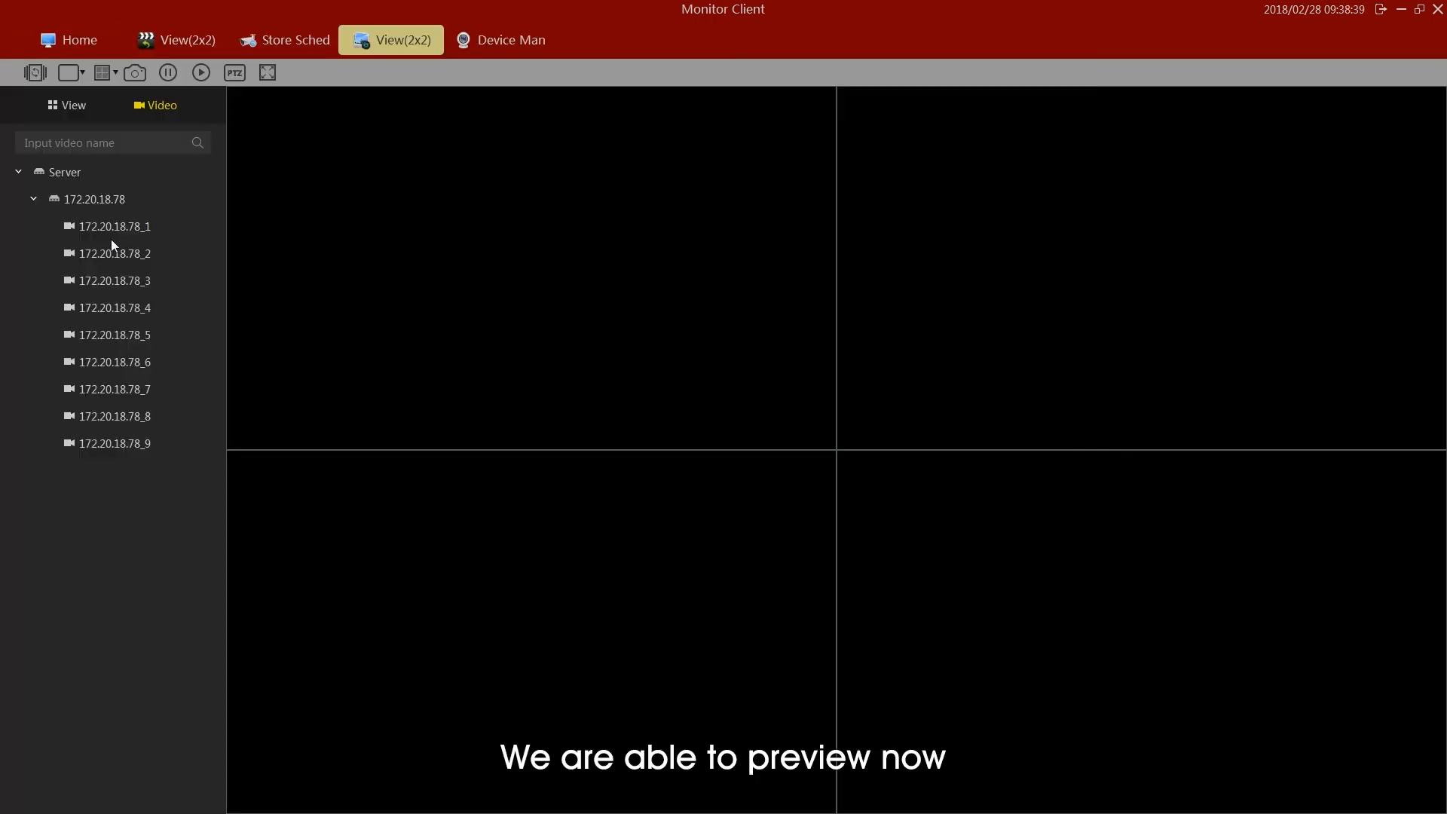
{"action": "left_click_drag", "start_coordinate": [119, 253], "coordinate": [370, 267]}
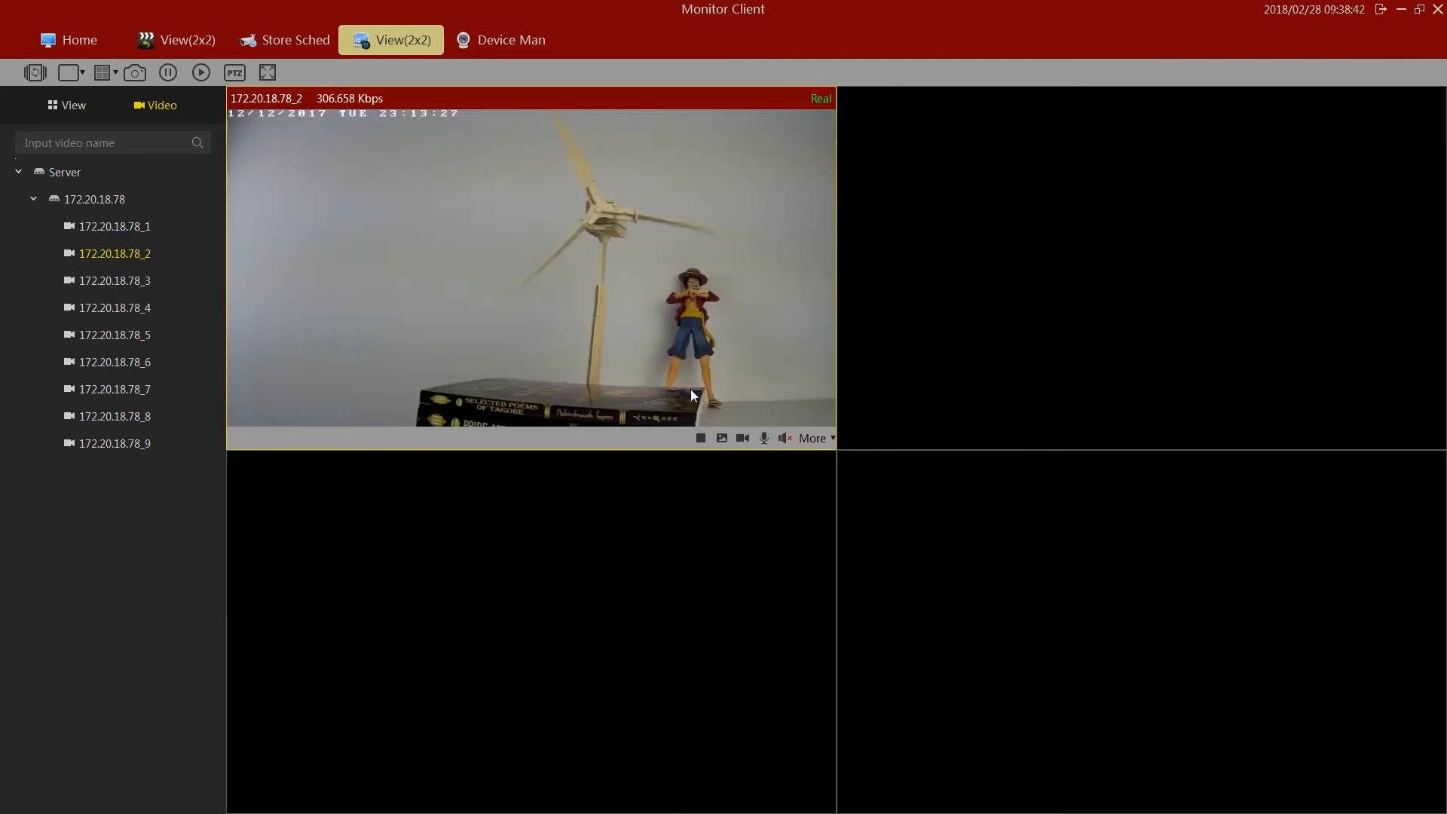
{"action": "double_click", "coordinate": [692, 393]}
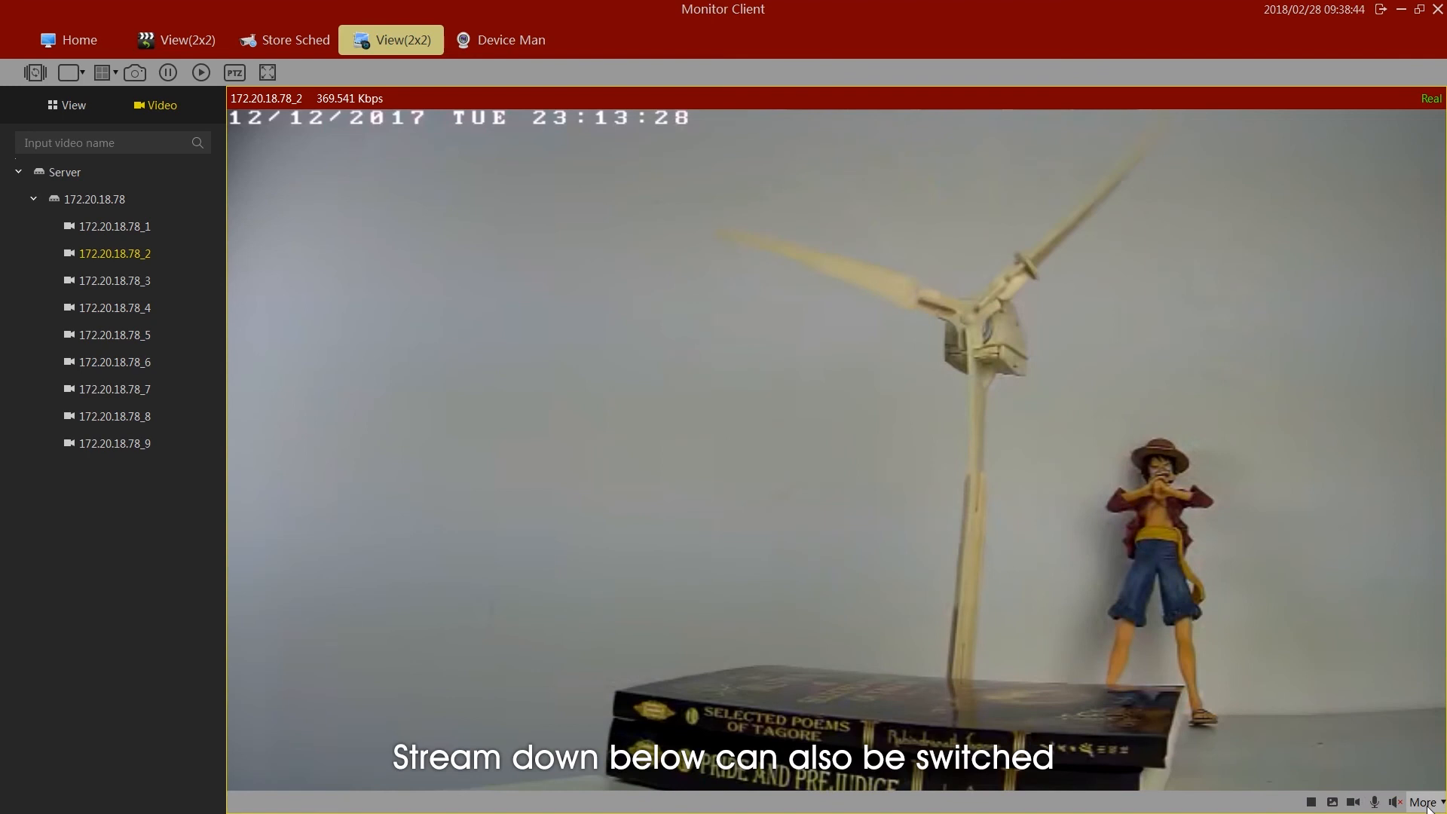
- Switch the bit stream of the enlarged 172.20.18.78_2 live view
{"action": "left_click", "coordinate": [1423, 802]}
{"action": "mouse_move", "coordinate": [1378, 739]}
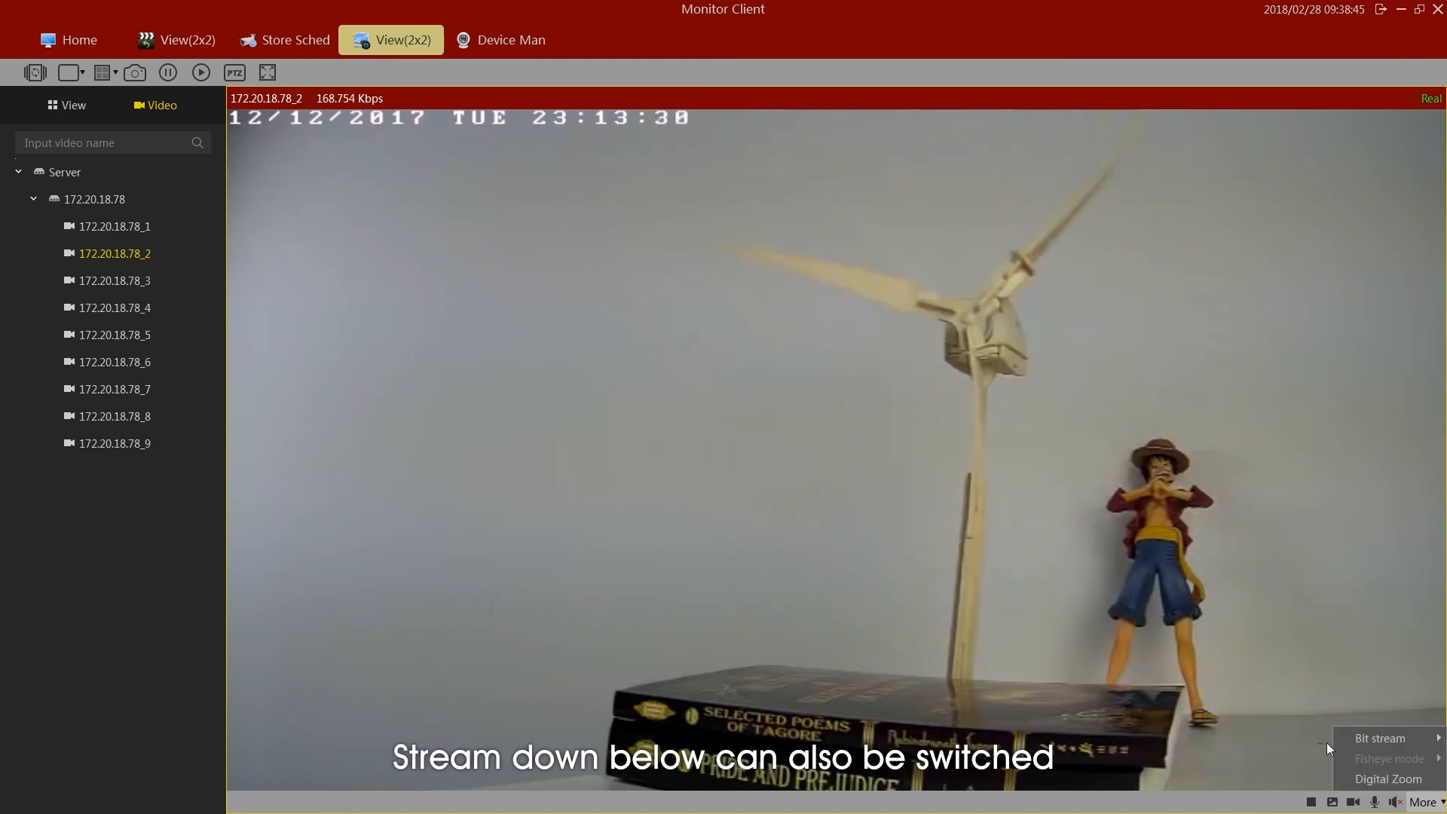
{"action": "left_click", "coordinate": [1319, 739]}
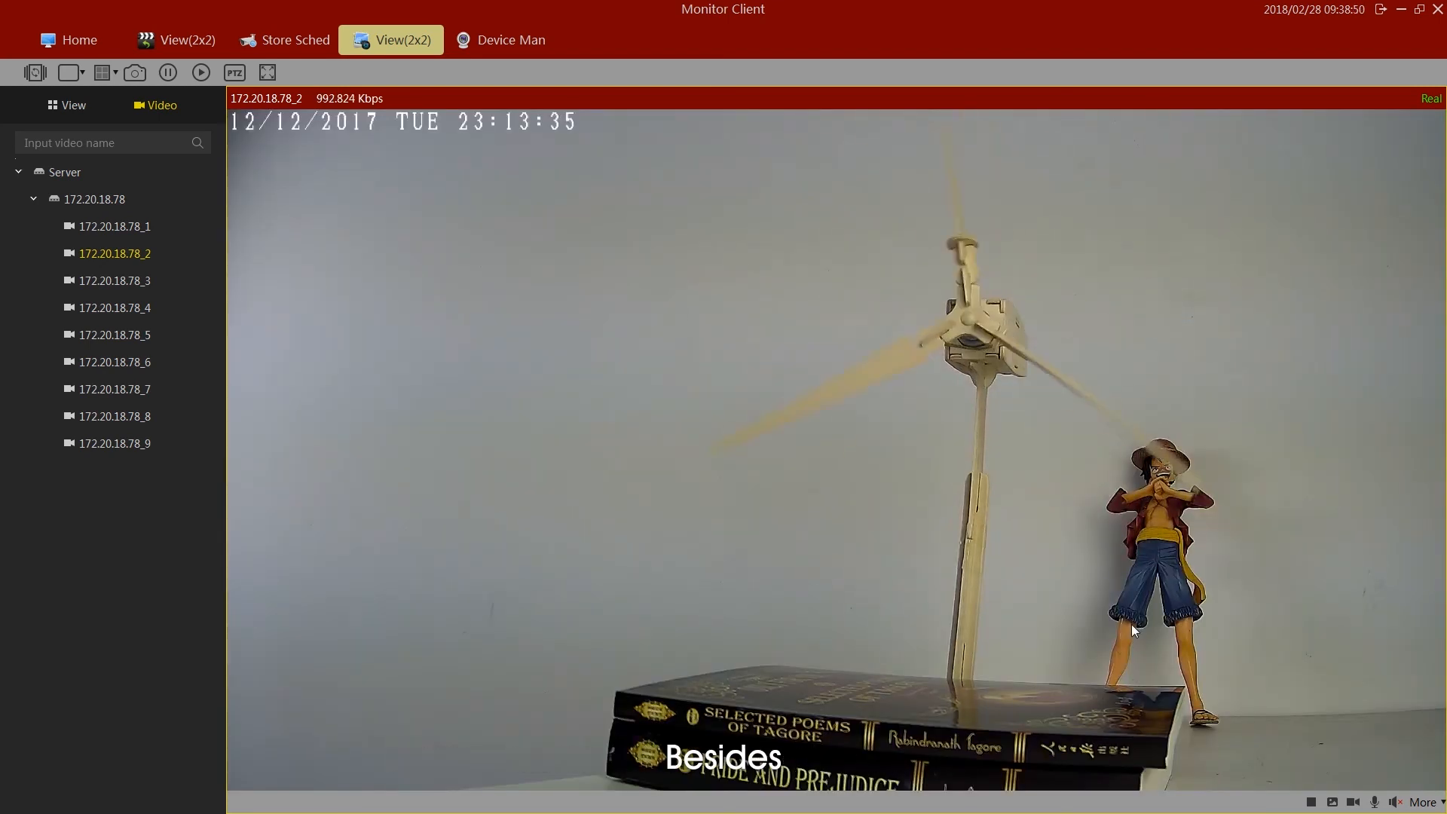
- Set the storage schedule of camera 172.20.18.78_2 to record Always and save it
{"action": "left_click", "coordinate": [110, 42]}
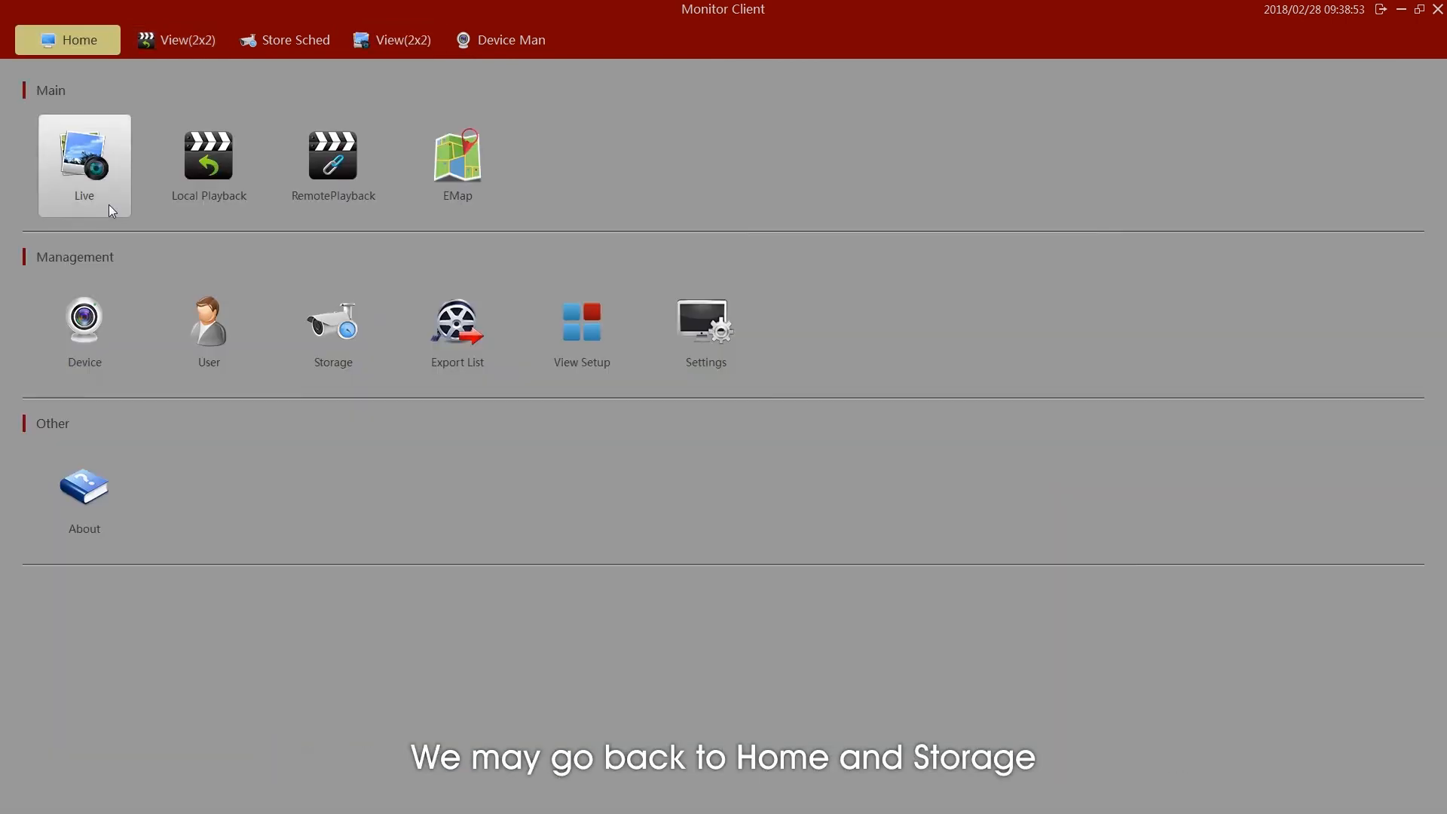
{"action": "left_click", "coordinate": [326, 339]}
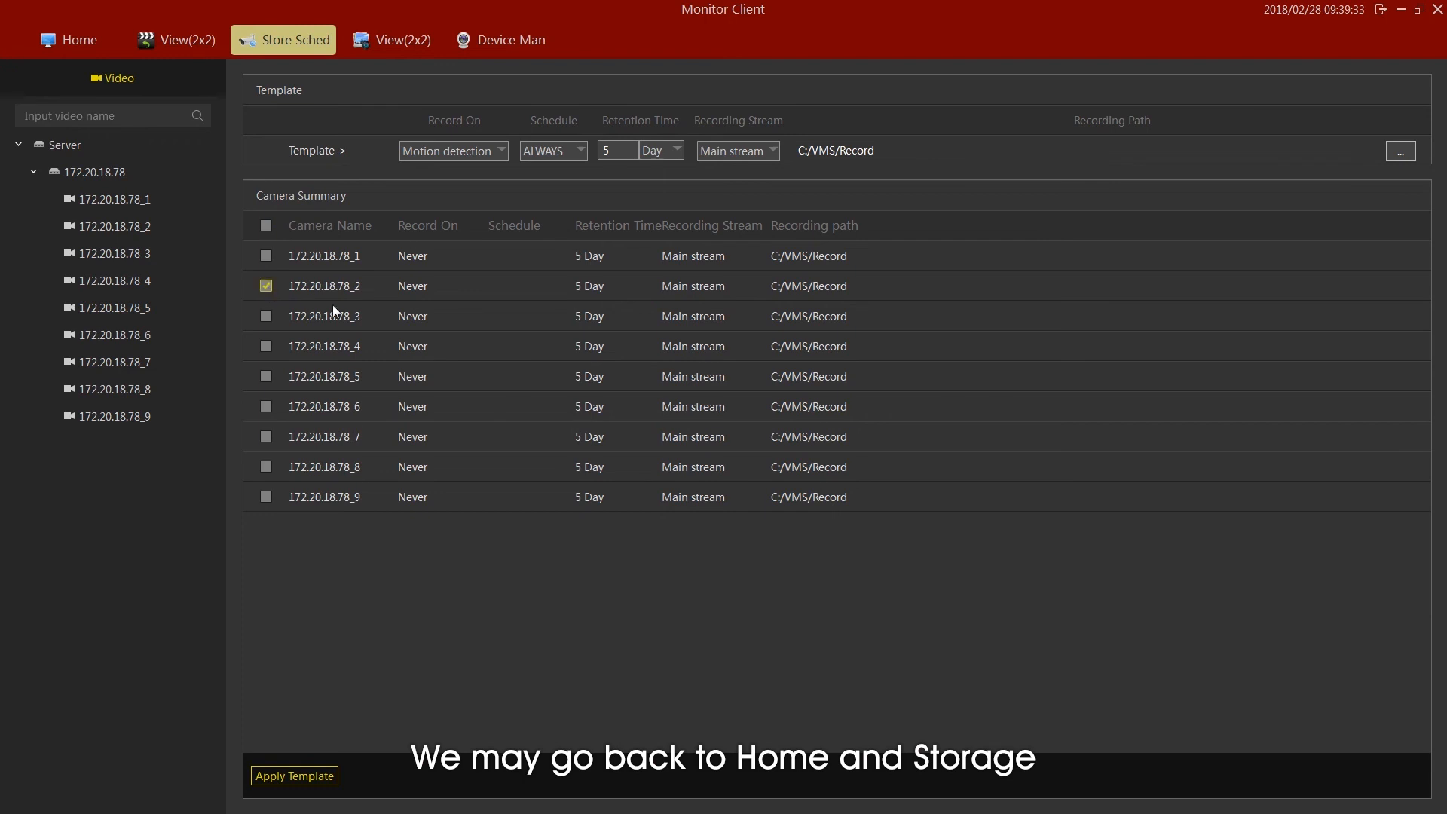
{"action": "left_click", "coordinate": [415, 294]}
{"action": "left_click", "coordinate": [446, 290]}
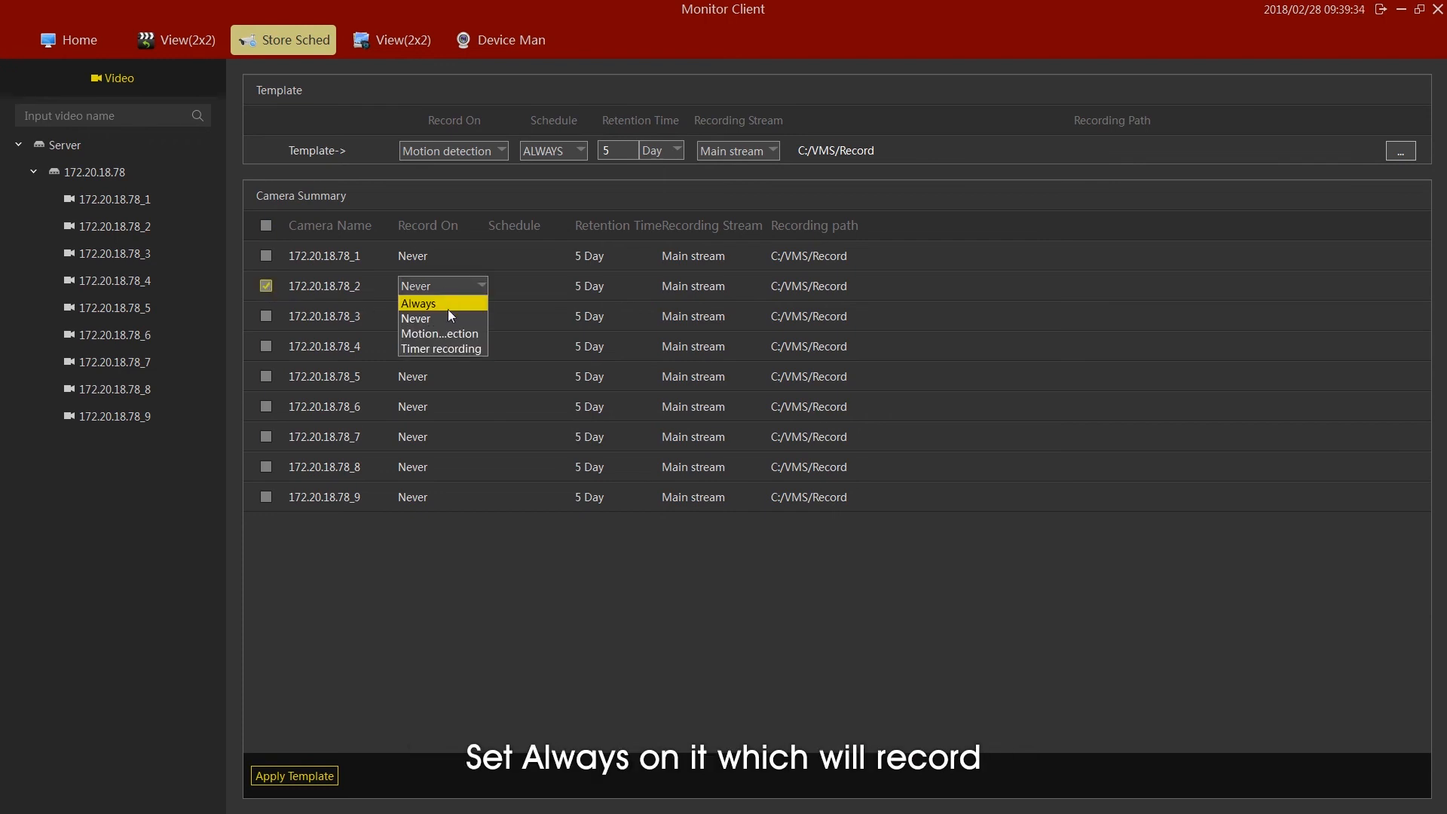
{"action": "left_click", "coordinate": [446, 300]}
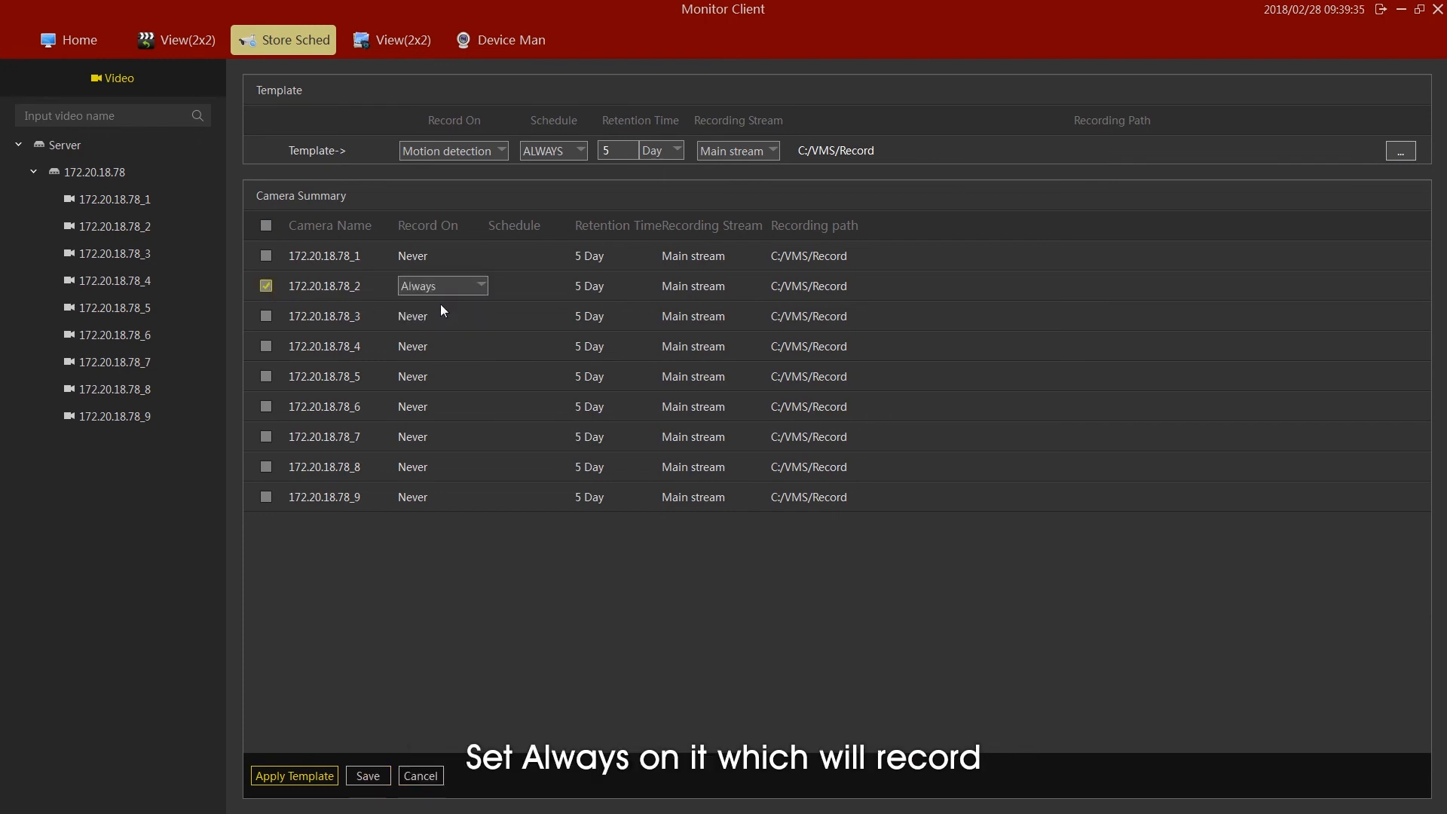
{"action": "left_click", "coordinate": [377, 783]}
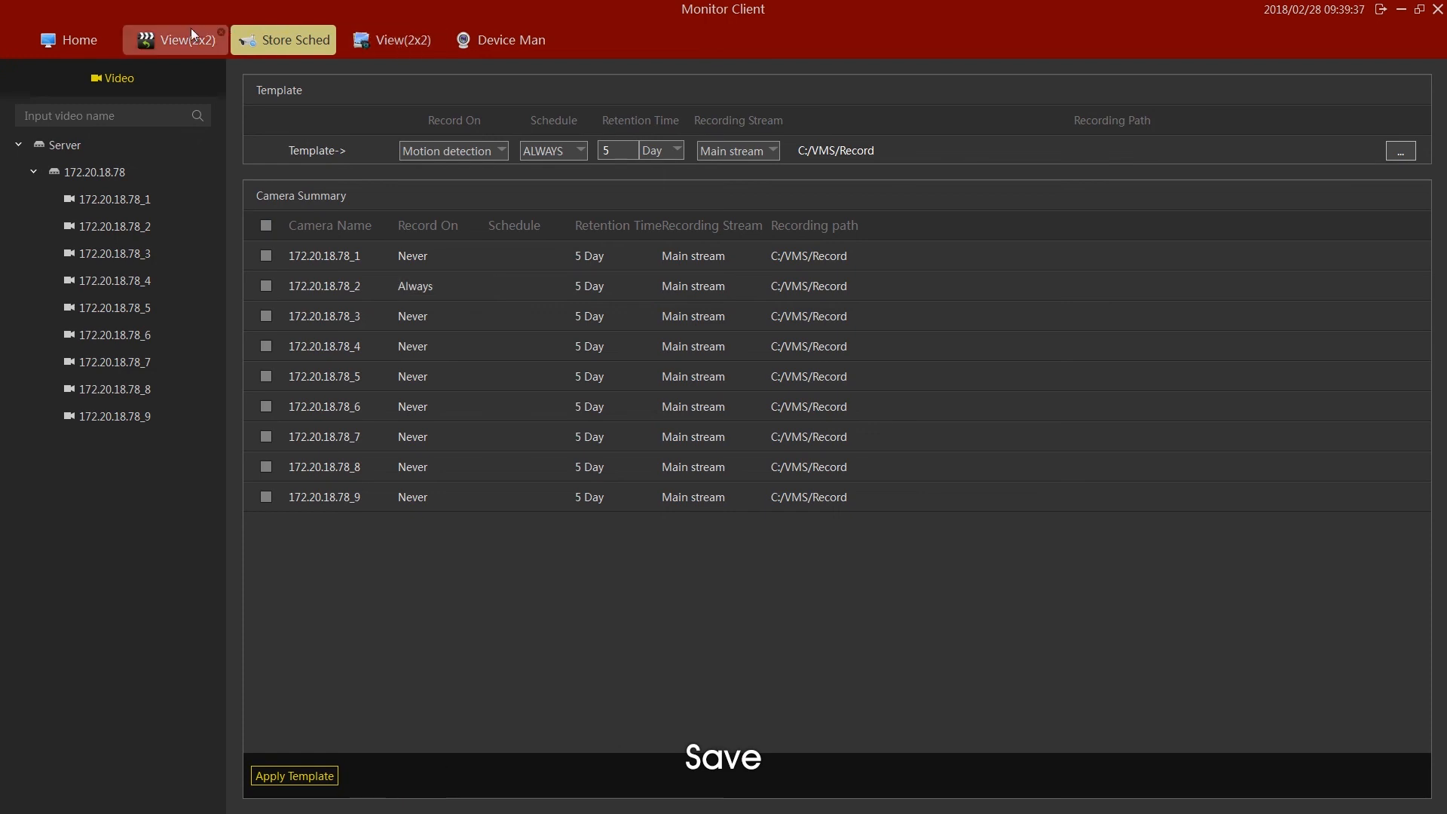
- Play the local recording of 172.20.18.78_2 in an enlarged pane and move the timeline to about 09:38:20
{"action": "left_click", "coordinate": [87, 39]}
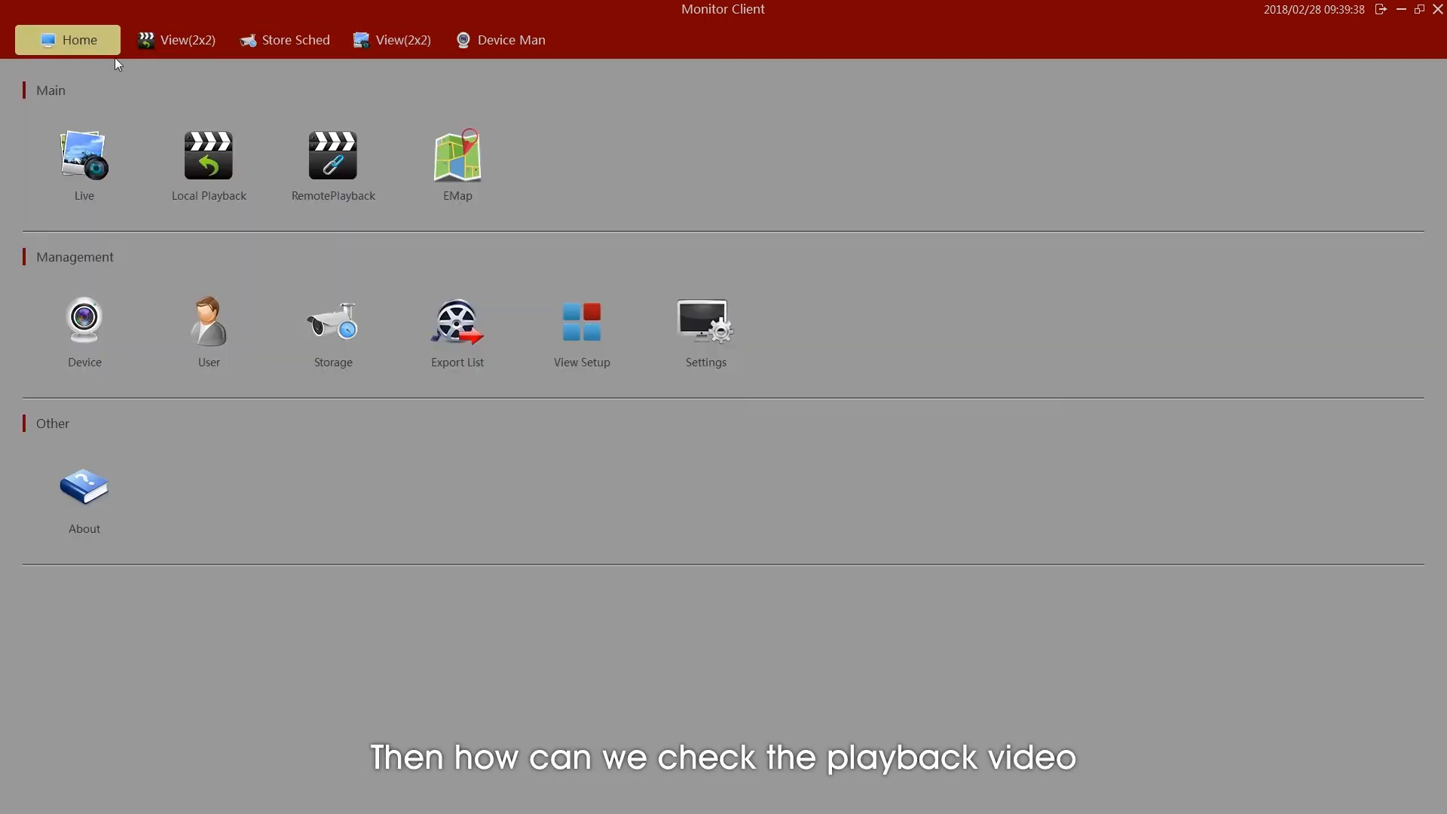
{"action": "left_click", "coordinate": [199, 171]}
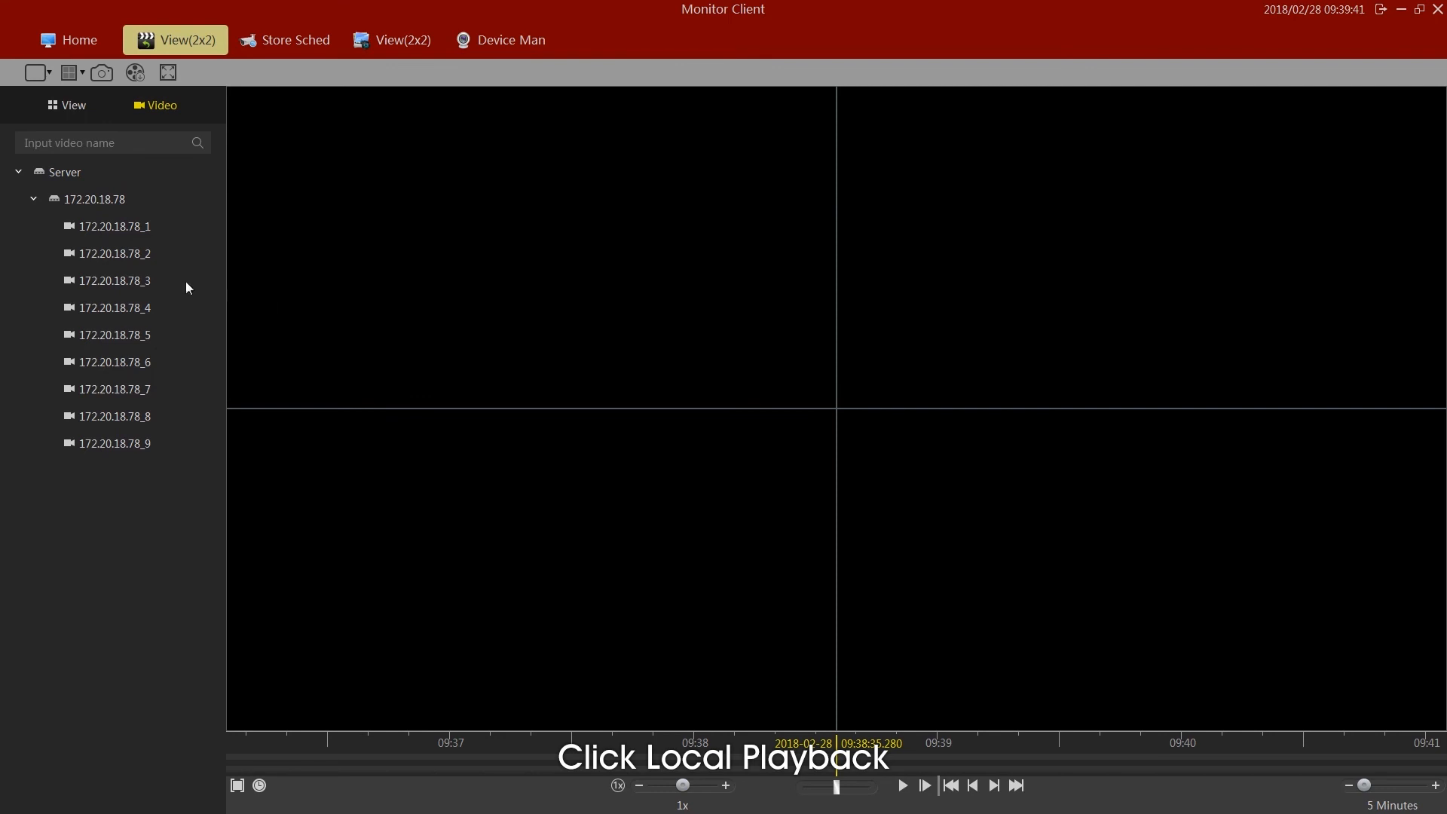
{"action": "left_click_drag", "start_coordinate": [125, 258], "coordinate": [322, 265]}
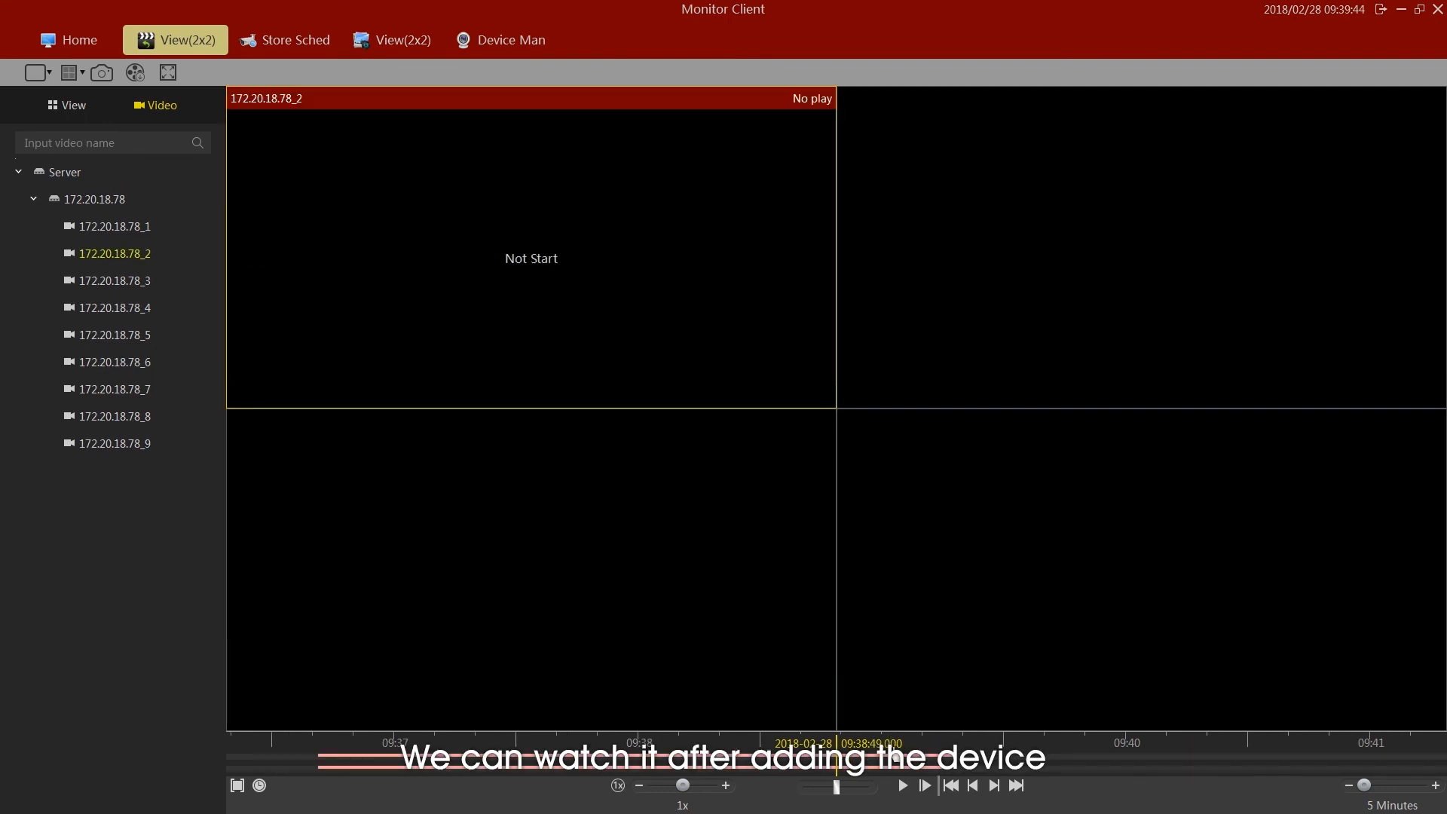
{"action": "left_click", "coordinate": [905, 786]}
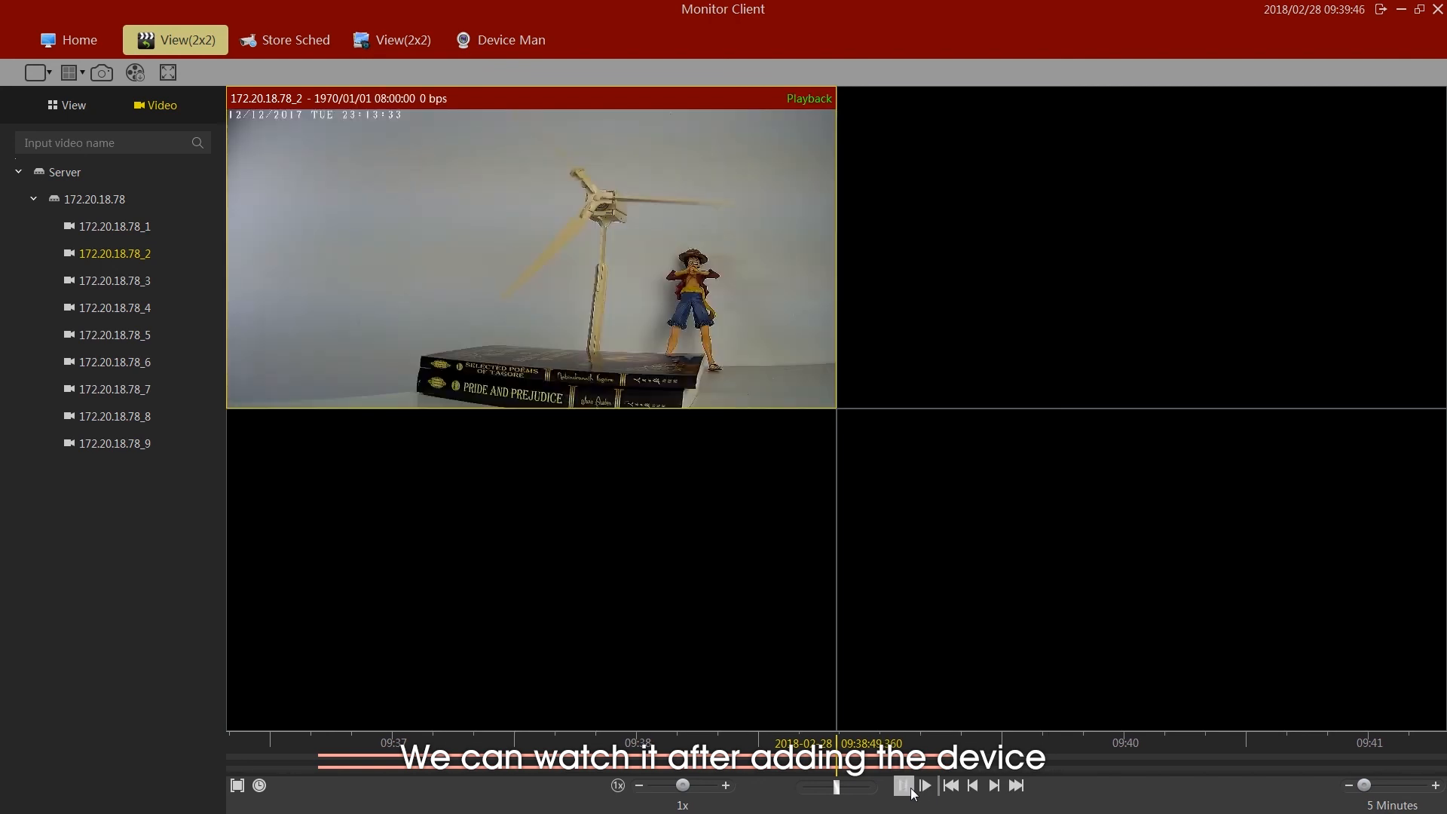
{"action": "double_click", "coordinate": [753, 376]}
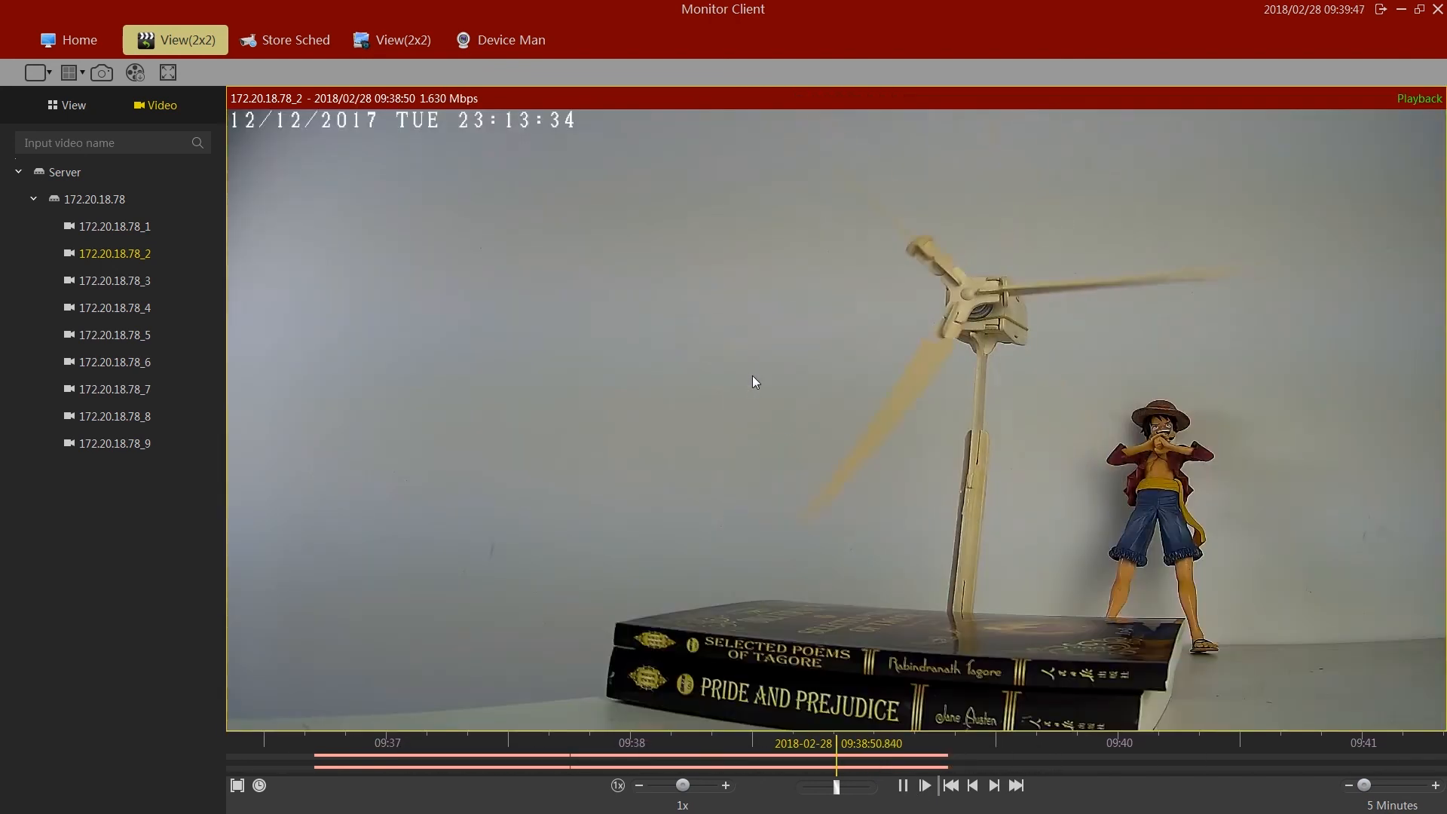
{"action": "left_click_drag", "start_coordinate": [873, 755], "coordinate": [1002, 771]}
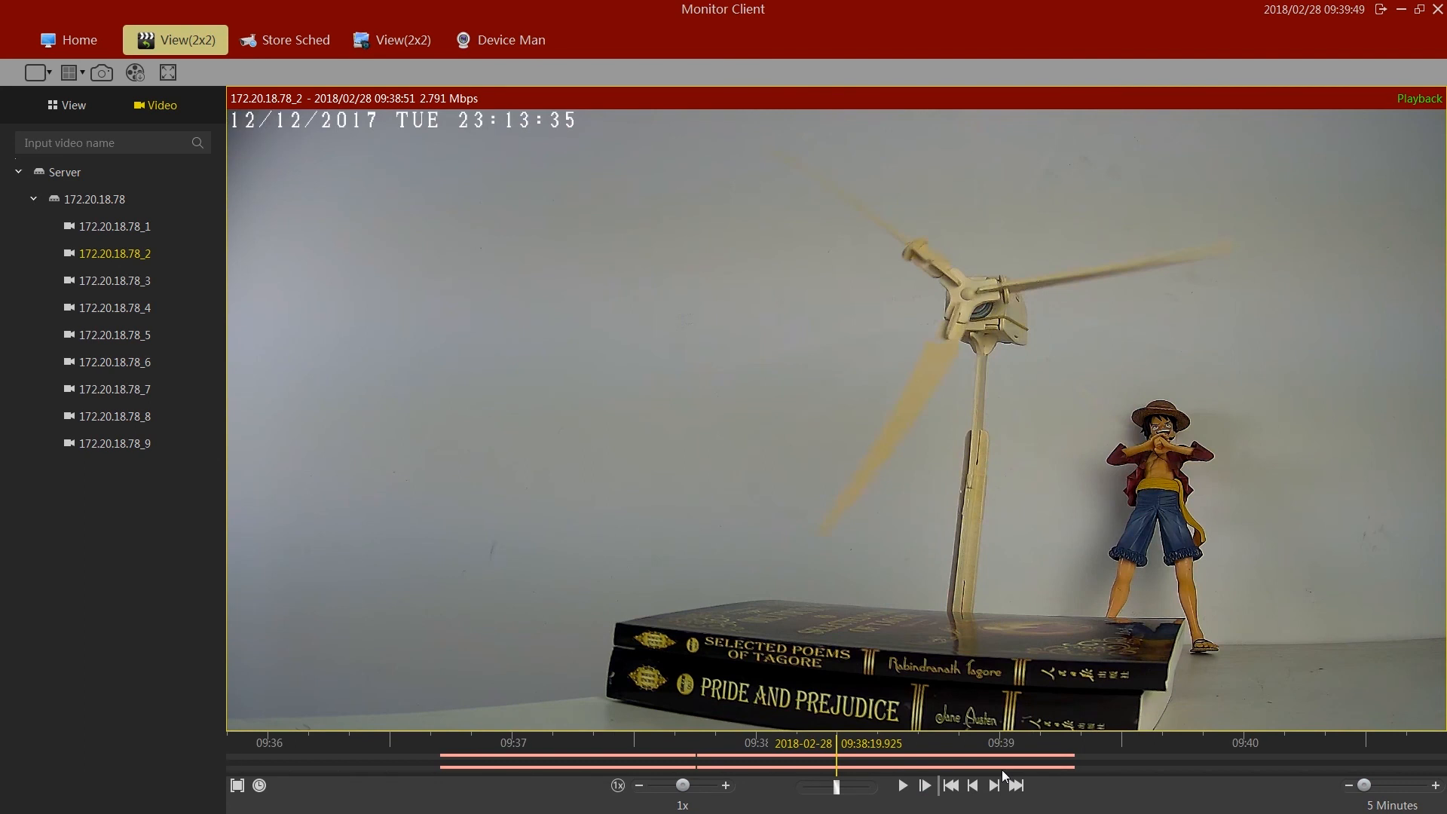